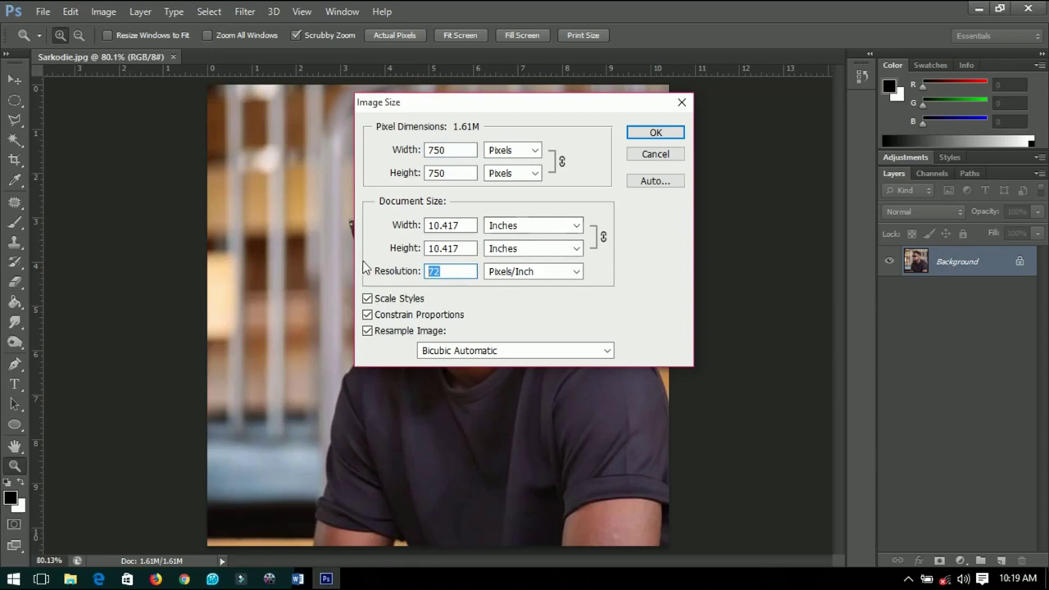
- Set the image resolution to 300 pixels/inch and fit the whole photo in view
text(300)
key(Return)
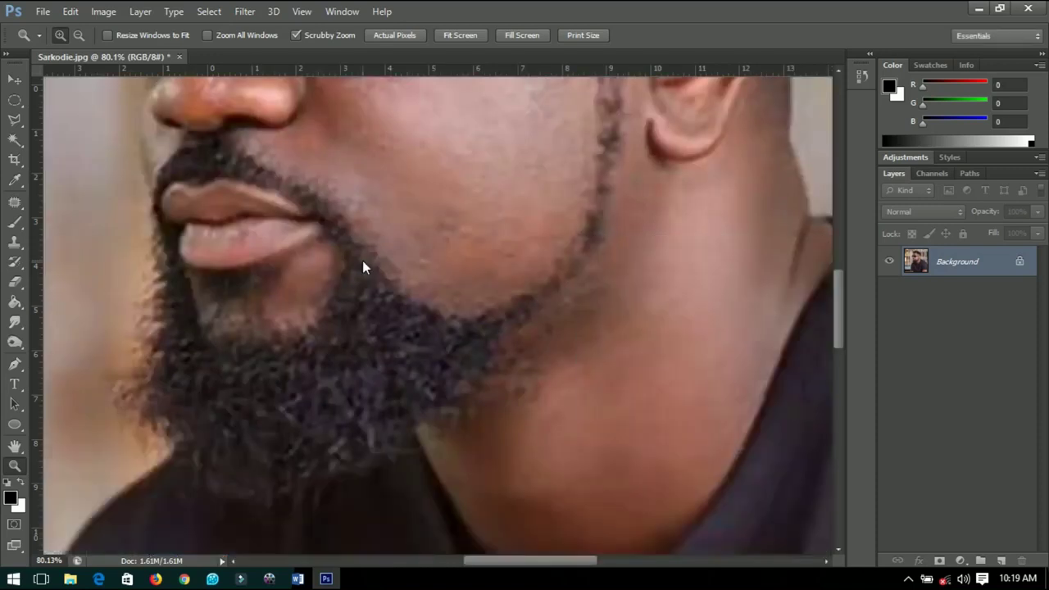
key(ctrl+0)
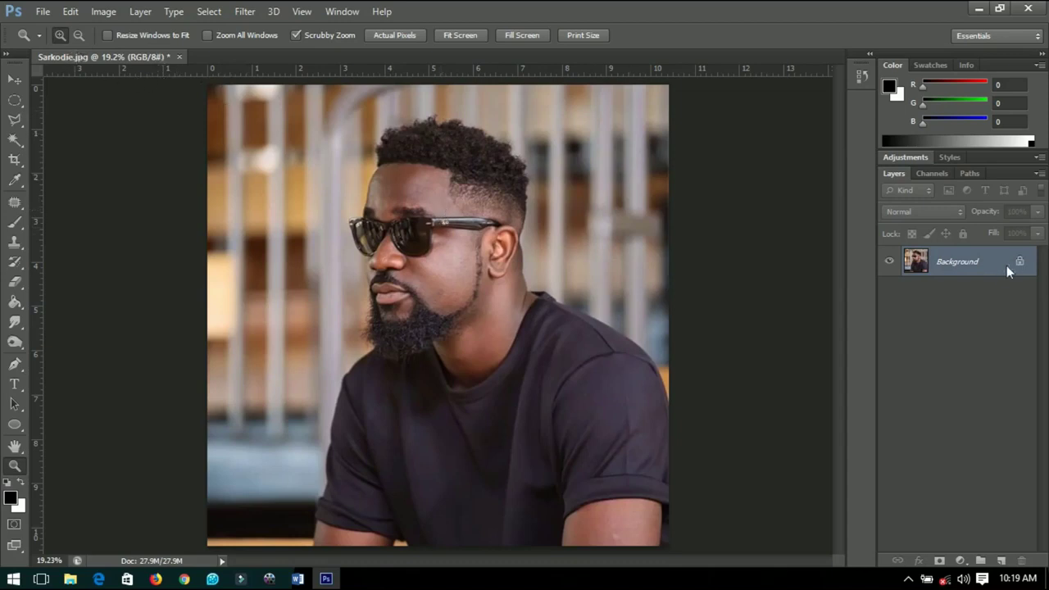
- Convert the locked Background into a regular layer named Layer 0
double_click(930, 259)
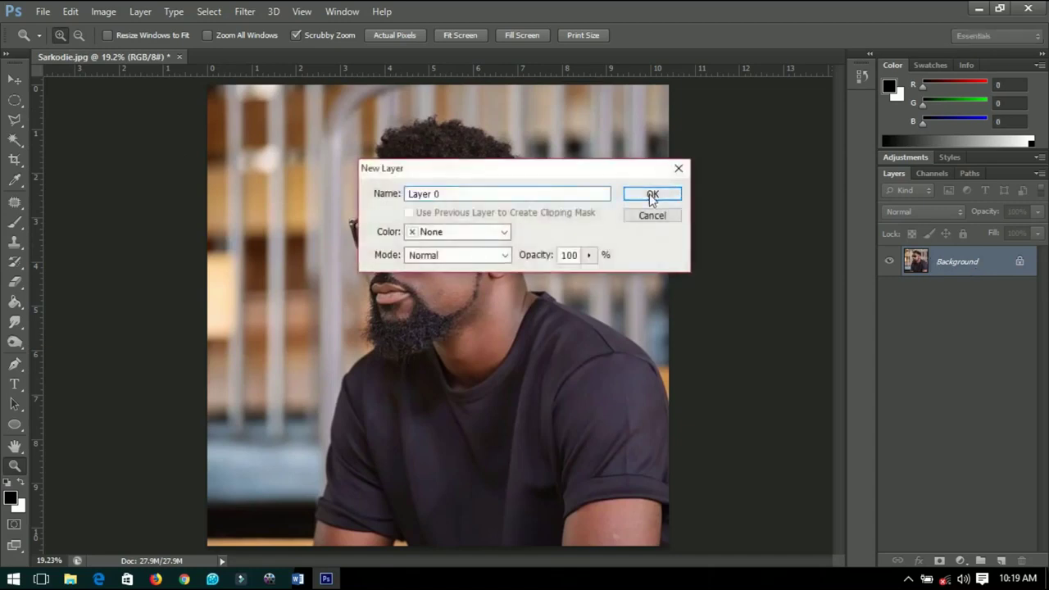
click(650, 195)
click(14, 78)
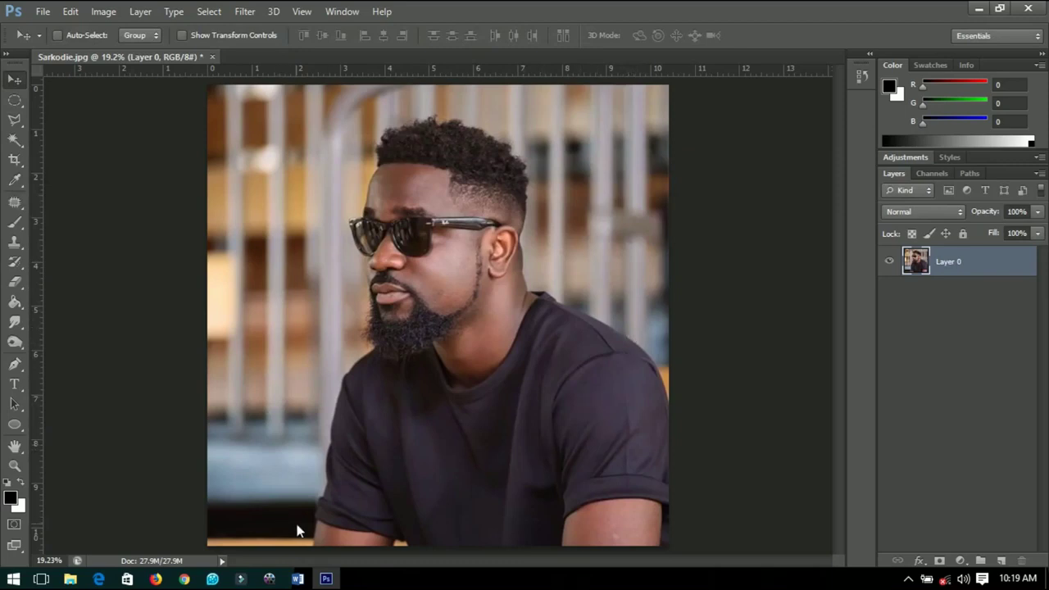
- Activate the Polygonal Lasso tool with 0 px feather for tracing the man from his lower sleeve
click(15, 120)
click(57, 131)
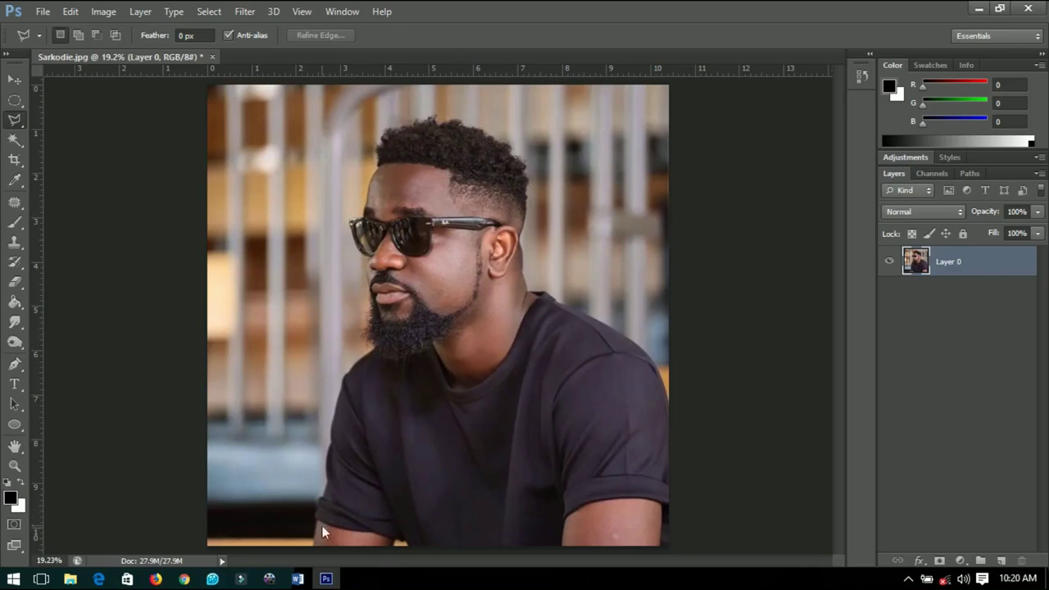
scroll(322, 525, down, 1)
scroll(323, 525, up, 1)
scroll(338, 491, up, 1)
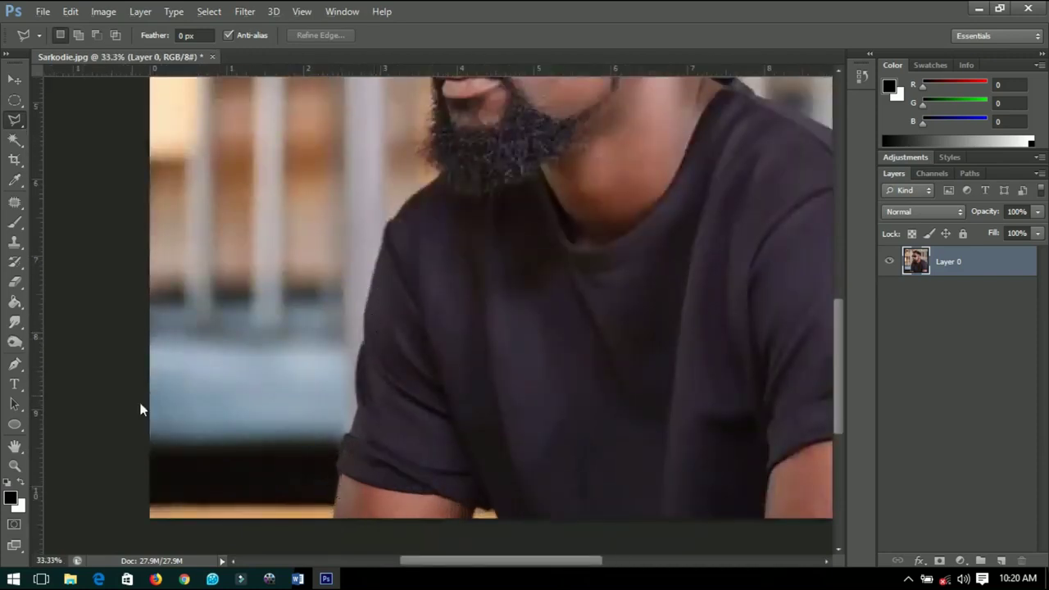
right_click(14, 120)
click(76, 123)
drag(372, 431, 460, 400)
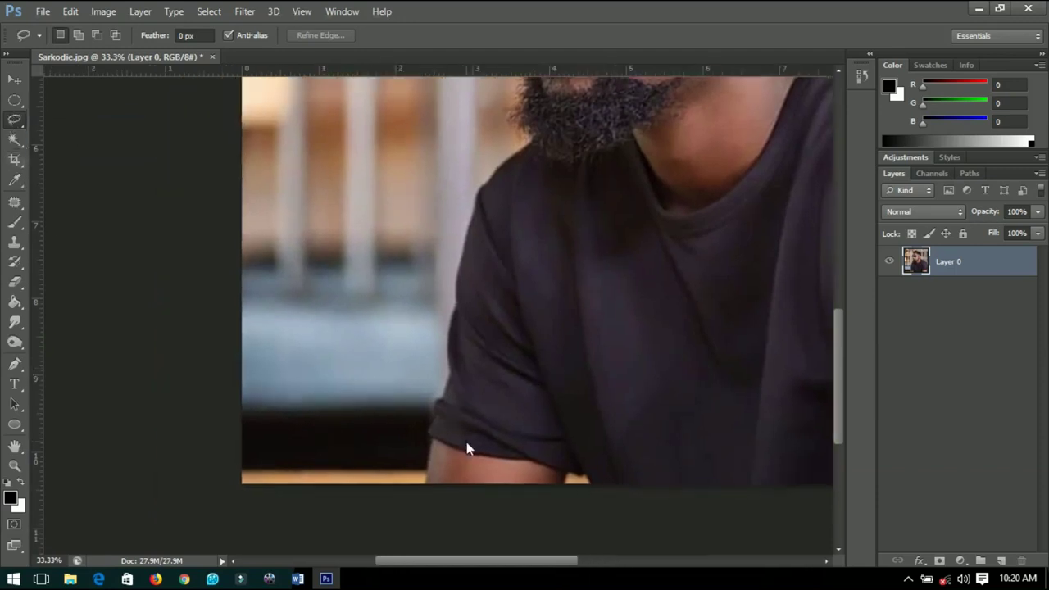
scroll(467, 442, down, 1)
scroll(314, 519, up, 2)
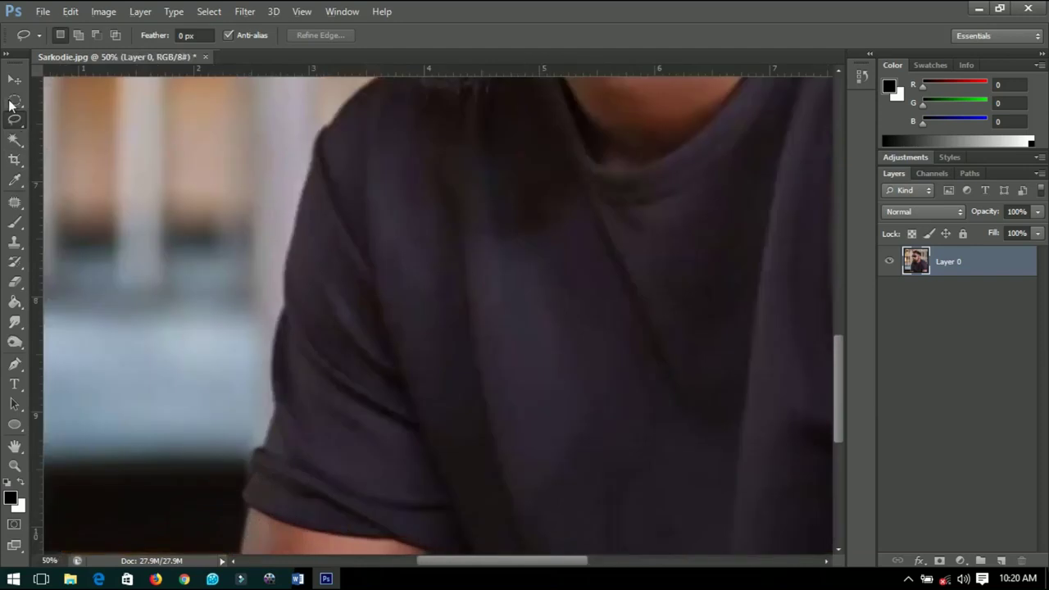
right_click(14, 101)
right_click(14, 120)
click(69, 136)
- Trace a polygonal selection from the photo's bottom edge up the man's sleeve, beard, nose and sunglasses to his forehead
drag(239, 524, 421, 418)
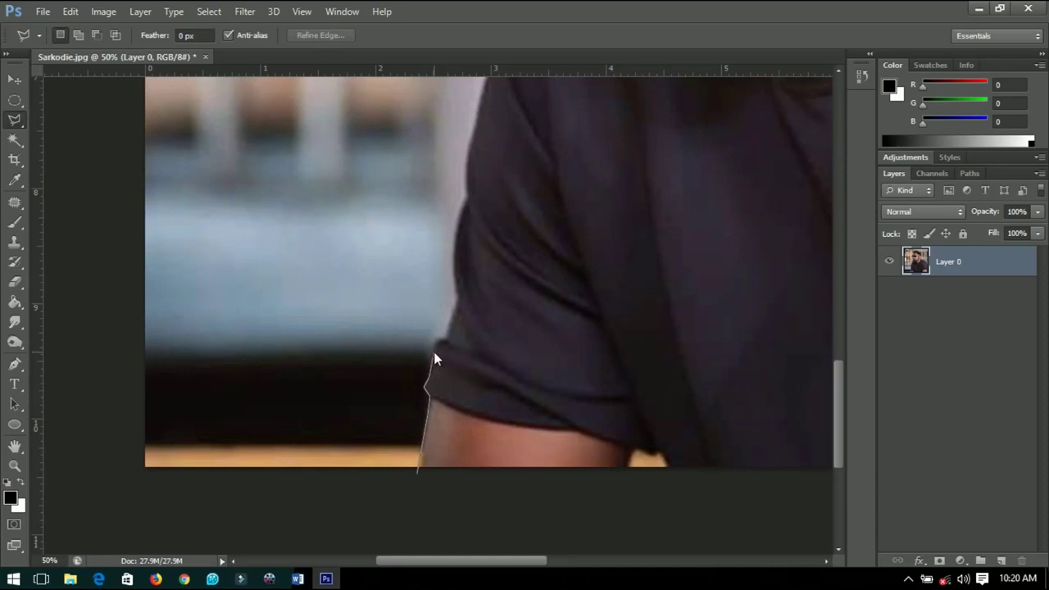
drag(485, 78, 452, 357)
drag(546, 230, 574, 475)
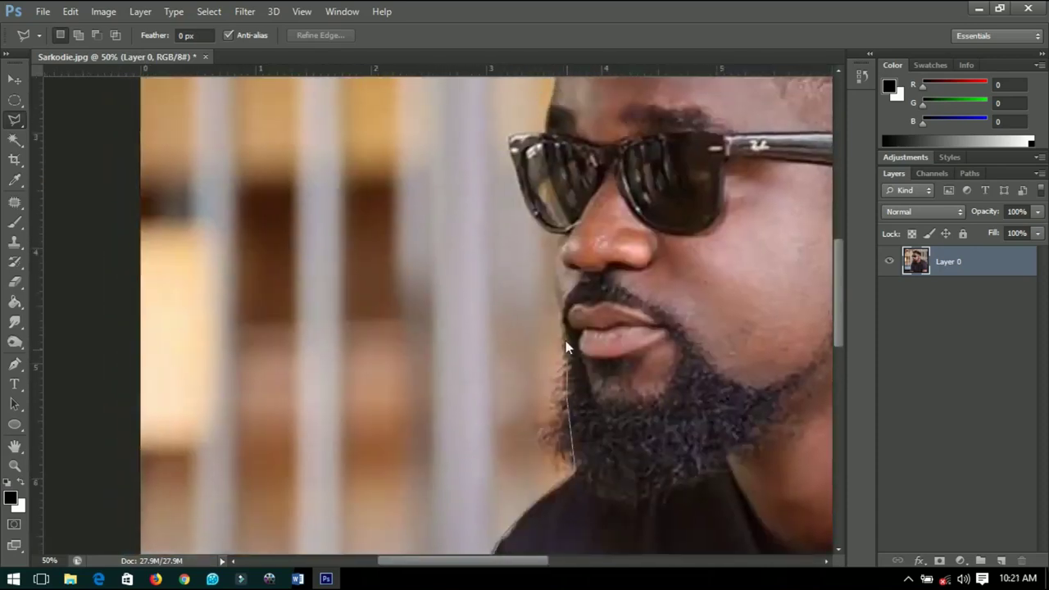
key(ctrl+plus)
key(ctrl+plus)
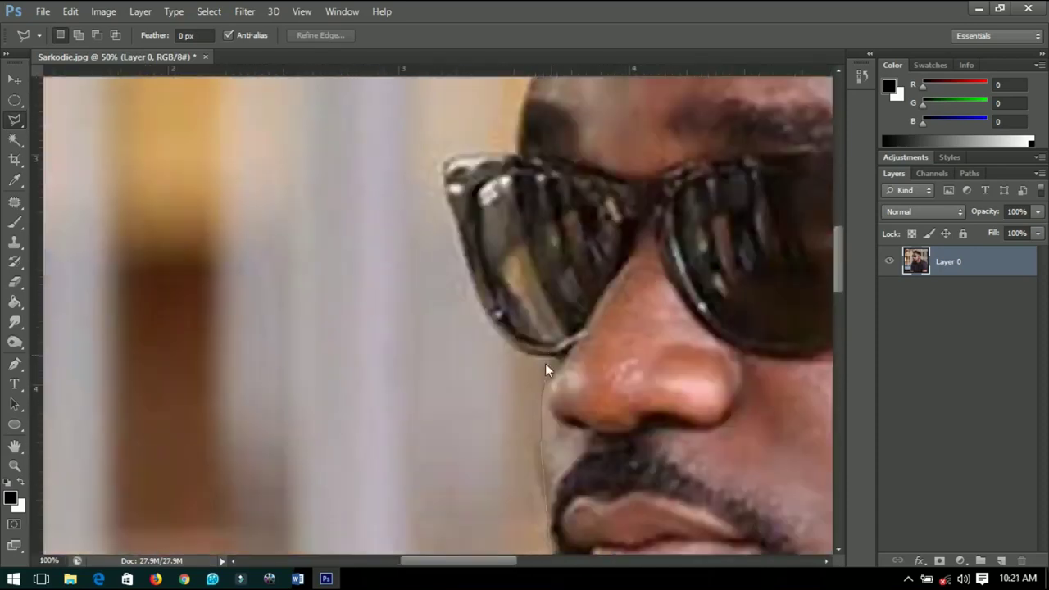
scroll(525, 196, up, 5)
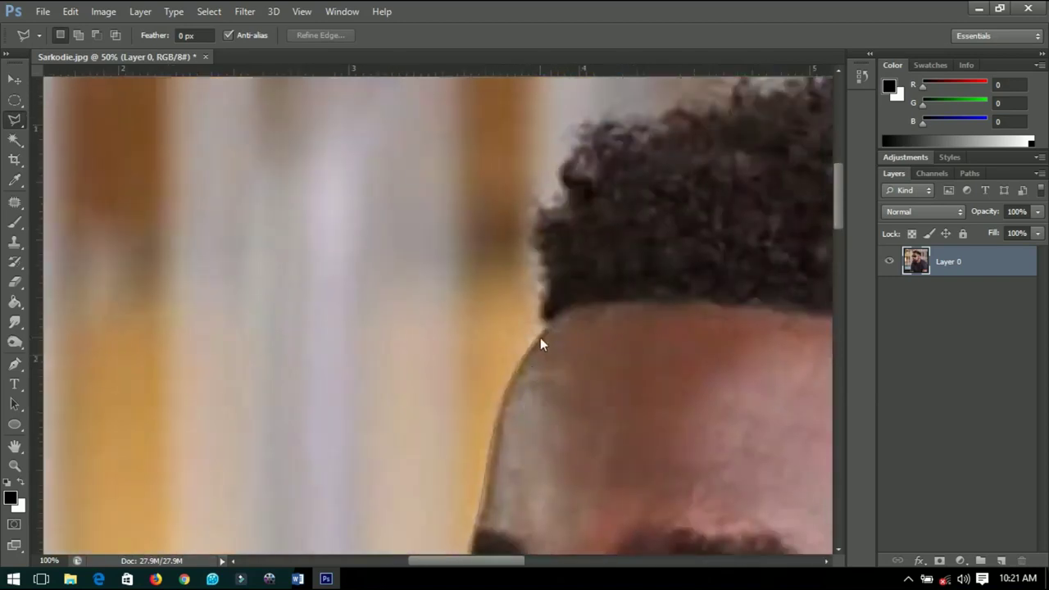
- Continue the polygonal outline along the top of the man's hair toward the back of his head
click(572, 148)
click(602, 123)
drag(658, 112, 336, 181)
click(390, 166)
click(429, 153)
click(483, 139)
click(525, 136)
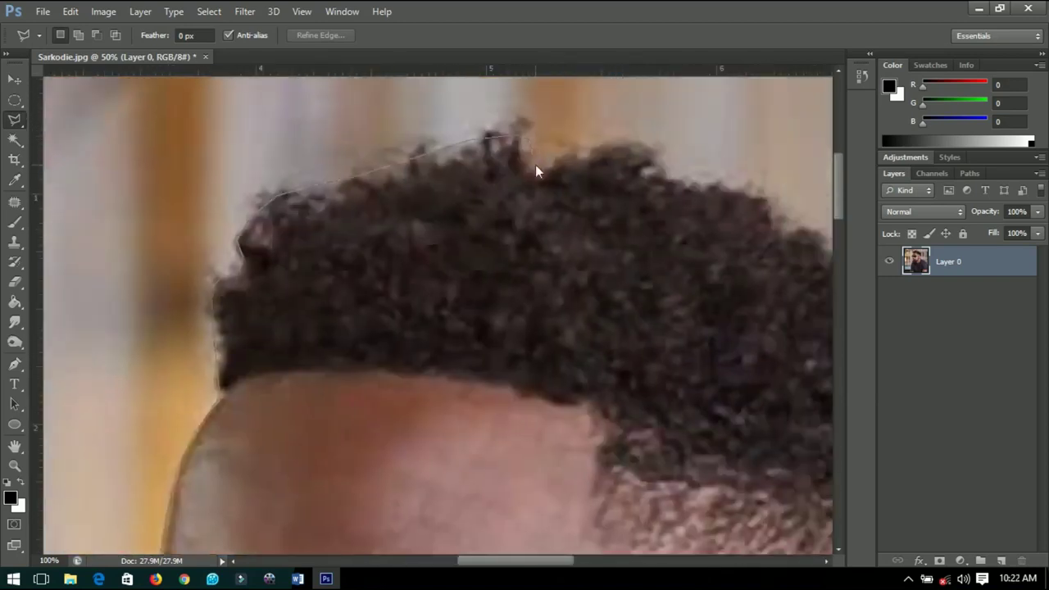
drag(681, 182, 390, 187)
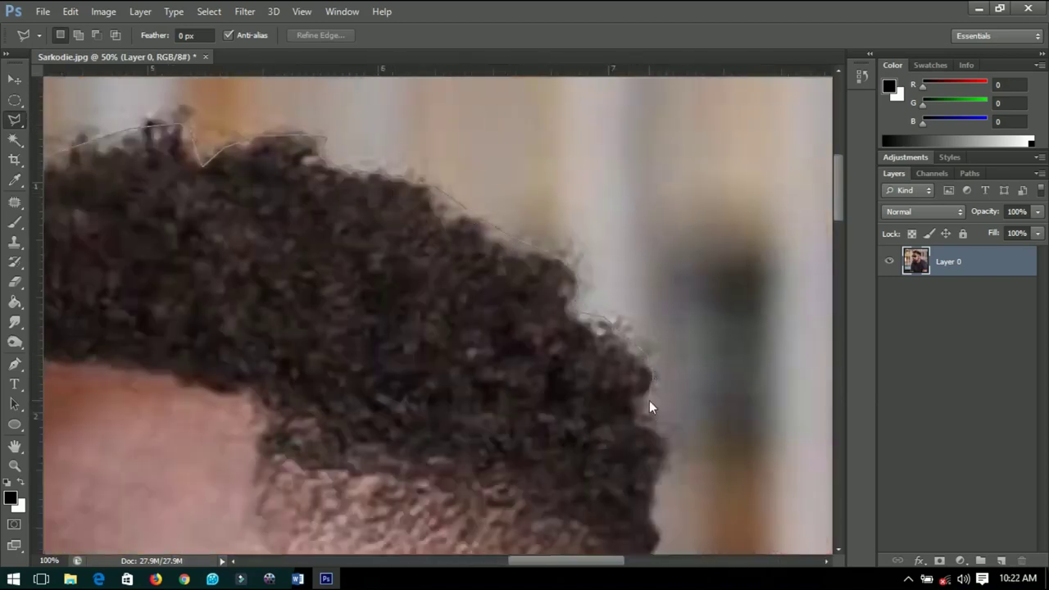
- Continue the polygonal outline down behind the ear, along the neck and collar, and onto the shoulder
scroll(652, 407, down, 6)
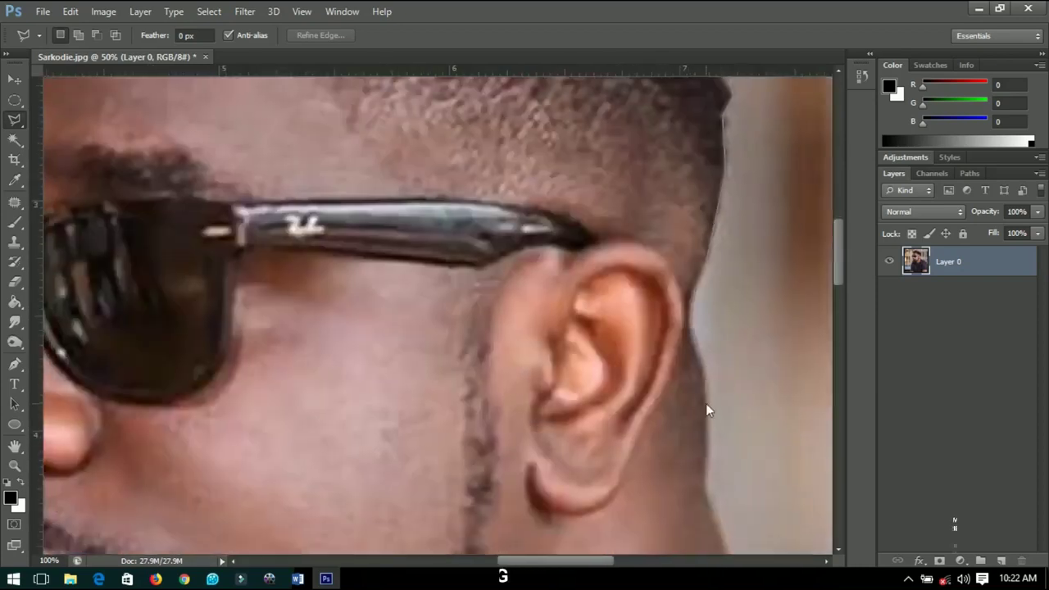
click(705, 469)
drag(721, 545, 557, 360)
click(565, 395)
click(618, 399)
click(659, 400)
click(713, 445)
drag(727, 459, 395, 352)
click(525, 400)
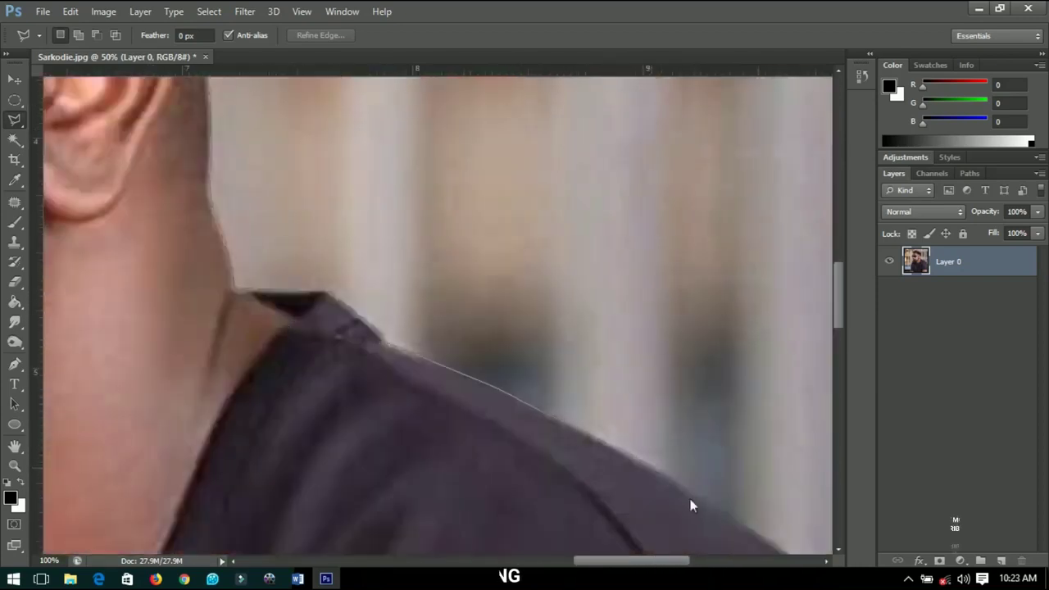
- Follow the shoulder to the photo's edge and close the outline around the outside of the canvas, selecting the background
key(ctrl+minus)
key(ctrl+minus)
key(ctrl+minus)
key(ctrl+minus)
key(ctrl+minus)
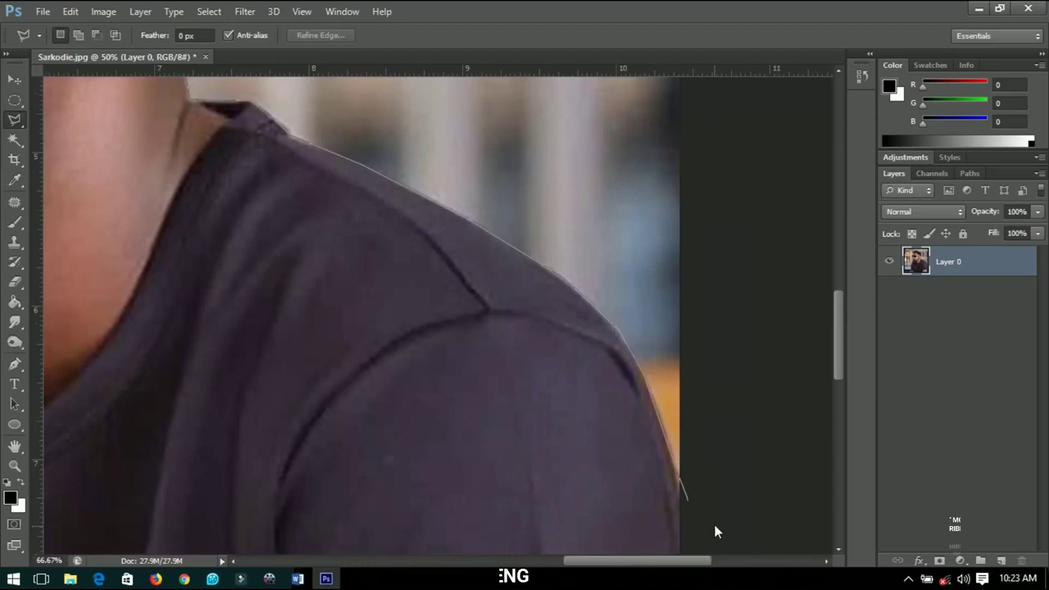
click(713, 504)
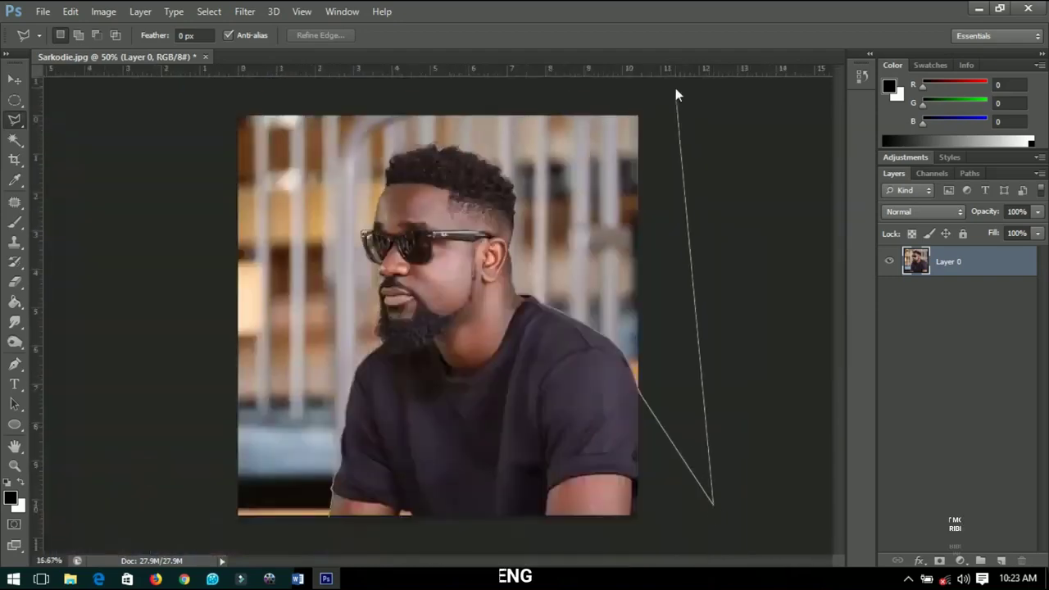
click(676, 88)
click(150, 103)
click(181, 534)
double_click(329, 533)
- Add the small background area beside the man's forearm, below the sleeve cuff, to the selection
scroll(400, 523, up, 4)
mouse_move(703, 471)
mouse_down()
mouse_move(356, 441)
mouse_move(367, 431)
mouse_up()
shift+click(667, 287)
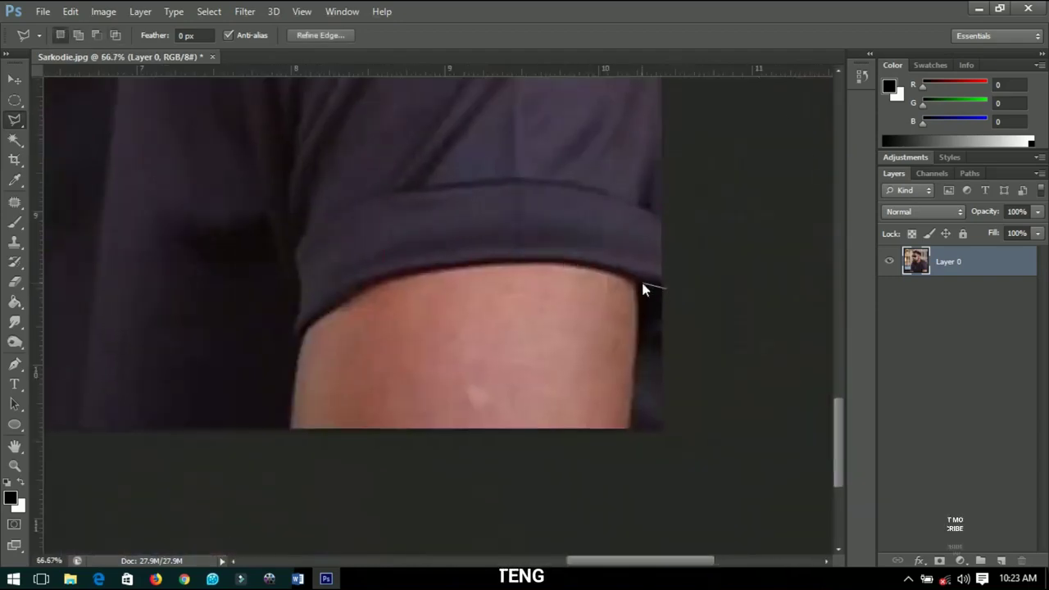
click(638, 287)
click(628, 433)
click(704, 440)
click(666, 288)
key(ctrl+0)
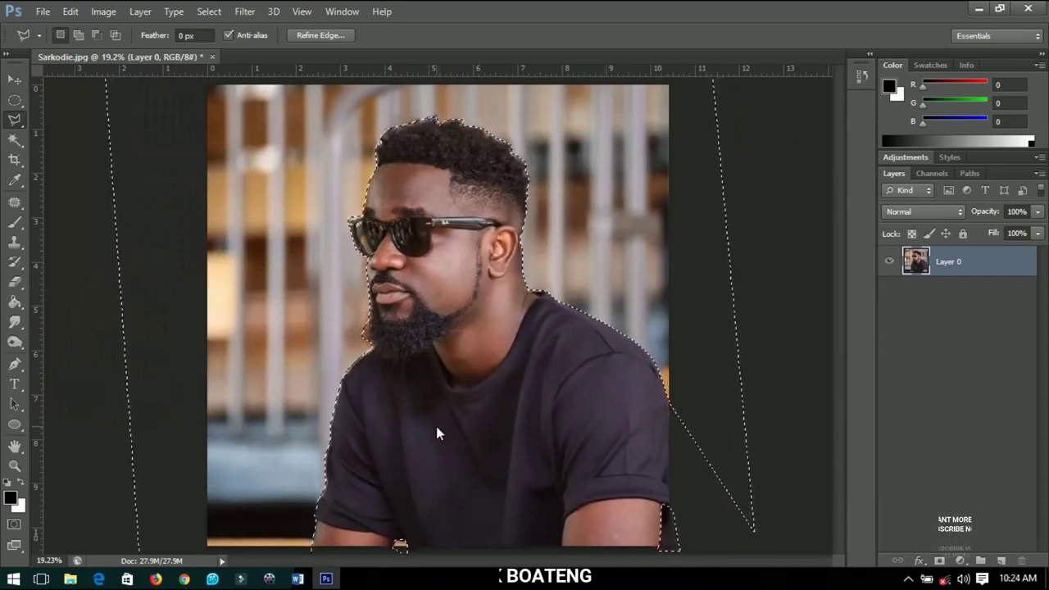
- Try deleting the selected background, and undo the deletion
key(Delete)
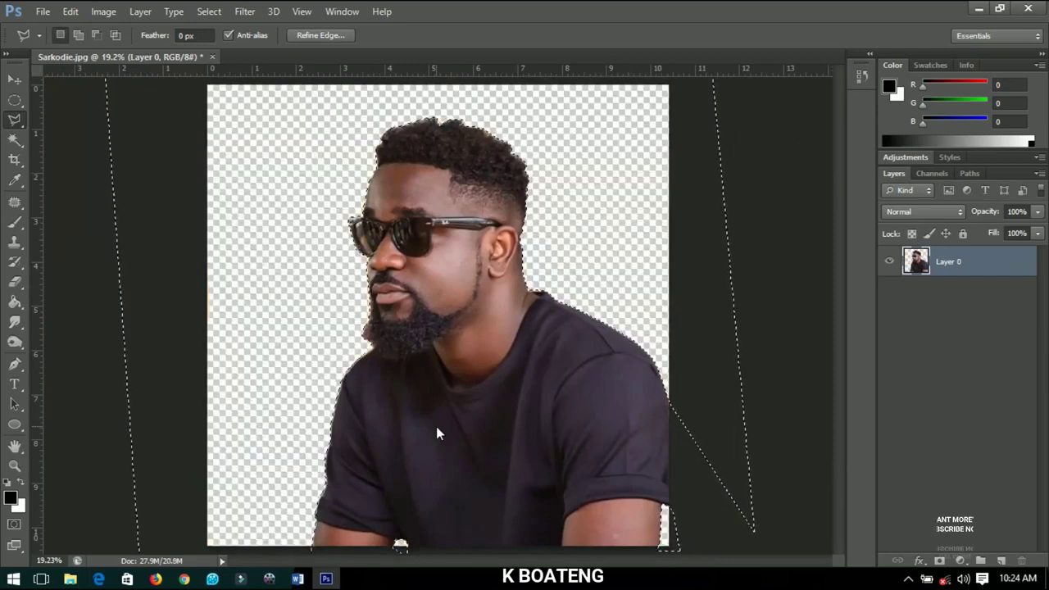
key(ctrl+z)
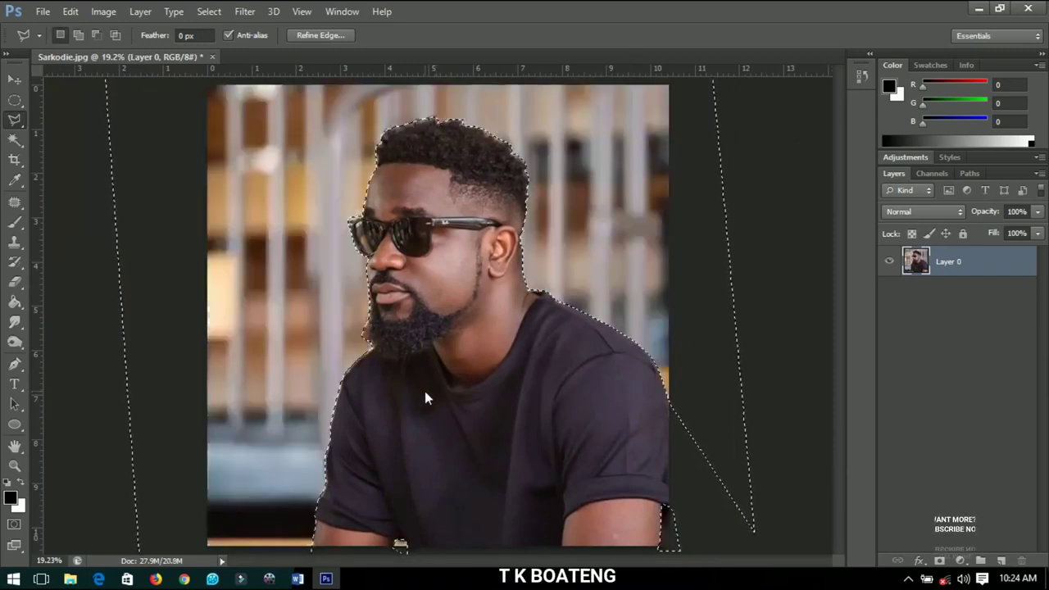
- Cut the selected background onto its own layer and move Layer 0 above it
right_click(590, 218)
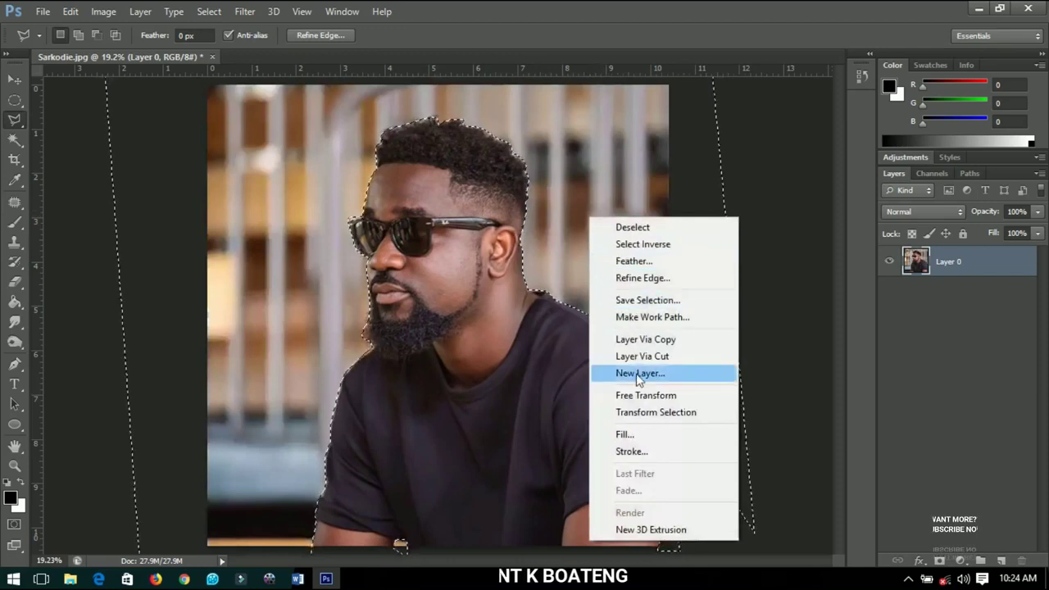
click(642, 355)
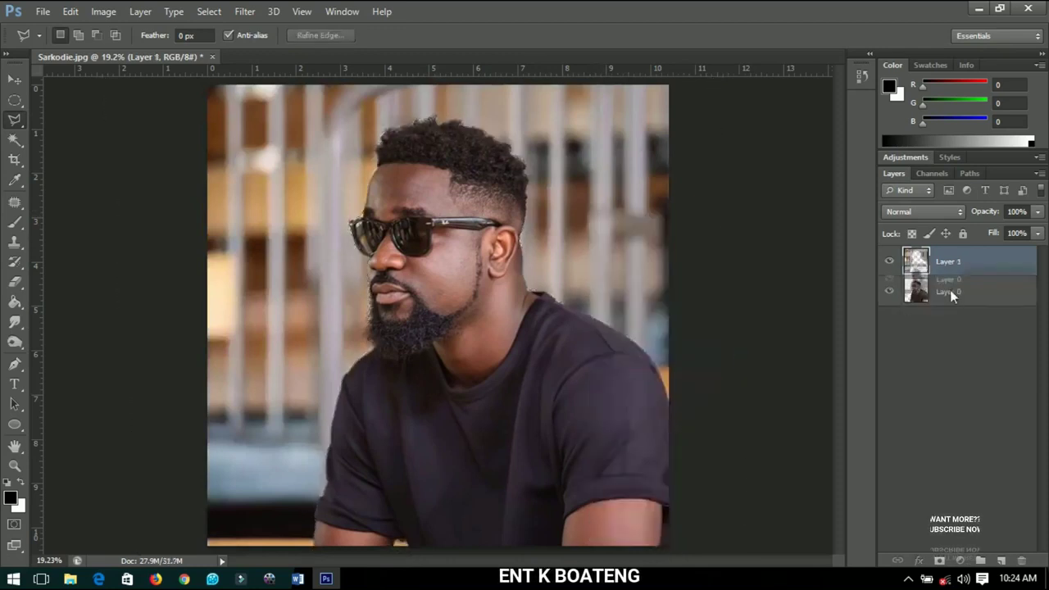
drag(950, 292, 940, 265)
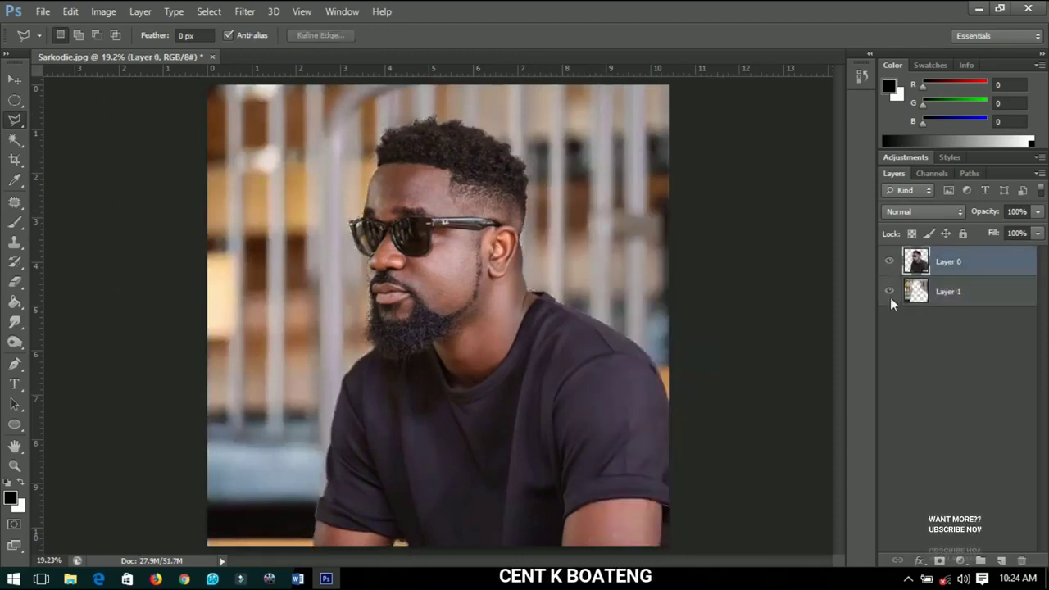
- Hide Layer 1, which holds the cut background
click(889, 298)
click(890, 297)
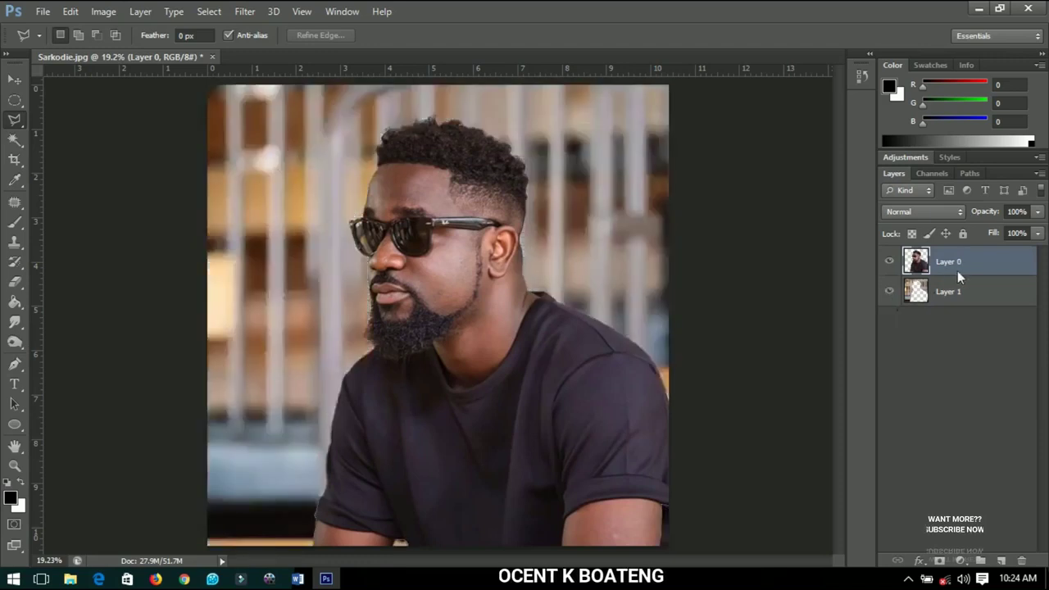
click(890, 290)
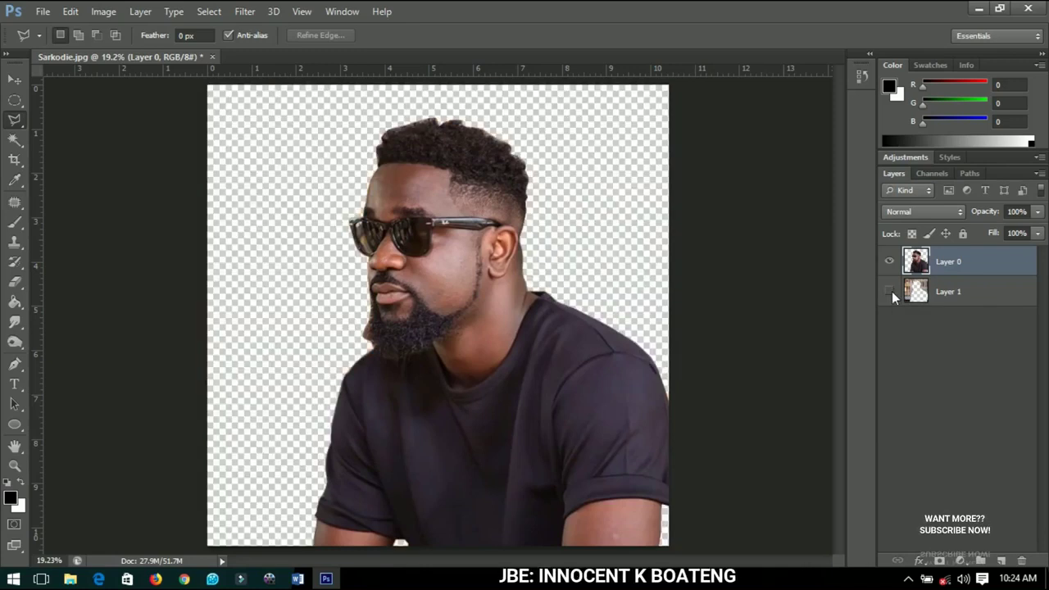
- Add a white Solid Color fill layer and place it between Layer 0 and Layer 1
click(938, 288)
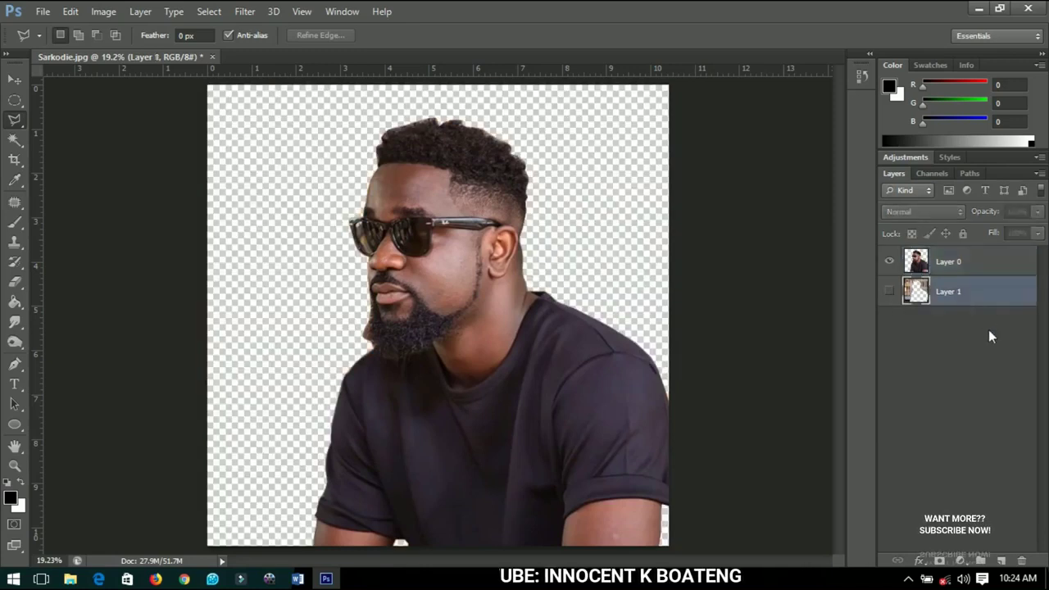
click(963, 544)
click(962, 561)
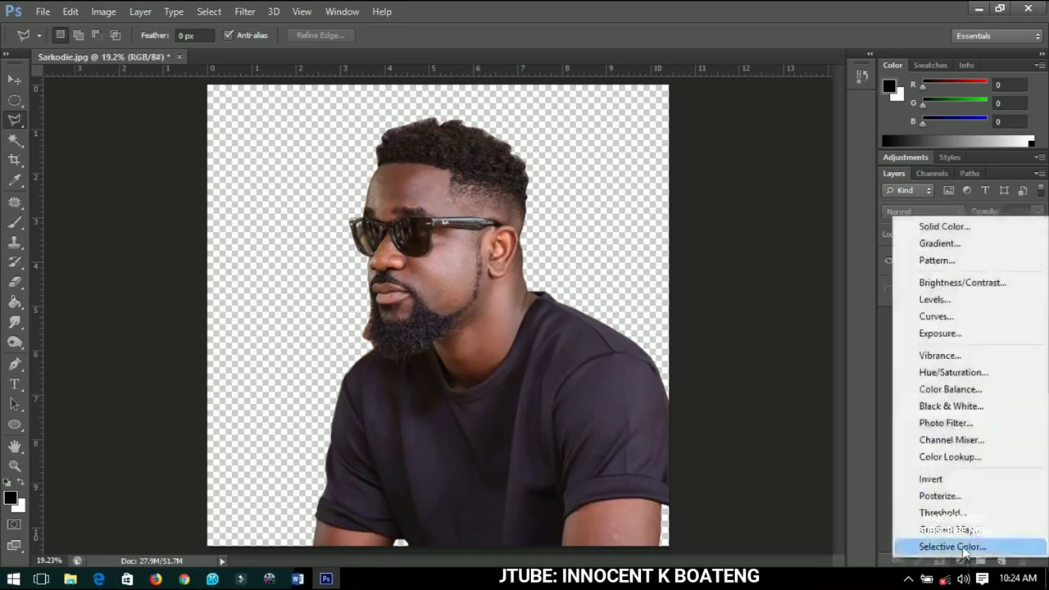
click(944, 225)
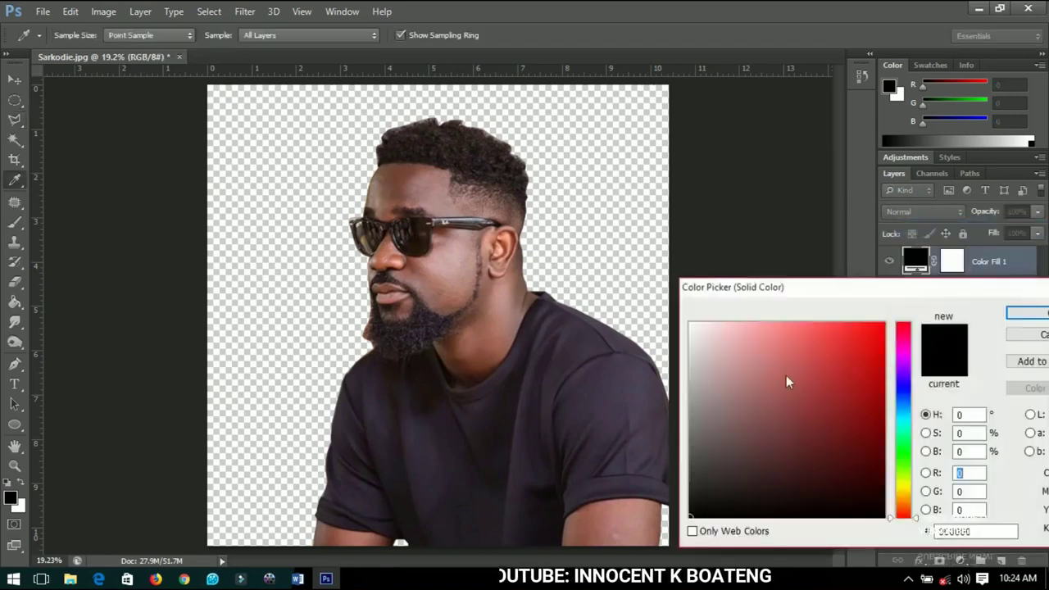
drag(786, 382, 682, 308)
click(1028, 312)
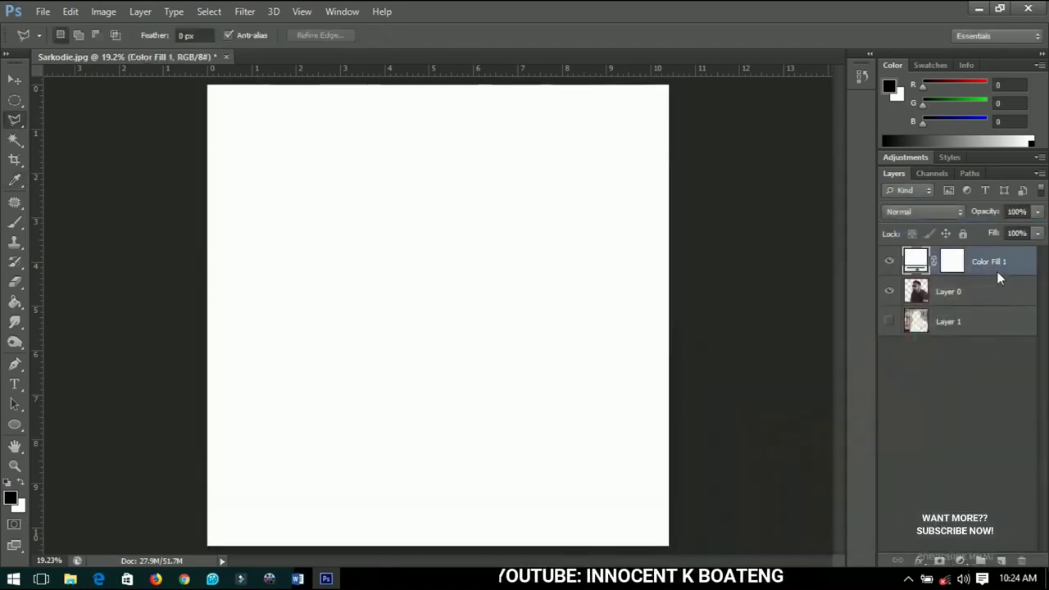
drag(998, 278, 983, 309)
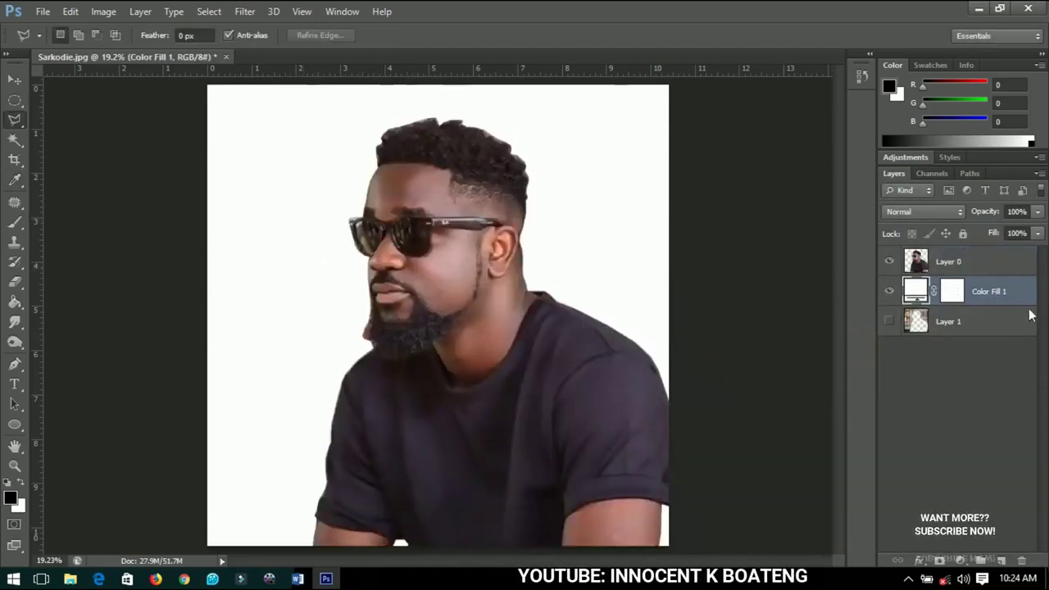
- Add a new layer above Layer 0 and rename it "lines"
click(996, 263)
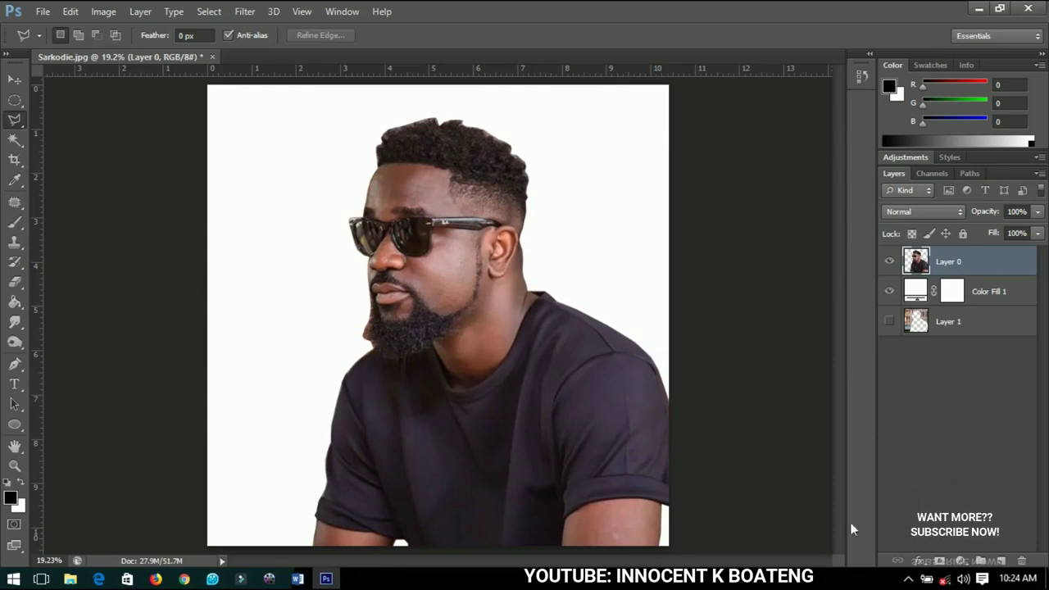
click(1001, 560)
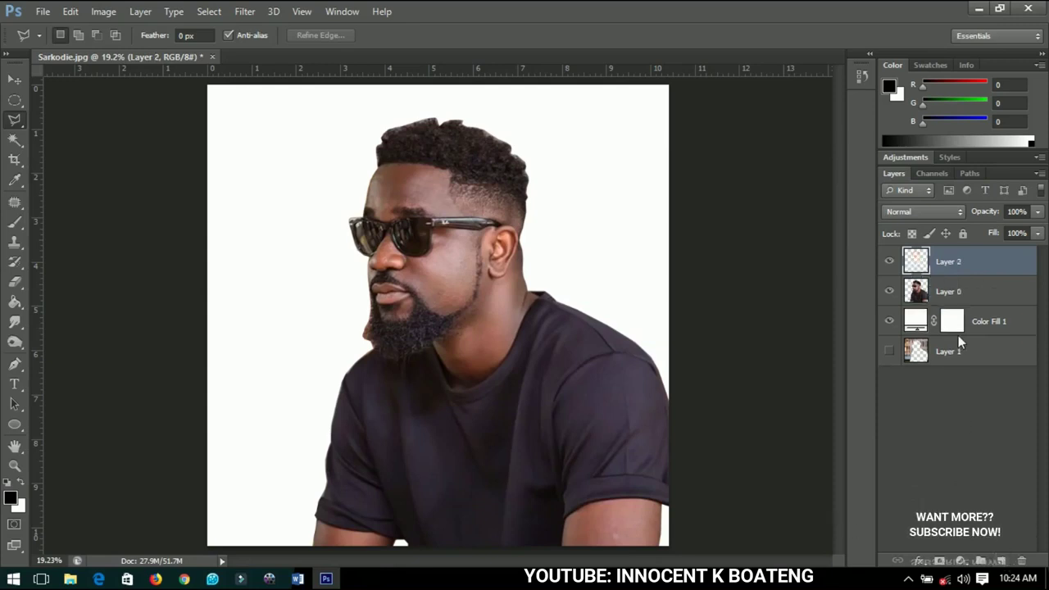
double_click(948, 264)
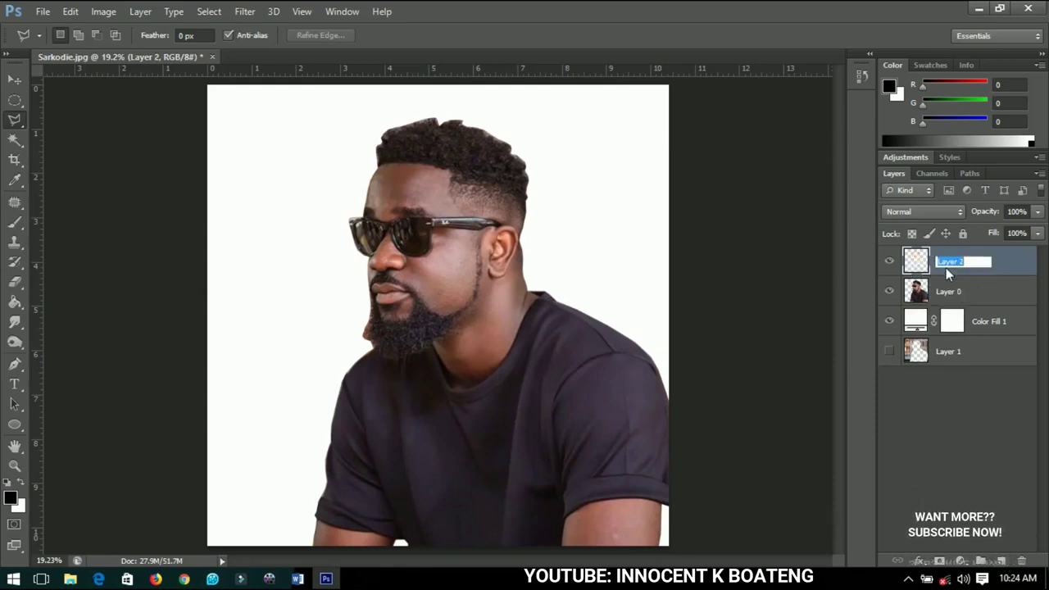
text(lien)
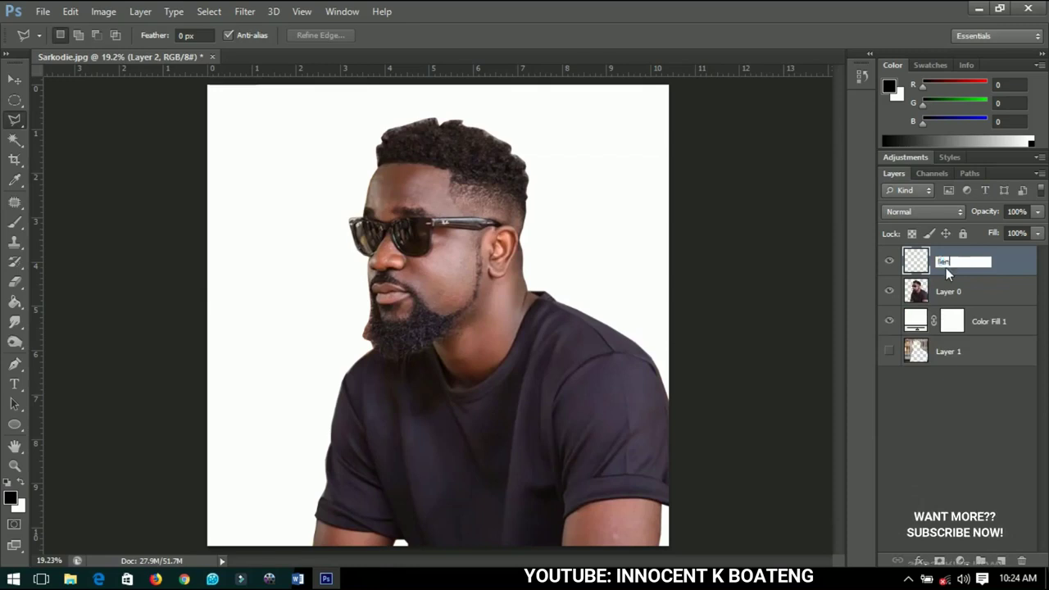
key(BackSpace)
key(BackSpace)
text(nes)
key(Return)
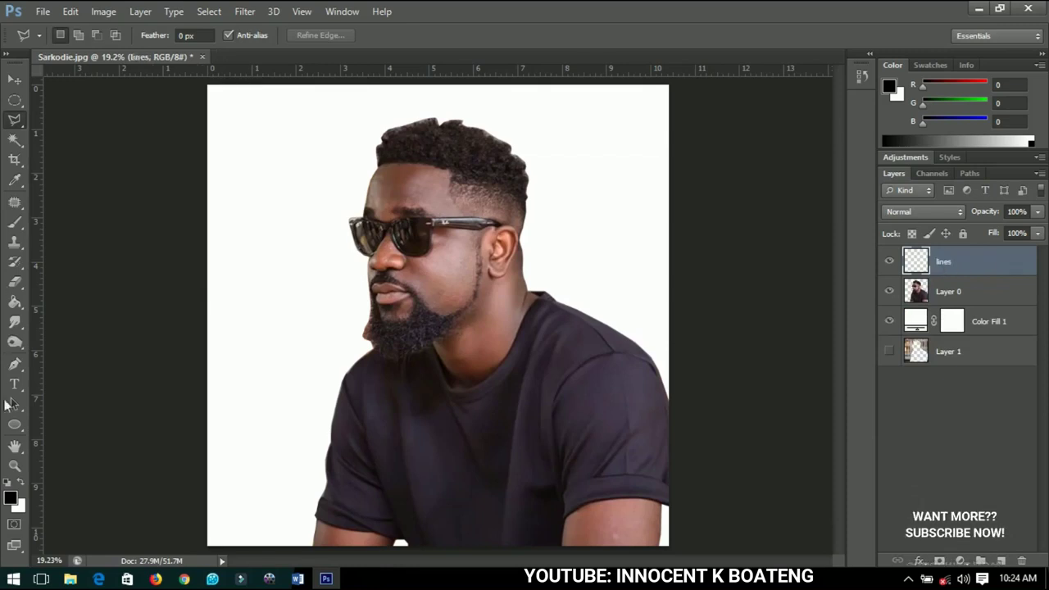
- Choose the Pen tool and set it to Path mode
click(15, 363)
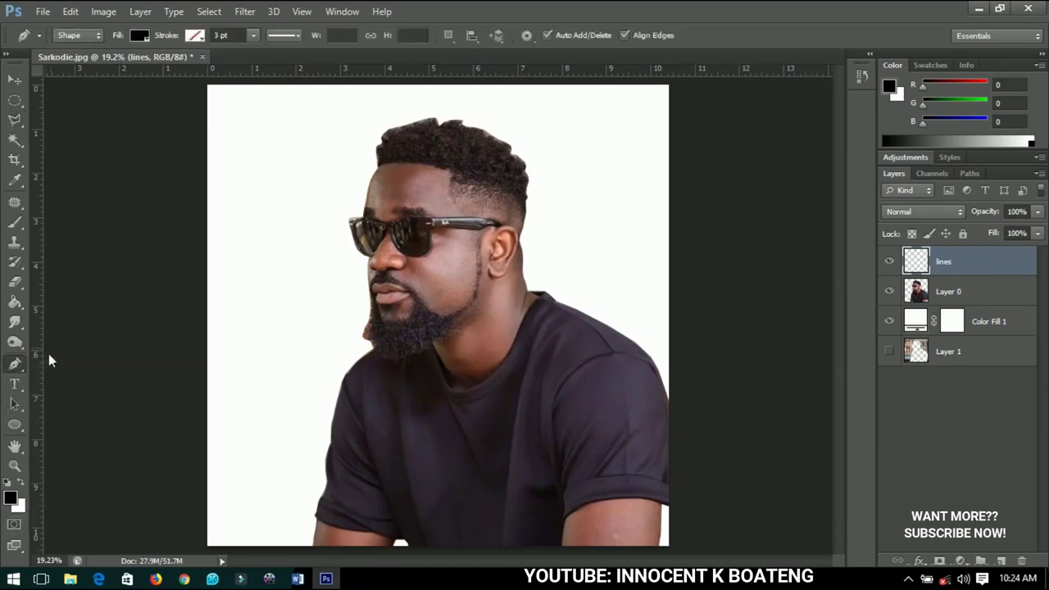
click(82, 35)
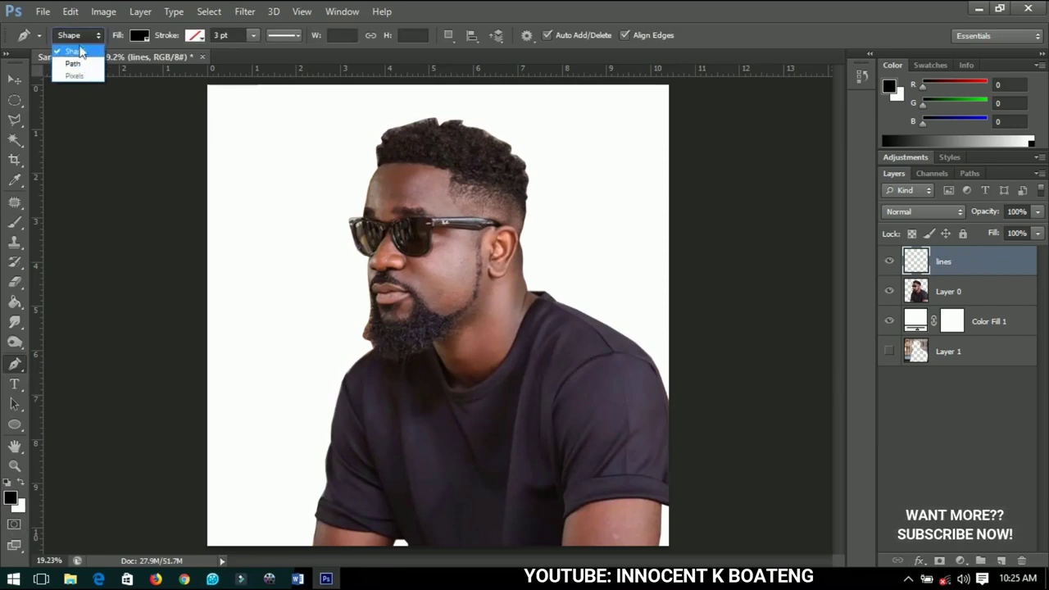
click(74, 63)
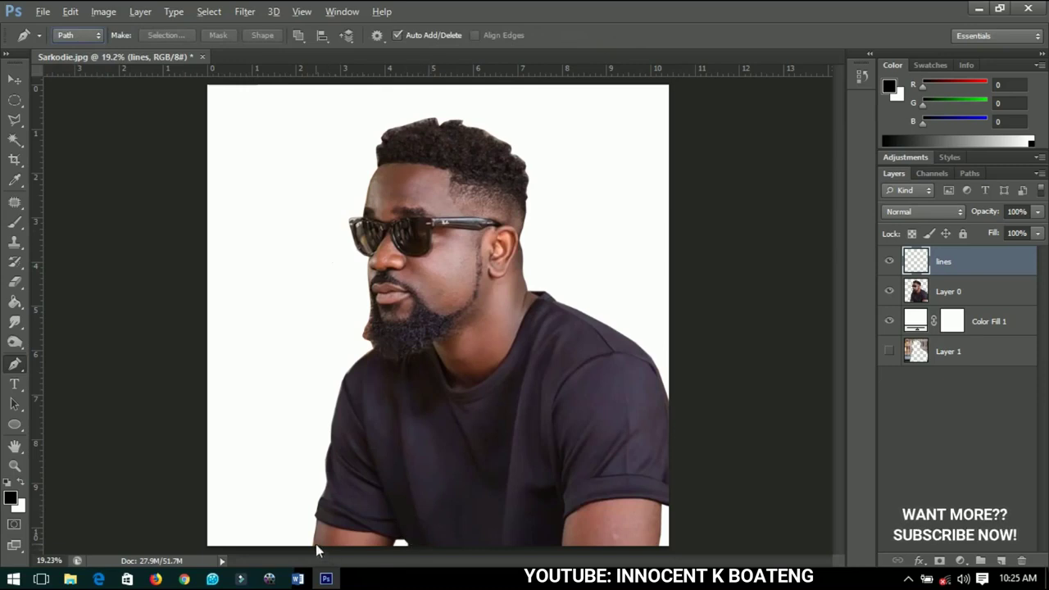
- Trace a Pen path from the photo's bottom edge up the outer forearm and around the sleeve cuff
click(14, 79)
scroll(318, 497, up, 1)
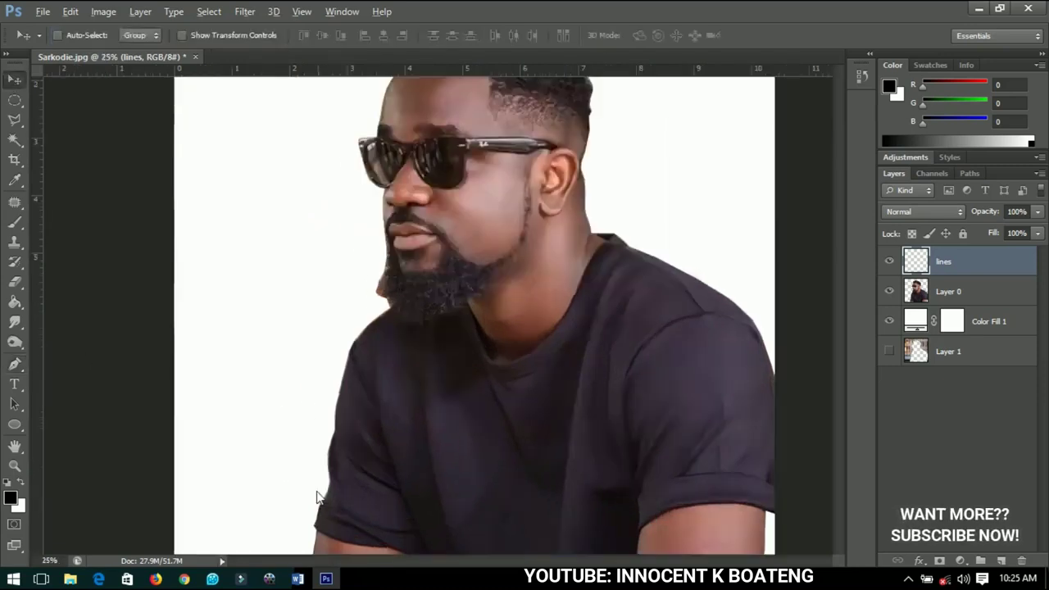
scroll(317, 492, up, 1)
drag(318, 490, 490, 292)
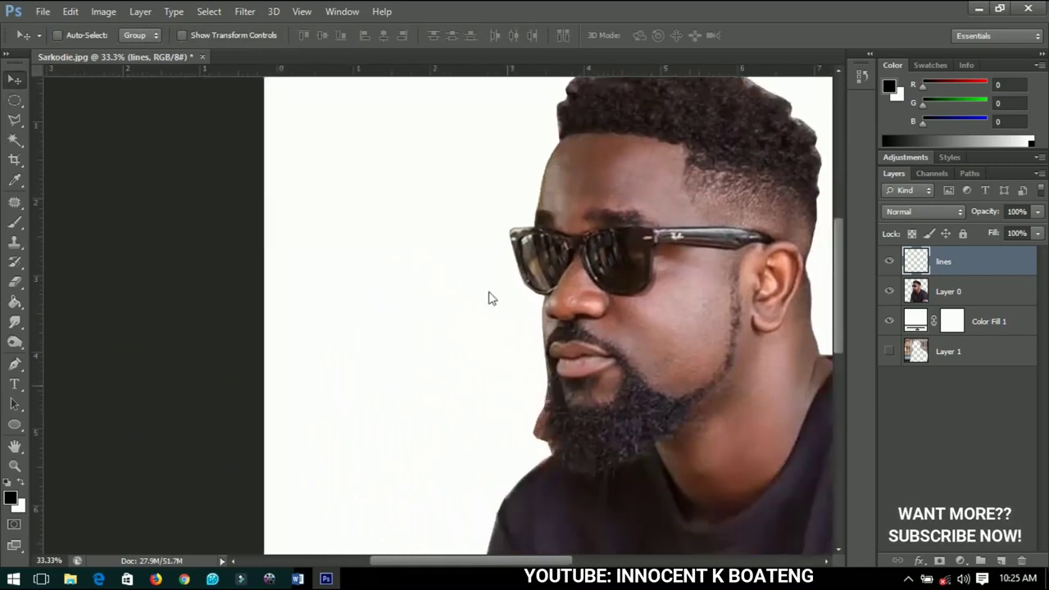
scroll(467, 376, down, 5)
drag(451, 451, 511, 401)
scroll(453, 422, up, 1)
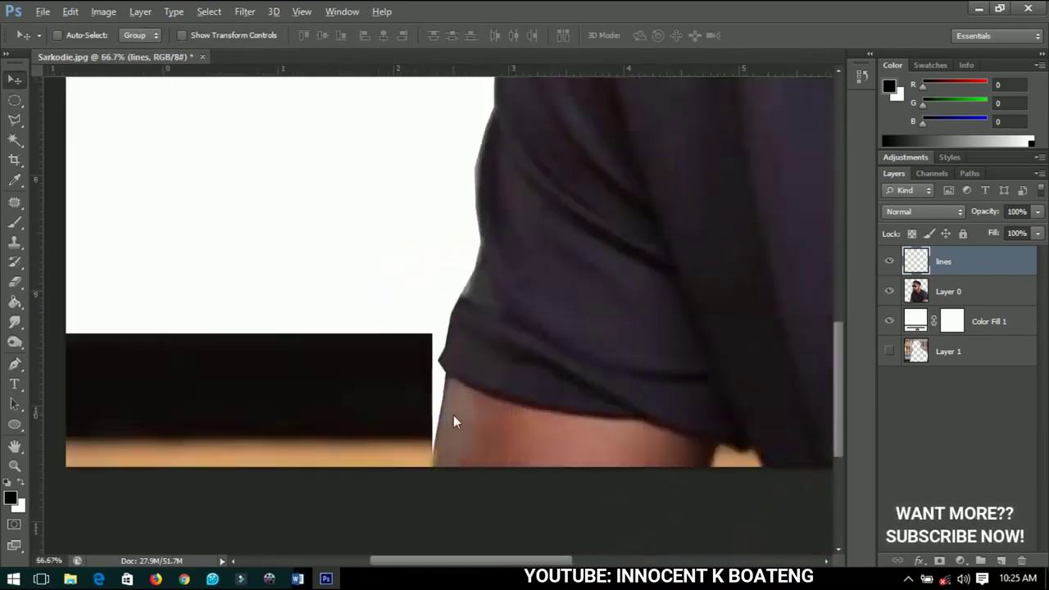
click(16, 366)
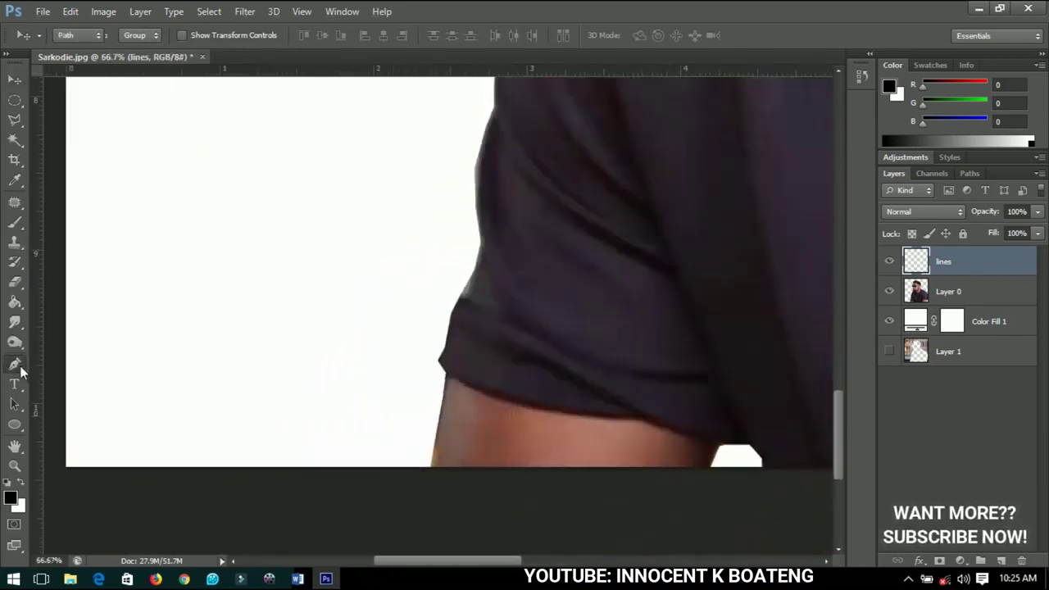
click(430, 467)
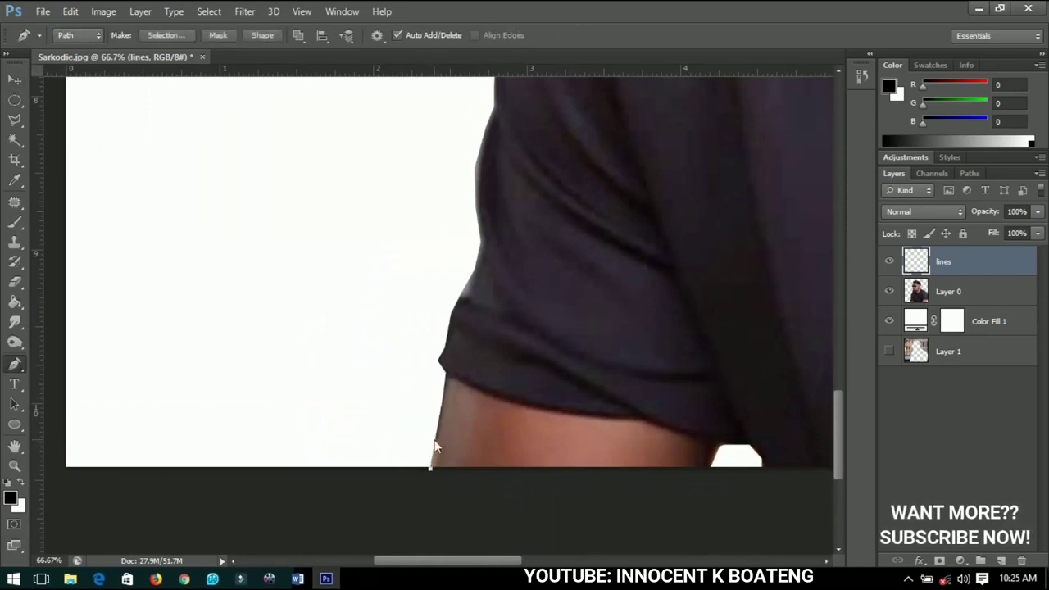
click(432, 441)
click(441, 412)
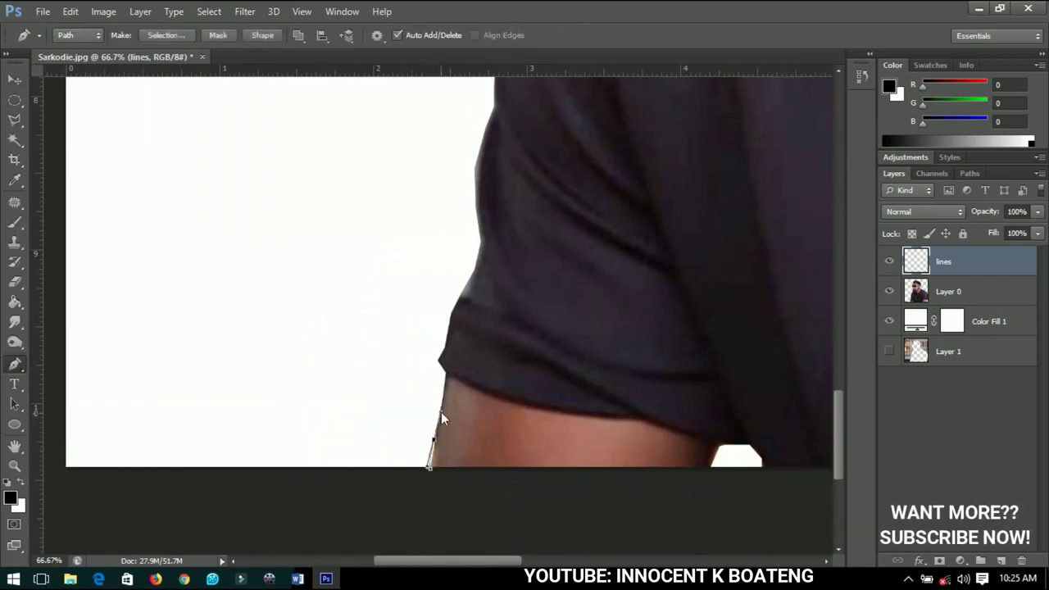
click(439, 362)
drag(441, 352, 445, 346)
click(450, 310)
click(469, 277)
click(480, 245)
click(476, 217)
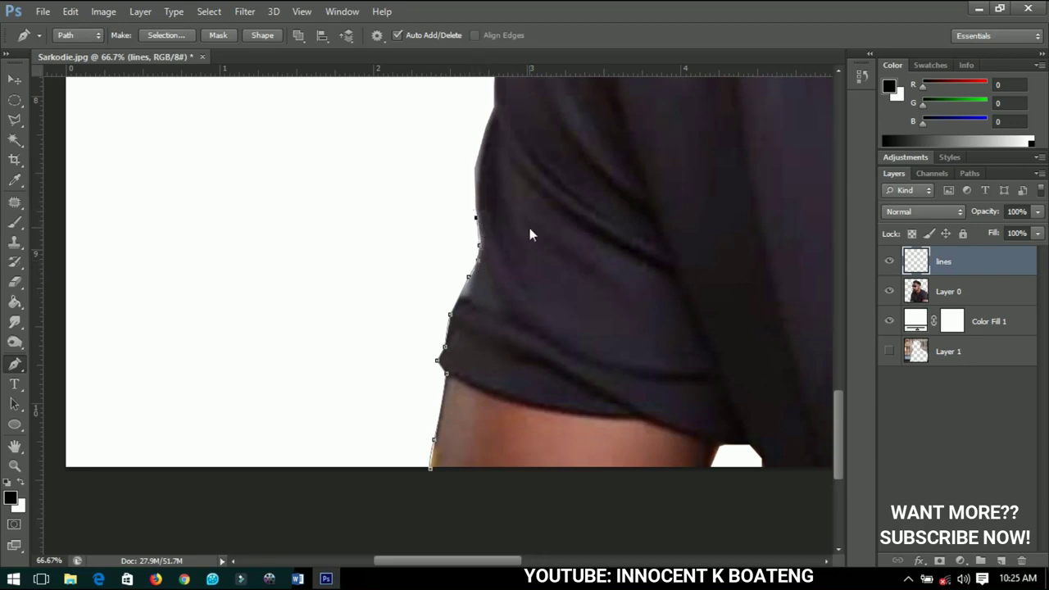
- Continue the path up the sleeve and over the shoulder to where the shirt meets the beard
drag(512, 235, 514, 399)
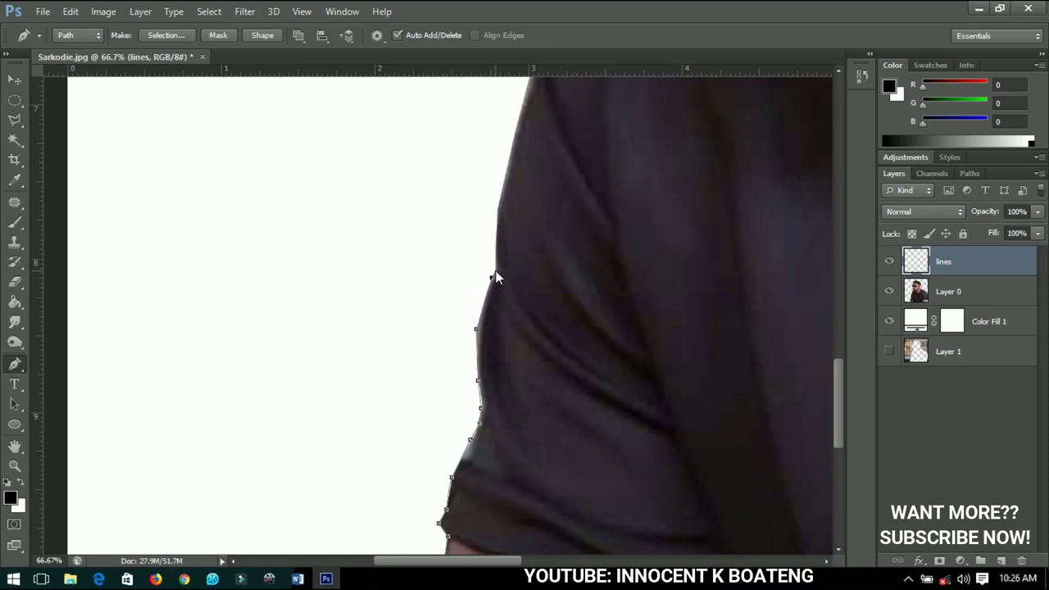
click(500, 208)
drag(500, 207, 442, 461)
click(473, 325)
click(515, 257)
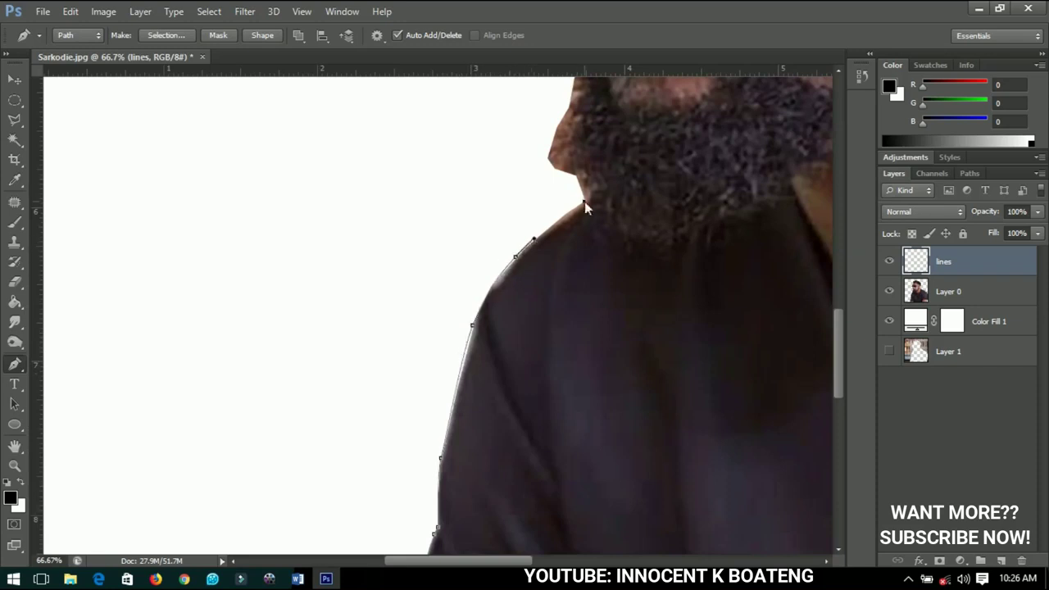
click(585, 202)
- Extend the path along the outer edge of the beard and past the lips up to the nose
drag(585, 202, 508, 413)
click(502, 387)
click(476, 378)
click(480, 343)
click(492, 317)
click(501, 281)
click(495, 215)
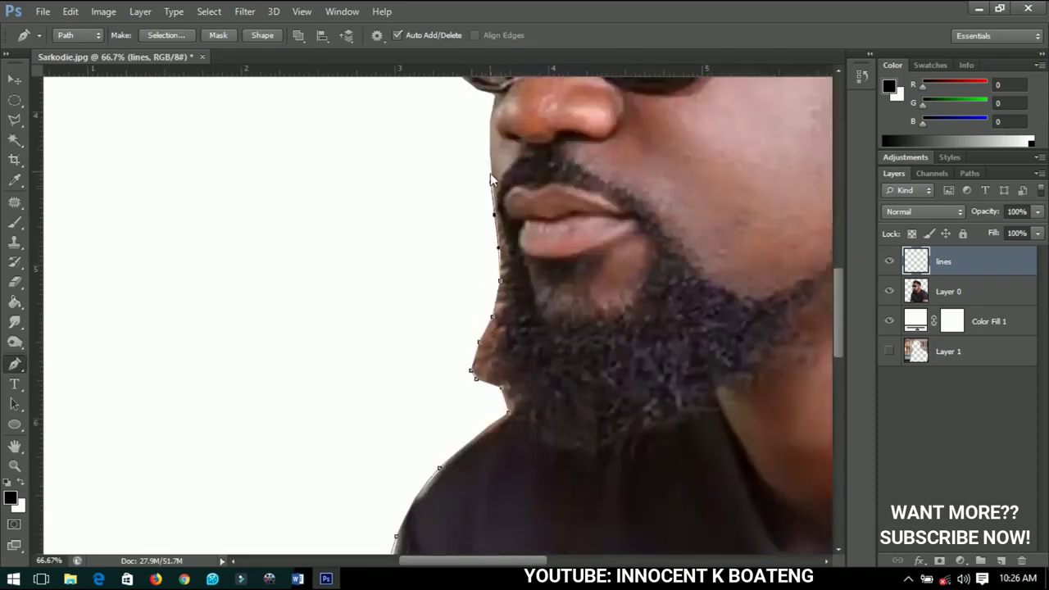
click(490, 123)
- Carry the path from the nose around the outer edge of the sunglasses lens to the brow
drag(490, 124, 489, 310)
click(493, 286)
click(488, 280)
click(427, 150)
click(435, 145)
click(474, 143)
- Trace the path up the forehead to the front corner of the hair
drag(473, 143, 448, 394)
click(461, 315)
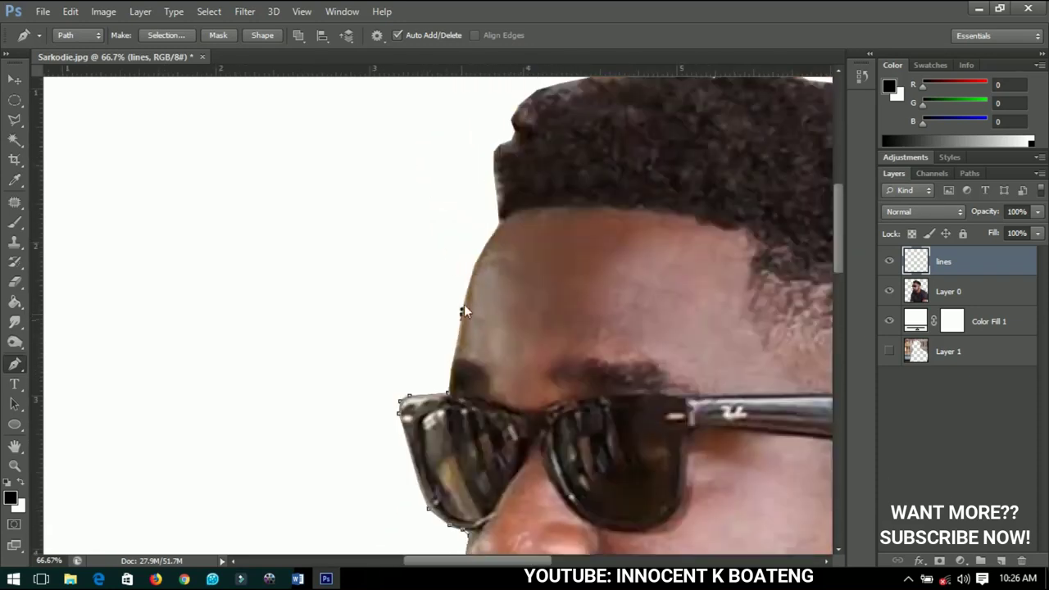
click(485, 246)
click(498, 225)
click(493, 156)
- Trace the path over the top of the hair
drag(510, 142, 341, 325)
click(344, 310)
click(381, 268)
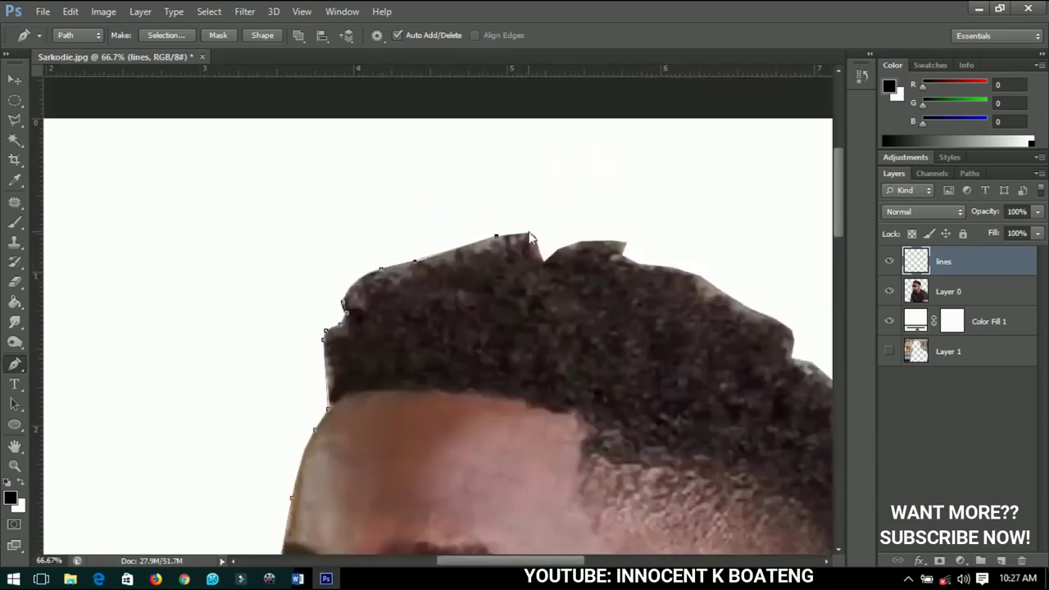
click(496, 236)
click(529, 233)
click(626, 242)
click(635, 266)
drag(699, 275, 705, 280)
click(793, 329)
- Continue the path down the back outline of the hair
drag(758, 314, 516, 248)
click(529, 247)
click(550, 254)
click(586, 359)
click(585, 391)
click(586, 400)
click(582, 412)
- Extend the path behind the ear and down the back of the neck to the shirt collar
drag(583, 452, 602, 287)
click(590, 329)
click(585, 359)
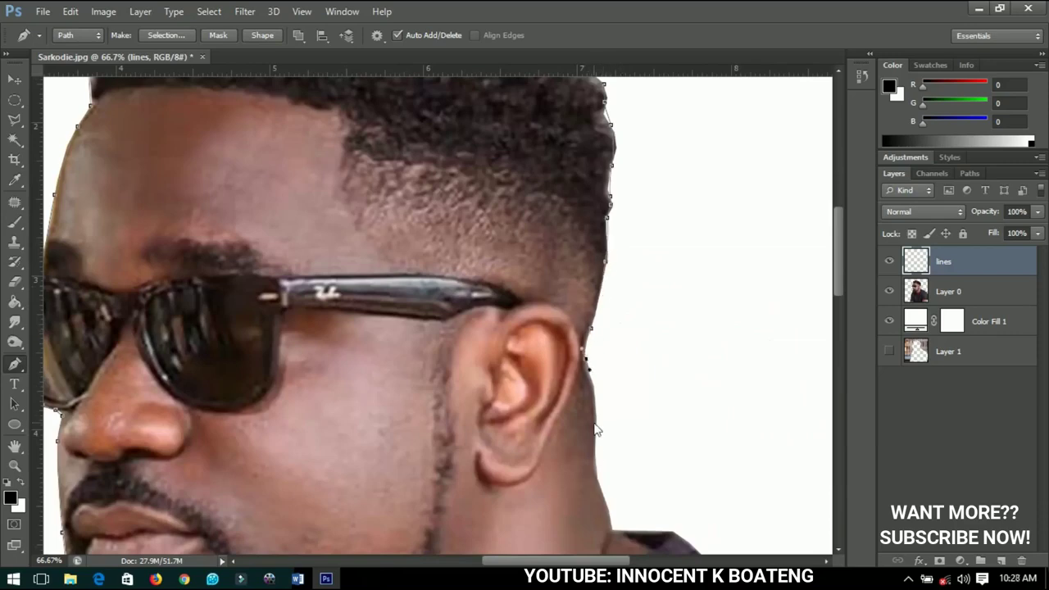
click(594, 447)
click(599, 482)
click(610, 513)
click(612, 530)
- Finish the path along the collar and over the back shoulder to the photo's side edge
click(674, 534)
drag(652, 477, 479, 155)
click(539, 241)
drag(744, 340, 758, 355)
drag(567, 296, 201, 163)
drag(470, 274, 494, 296)
drag(546, 397, 563, 462)
click(569, 468)
click(587, 482)
key(ctrl+minus)
key(ctrl+minus)
key(ctrl+minus)
key(ctrl+minus)
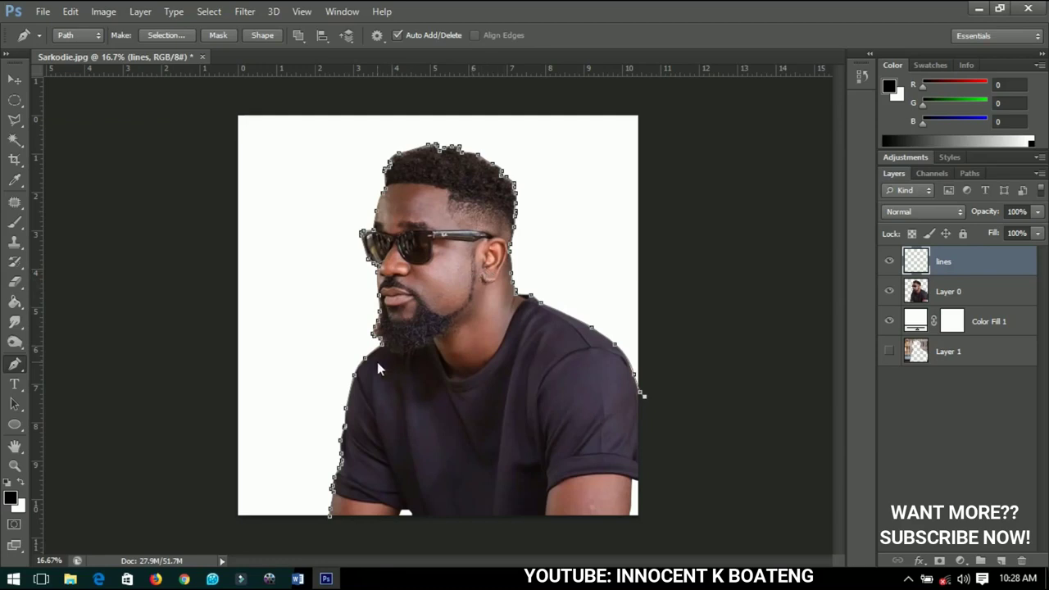
- Choose the Brush tool and check its size and hardness
click(14, 222)
right_click(445, 251)
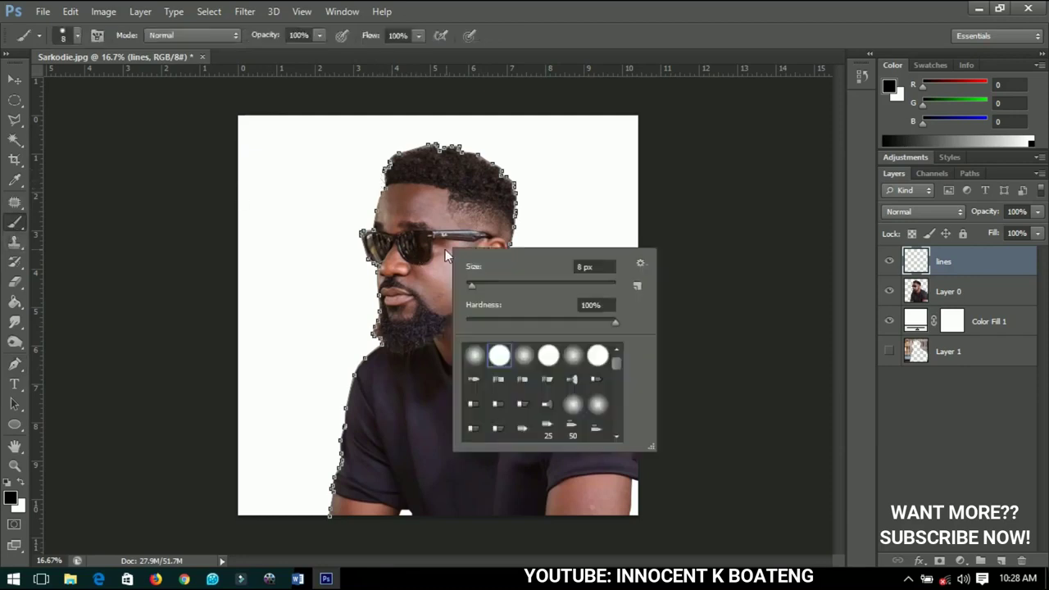
click(549, 244)
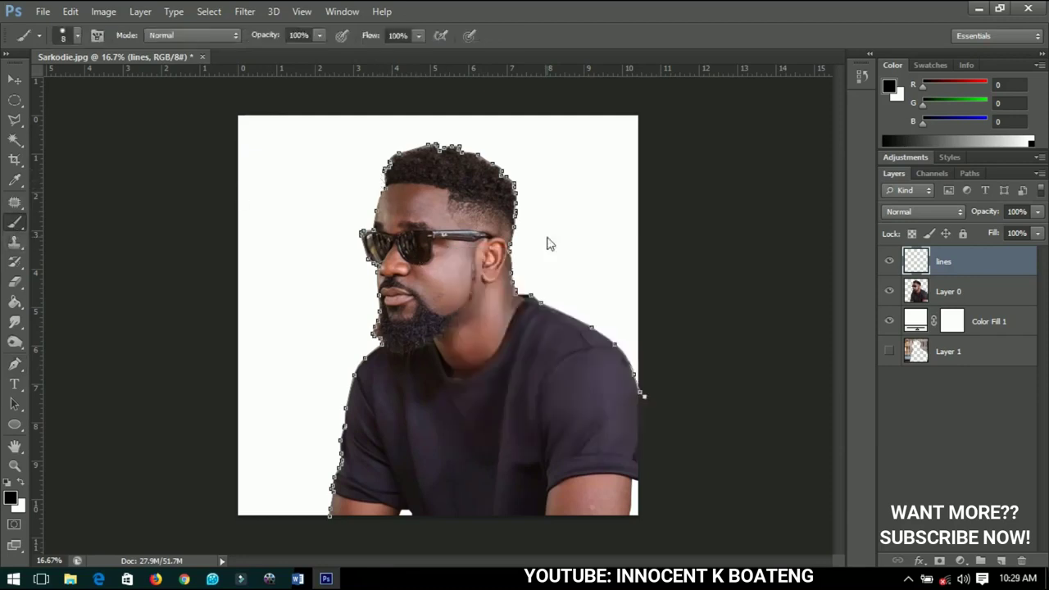
- Try a larger brush with test strokes on the cheek, undo the strokes and reduce the brush size
scroll(452, 236, up, 3)
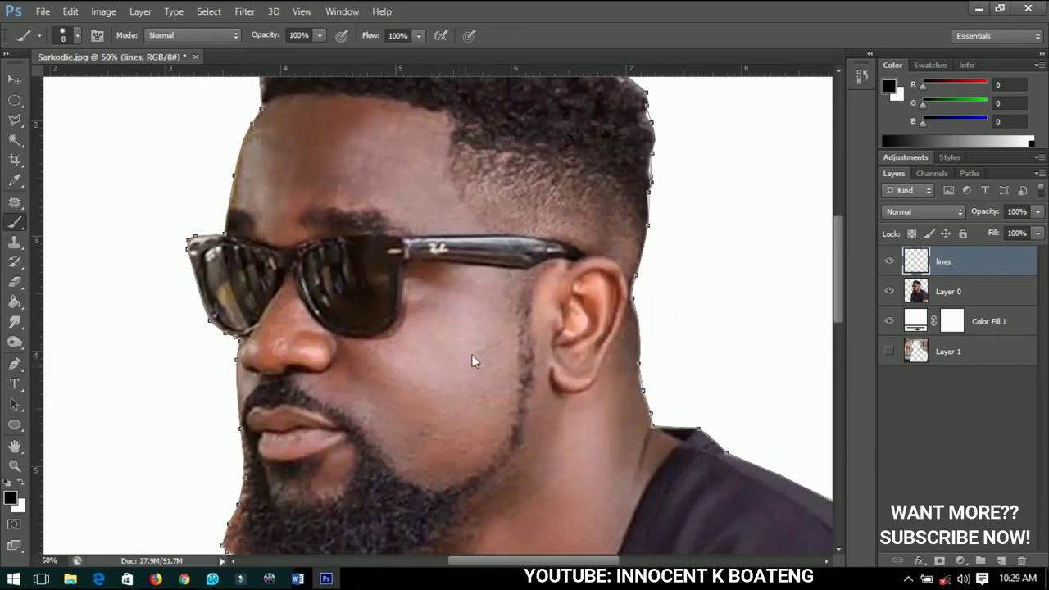
key(bracketright)
key(bracketright)
key(bracketright)
mouse_move(474, 305)
mouse_down()
mouse_move(483, 361)
mouse_move(469, 390)
mouse_up()
drag(545, 326, 524, 384)
key(ctrl+alt+z)
key(ctrl+alt+z)
mouse_move(474, 309)
mouse_down()
mouse_move(473, 346)
mouse_move(479, 334)
mouse_up()
key(ctrl+z)
key([)
key(ctrl+alt+z)
key([)
- Stroke the outline path on the lines layer using the Brush, with Simulate Pressure off
click(14, 365)
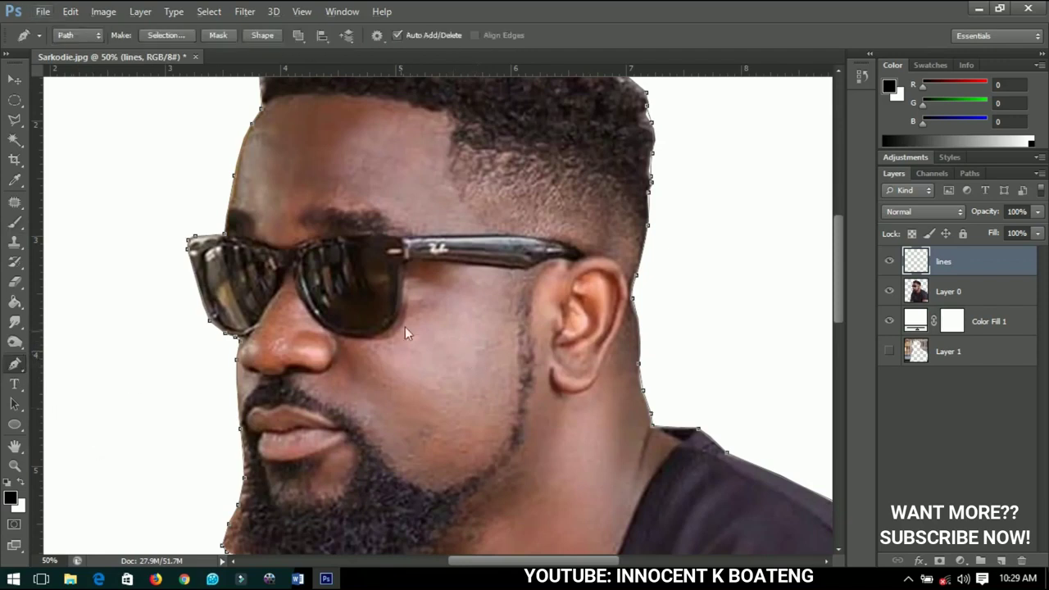
right_click(444, 304)
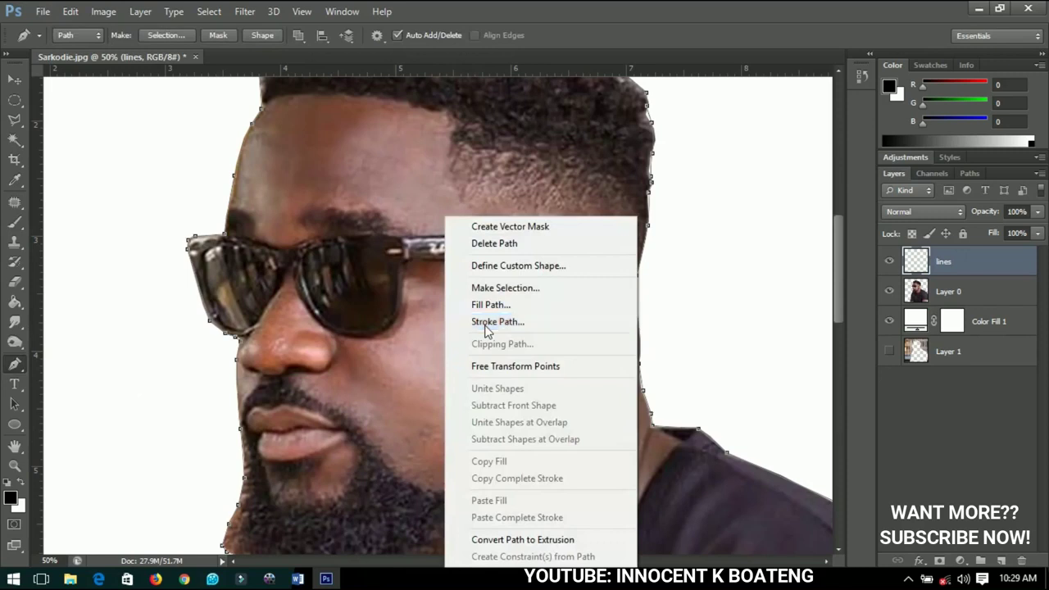
click(486, 328)
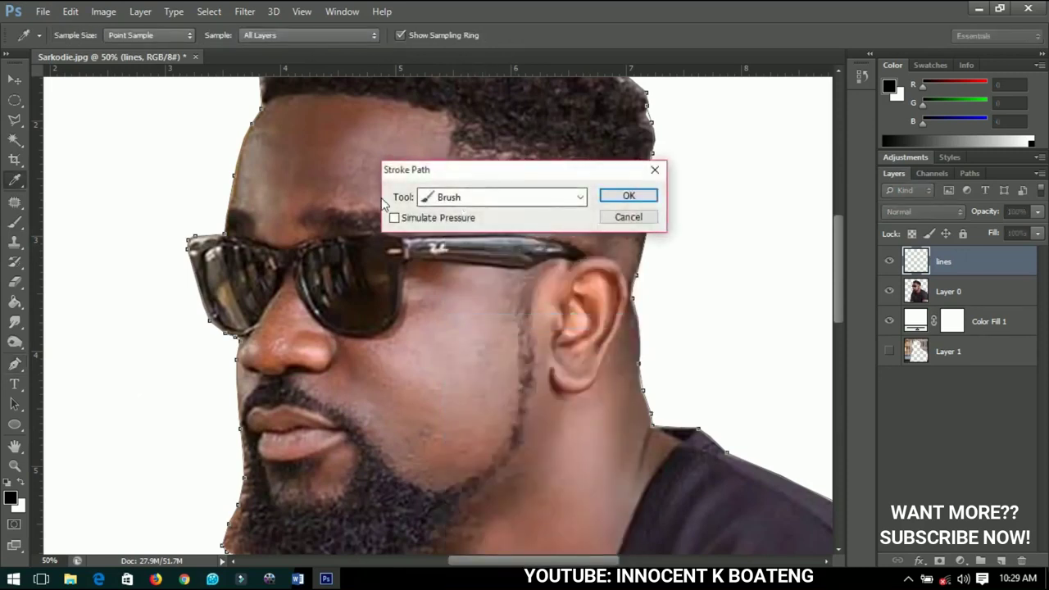
click(455, 202)
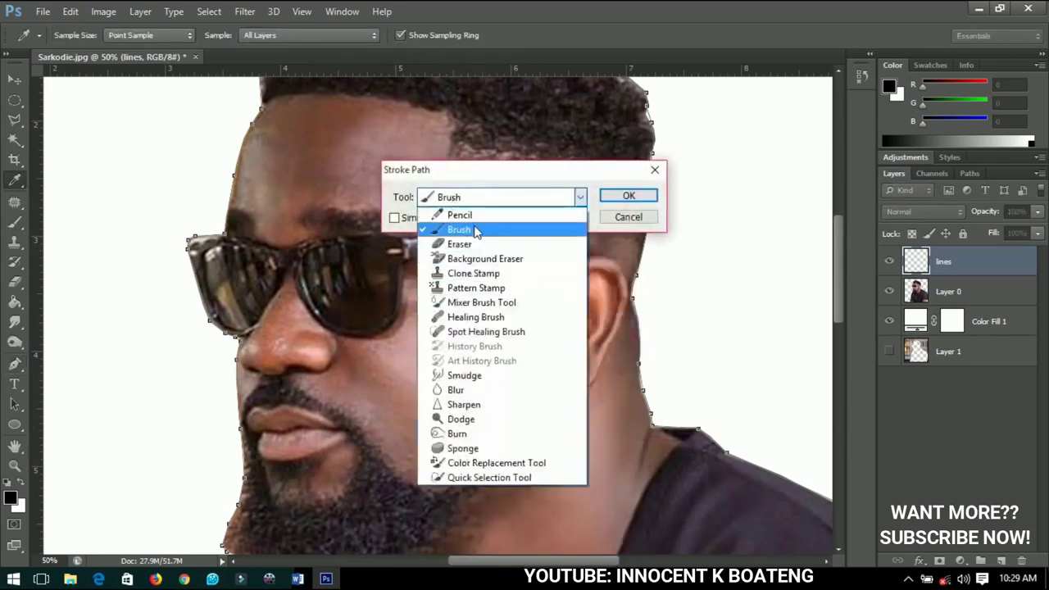
click(474, 230)
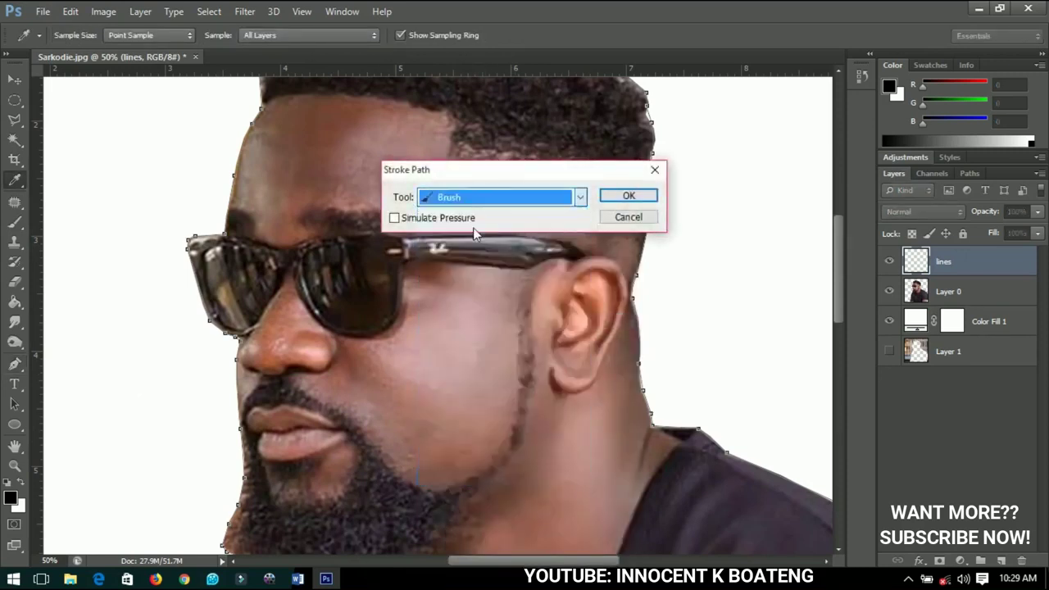
click(626, 198)
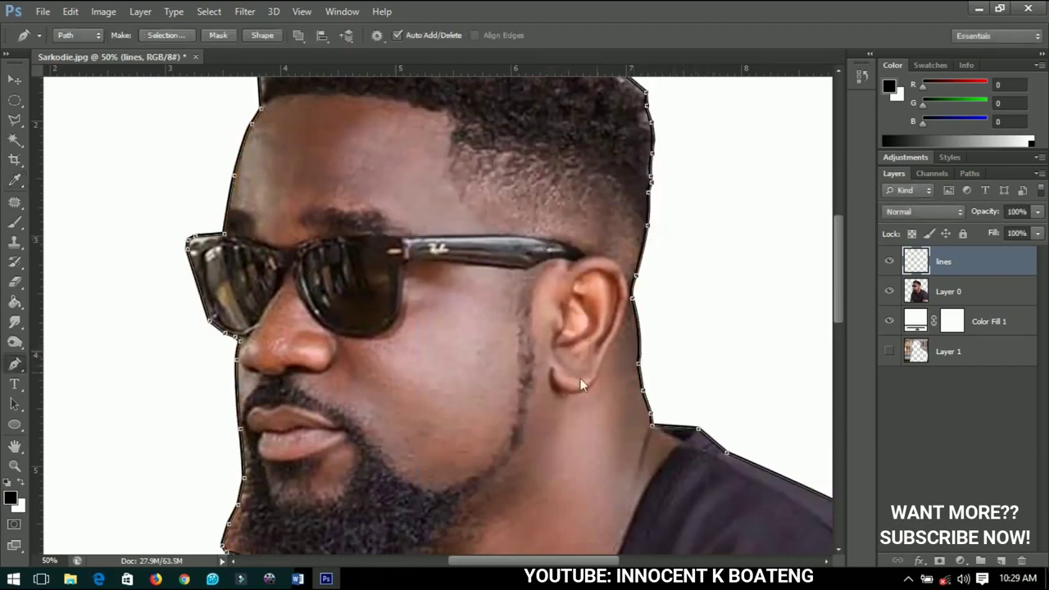
- Examine the stroked outline around the head and neck up close, toggling the visibility of Layer 0
key(ctrl+minus)
key(ctrl+plus)
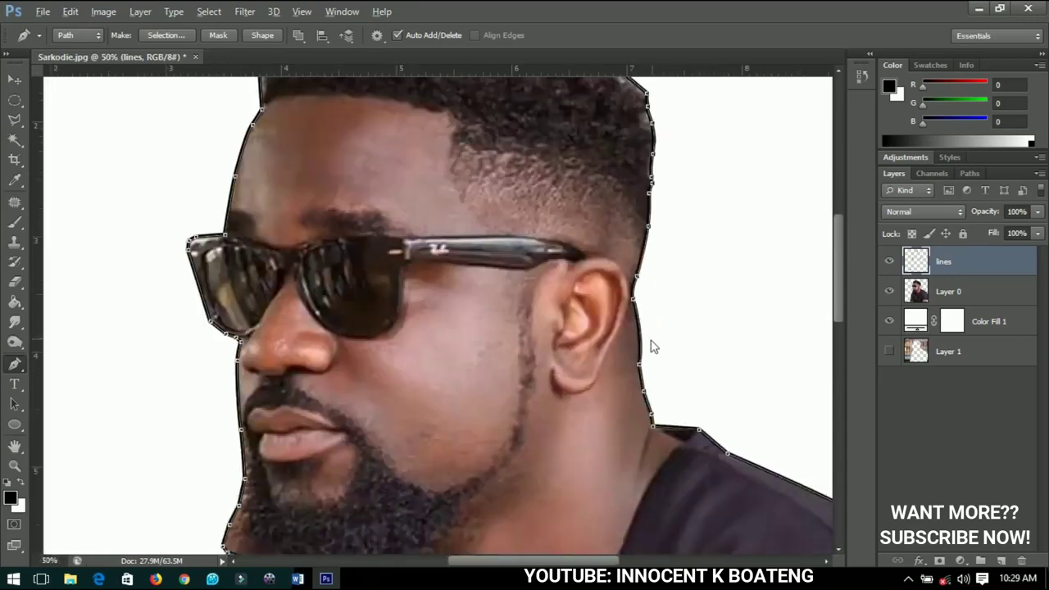
key(ctrl+plus)
key(ctrl+plus)
key(ctrl+minus)
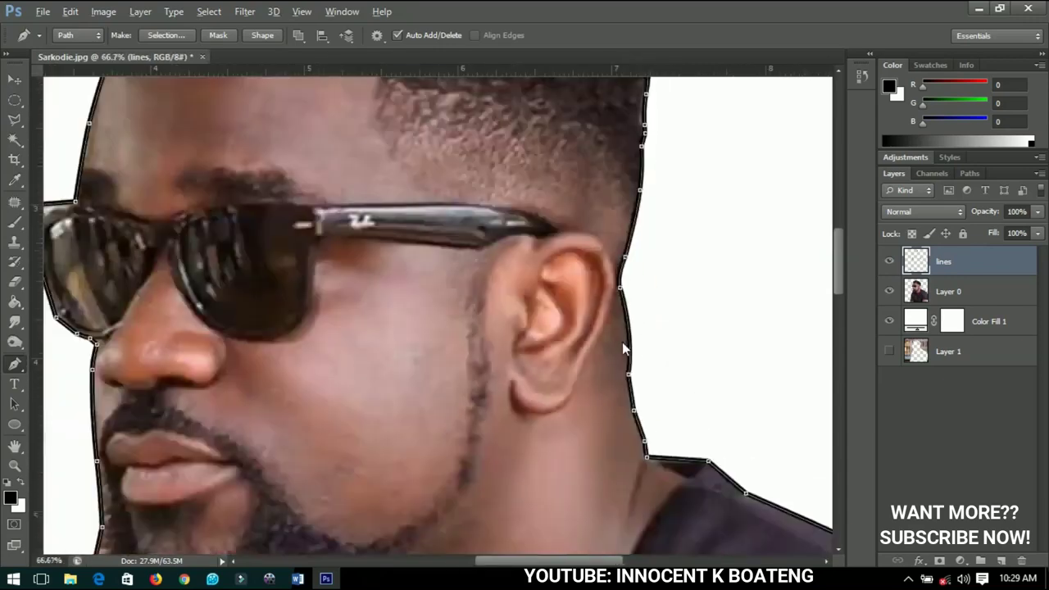
key(ctrl+minus)
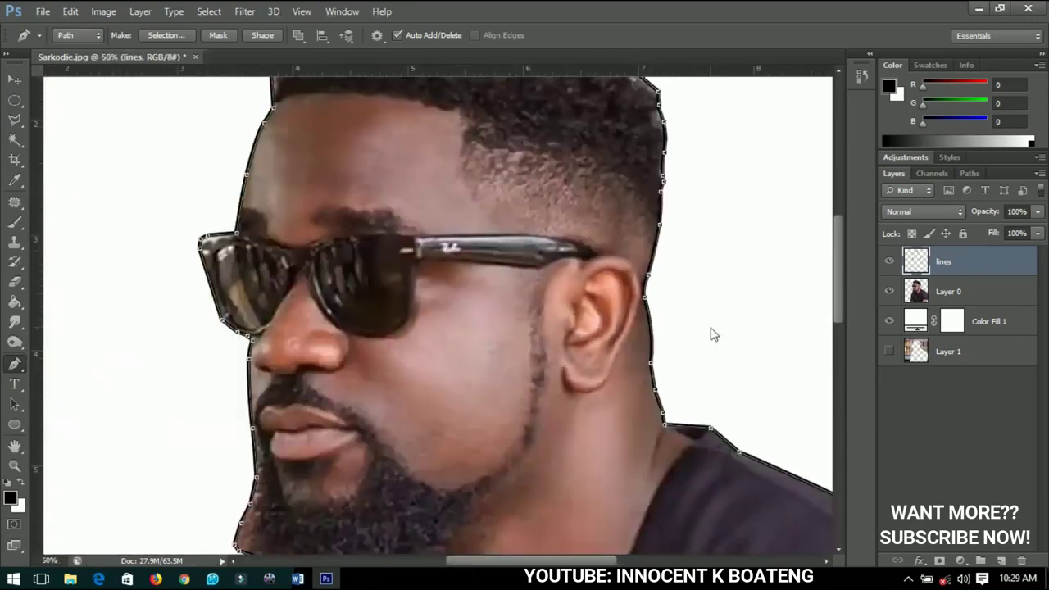
click(904, 300)
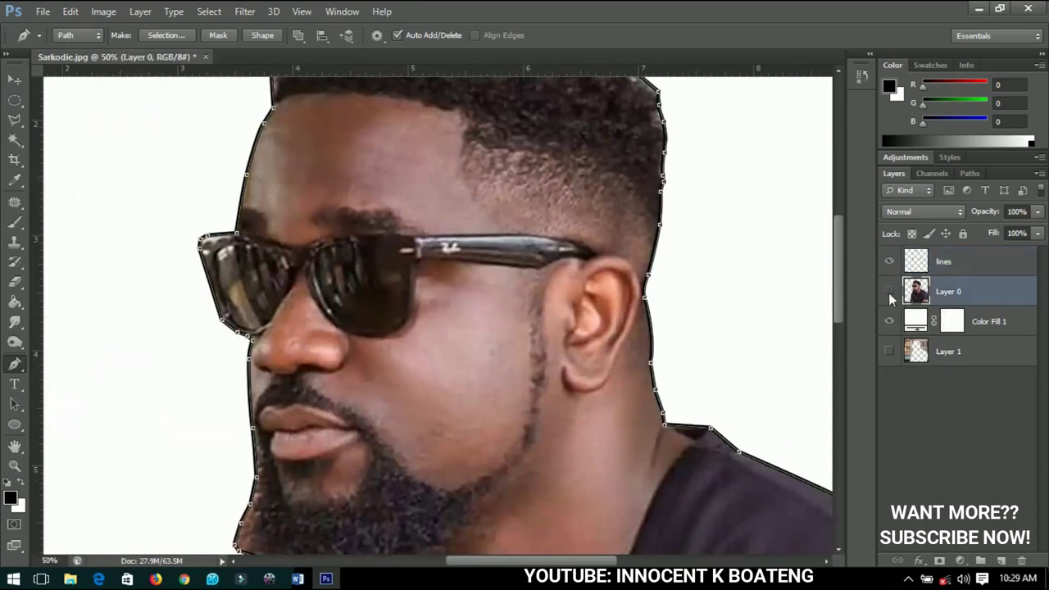
click(889, 292)
click(888, 293)
key(ctrl+plus)
key(ctrl+minus)
key(ctrl+minus)
key(ctrl+minus)
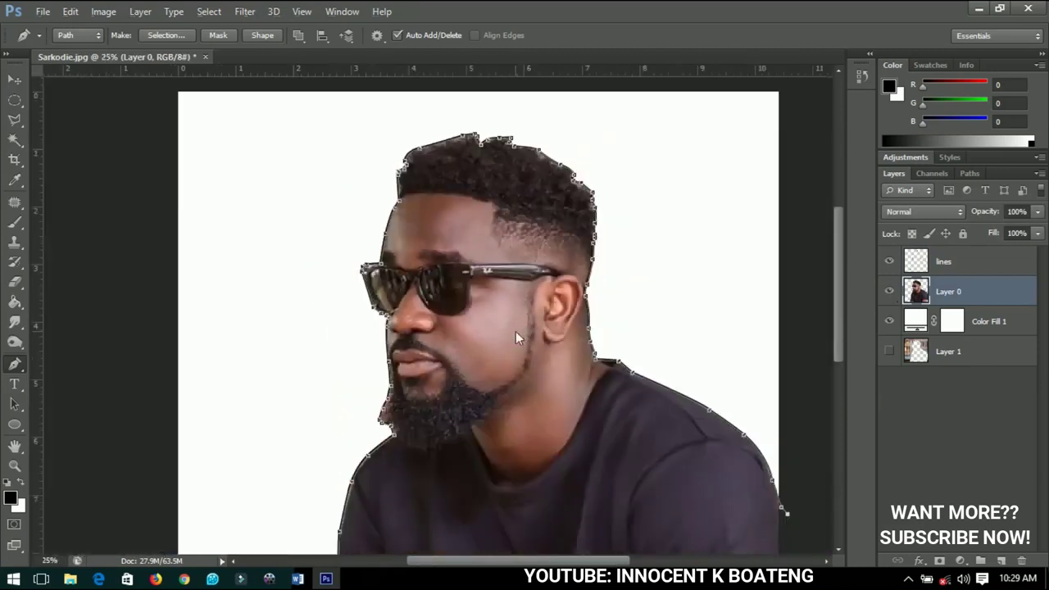
- Delete the stroked outline path and make the lines layer active again
right_click(516, 301)
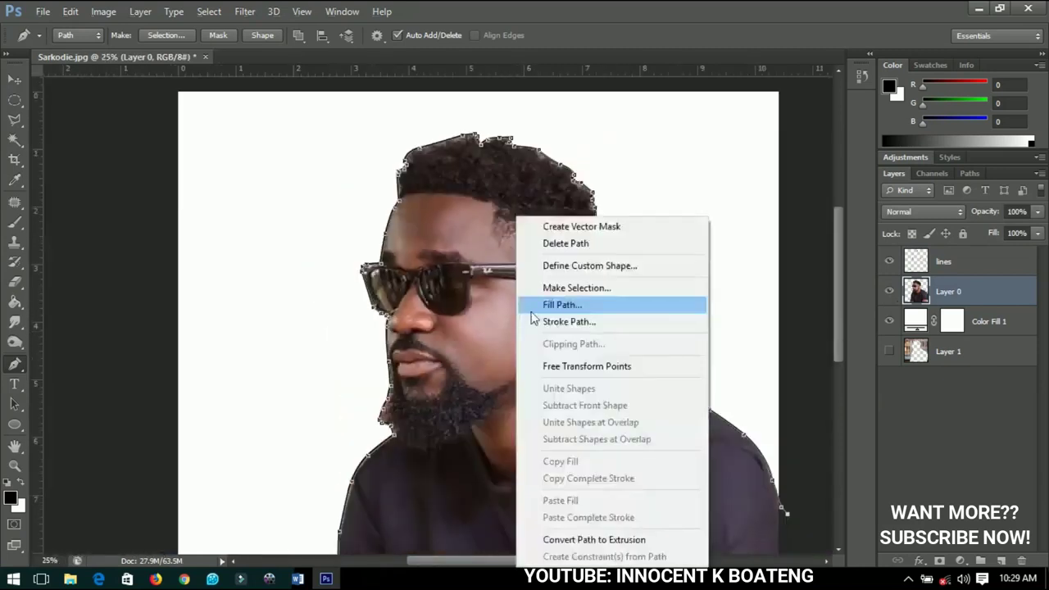
click(573, 244)
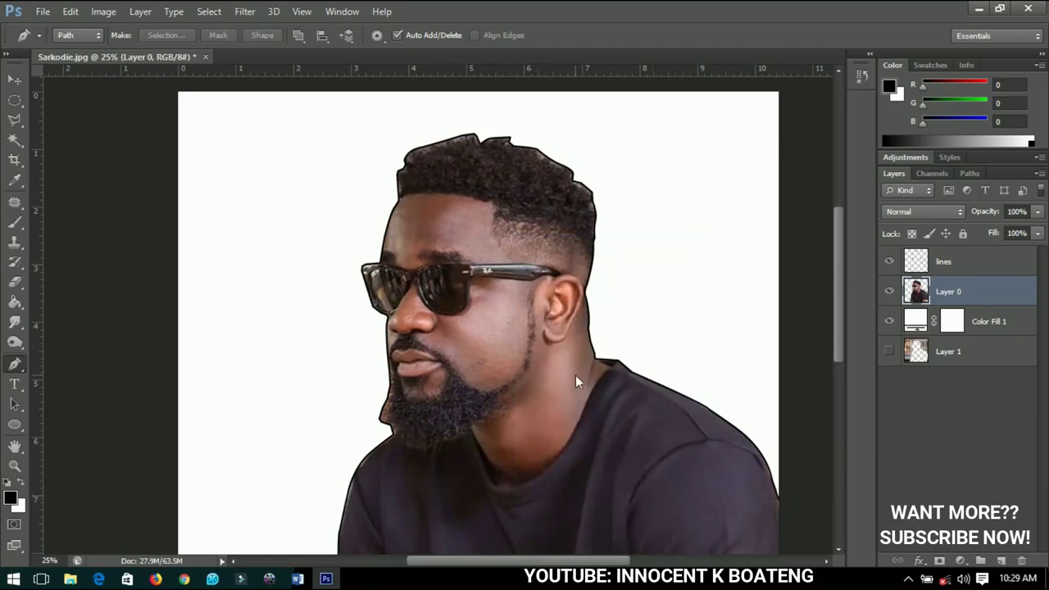
click(957, 257)
click(885, 263)
click(885, 263)
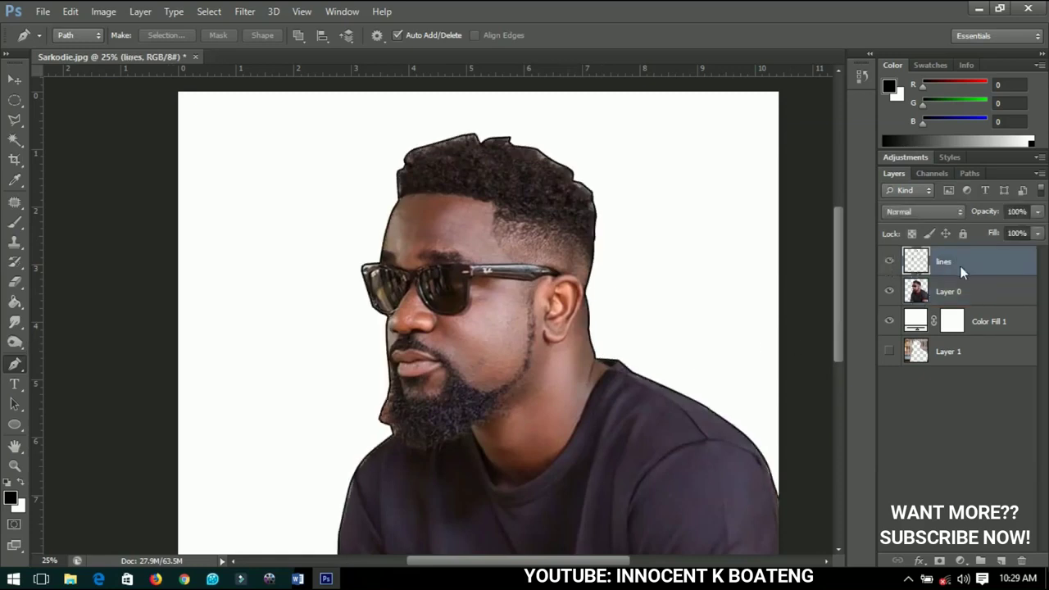
- Trace a Pen path along the T-shirt's neckline from the back of the collar around to the beard
key(ctrl+plus)
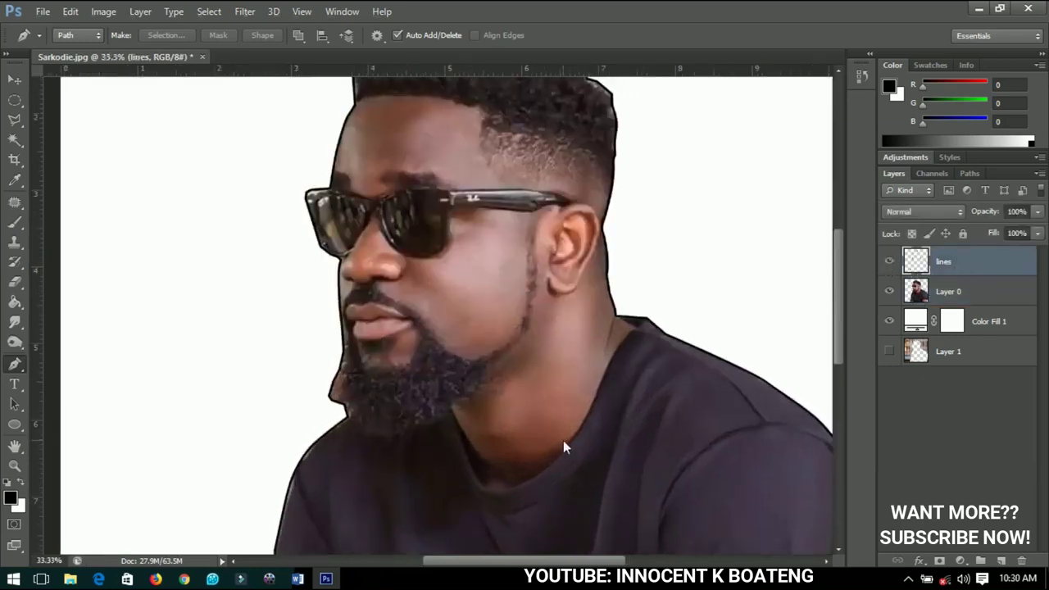
scroll(574, 377, down, 5)
key(ctrl+plus)
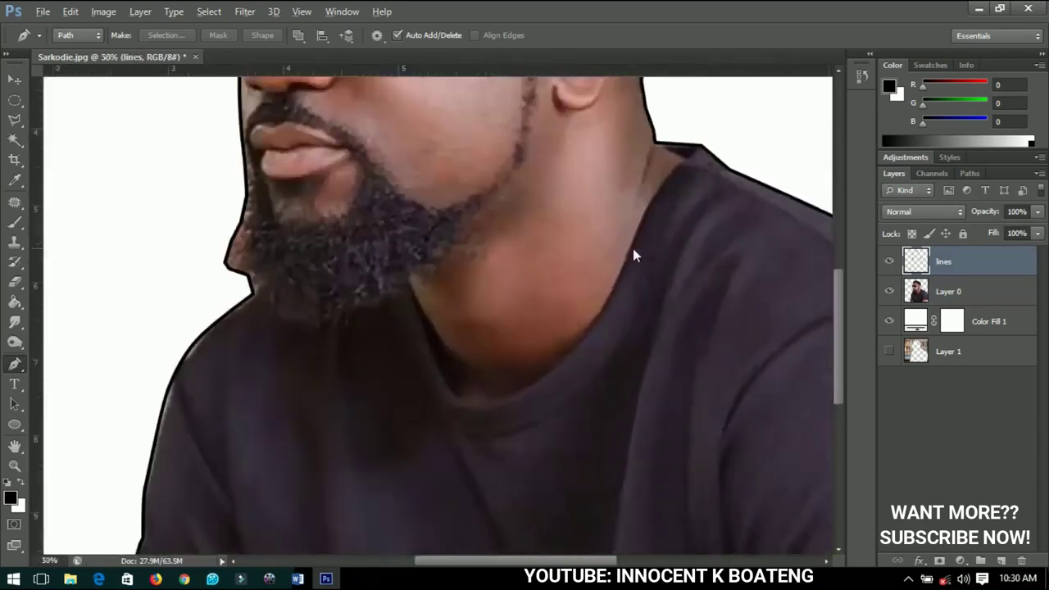
click(701, 146)
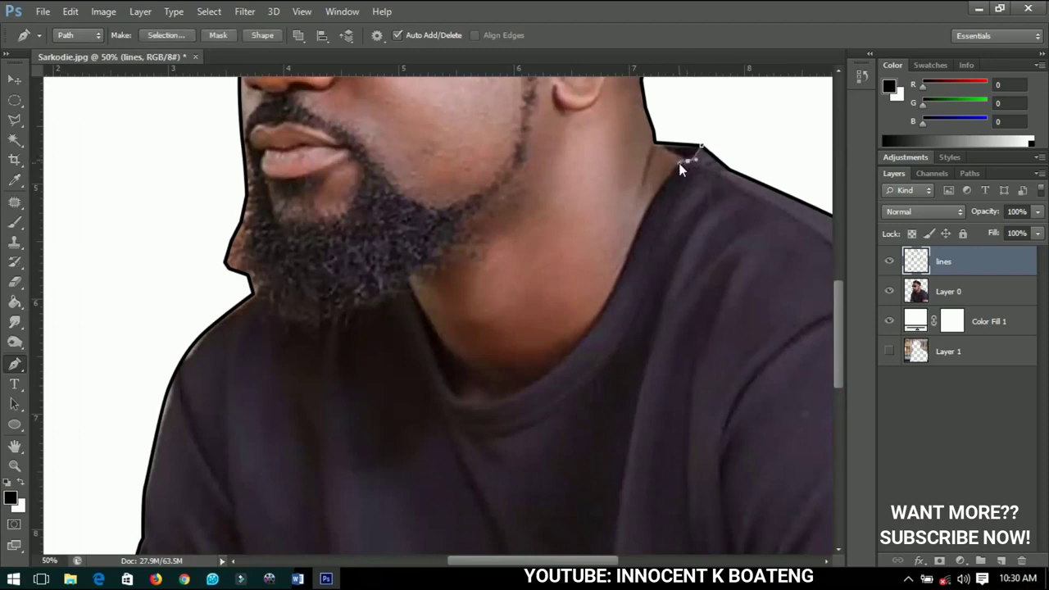
click(680, 171)
drag(679, 169, 672, 168)
drag(647, 219, 636, 244)
click(595, 325)
click(531, 387)
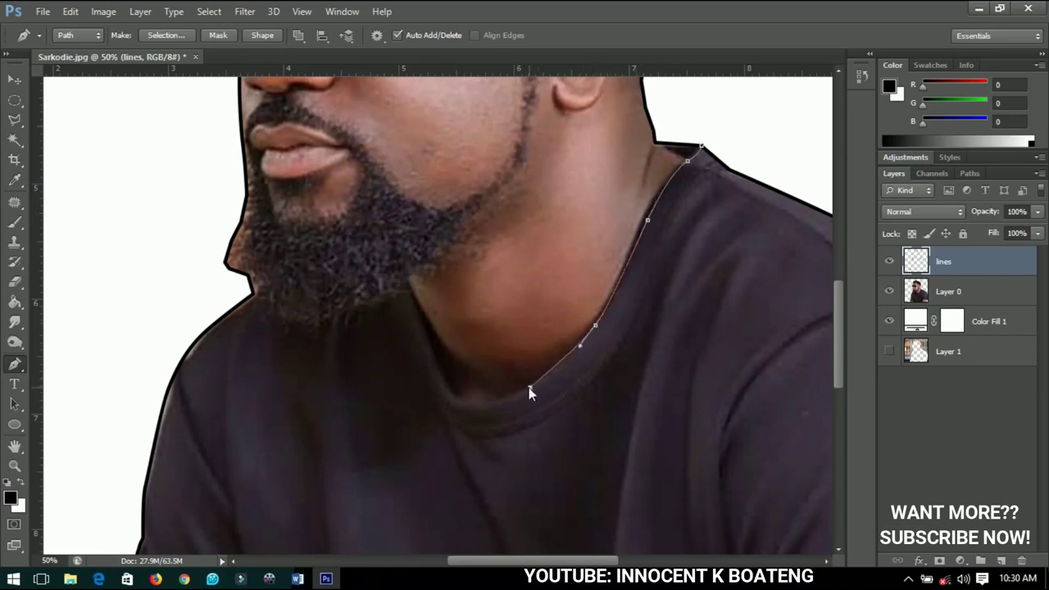
click(484, 403)
click(451, 399)
click(413, 301)
click(402, 271)
- Stroke the neckline path on the lines layer and delete the path
right_click(527, 328)
click(567, 322)
click(612, 277)
right_click(611, 277)
click(637, 244)
- Trace a Pen path along the hem of the front sleeve and down the arm's inner edge past the photo's lower edge
scroll(352, 447, down, 5)
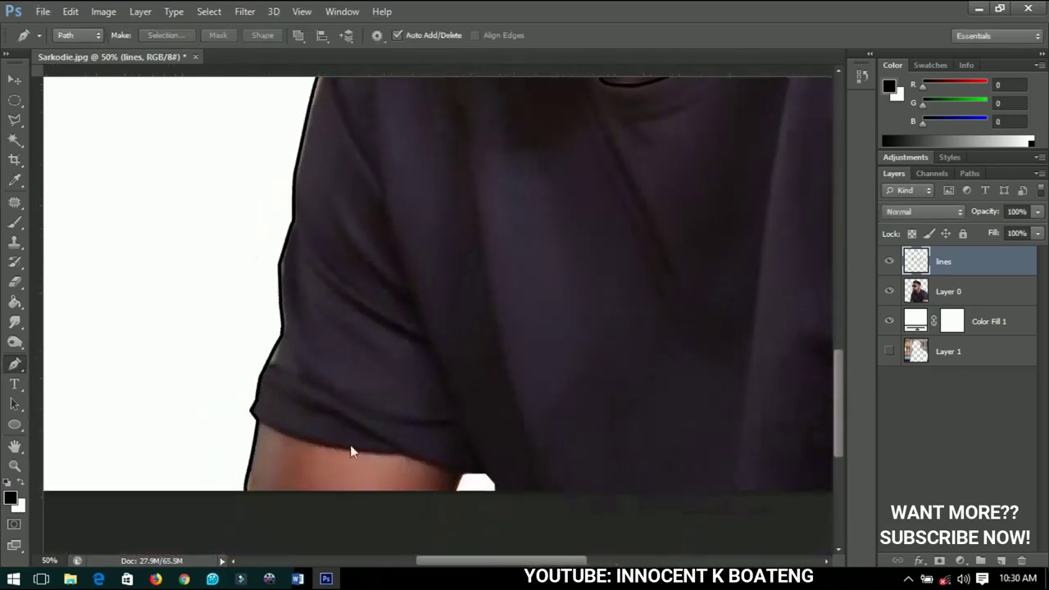
click(259, 420)
click(284, 430)
click(328, 445)
click(394, 454)
click(416, 456)
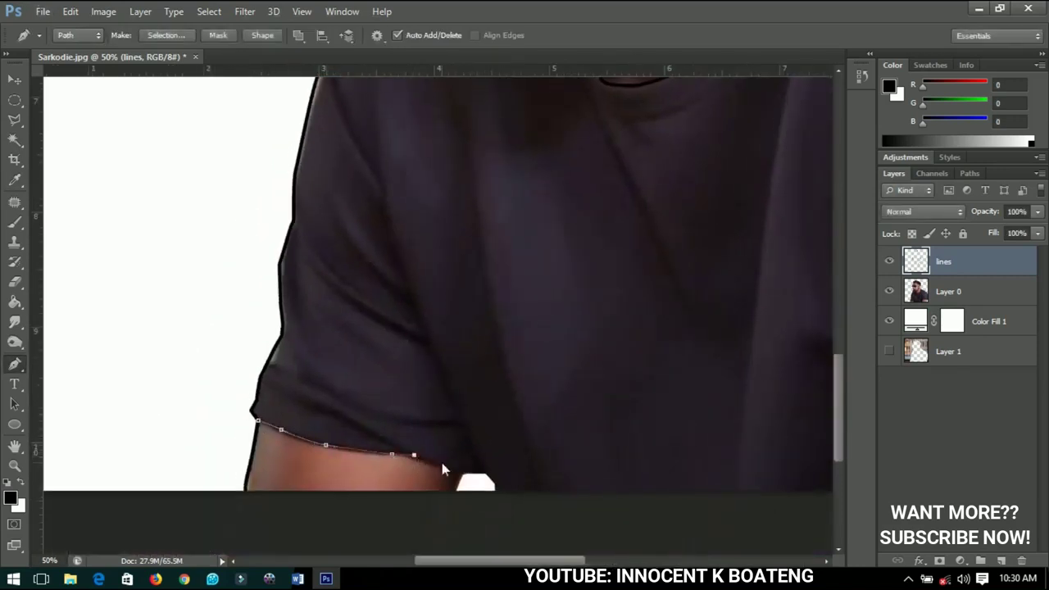
scroll(451, 471, down, 1)
click(465, 437)
click(457, 457)
click(442, 488)
- Stroke the front sleeve's hem path on the lines layer and delete the path
right_click(511, 340)
click(558, 322)
key(Return)
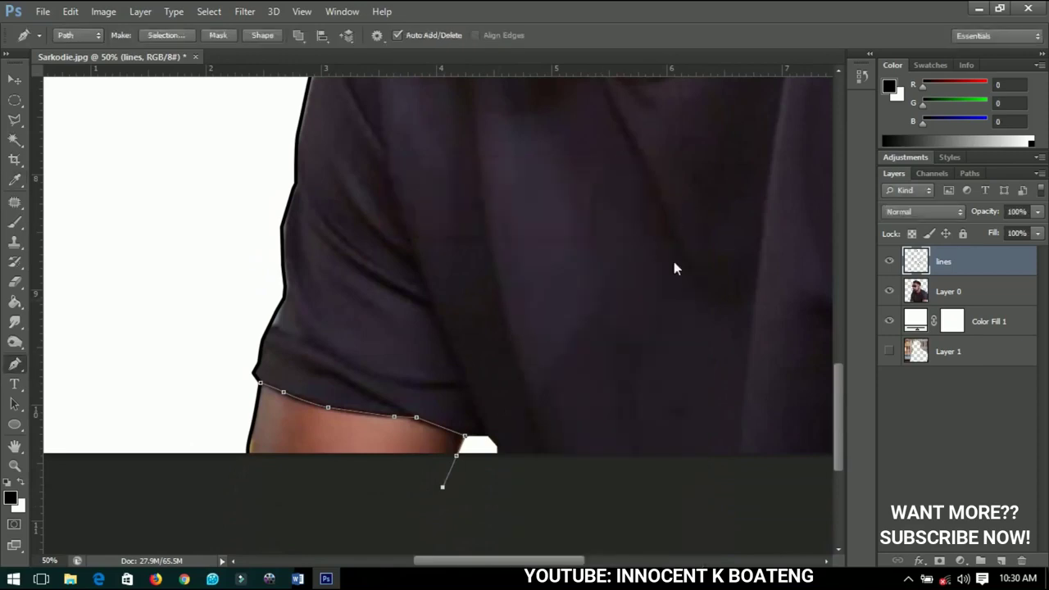
drag(674, 260, 316, 307)
right_click(489, 286)
click(578, 243)
- Trace a Pen path along the other sleeve's hem and down the arm's inner edge past the photo's lower edge
click(796, 388)
click(697, 373)
click(665, 376)
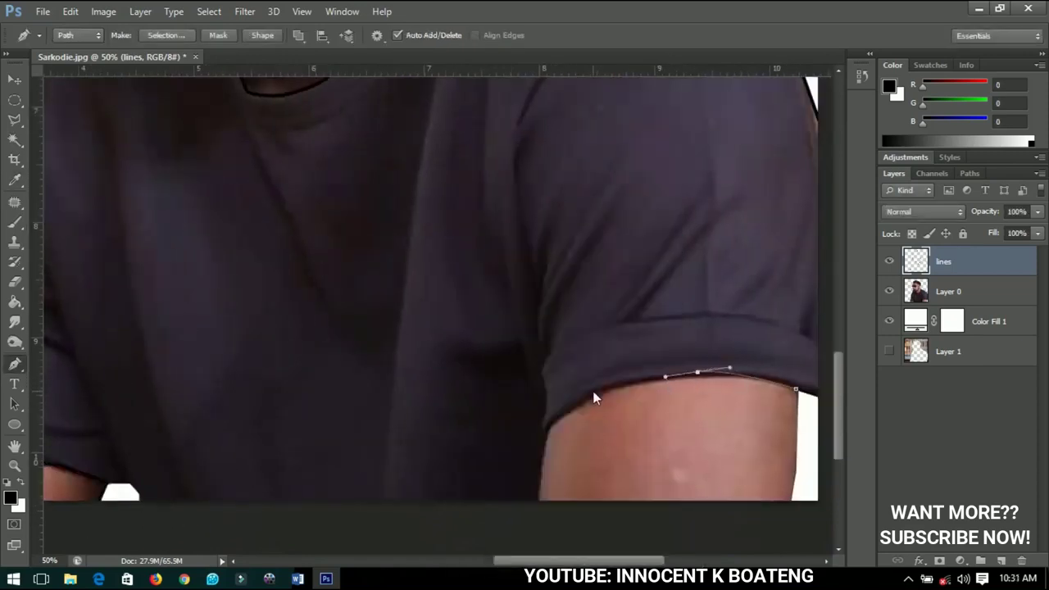
click(602, 389)
click(581, 403)
click(559, 419)
click(542, 436)
click(537, 510)
- Stroke the second sleeve's hem path on the lines layer and delete the path
right_click(537, 510)
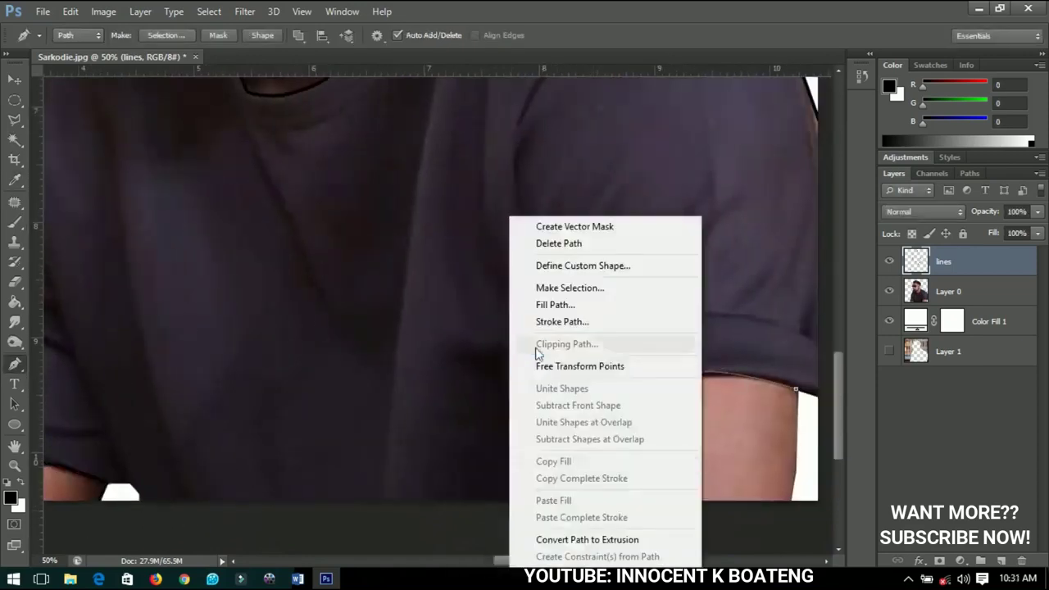
right_click(573, 492)
click(589, 245)
- Review the whole line drawing with Layer 0 hidden, show the photo again and reselect the lines layer
scroll(443, 389, down, 5)
scroll(439, 384, up, 3)
scroll(439, 384, down, 1)
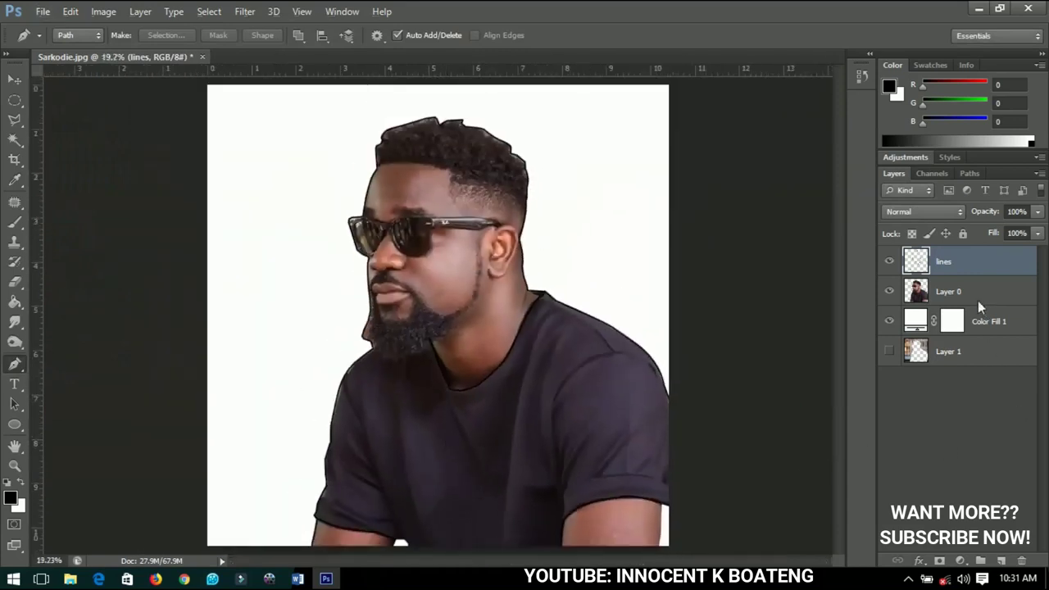
click(957, 295)
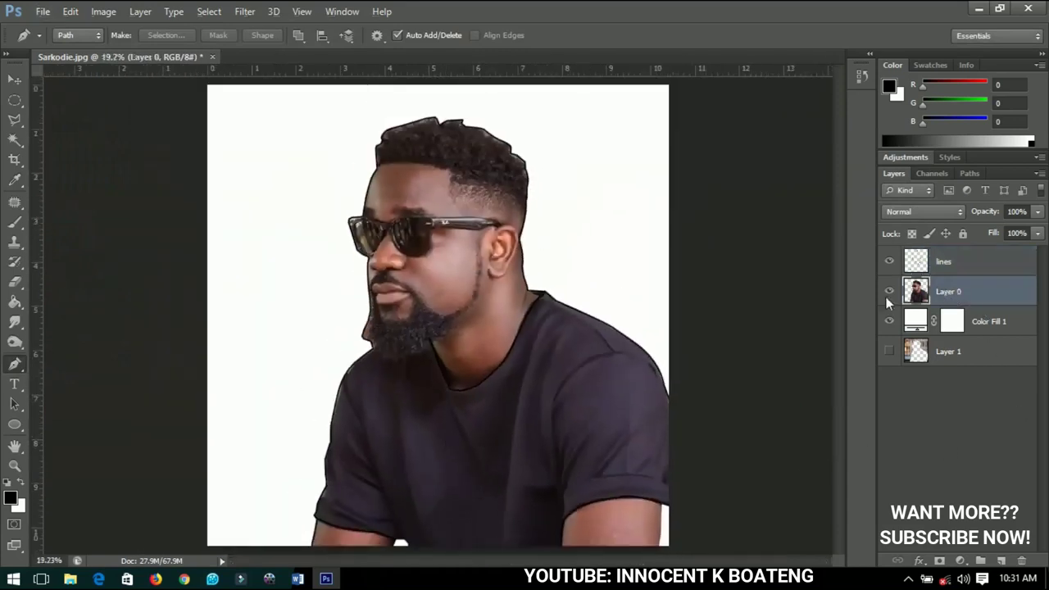
click(887, 294)
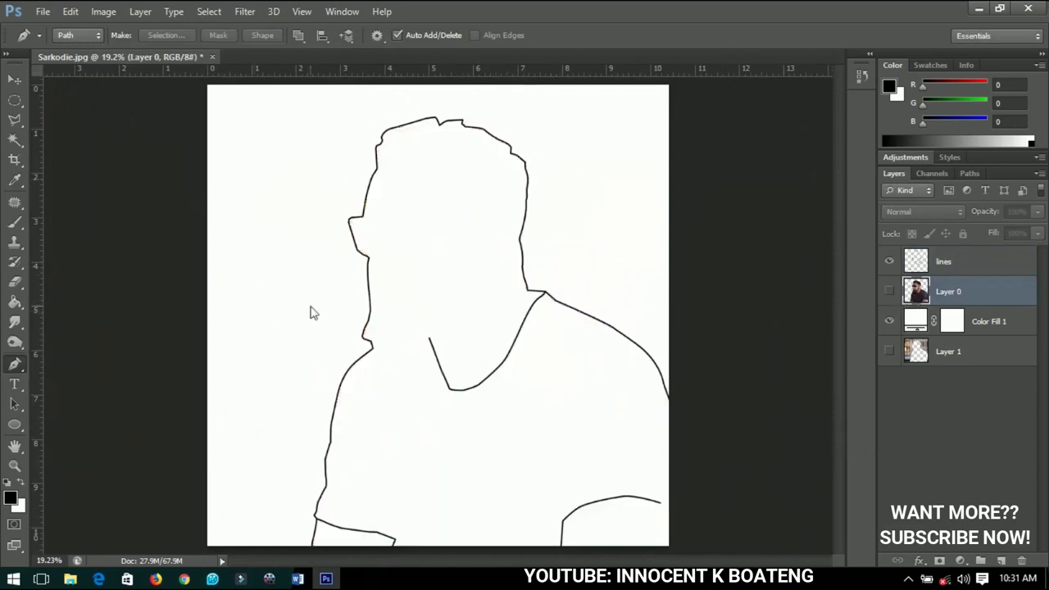
click(892, 291)
click(946, 266)
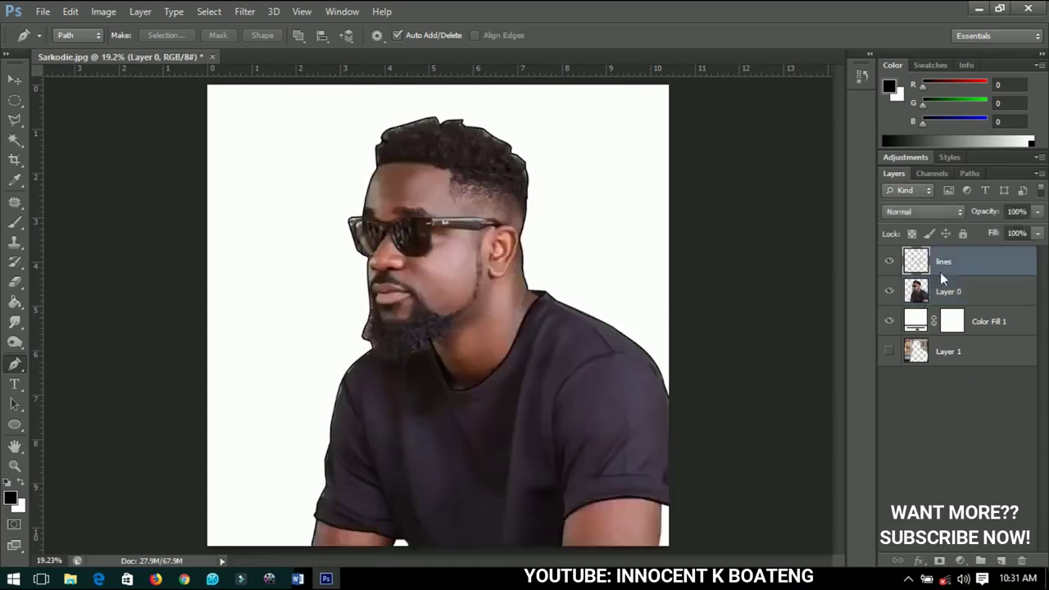
click(890, 291)
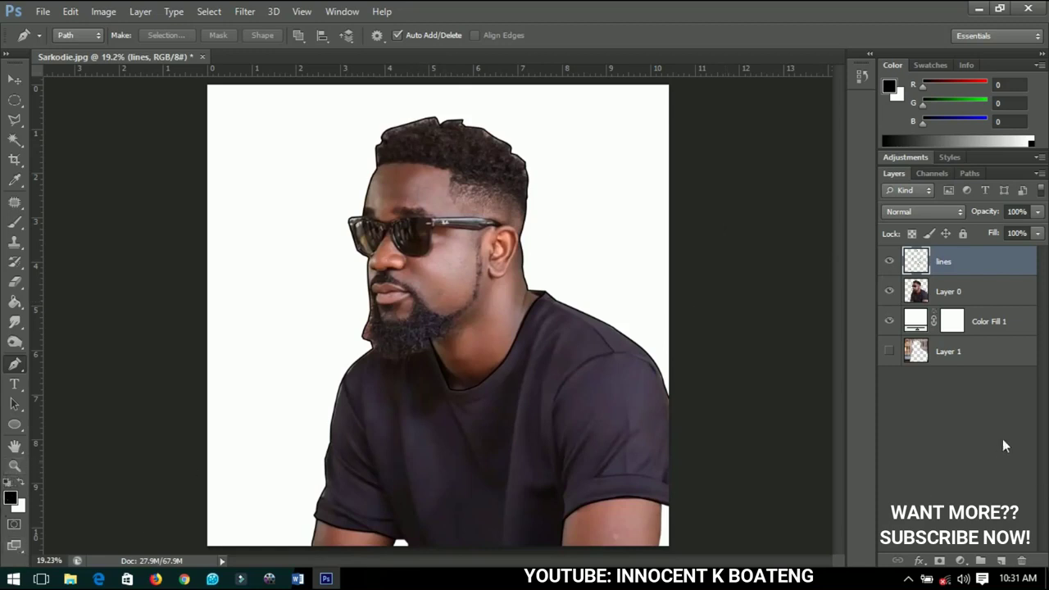
- Set the Pen tool to Shape mode and hide the lines layer
click(75, 35)
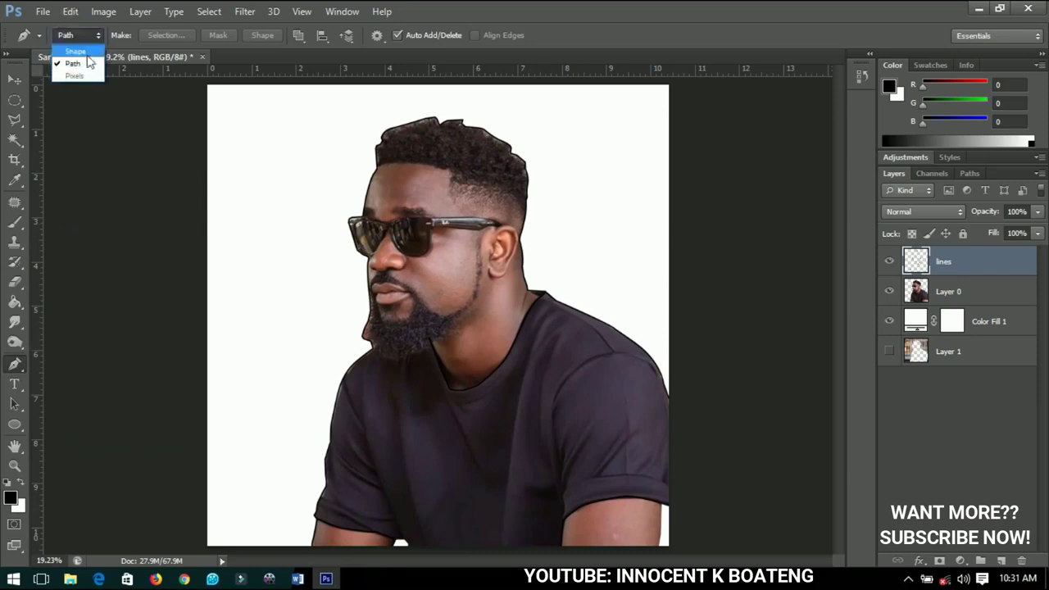
click(82, 51)
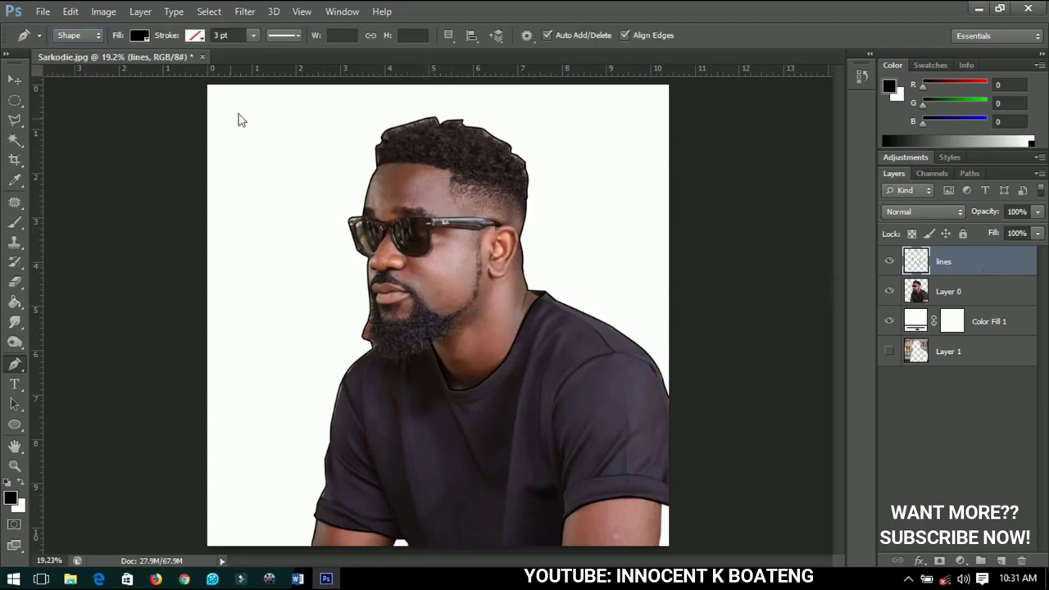
key(v)
scroll(660, 250, up, 1)
scroll(394, 174, up, 2)
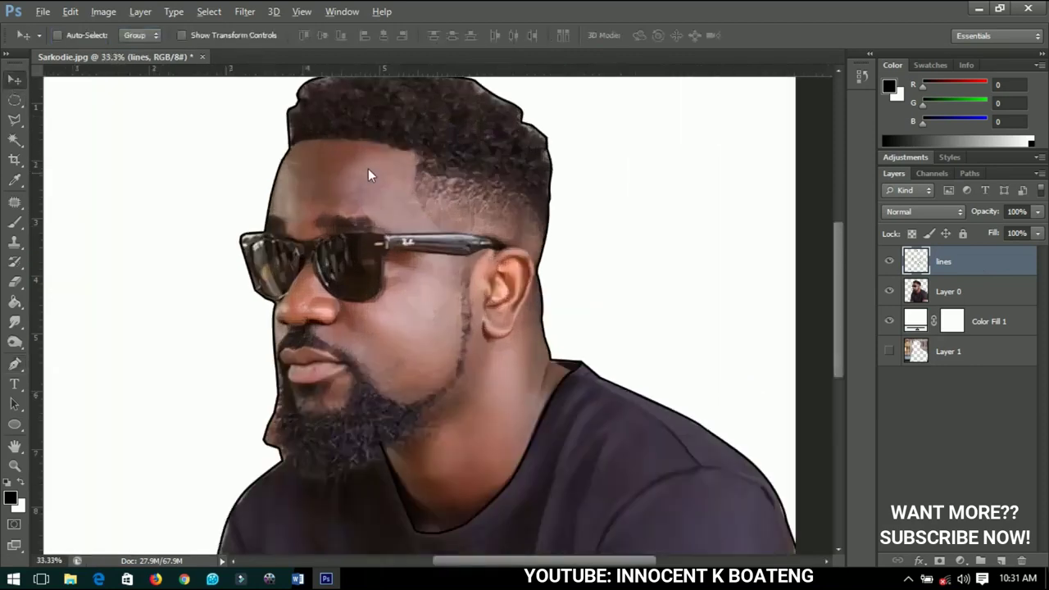
click(888, 261)
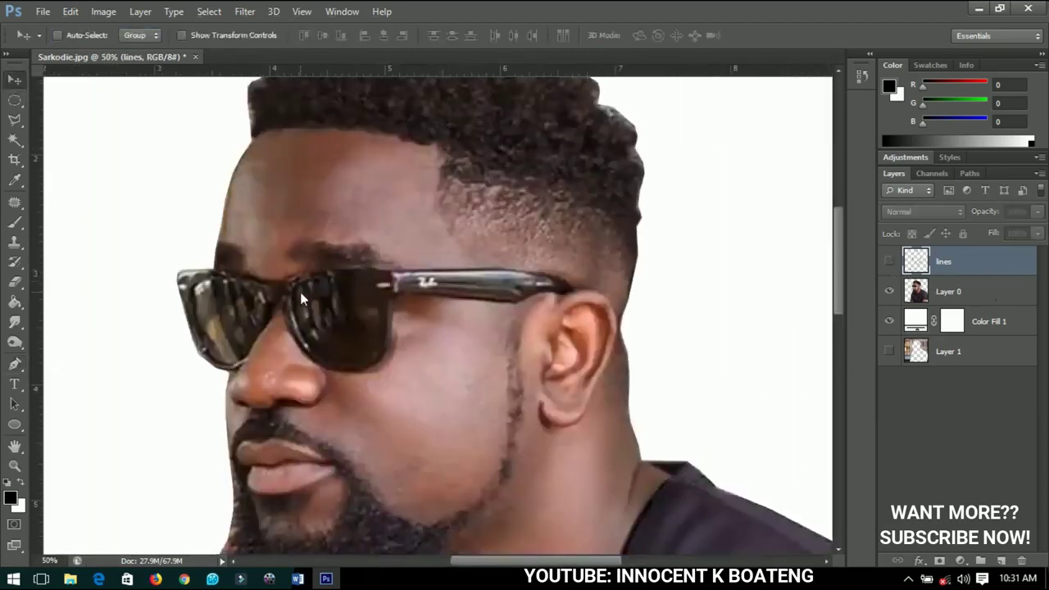
click(15, 364)
scroll(363, 275, up, 2)
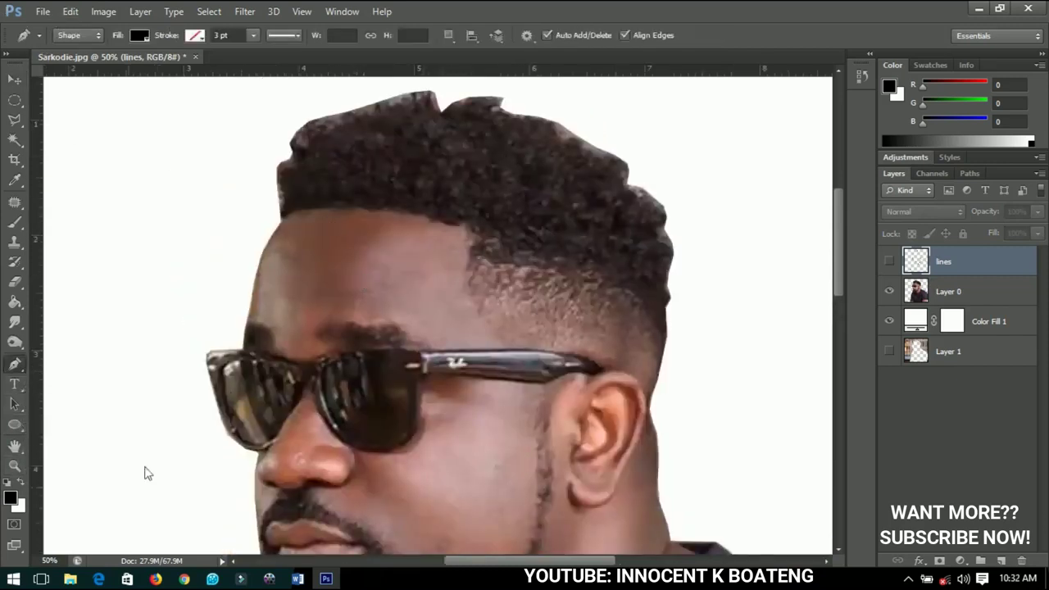
- Start a black-filled Pen shape along the forehead hairline and down the temple to the sunglasses' arm
click(279, 215)
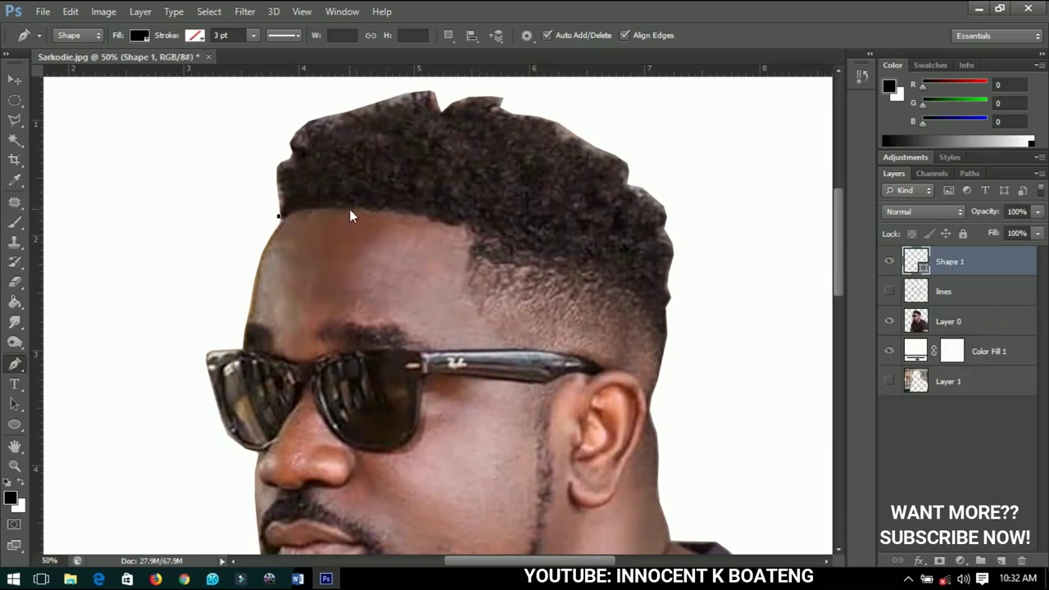
drag(351, 211, 359, 209)
drag(364, 208, 454, 224)
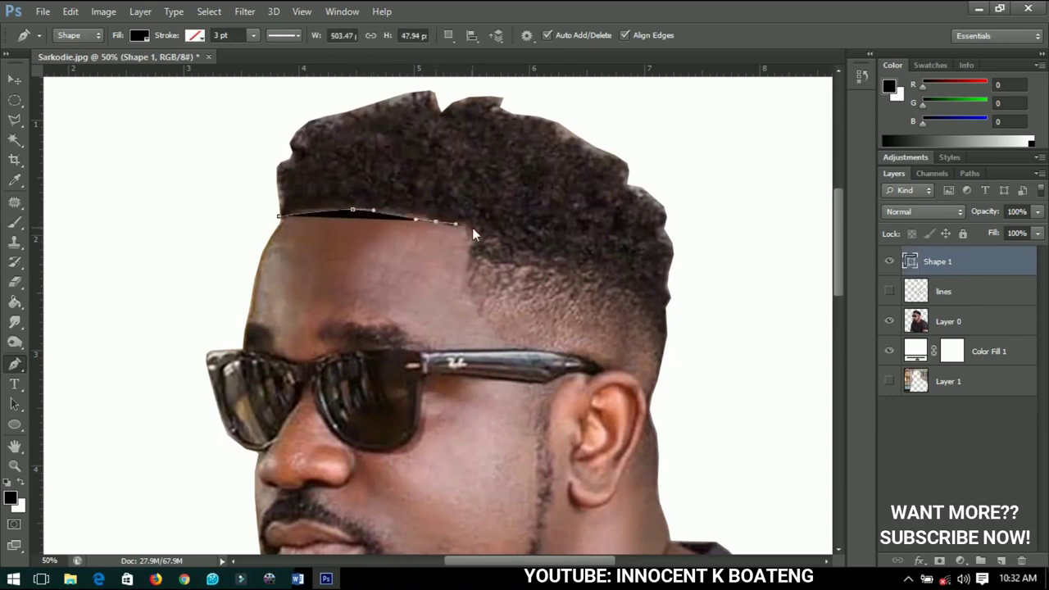
click(472, 227)
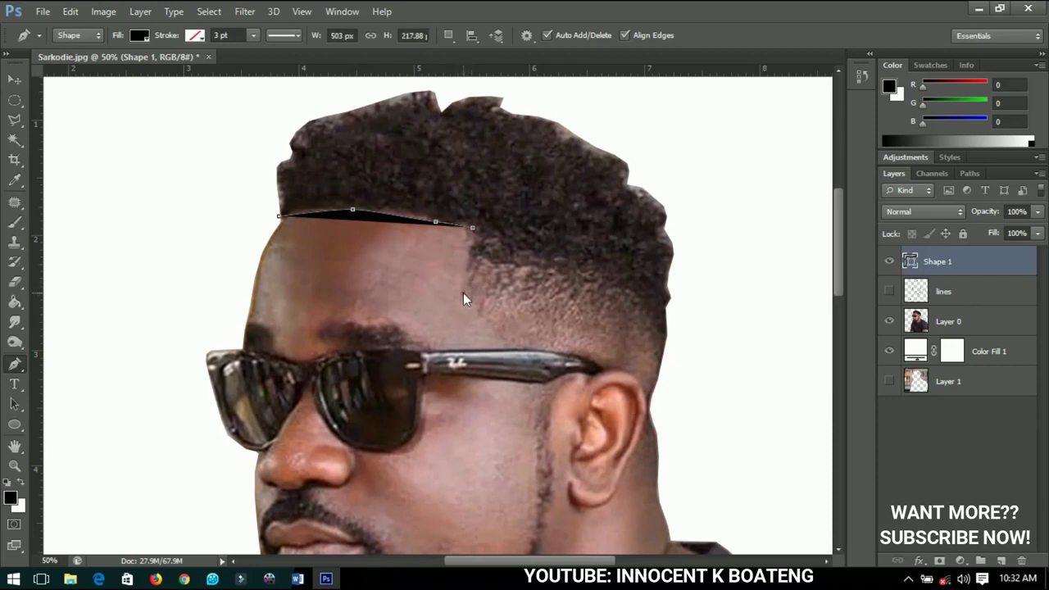
click(462, 292)
click(506, 344)
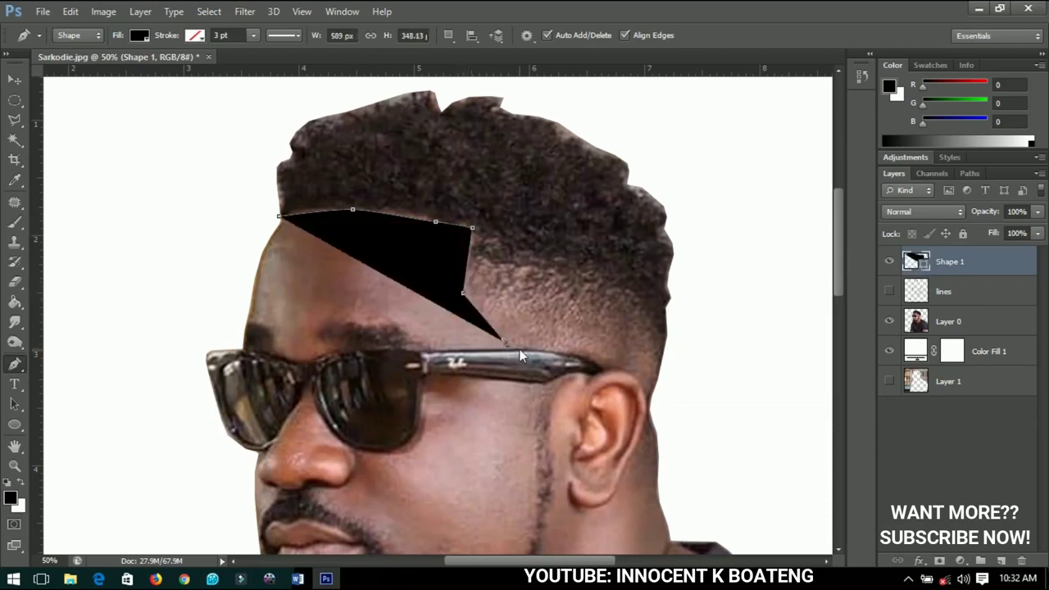
- Extend the black hair shape along the upper edge of the sunglasses' arm to the top of the ear
click(522, 350)
click(577, 357)
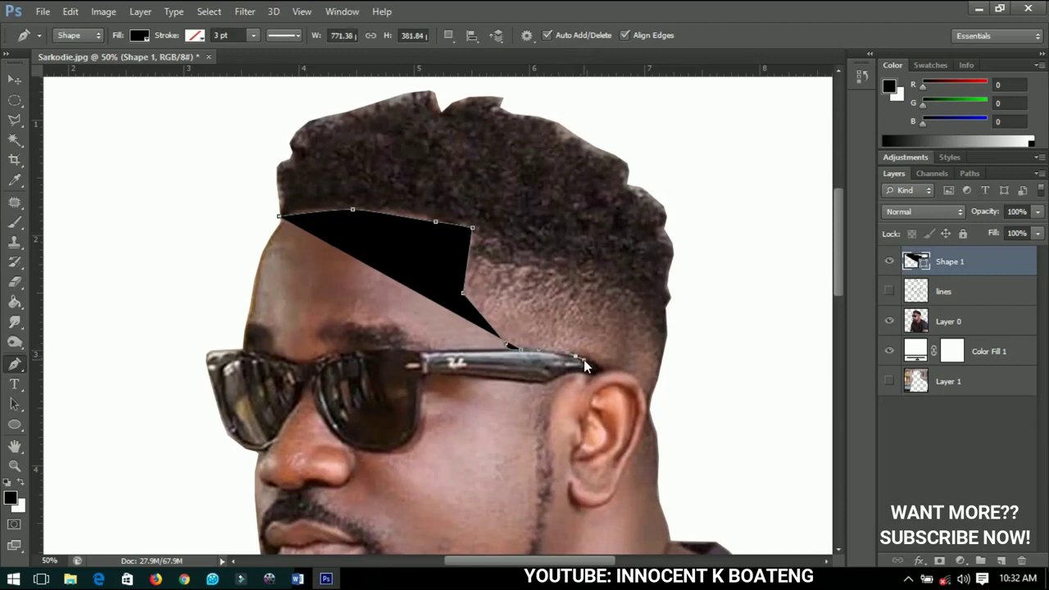
click(587, 361)
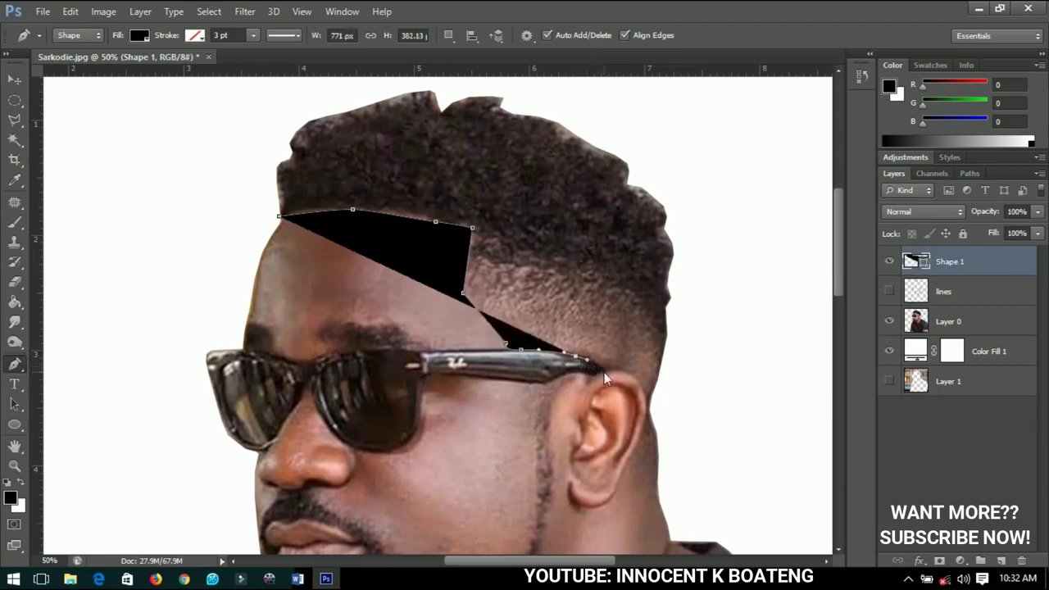
click(604, 372)
click(620, 369)
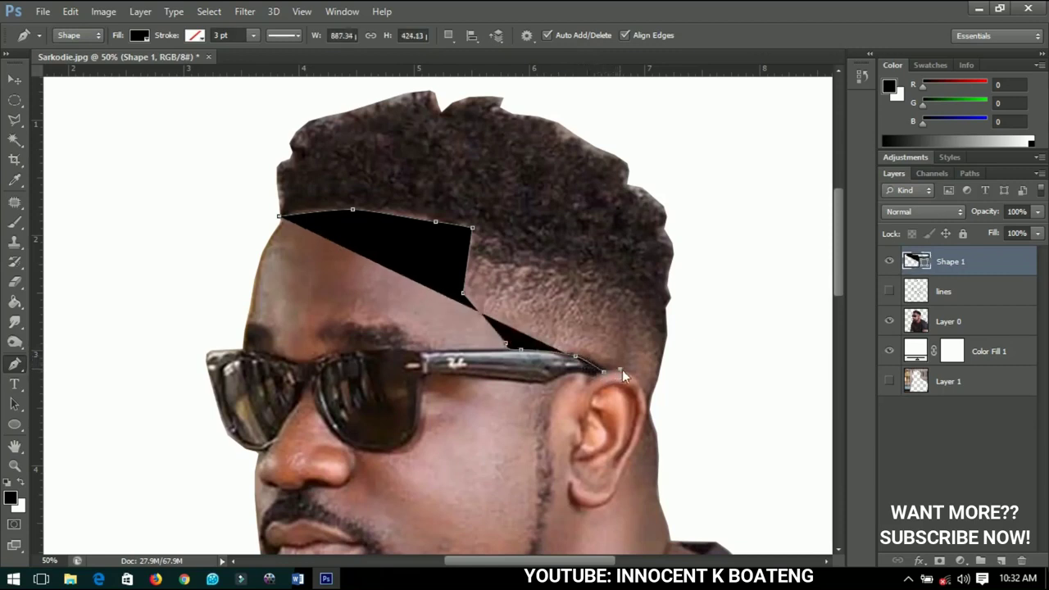
click(630, 372)
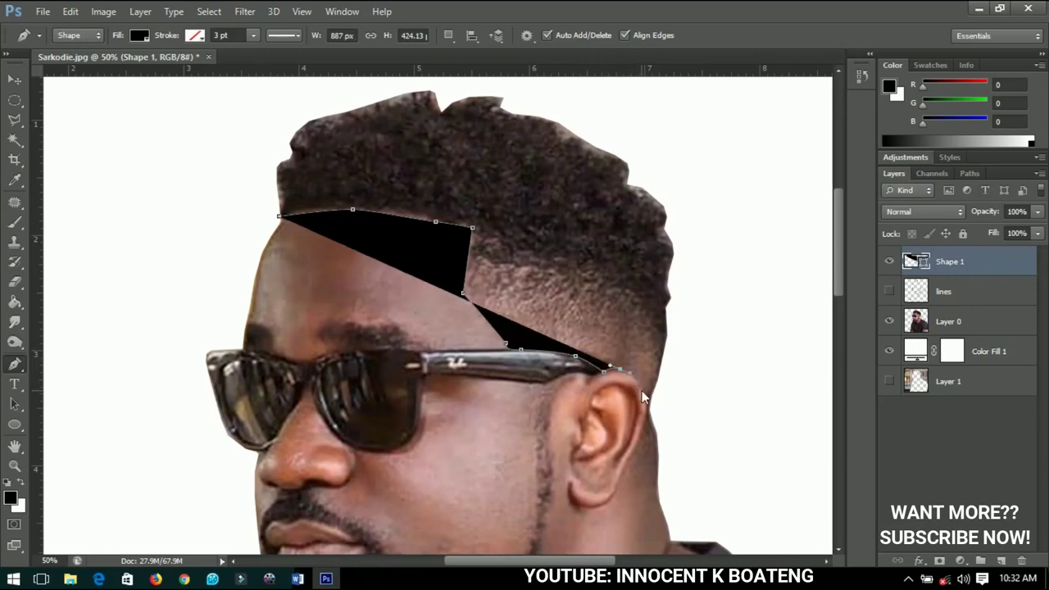
- Continue the hair shape around behind the ear and up the lower back of the head
click(648, 397)
click(659, 367)
click(666, 336)
click(665, 308)
click(665, 297)
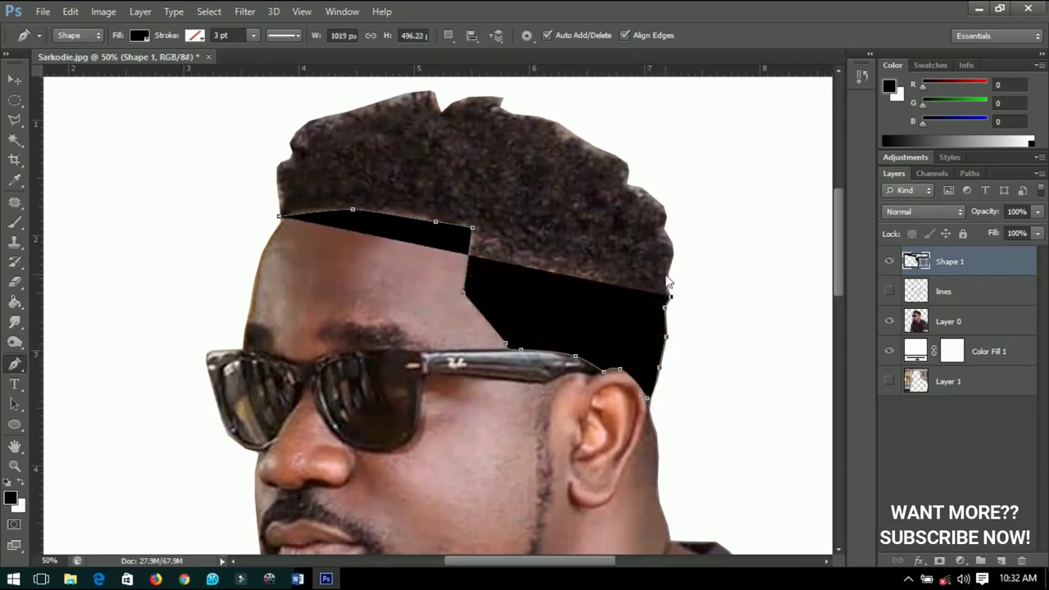
- Trace the hair shape up the upper back of the head and over its rear curve to the crown
click(670, 267)
click(669, 238)
click(664, 212)
click(651, 195)
click(628, 164)
click(611, 153)
click(560, 123)
click(540, 117)
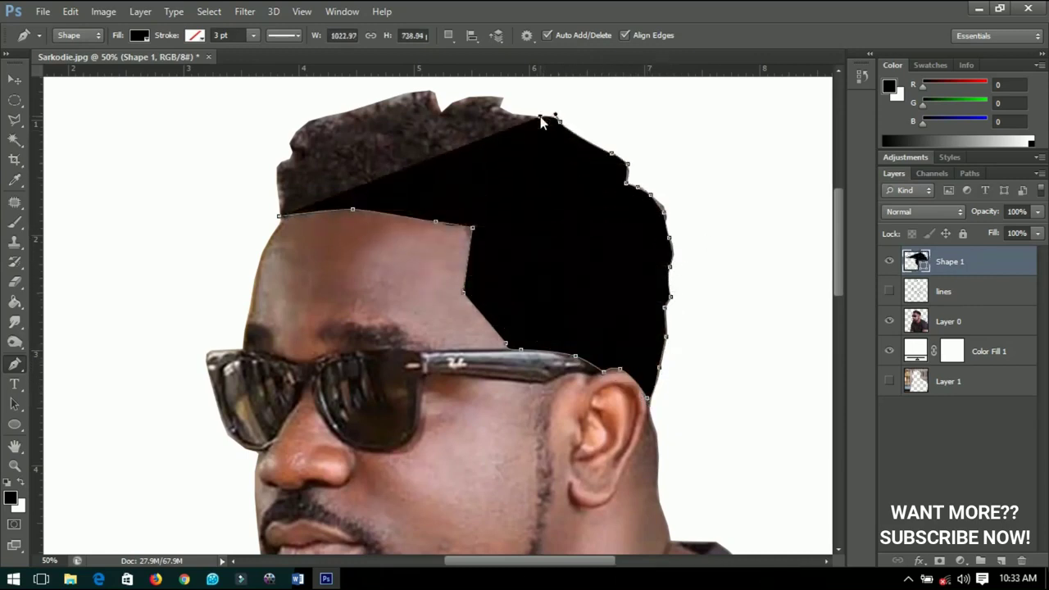
- Trace the hair shape across the top of the hair, following the notch, toward the front
click(517, 112)
click(501, 98)
click(468, 97)
click(442, 109)
click(419, 91)
click(361, 105)
click(321, 118)
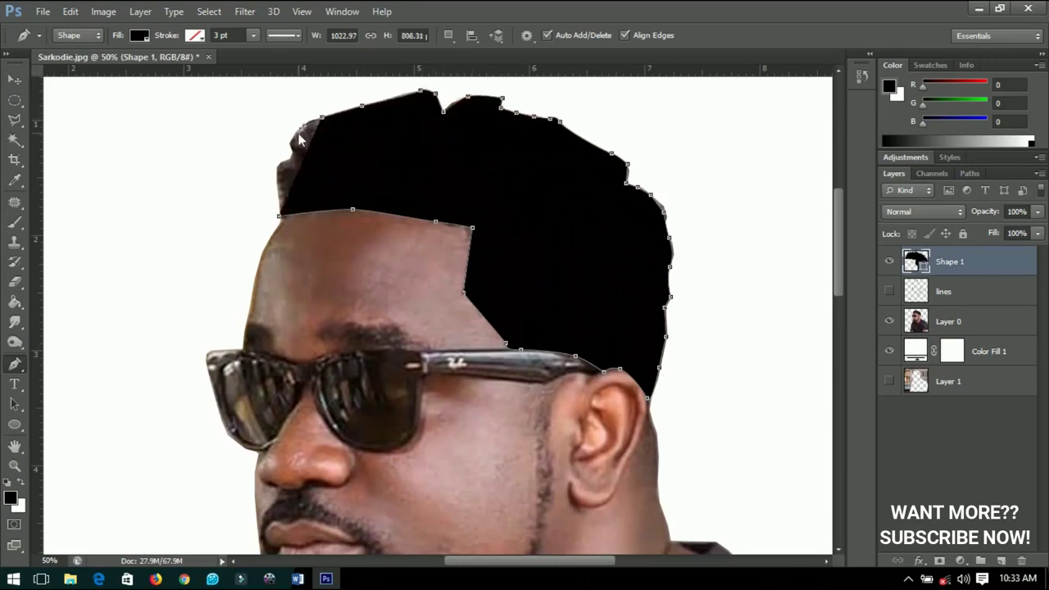
- Close the hair shape down the front hair edge to the forehead with its layer faded, then restore 100% opacity
click(303, 127)
drag(986, 214, 902, 214)
click(291, 149)
click(277, 168)
click(280, 215)
drag(977, 214, 1045, 214)
click(10, 80)
key(ctrl+0)
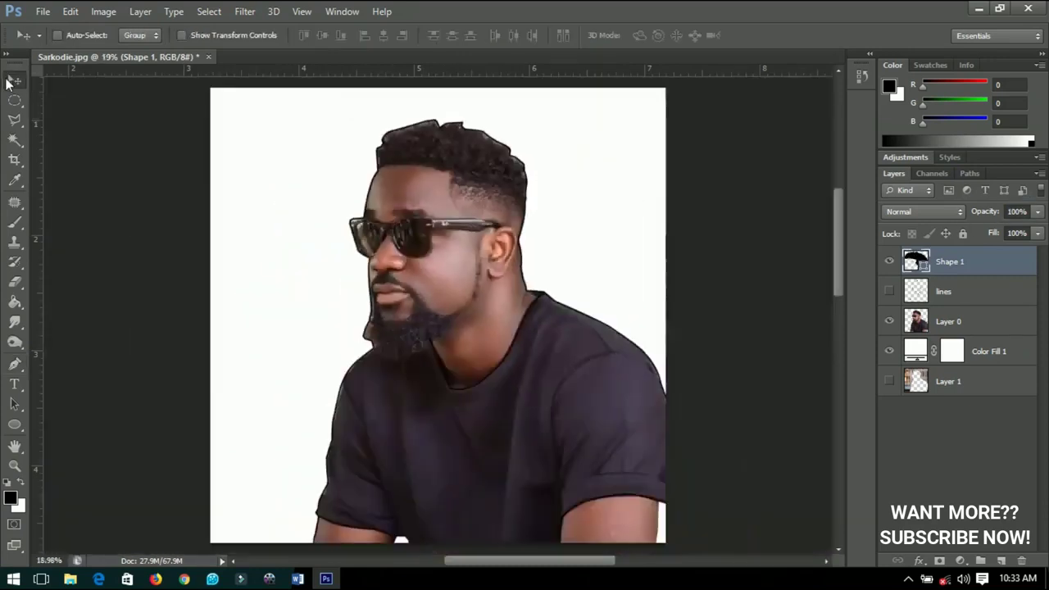
- Review the hair shape together with the line drawing with Layer 0 hidden, and show the photo again
click(889, 293)
click(892, 312)
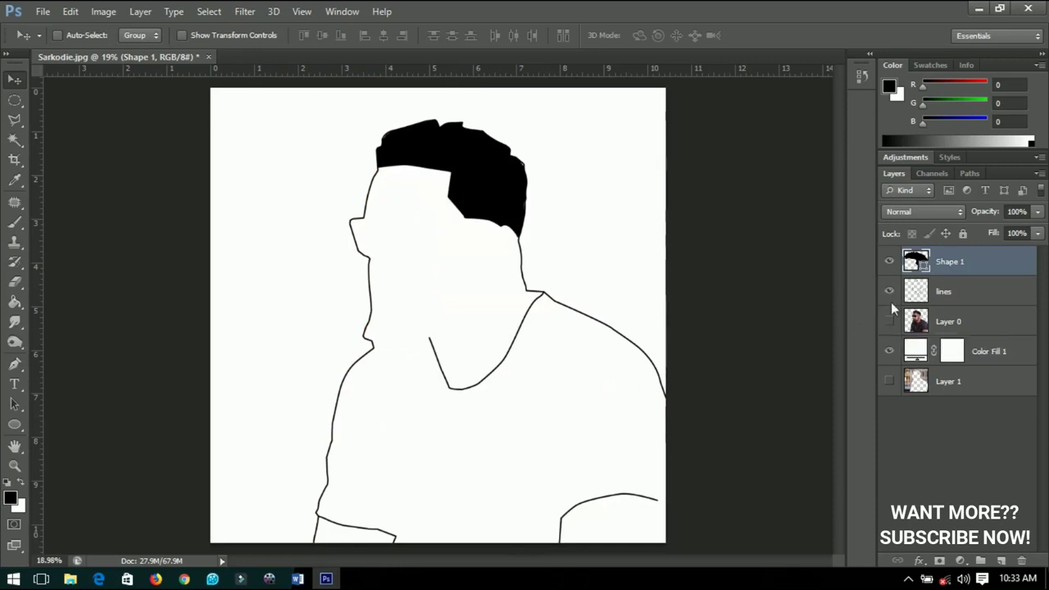
click(888, 291)
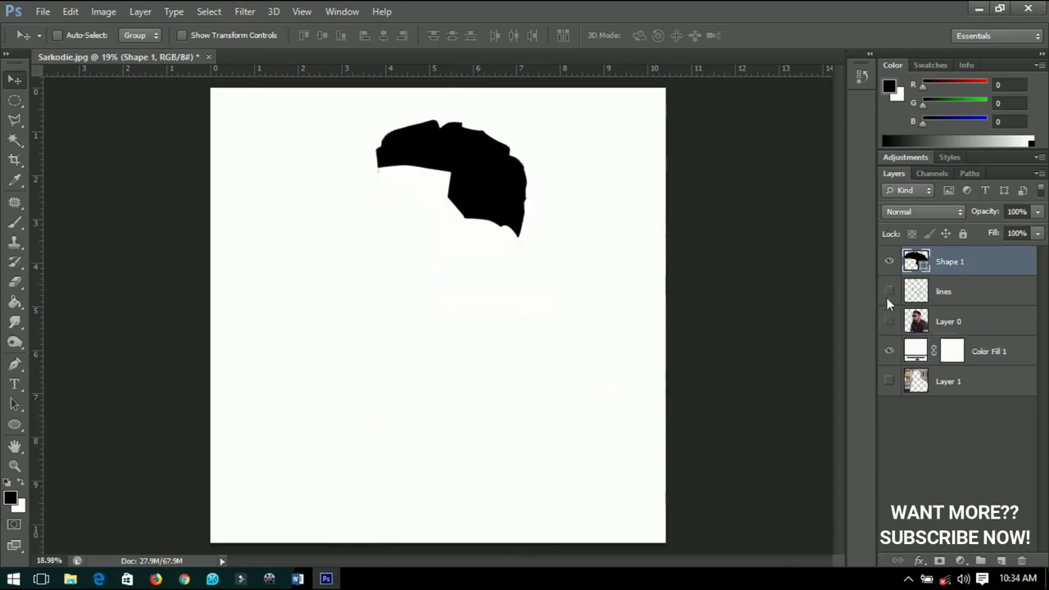
click(887, 298)
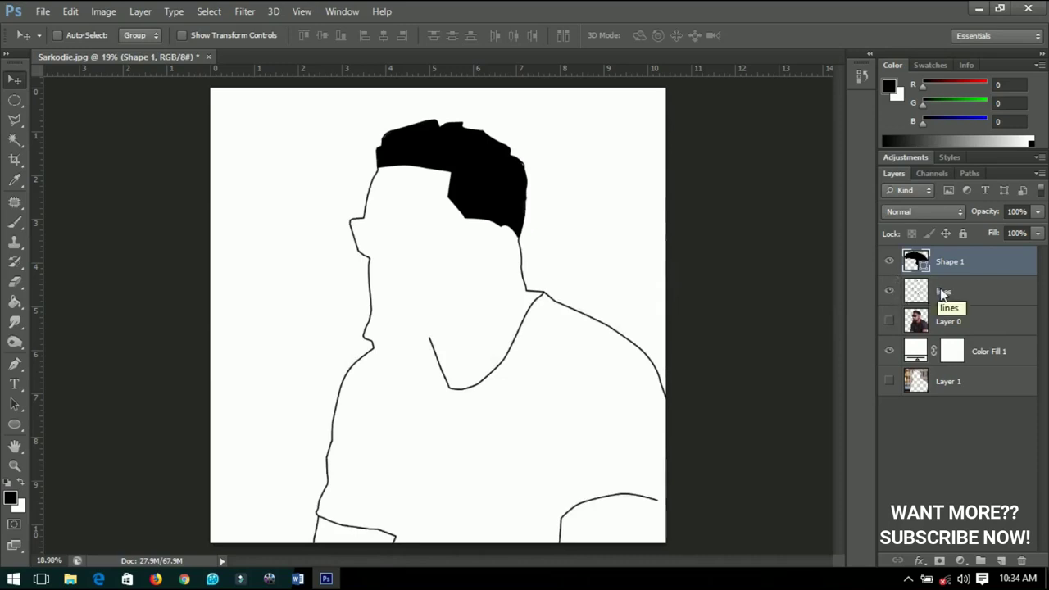
click(889, 321)
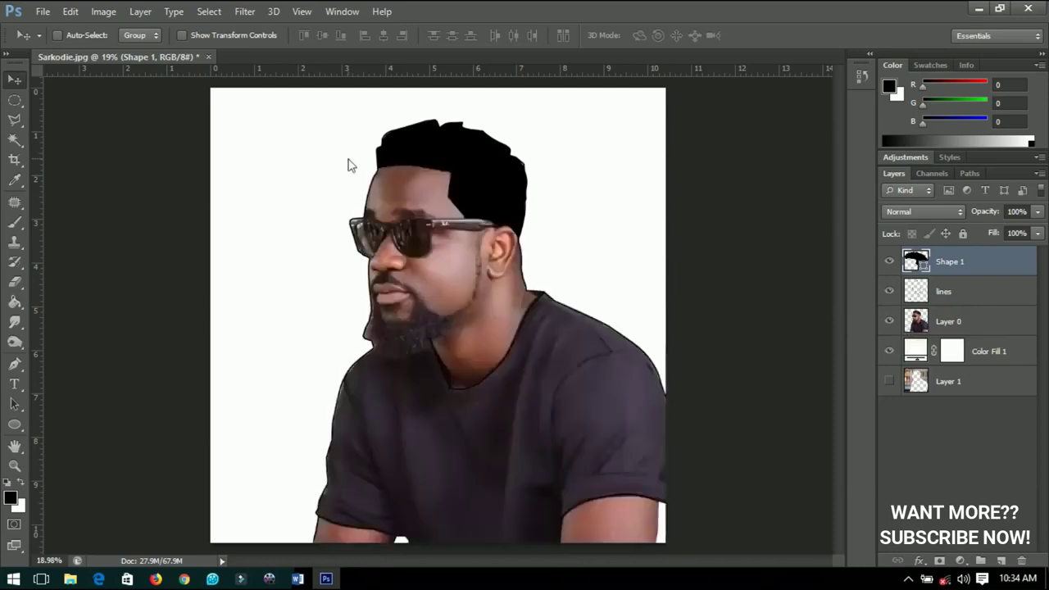
- Select the lines layer, hide it and the Shape 1 layer, and activate the Pen tool in Shape mode
scroll(426, 239, up, 4)
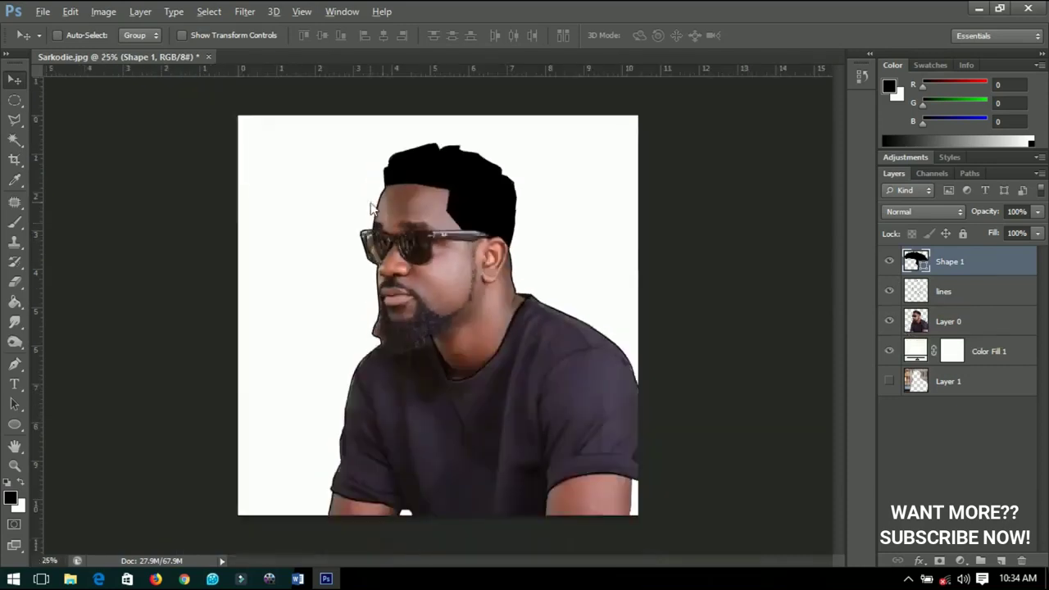
scroll(441, 273, up, 1)
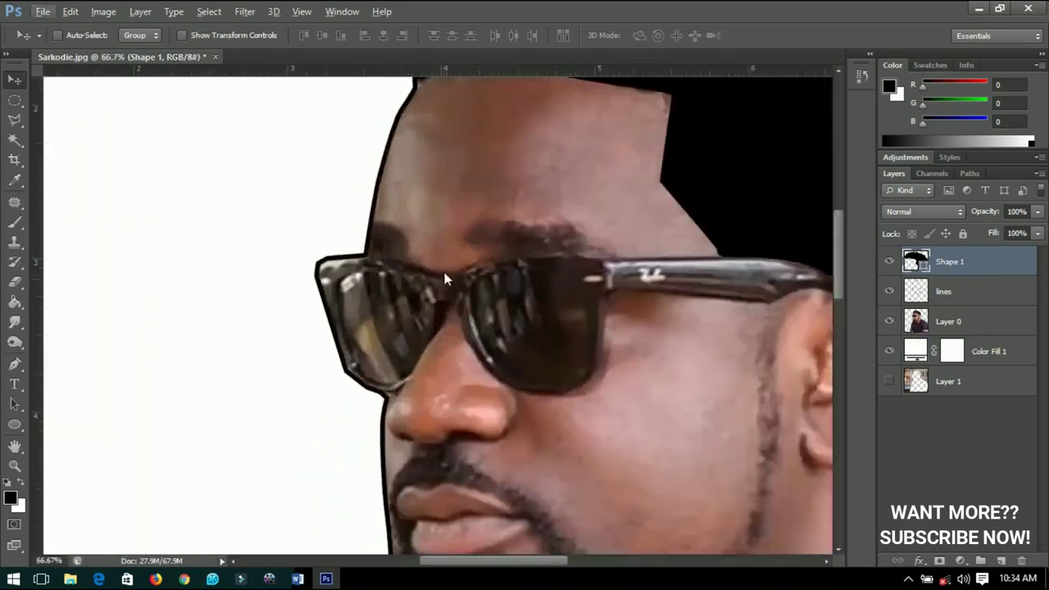
scroll(438, 292, up, 1)
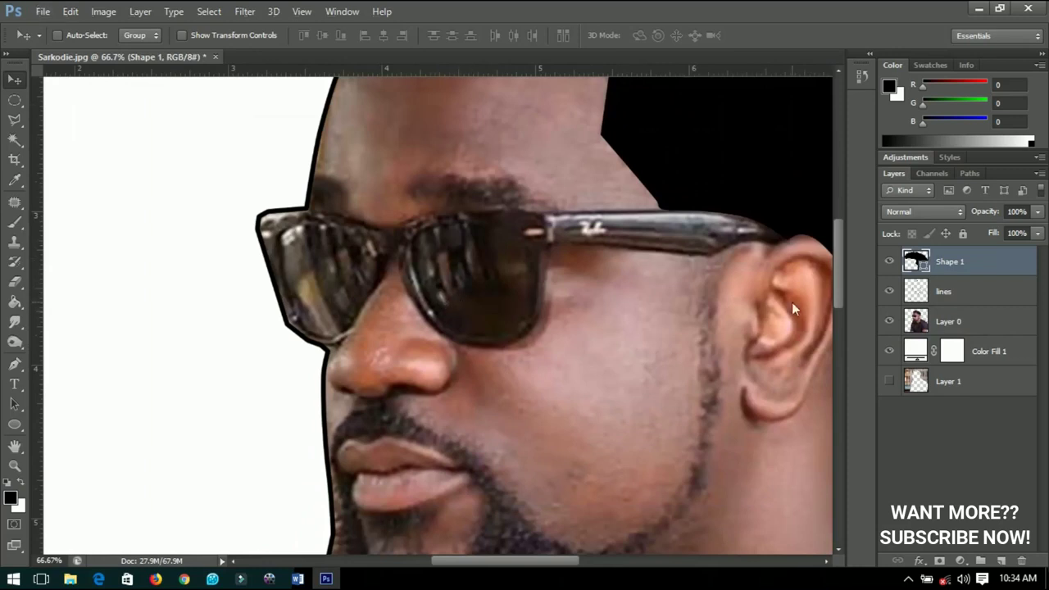
click(935, 296)
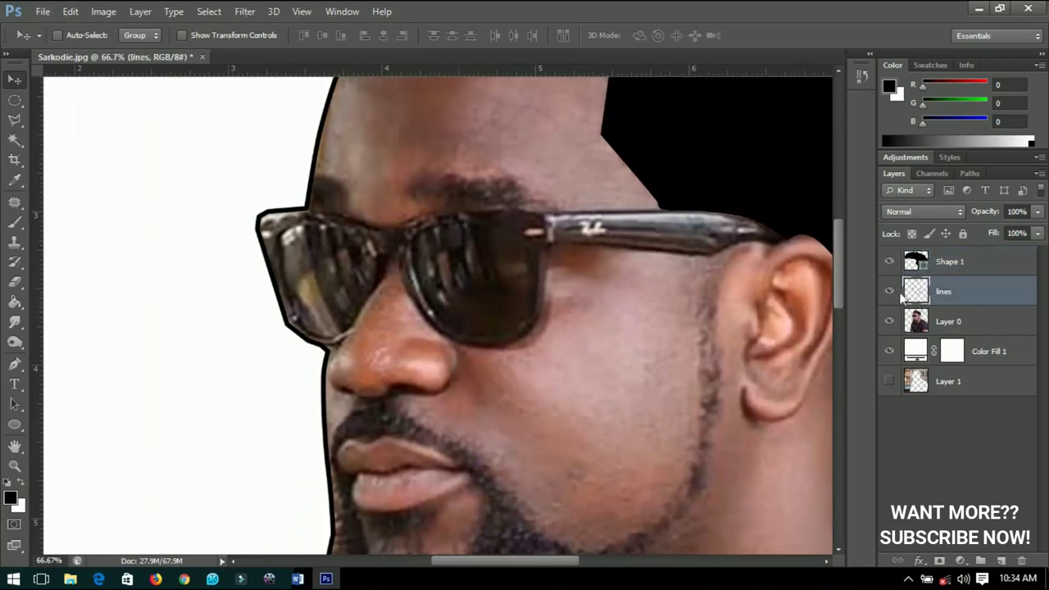
click(890, 291)
scroll(332, 156, down, 2)
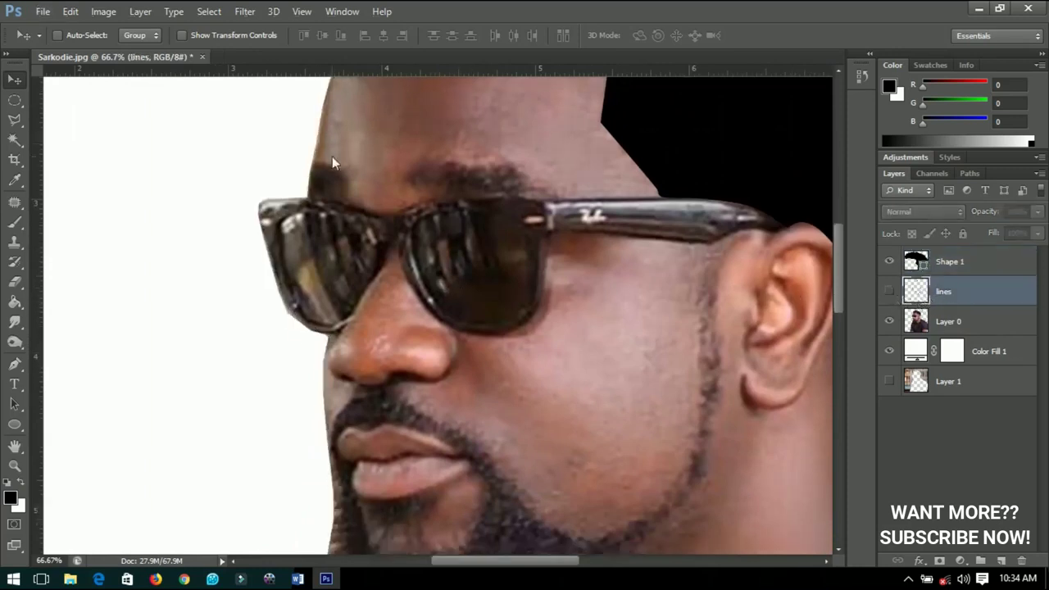
click(889, 261)
click(14, 364)
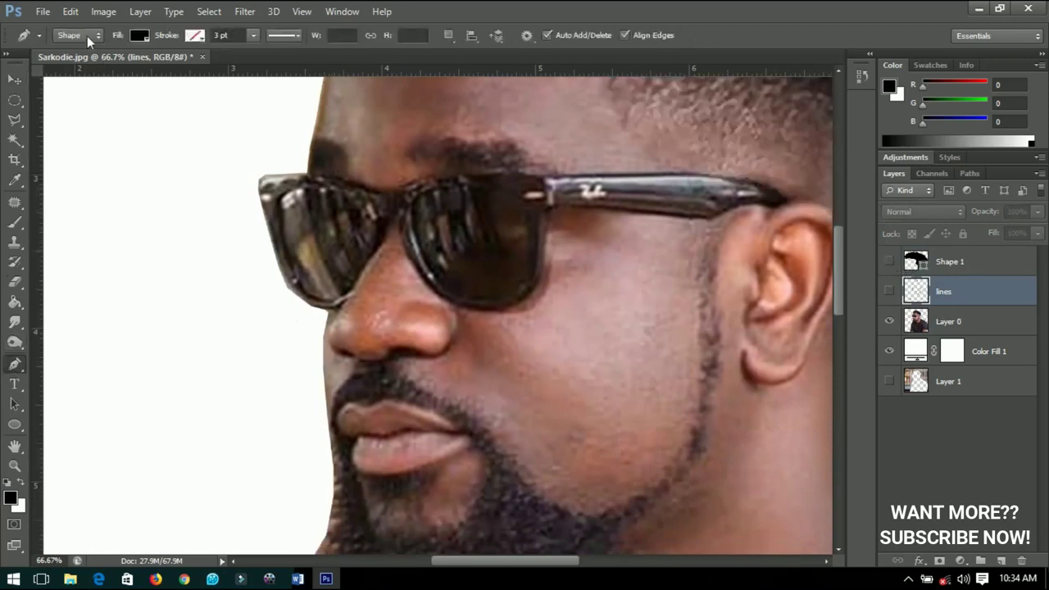
- Start a black-filled Pen shape at the sunglasses' outer corner and trace around the first lens's lower edge to the bridge
drag(300, 211, 493, 223)
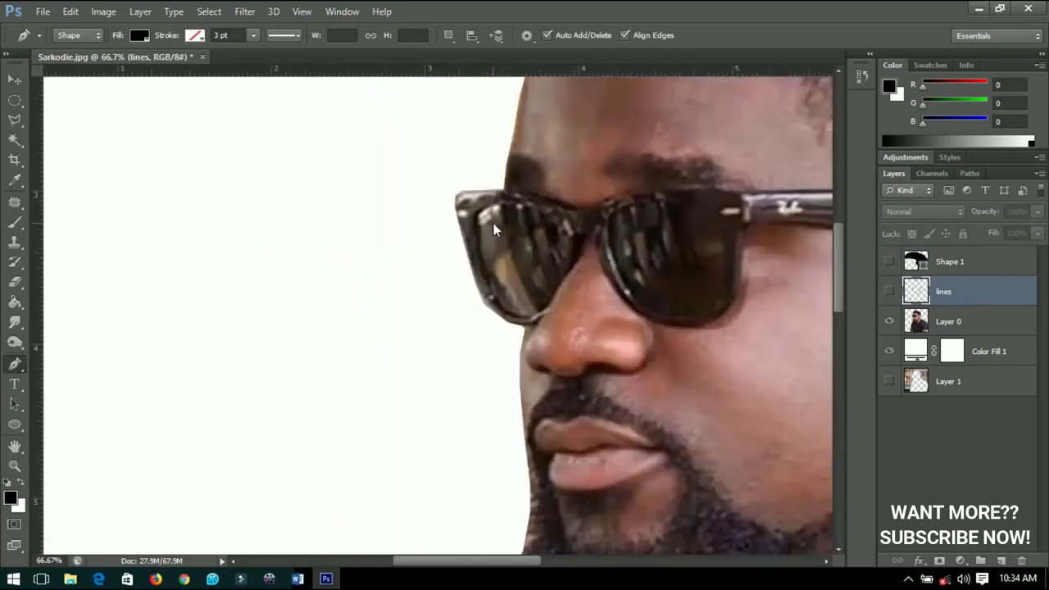
click(447, 187)
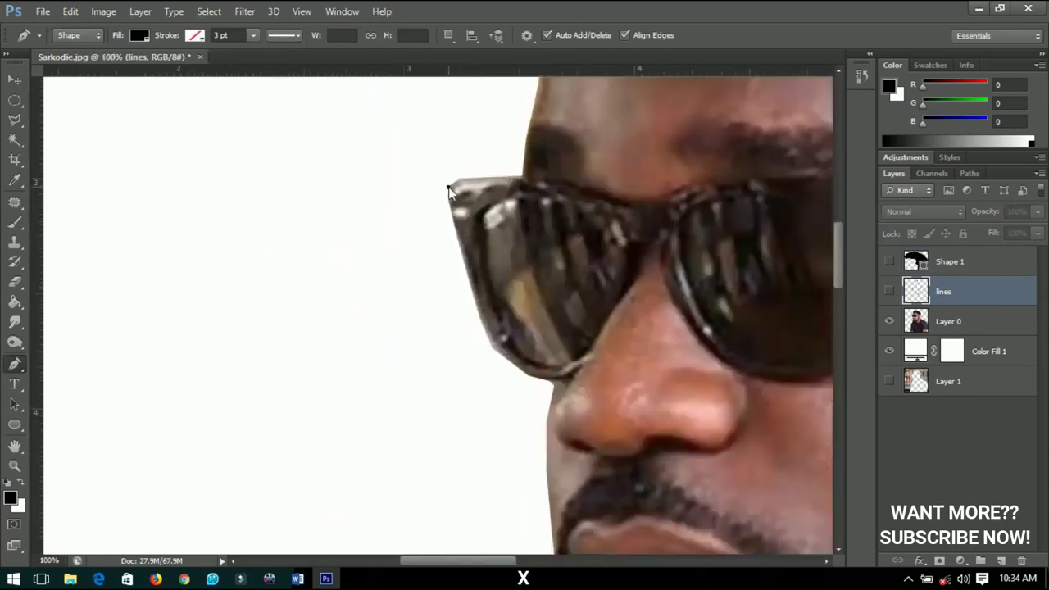
drag(457, 237, 462, 261)
drag(487, 344, 508, 372)
click(523, 372)
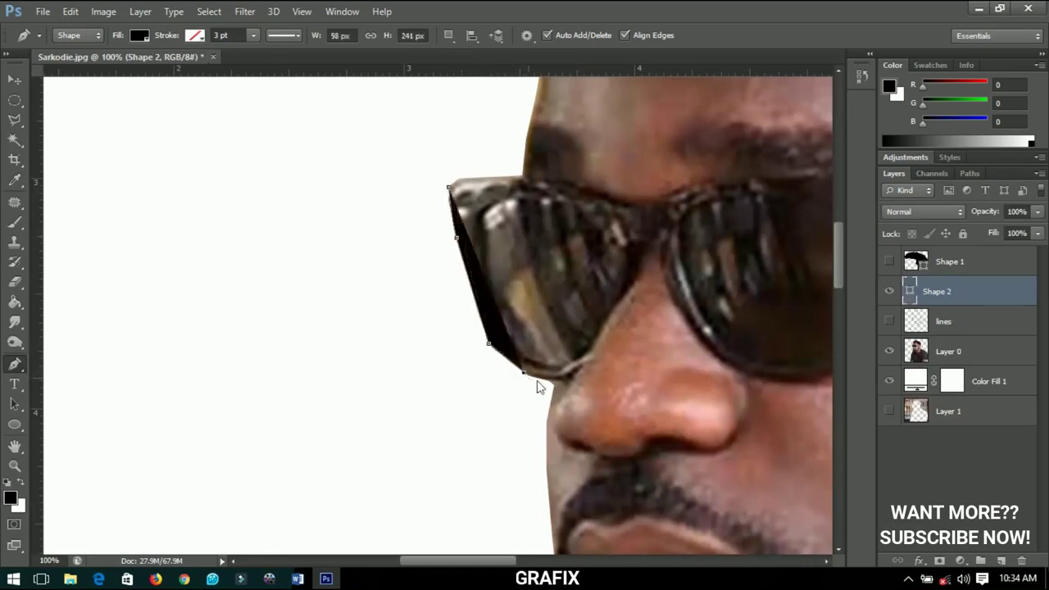
click(549, 384)
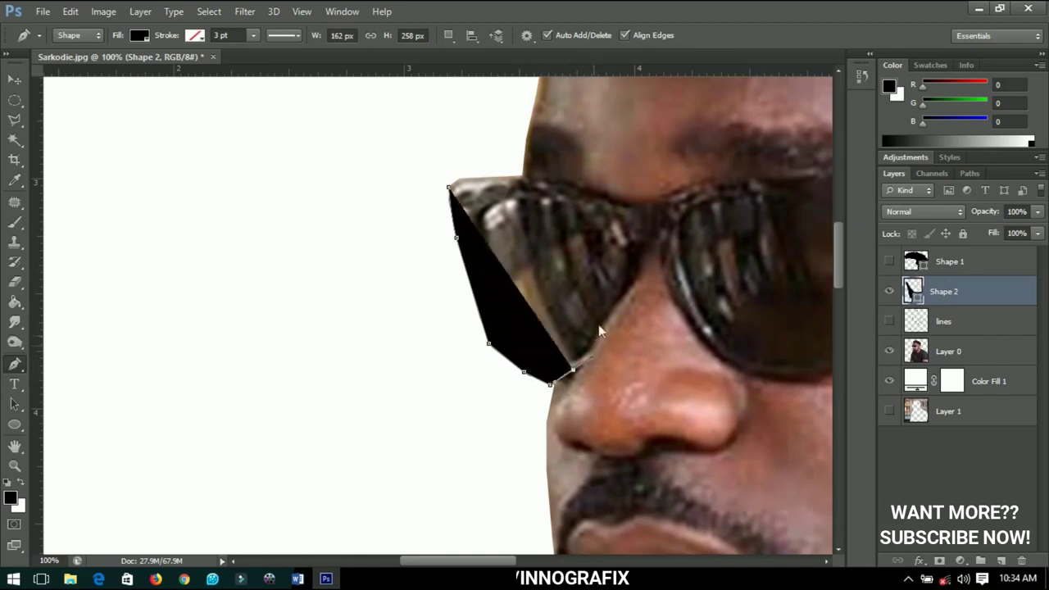
click(618, 301)
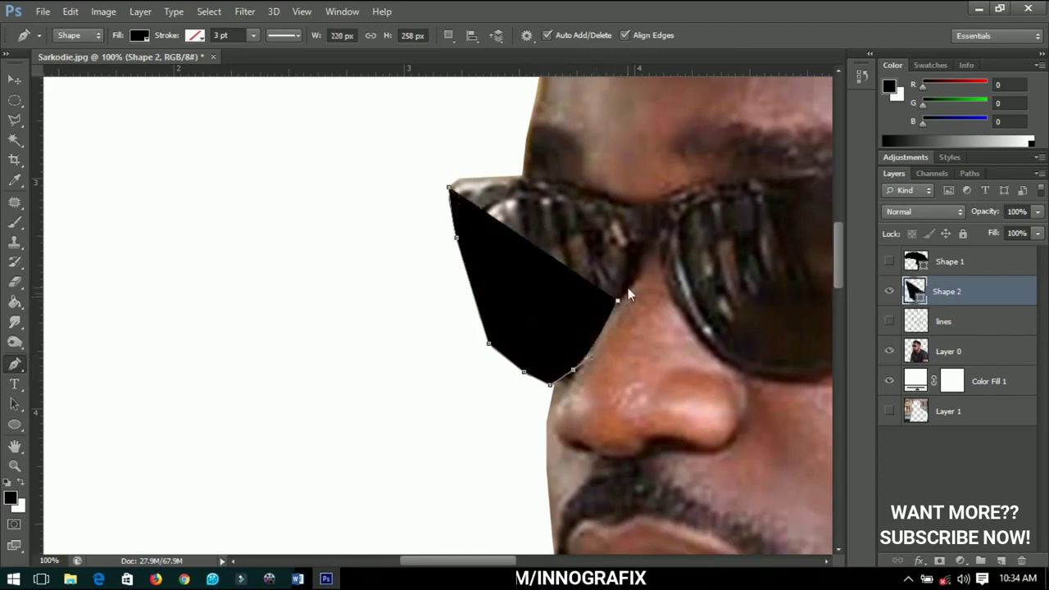
click(631, 279)
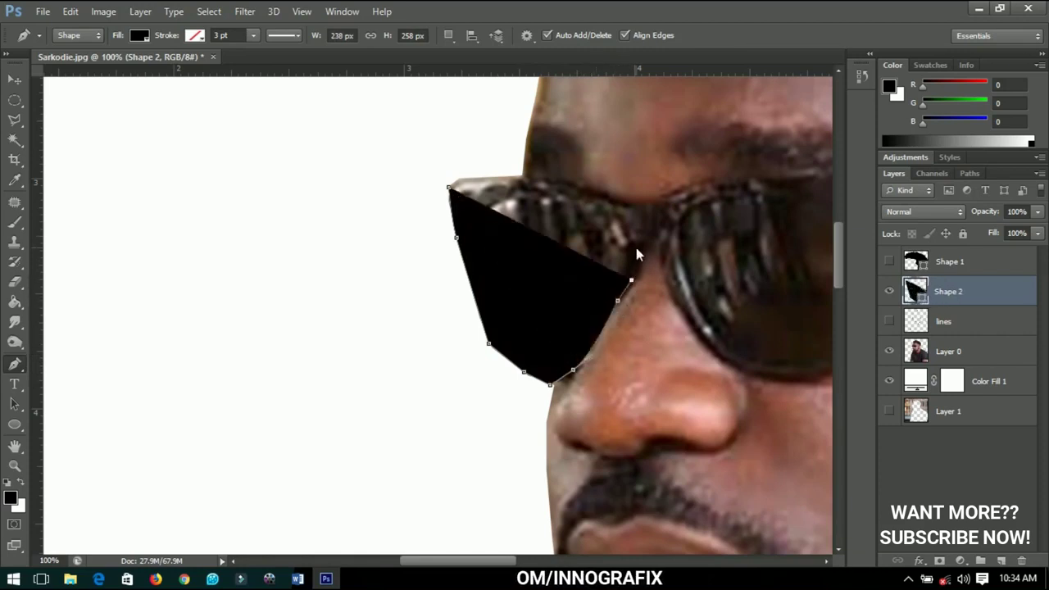
click(639, 245)
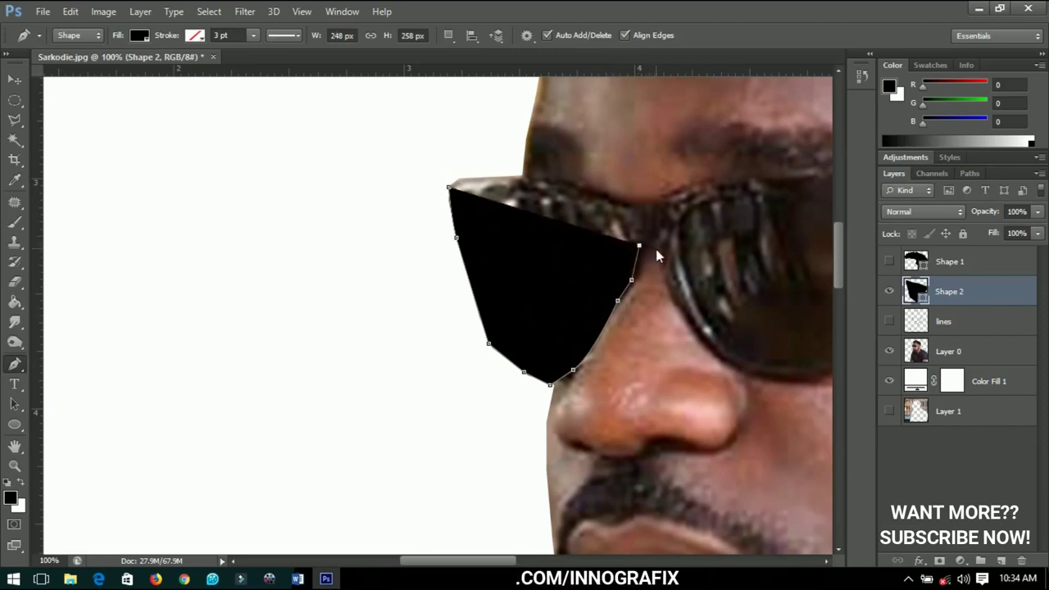
- Continue the sunglasses shape past the bridge and around the lower edge of the second lens
click(675, 295)
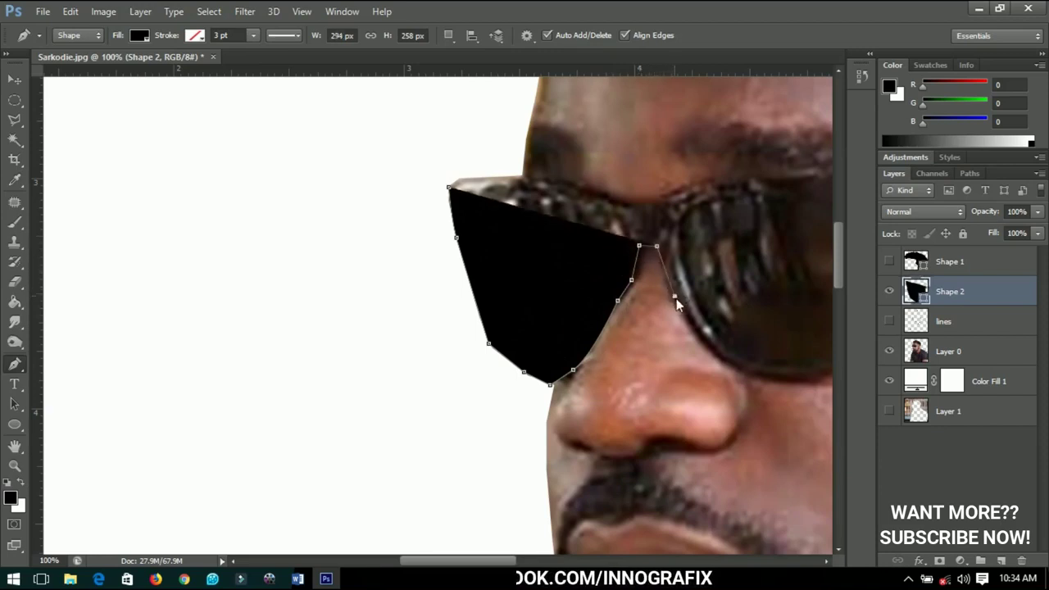
click(704, 339)
drag(736, 369, 743, 372)
drag(742, 372, 650, 348)
drag(701, 356, 753, 338)
drag(772, 316, 780, 304)
drag(797, 257, 551, 268)
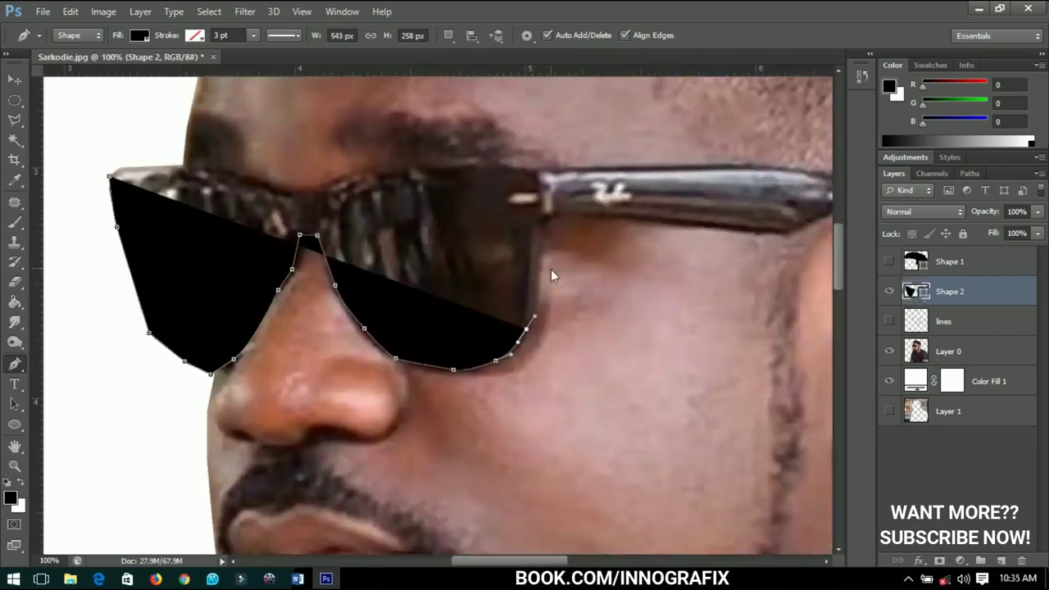
- Trace the sunglasses shape up the second lens's side and along the arm's underside to its tip at the ear
click(543, 249)
click(548, 216)
click(626, 216)
click(773, 230)
drag(820, 217, 534, 225)
click(619, 217)
- Trace the sunglasses shape back along the arm's upper edge to the hinge beside the second lens
drag(559, 187, 536, 181)
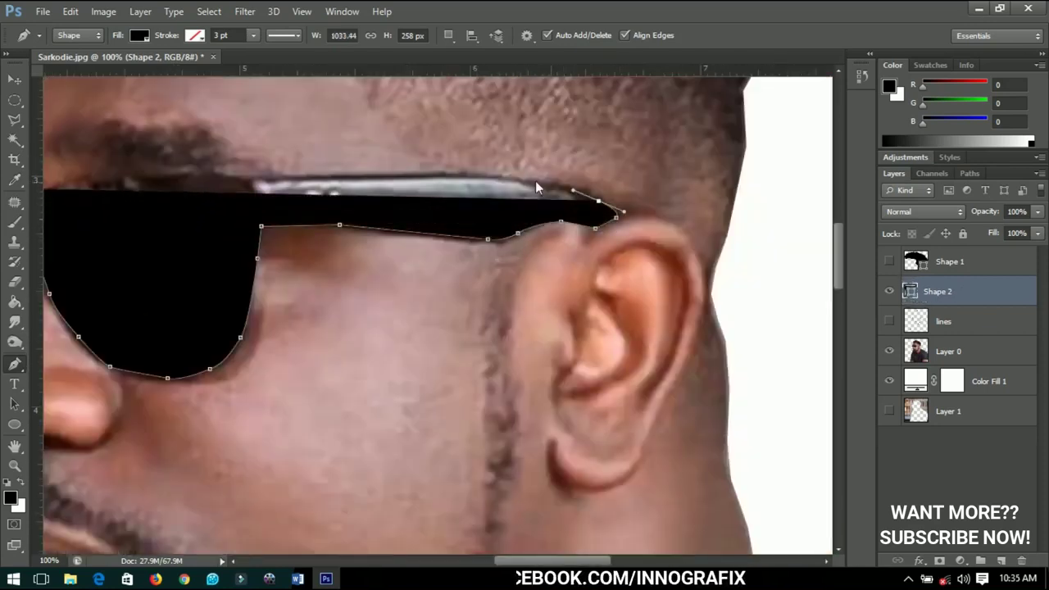
drag(385, 176, 352, 175)
click(257, 180)
- Trace the frame's upper edge across the bridge at 0% layer opacity, close the shape at the outer corner and restore 100% opacity
key(0)
key(0)
drag(395, 218, 736, 276)
drag(494, 237, 409, 242)
click(382, 259)
click(346, 259)
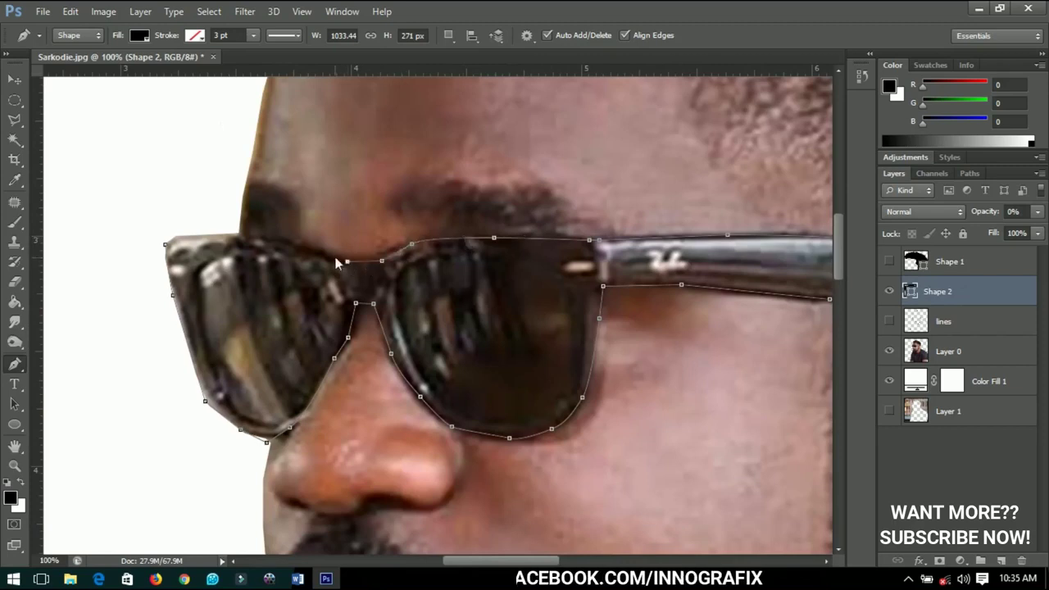
click(321, 249)
drag(242, 232, 201, 235)
click(165, 244)
key(0)
click(8, 84)
key(ctrl+0)
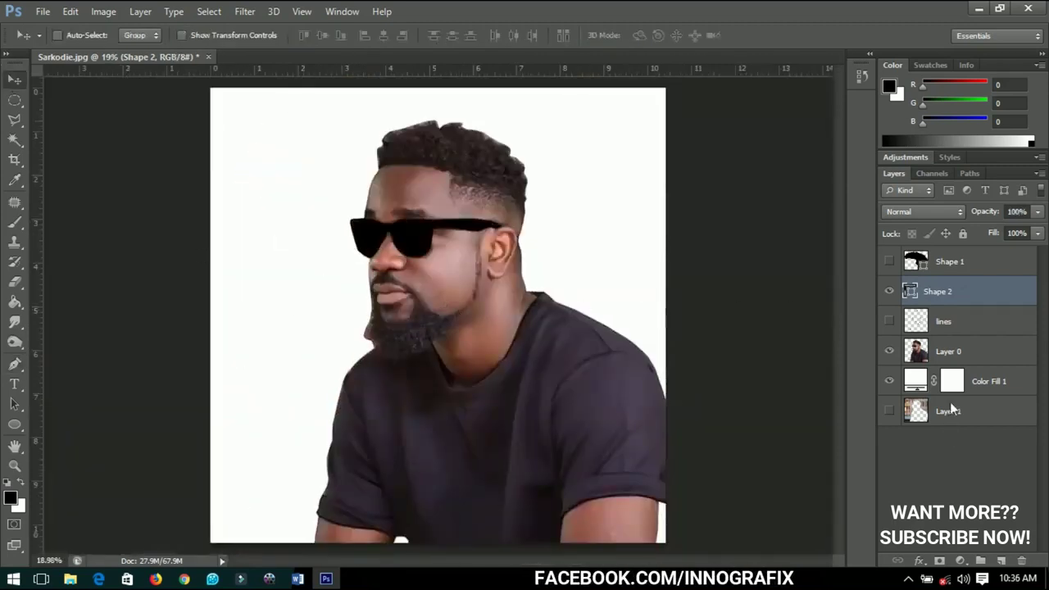
- Show the lines and hair layers, review the drawing with Layer 0 hidden, and show the photo again
click(889, 320)
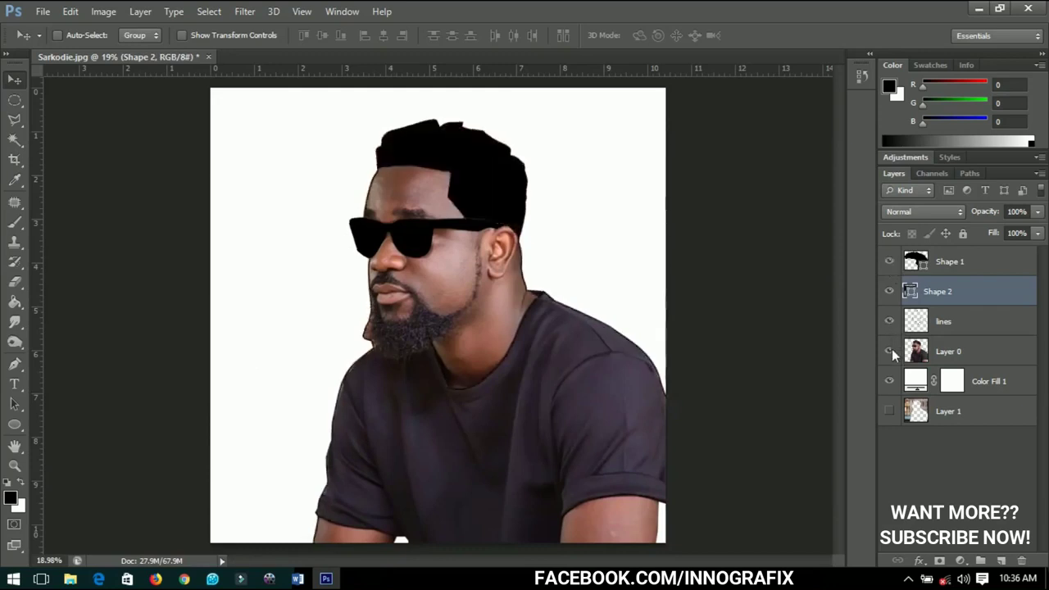
click(892, 349)
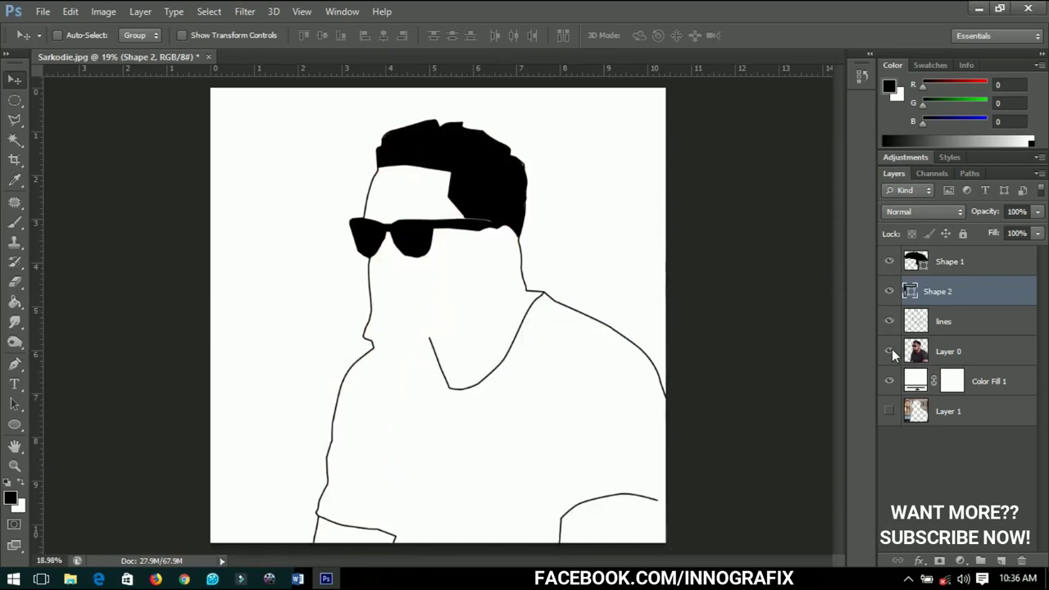
click(890, 351)
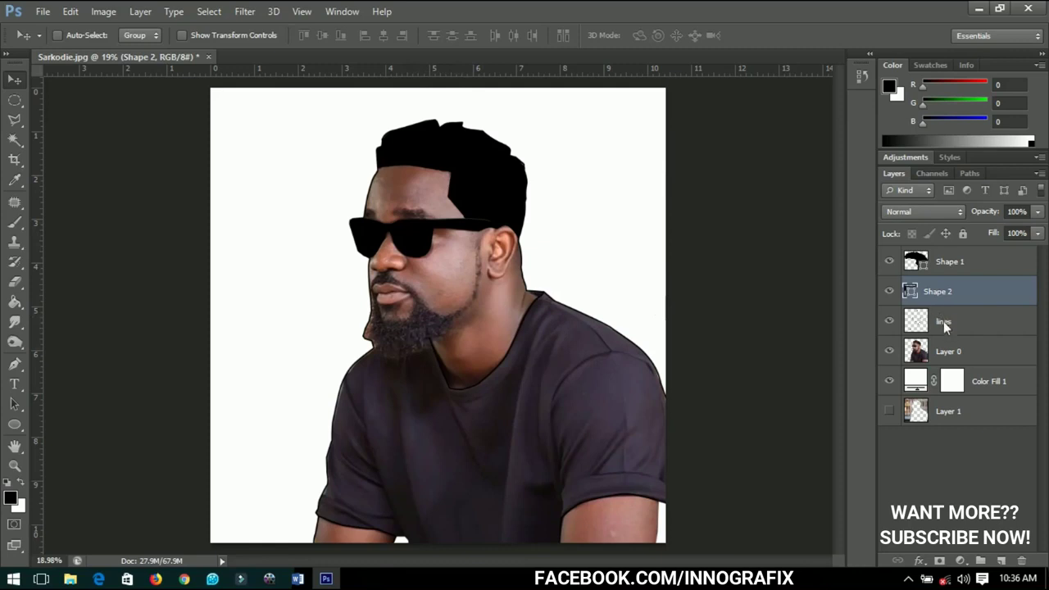
- Hide the Shape 2, Shape 1 and lines layers so only the cut-out photo shows on white
click(888, 292)
click(889, 262)
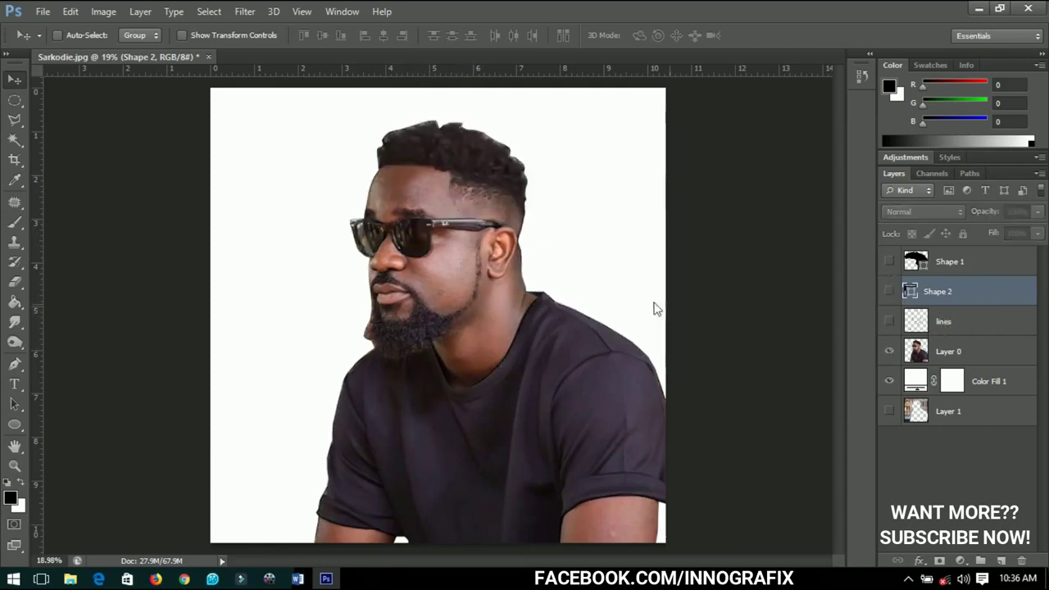
scroll(471, 243, up, 3)
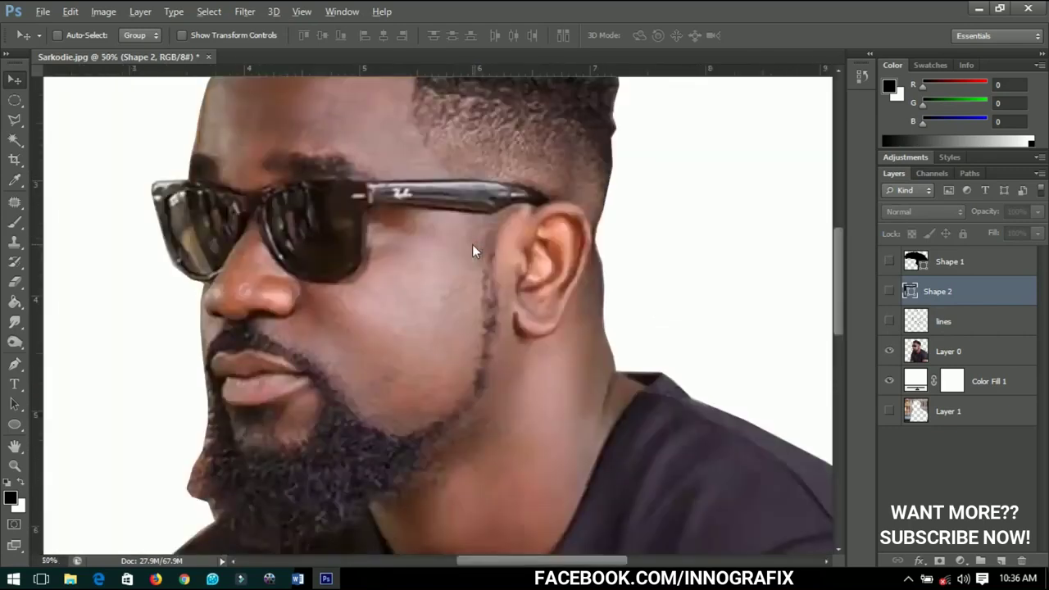
- Start a black Pen shape under the sunglasses' arm and trace the sideburn's inner edge down to the jaw
scroll(472, 244, up, 2)
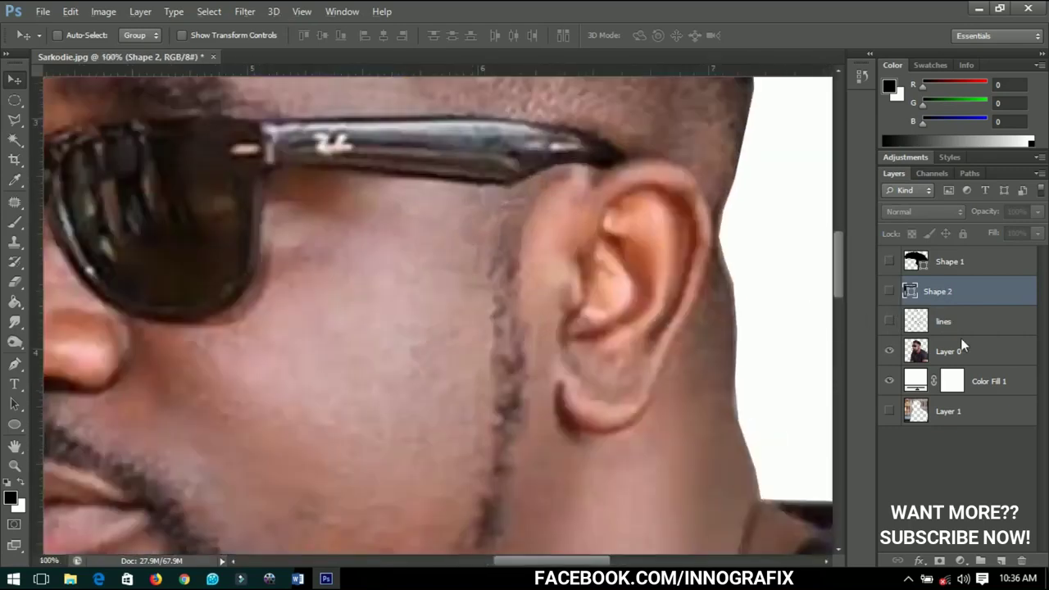
click(12, 365)
scroll(540, 168, down, 2)
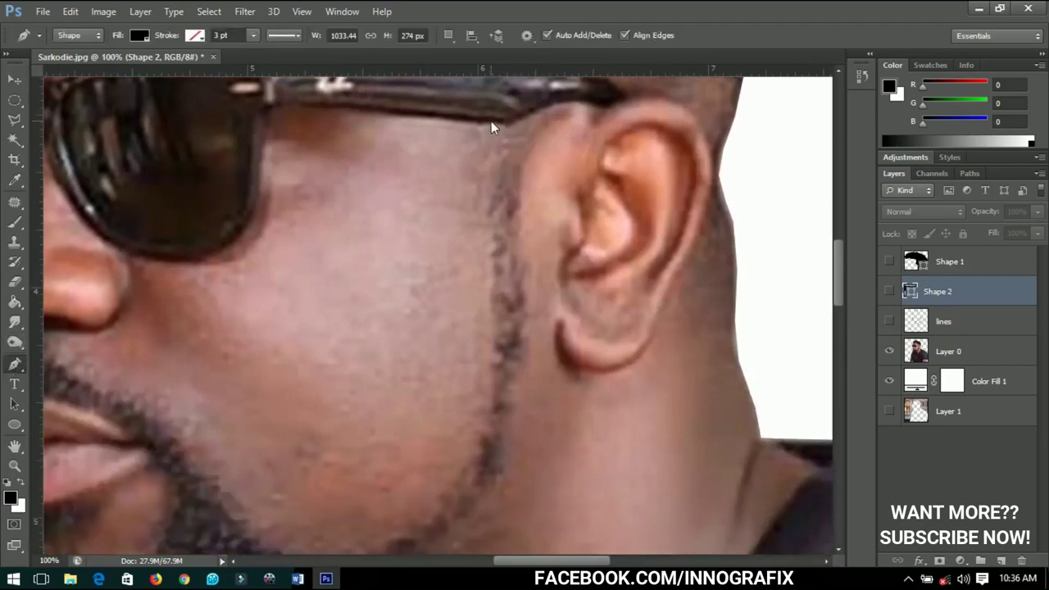
click(491, 123)
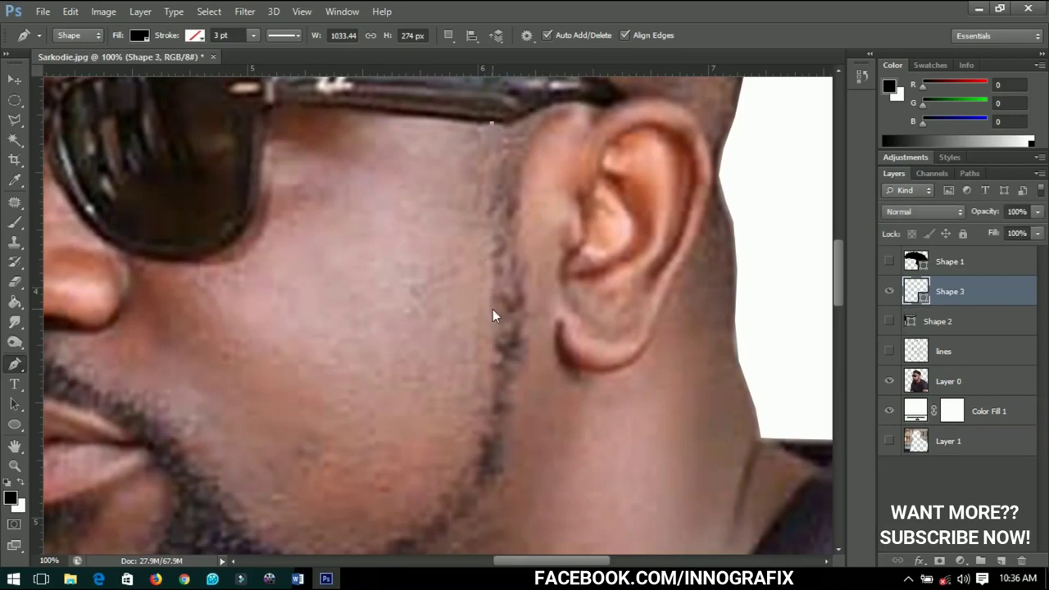
click(492, 331)
click(488, 391)
drag(487, 435, 678, 294)
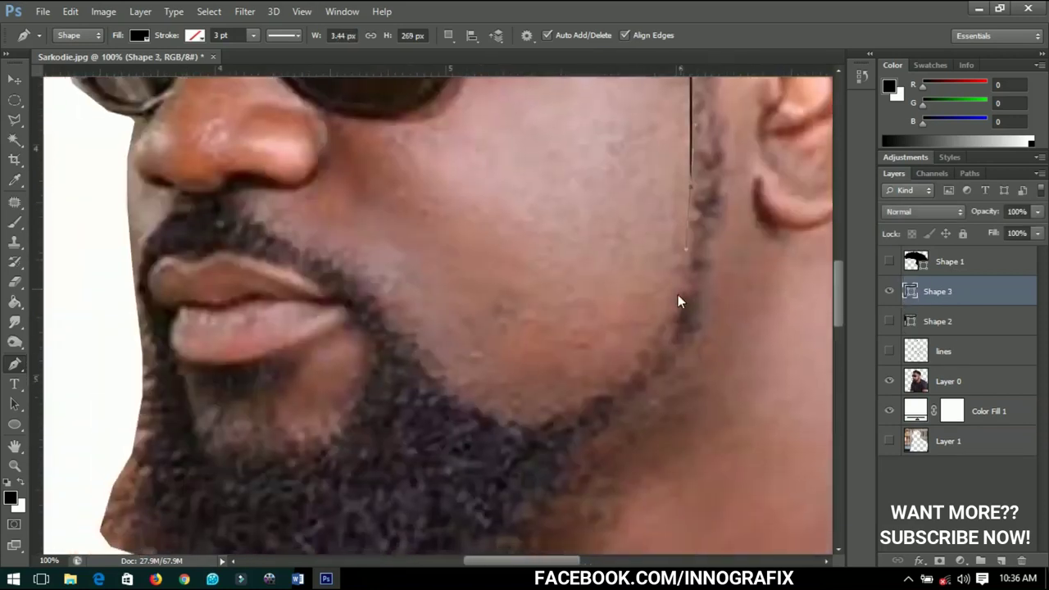
click(661, 337)
click(561, 417)
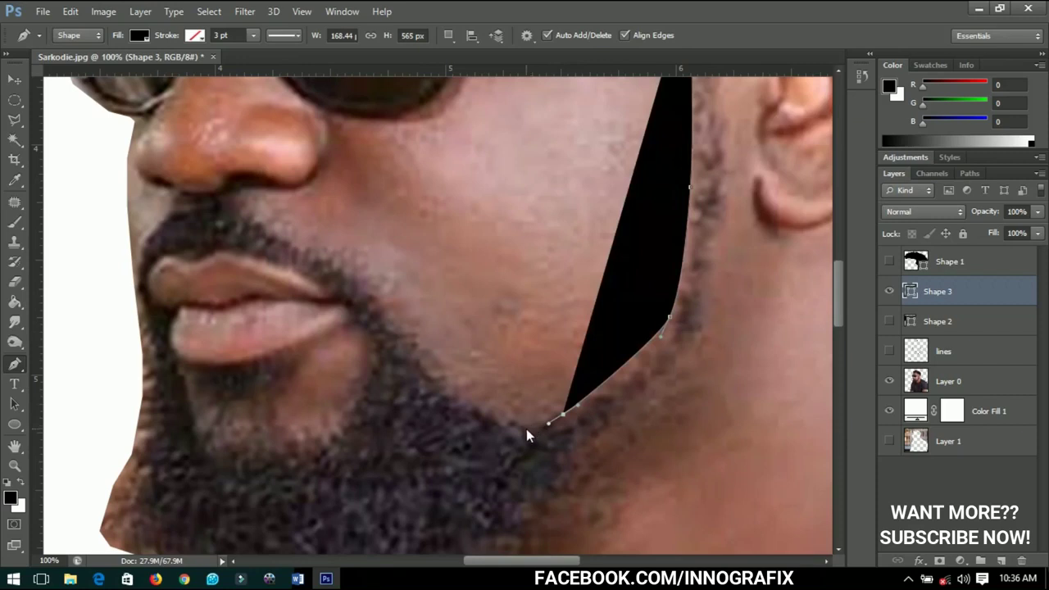
- Trace the beard shape along the cheek and the moustache's upper edge to just below the nose
click(527, 429)
click(448, 390)
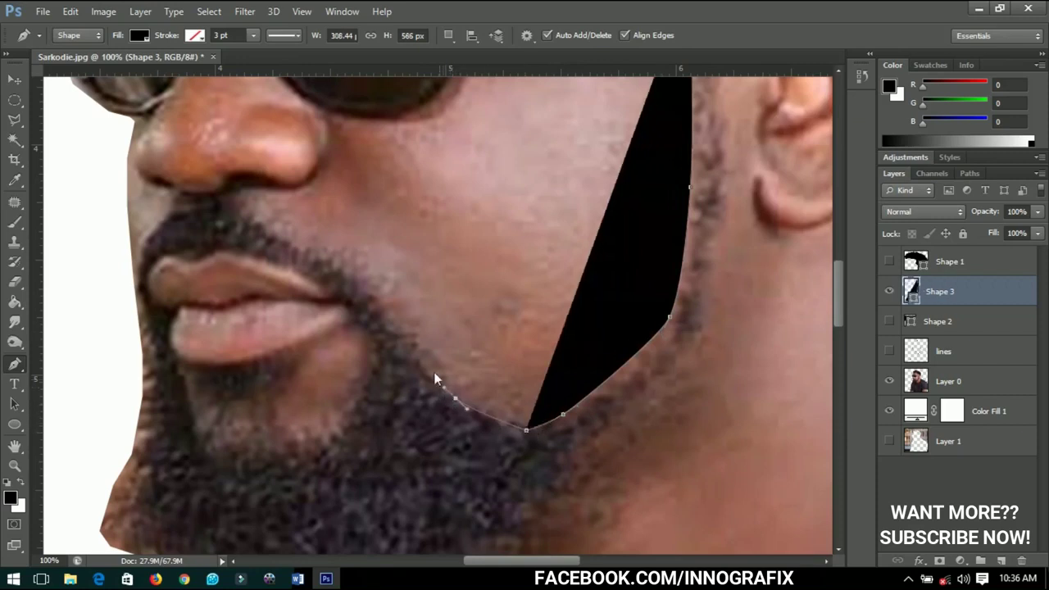
click(391, 323)
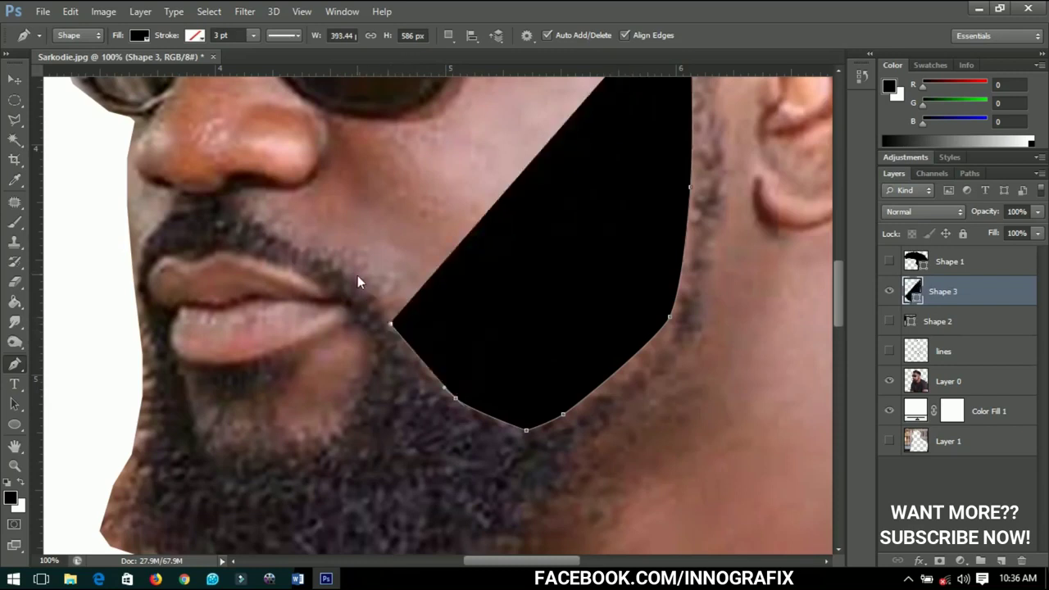
click(336, 267)
click(269, 234)
click(250, 216)
click(233, 192)
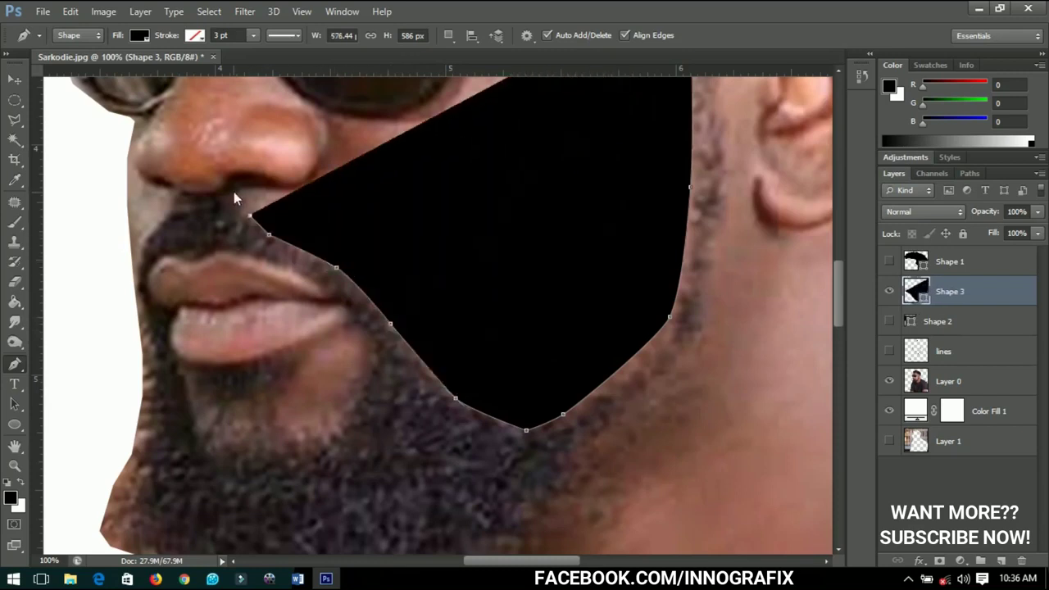
- Continue the beard shape over the moustache and down the front of the face to the beard's front edge
click(209, 195)
click(178, 194)
click(146, 246)
click(140, 306)
drag(143, 380, 141, 413)
click(127, 460)
drag(119, 524, 211, 206)
- Trace the beard's lower edge around the chin to the neck, setting the layer opacity to 0%
click(173, 184)
drag(227, 249, 250, 307)
drag(344, 321, 386, 326)
drag(500, 254, 553, 229)
drag(553, 229, 349, 417)
drag(985, 212, 897, 211)
drag(484, 351, 517, 321)
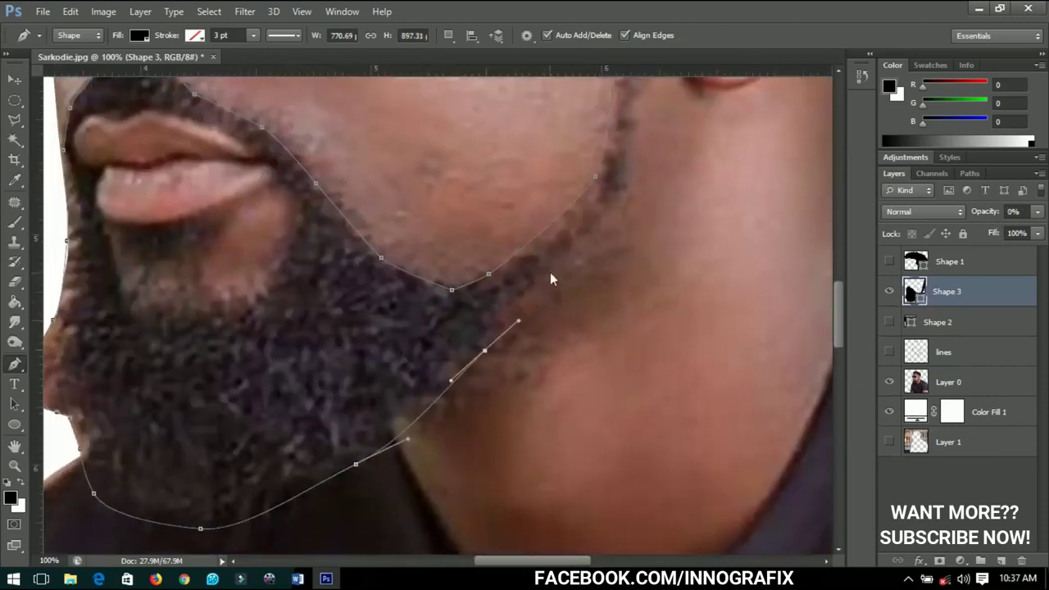
- Trace the beard shape up the jaw and the sideburn's outer edge, close it under the sunglasses' arm and restore 100% opacity
drag(554, 271, 584, 237)
drag(585, 237, 423, 417)
drag(457, 382, 474, 342)
drag(478, 274, 504, 490)
drag(506, 492, 509, 429)
click(512, 347)
click(512, 253)
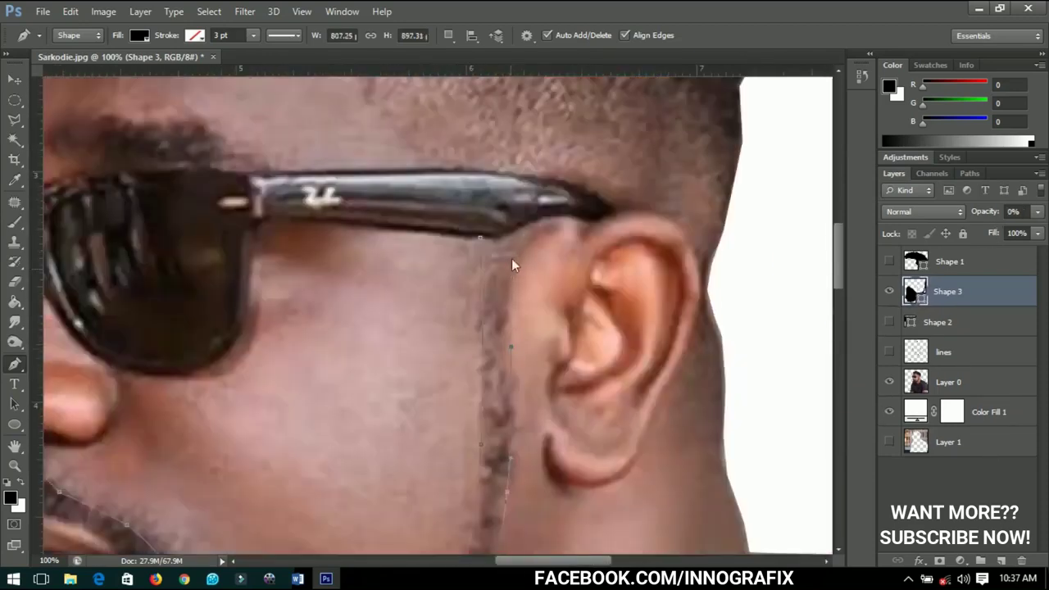
click(508, 222)
click(485, 224)
key(ctrl+0)
key(0)
key(v)
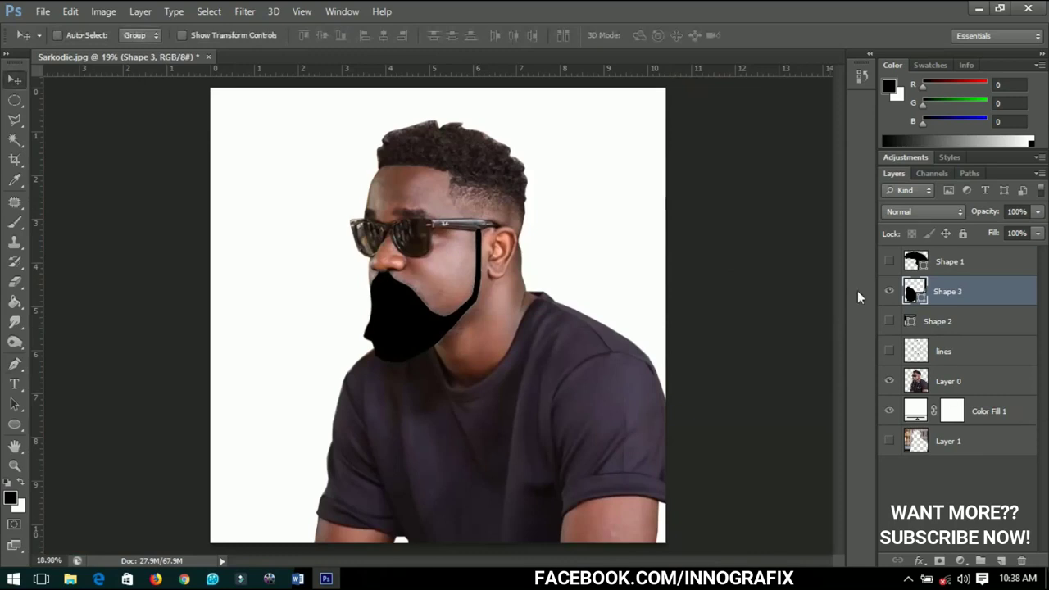
- Show the Shape 1, Shape 2 and lines layers, and review the drawing with Layer 0 hidden
click(890, 260)
click(889, 321)
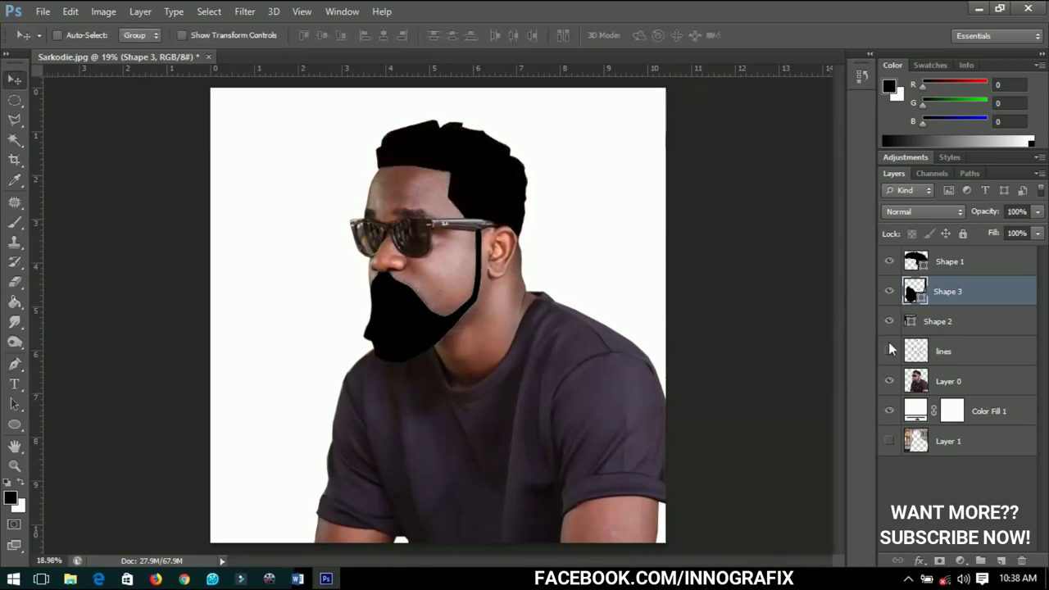
click(890, 351)
click(889, 381)
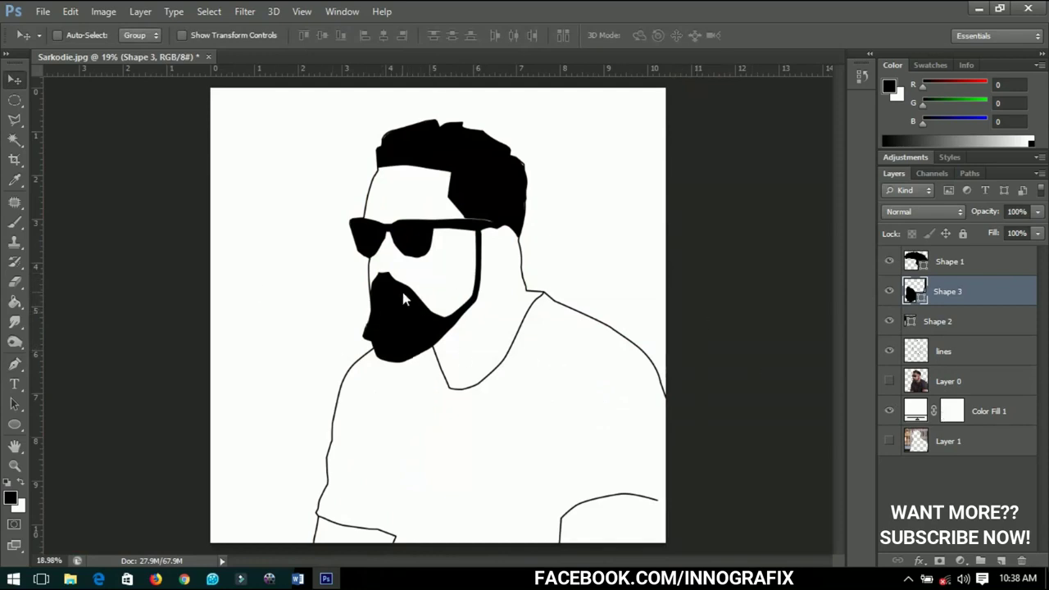
click(883, 355)
click(883, 355)
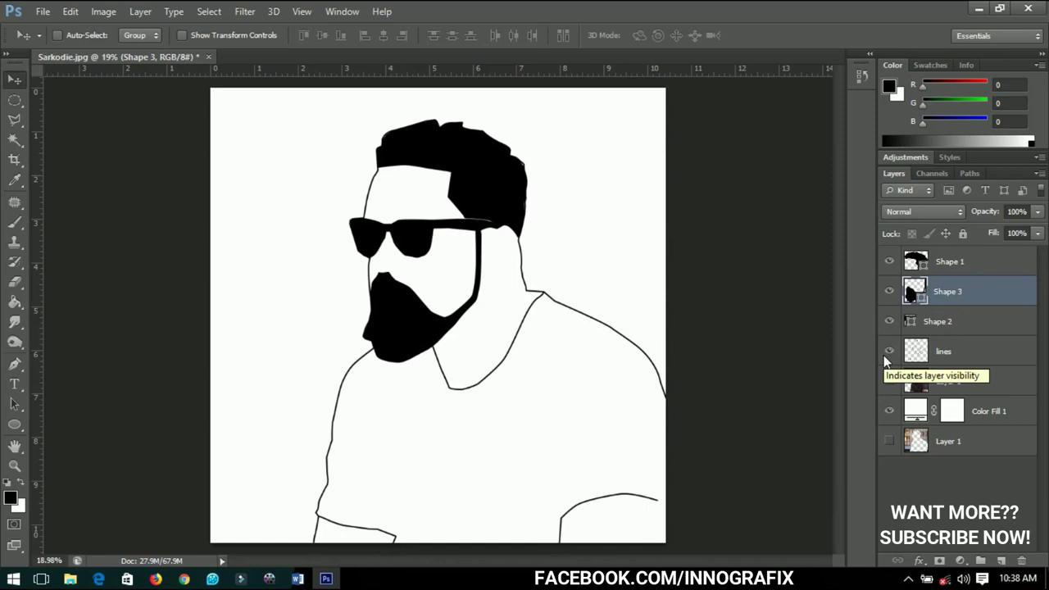
- Hide the Shape 1, Shape 2 and Shape 3 layers and show the photo on Layer 0 again
drag(887, 321, 887, 273)
click(889, 381)
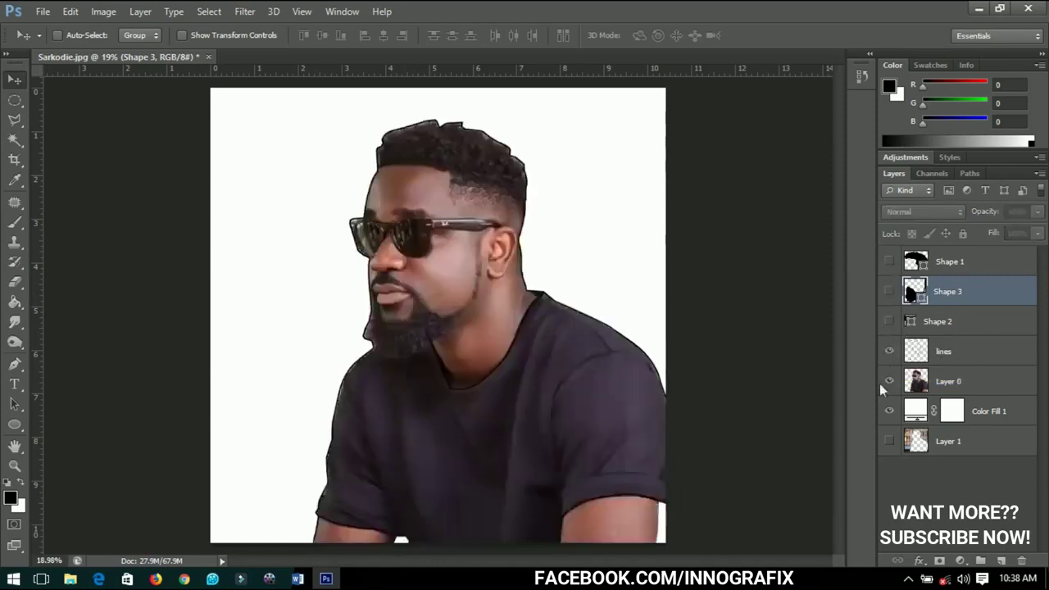
scroll(402, 233, up, 3)
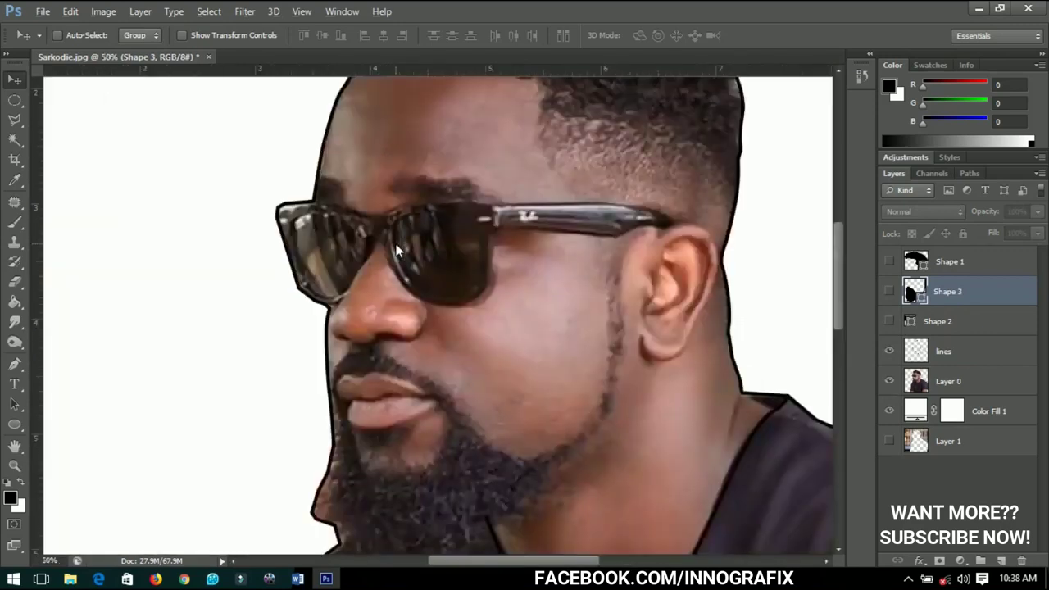
scroll(413, 188, up, 1)
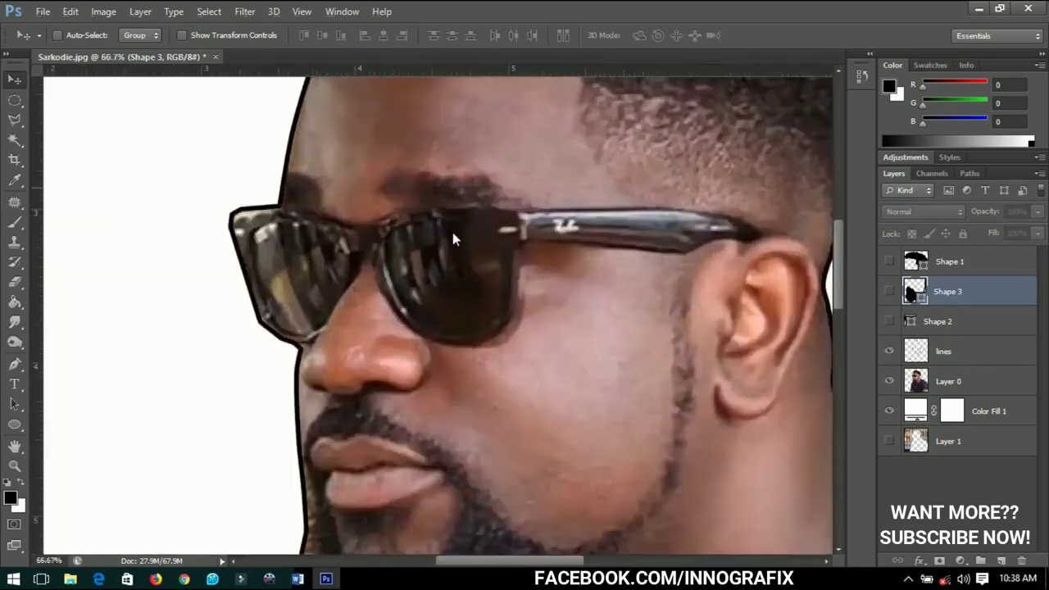
drag(453, 232, 491, 291)
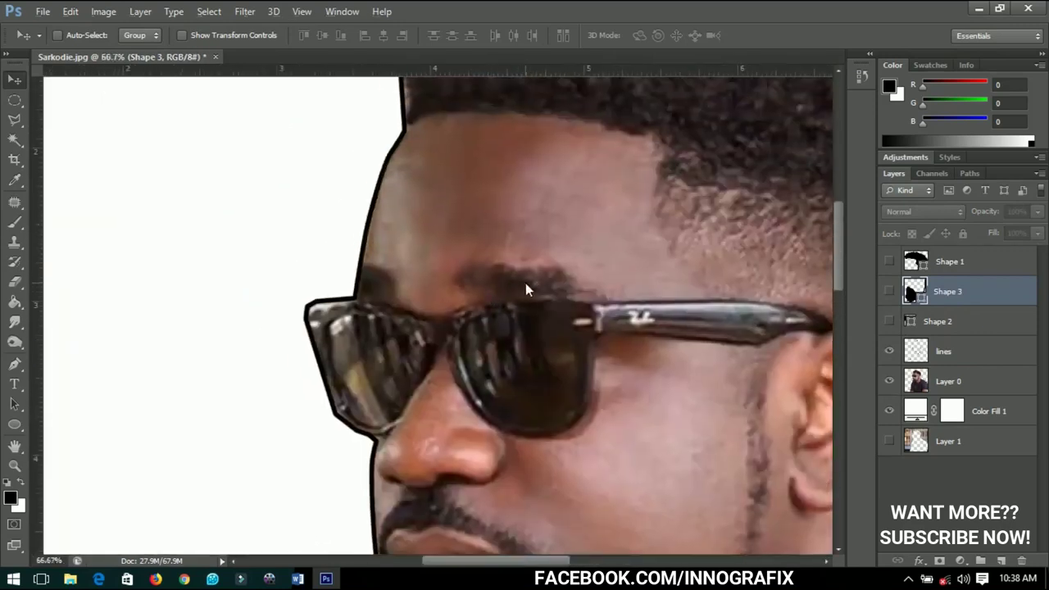
- Add a new layer above Shape 3 and choose the textured 11 px Brush tip
click(1000, 561)
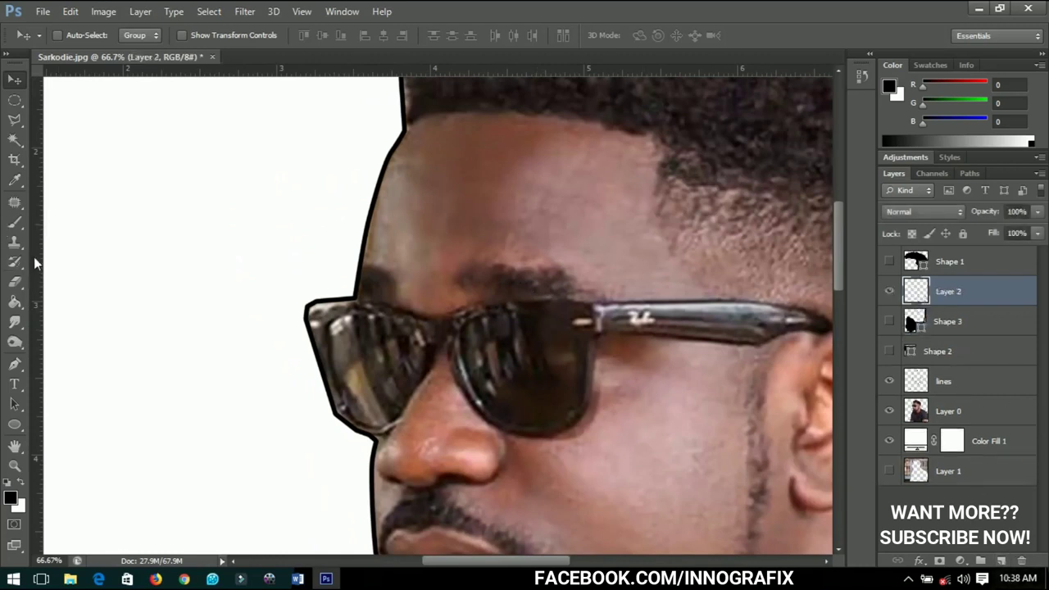
scroll(34, 258, down, 1)
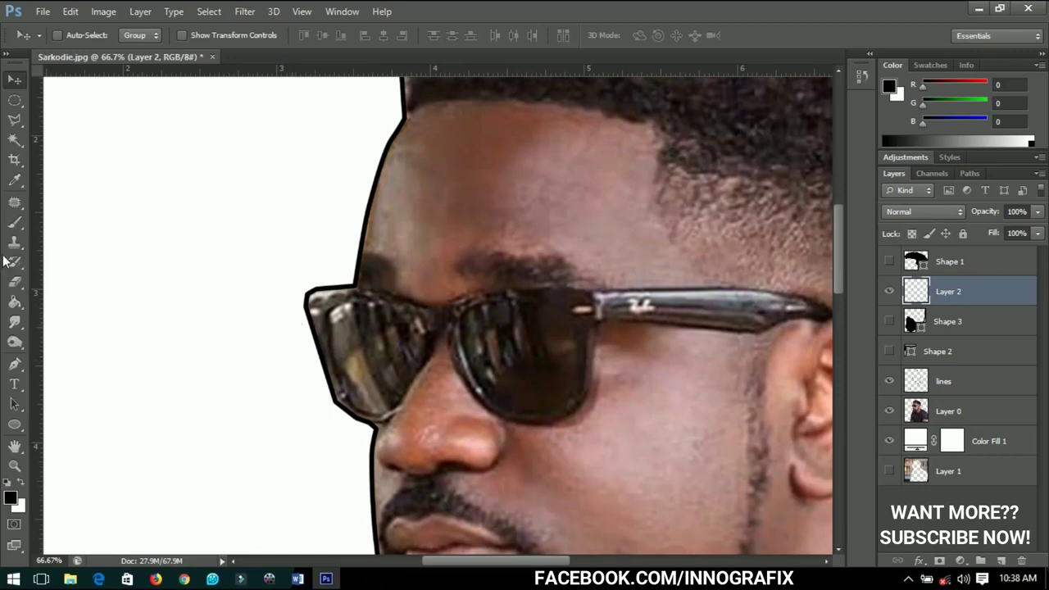
click(22, 226)
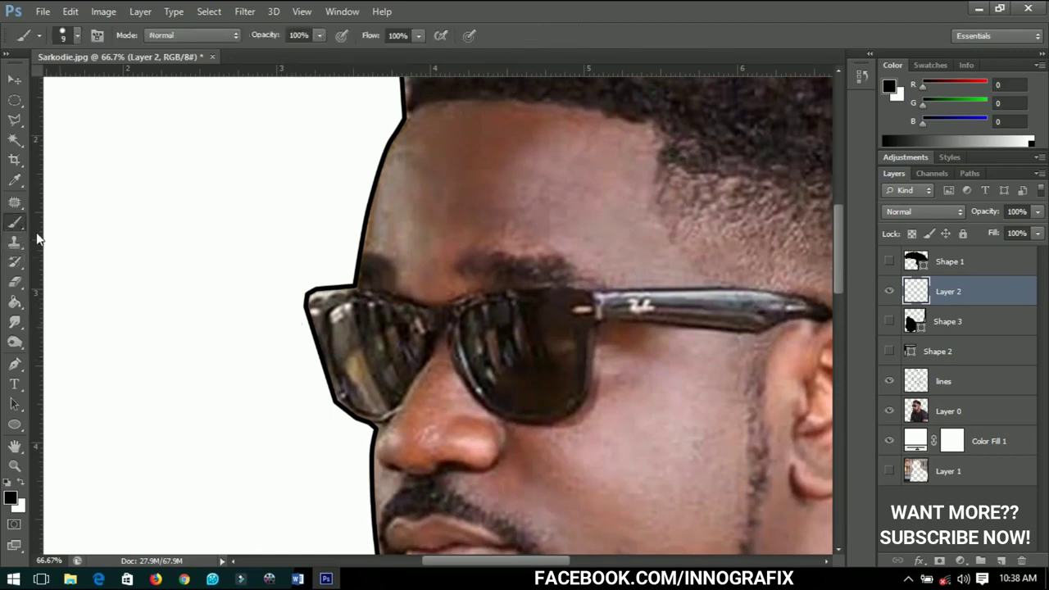
right_click(520, 295)
scroll(610, 413, down, 4)
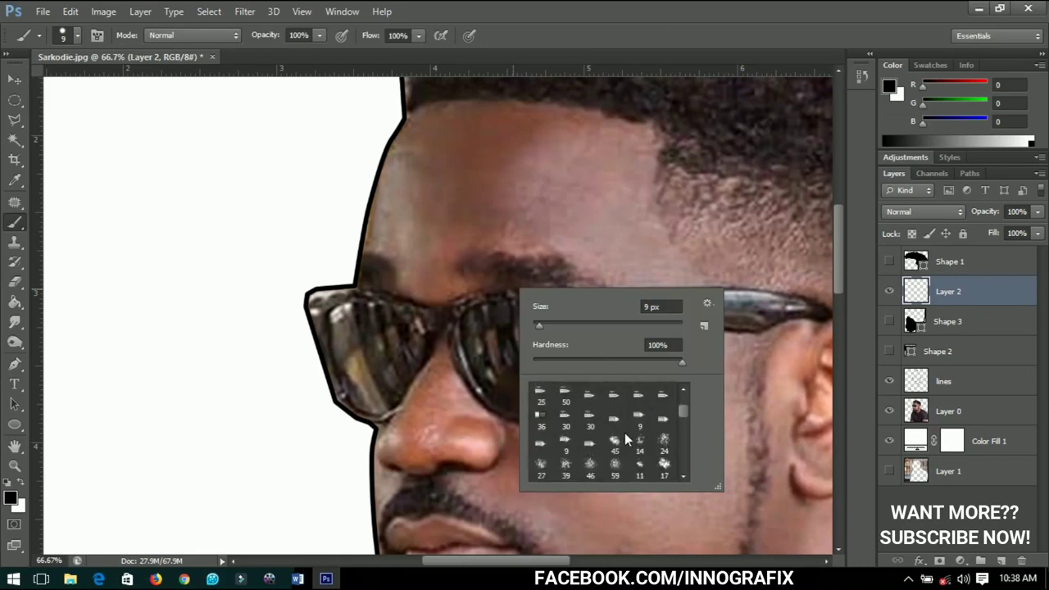
click(639, 466)
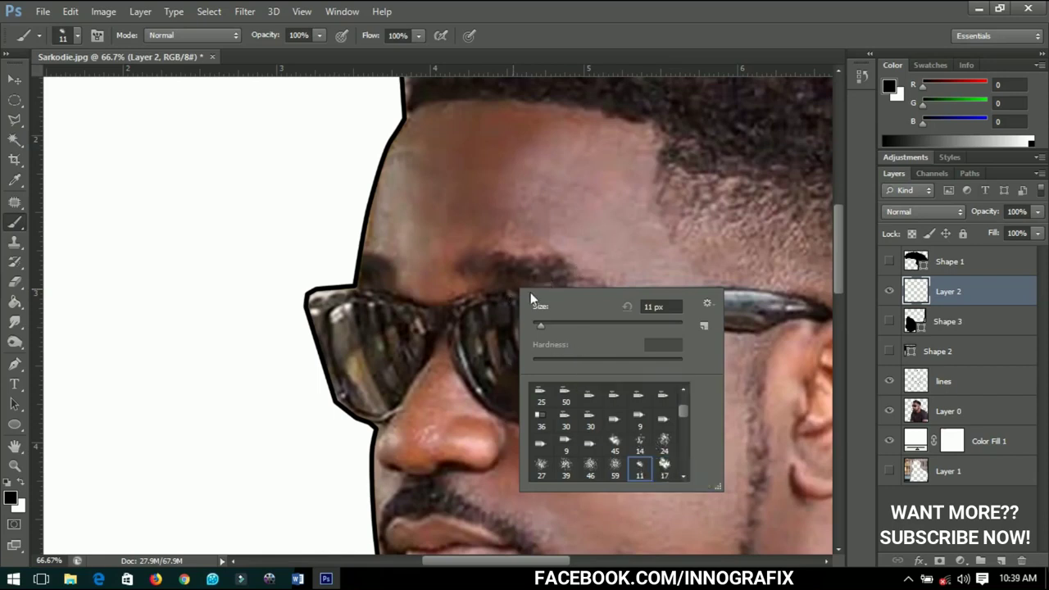
- Sample a dark brown from the eyebrow as the foreground colour, RGB 34, 20, 20, for the Brush
click(10, 498)
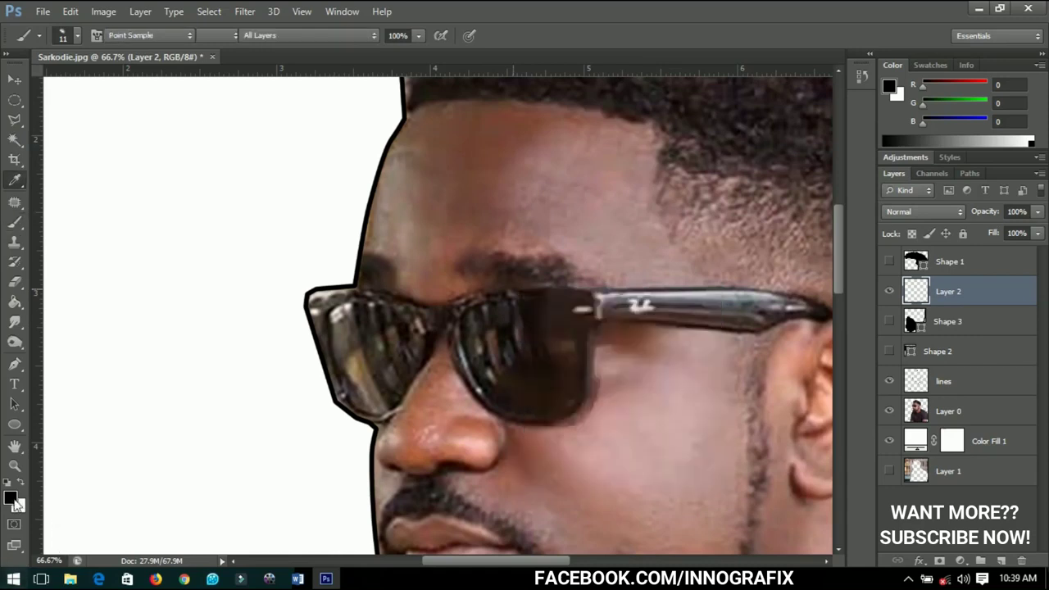
click(522, 273)
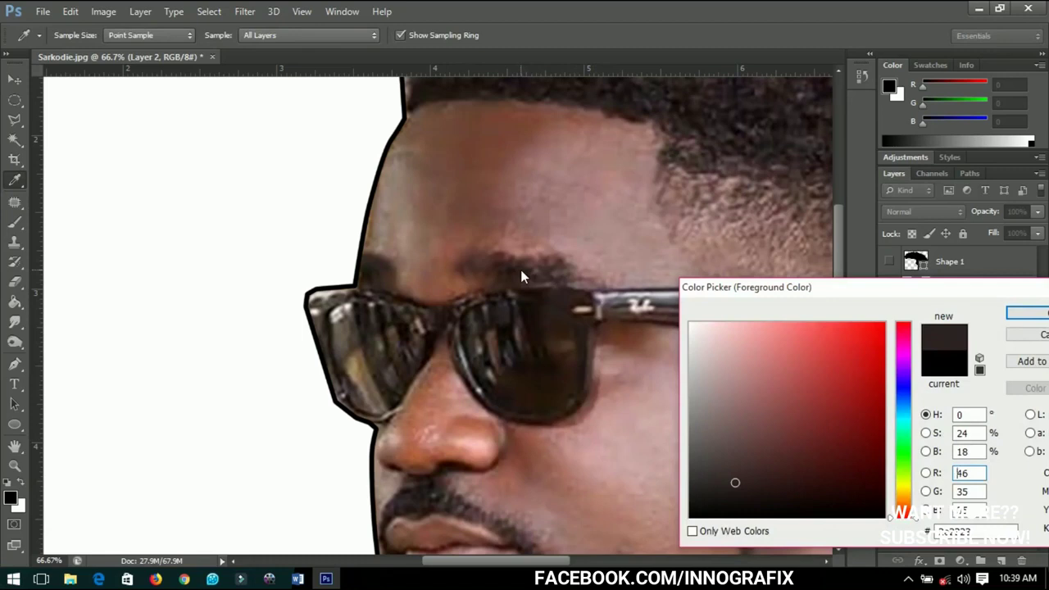
click(523, 280)
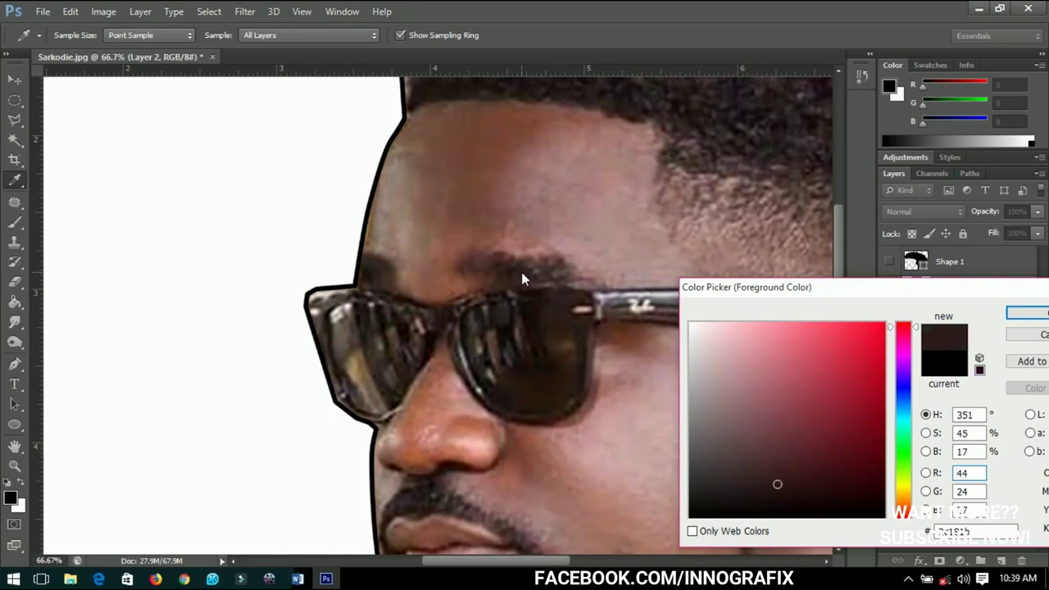
click(522, 273)
click(513, 274)
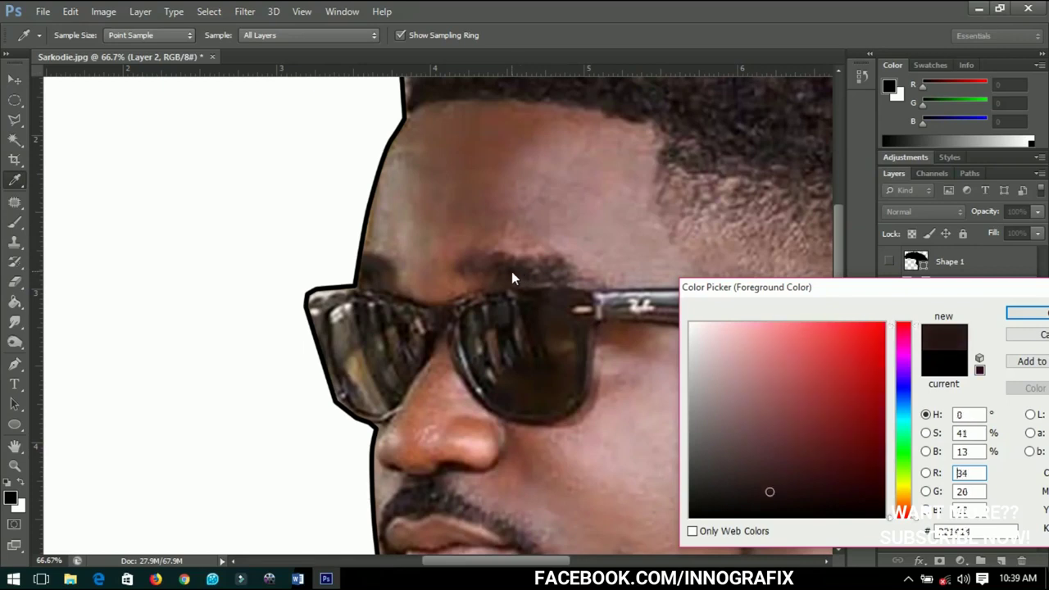
click(1026, 313)
key(b)
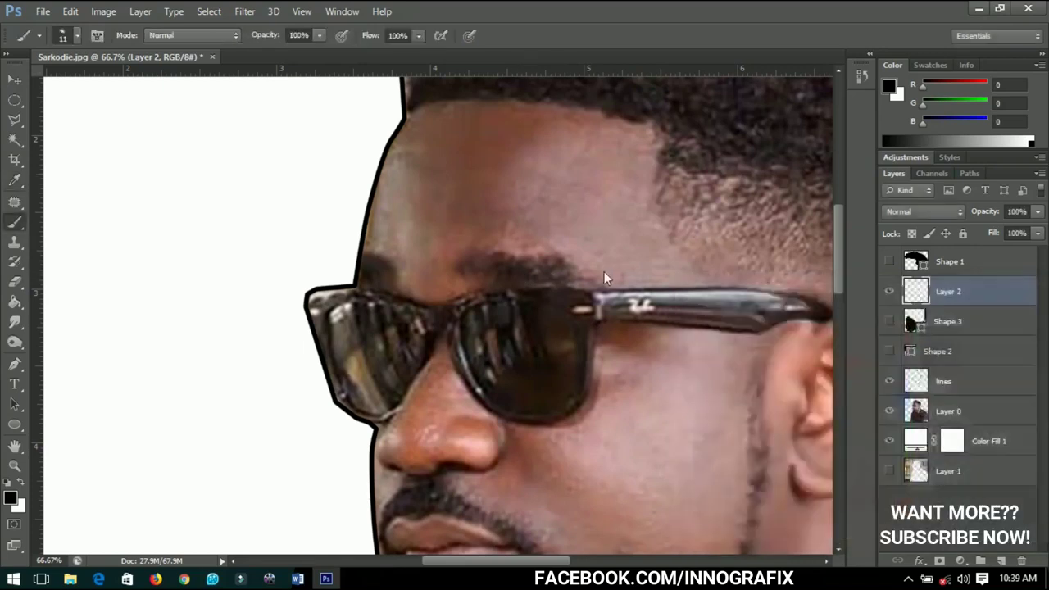
- Paint over both eyebrows above the sunglasses with the brush at 40 px
key(bracketleft)
key(bracketleft)
key(bracketleft)
key(bracketleft)
key(bracketleft)
key(bracketleft)
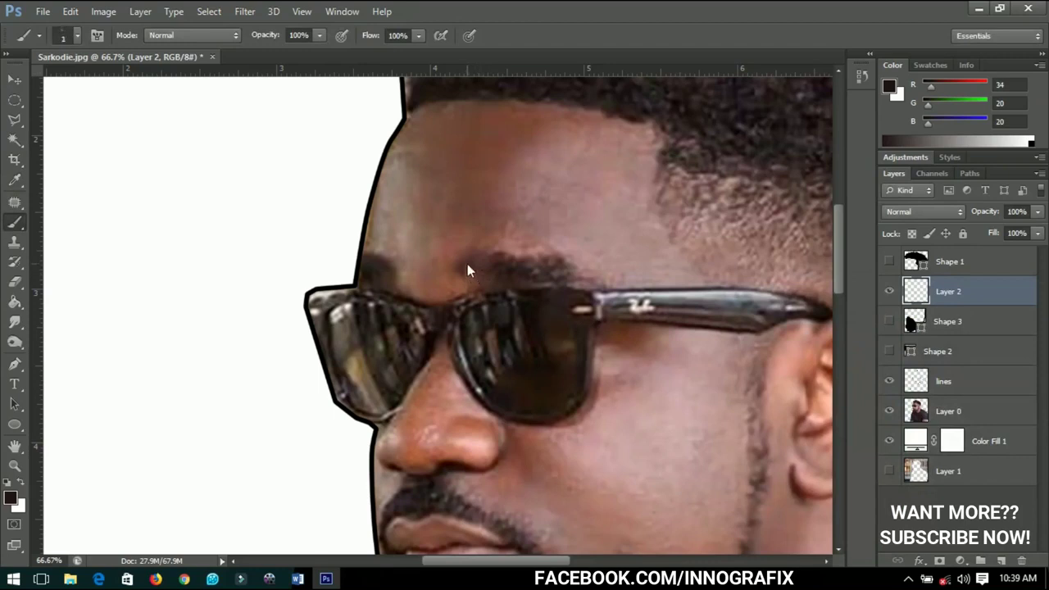
key(bracketright)
key(bracketright)
key(bracketright)
key(bracketright)
key(bracketright)
key(bracketright)
key(bracketright)
key(bracketright)
key(bracketright)
key(bracketright)
key(bracketright)
drag(480, 273, 530, 276)
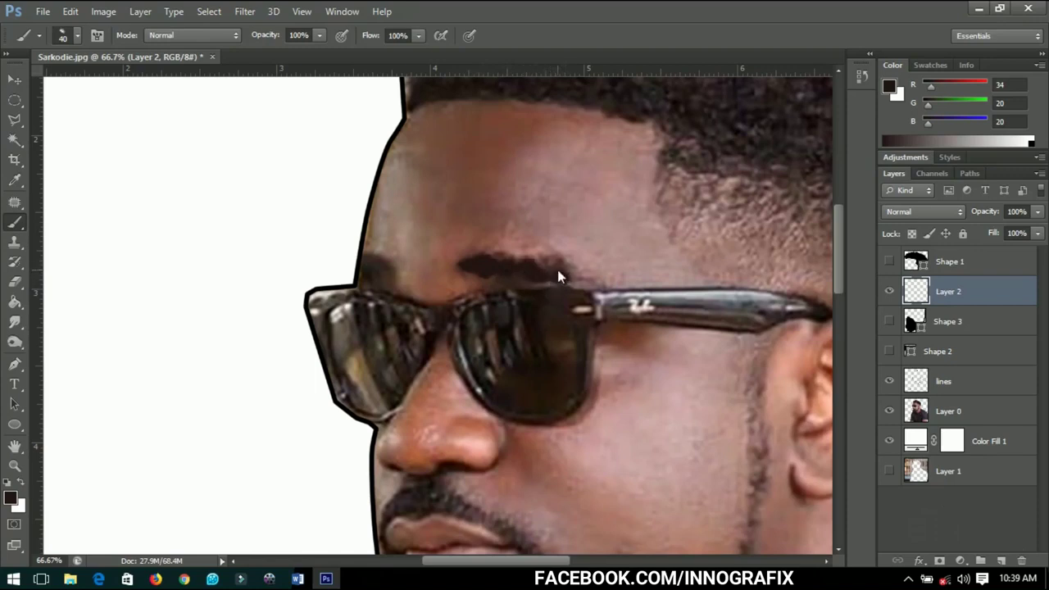
drag(548, 266, 561, 265)
drag(385, 273, 385, 264)
drag(380, 263, 380, 276)
- Rename the painted eyebrow layer as "eye lashes" and switch to the Move tool
double_click(950, 293)
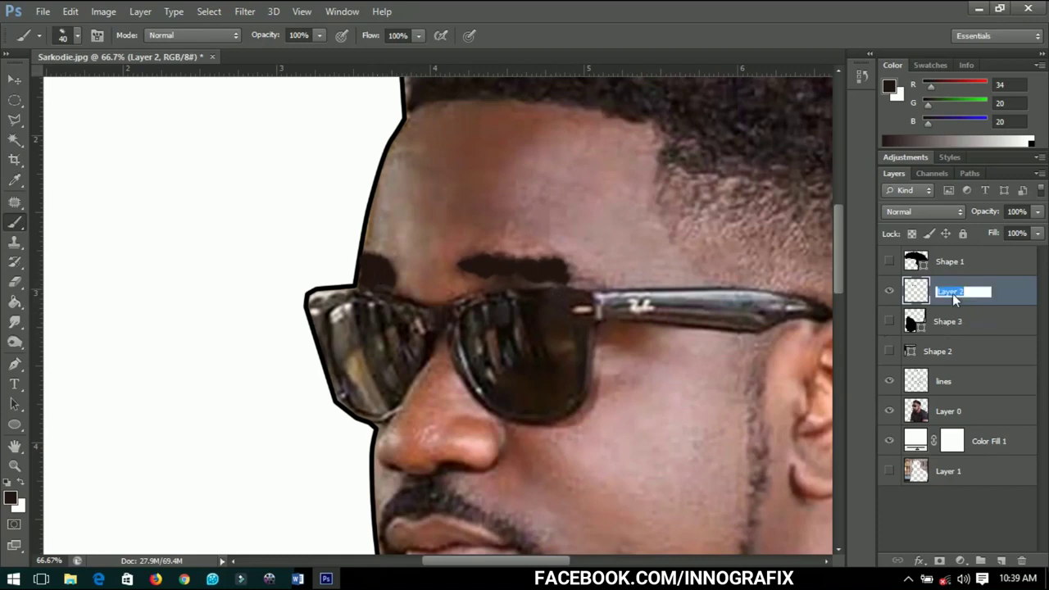
text(layer)
text( lashes)
key(Return)
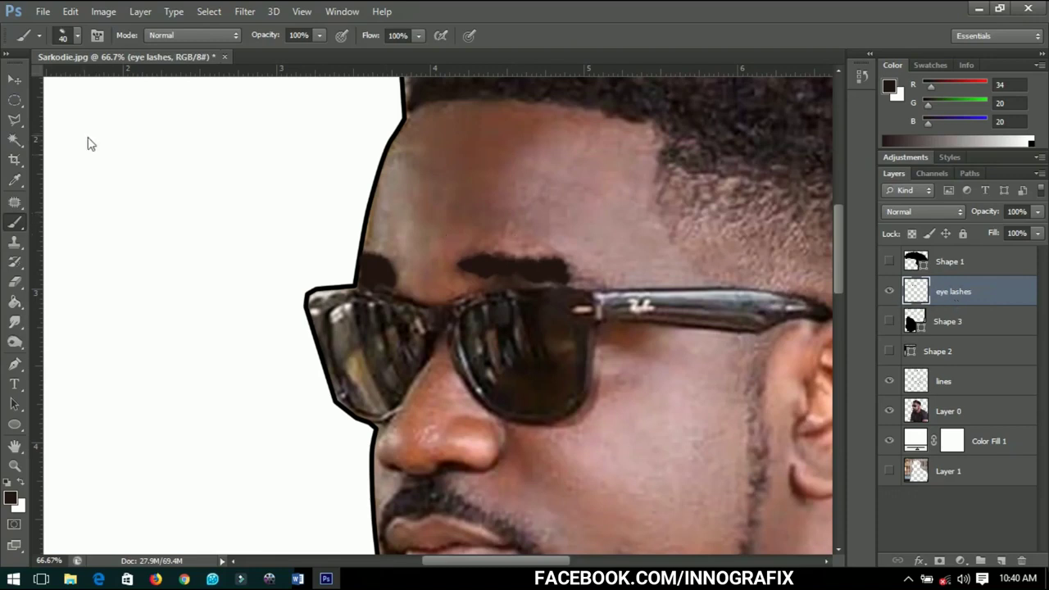
click(15, 79)
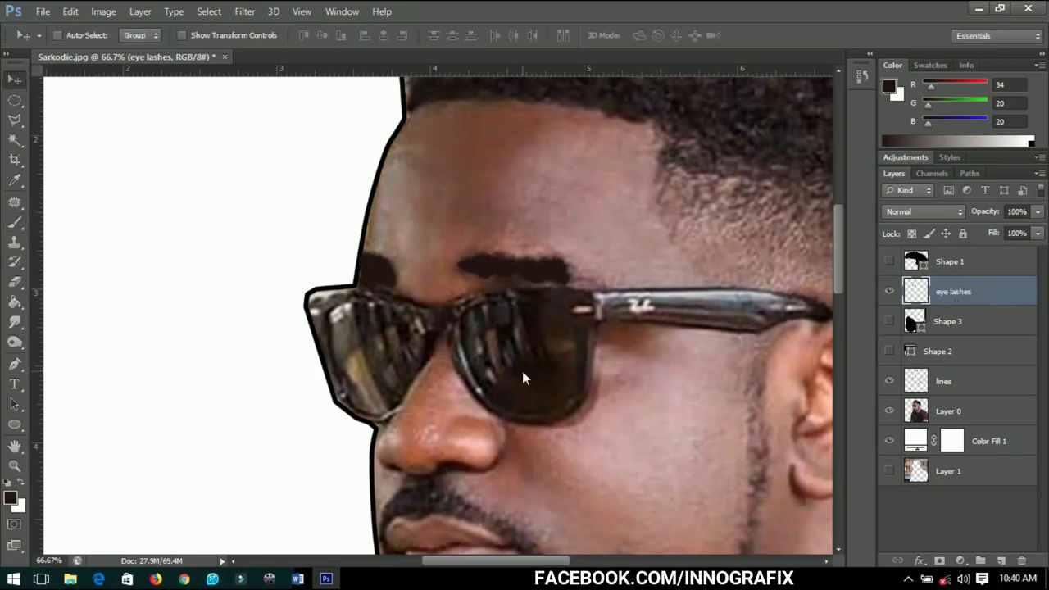
- Show Shape 1, Shape 2 and Shape 3 and hide Layer 0 to inspect the line drawing without the photo
key(ctrl+0)
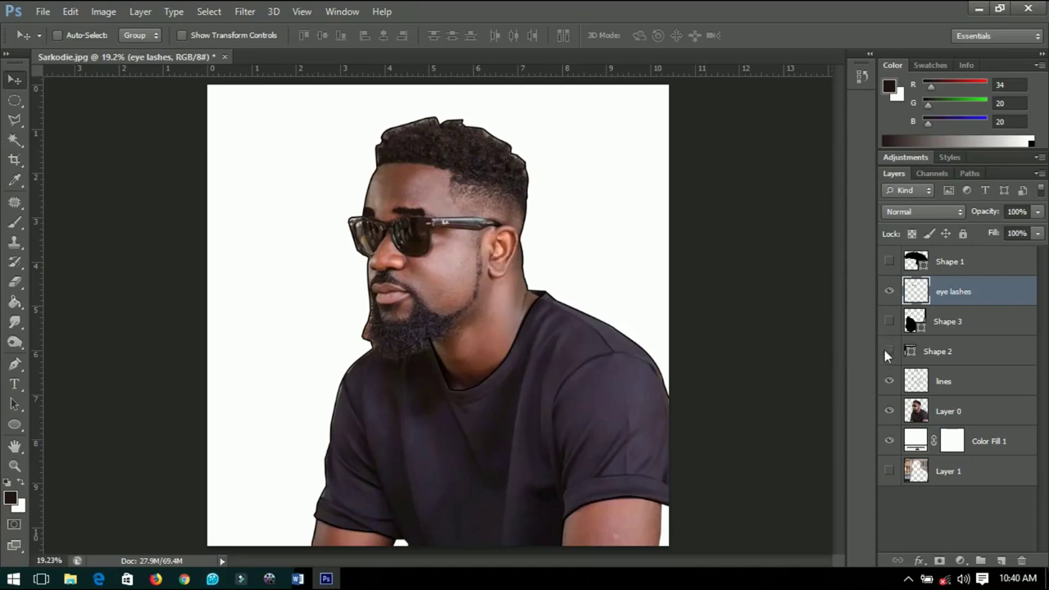
click(887, 351)
click(889, 321)
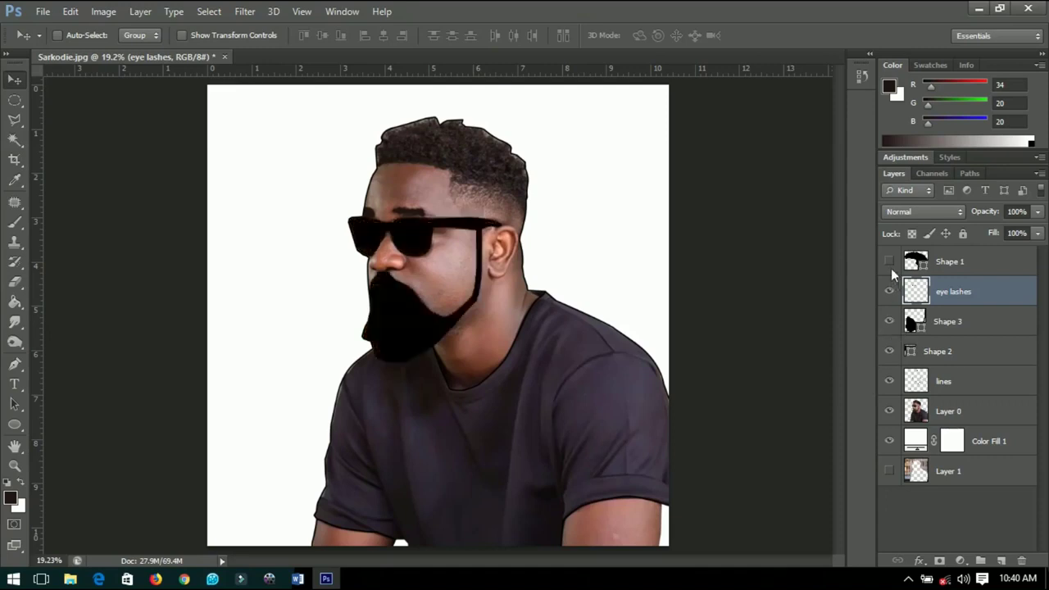
click(889, 263)
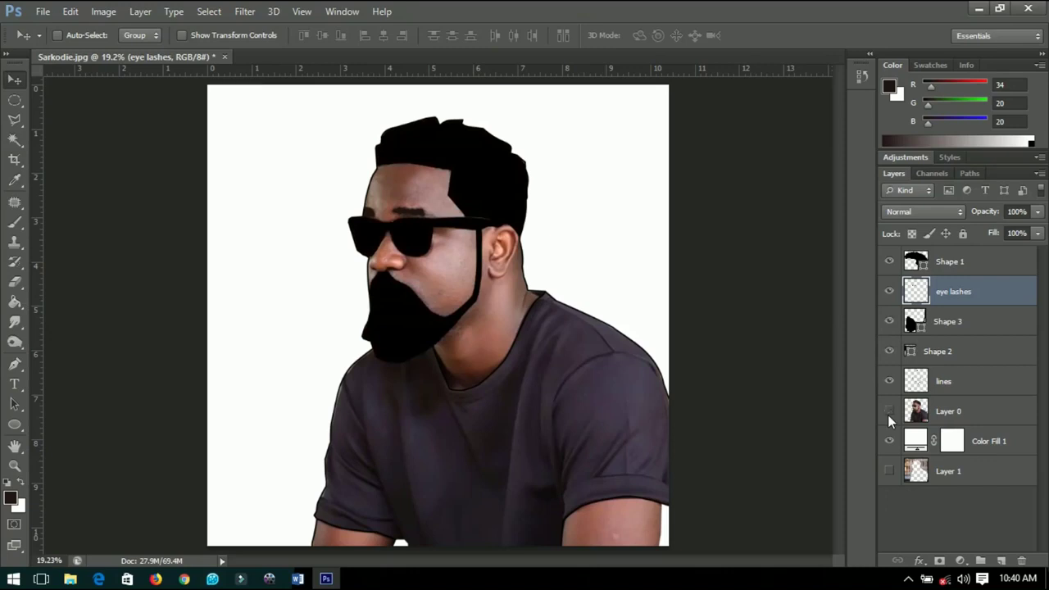
click(888, 411)
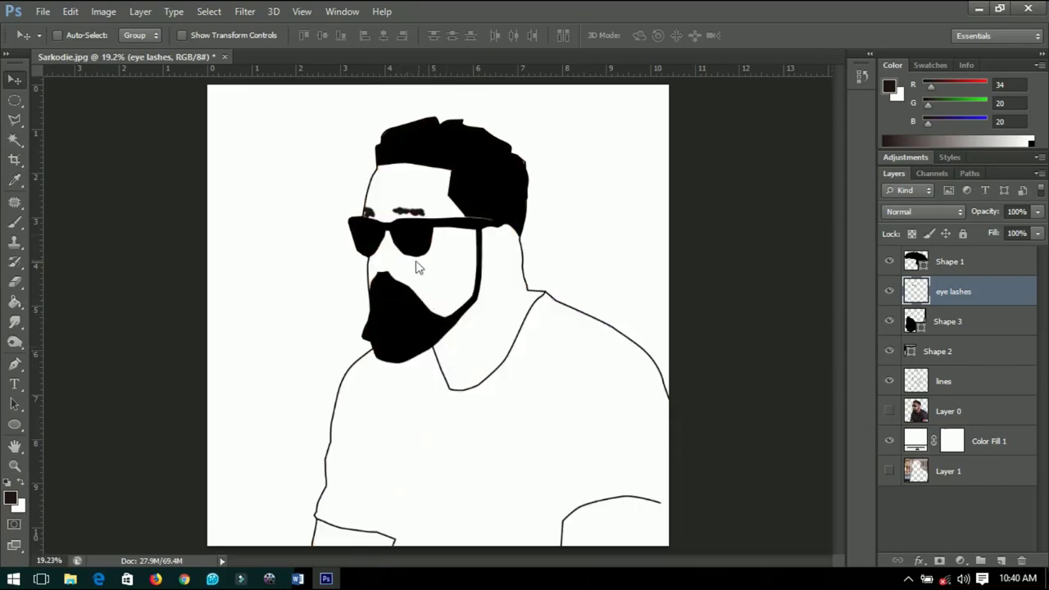
scroll(401, 289, down, 1)
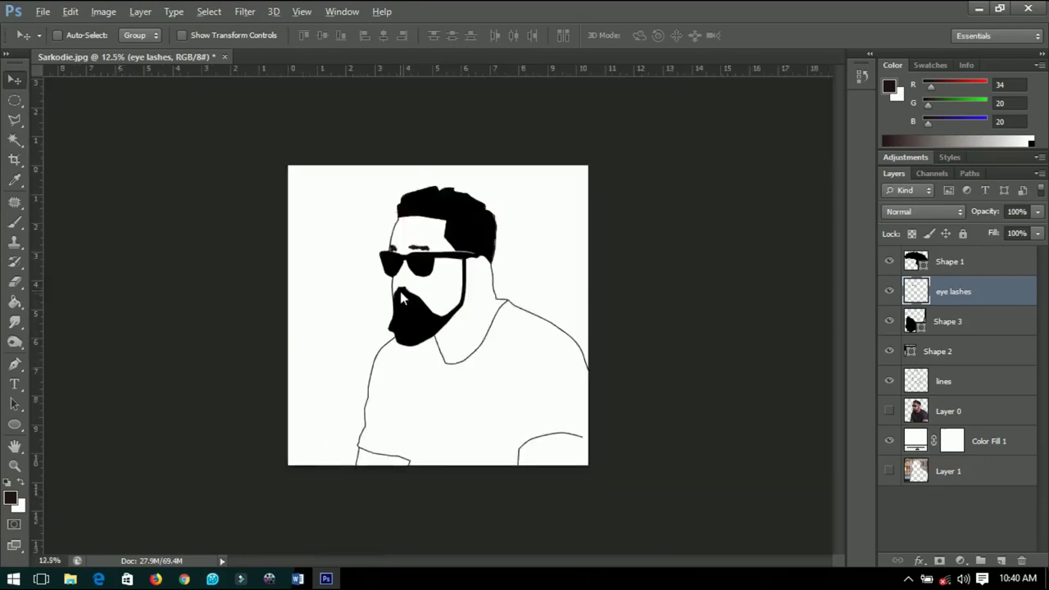
scroll(399, 338, up, 2)
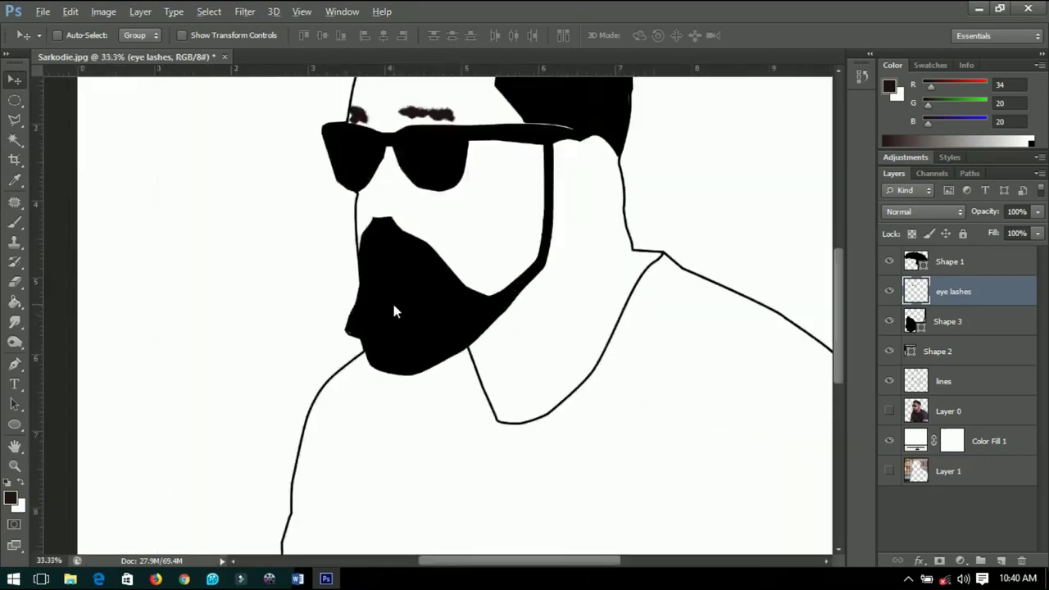
scroll(393, 312, up, 1)
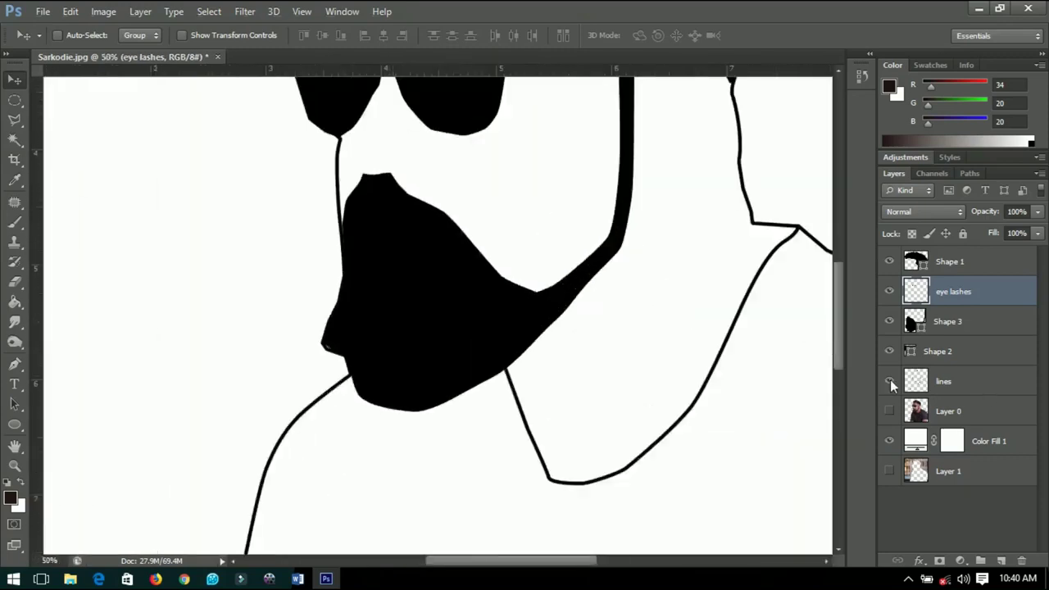
- Hide the lines, eye lashes and all three shape layers, show the photo on Layer 0, and select Shape 3
drag(889, 380, 890, 327)
click(890, 326)
click(890, 322)
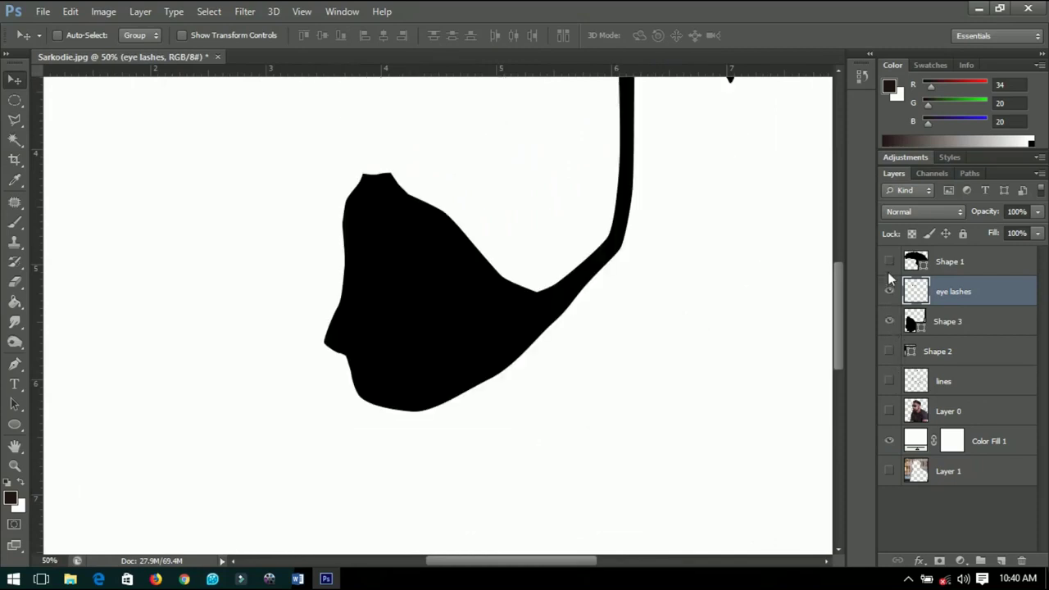
click(888, 270)
click(890, 291)
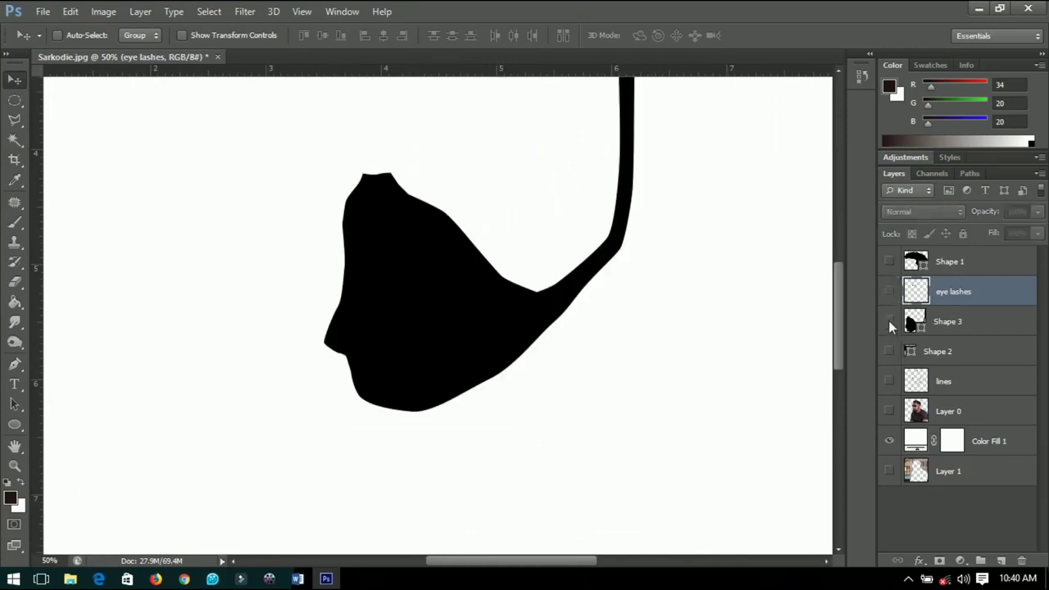
click(889, 321)
click(889, 321)
click(890, 411)
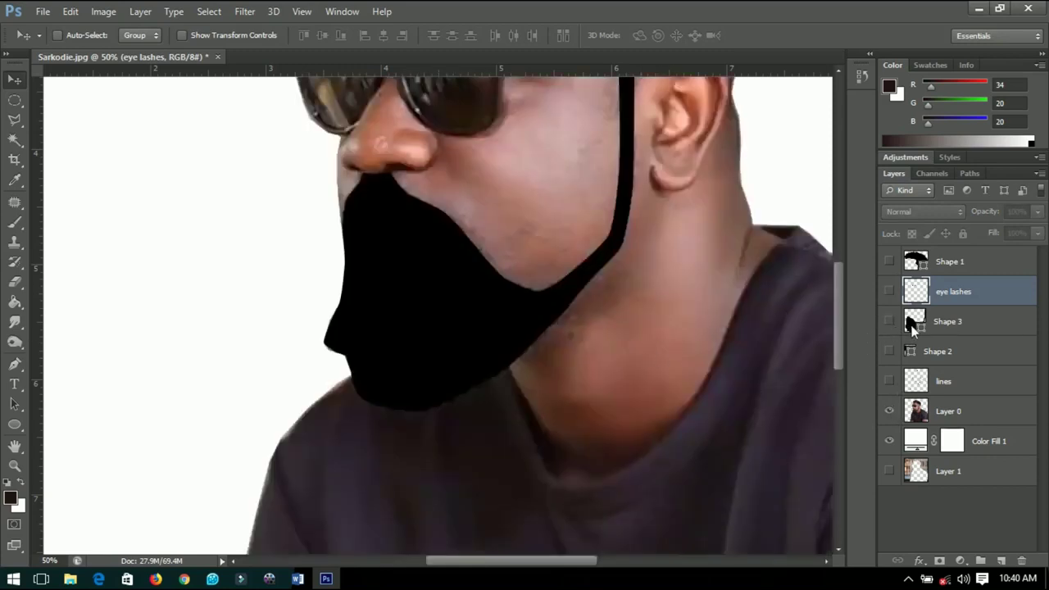
click(949, 327)
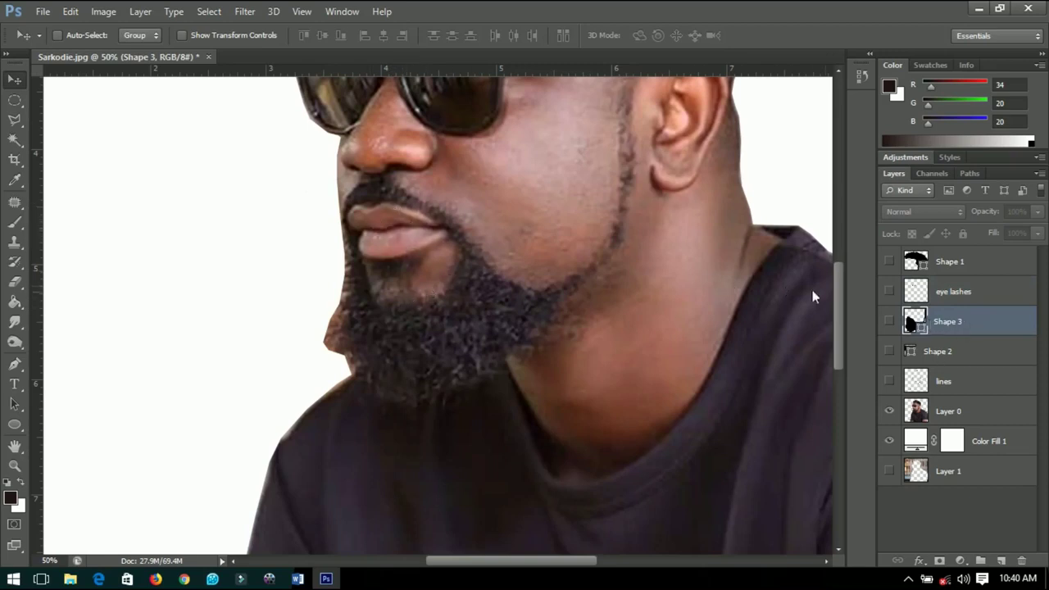
- Draw a black-filled Pen shape about 143 by 74 px over the small beard patch directly below the lower lip
click(14, 364)
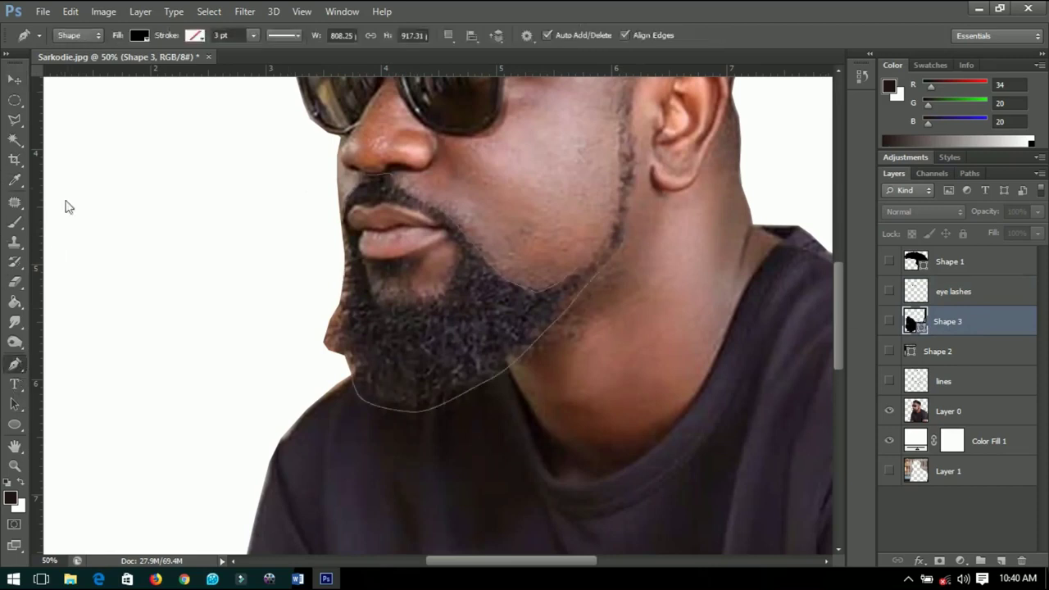
click(370, 258)
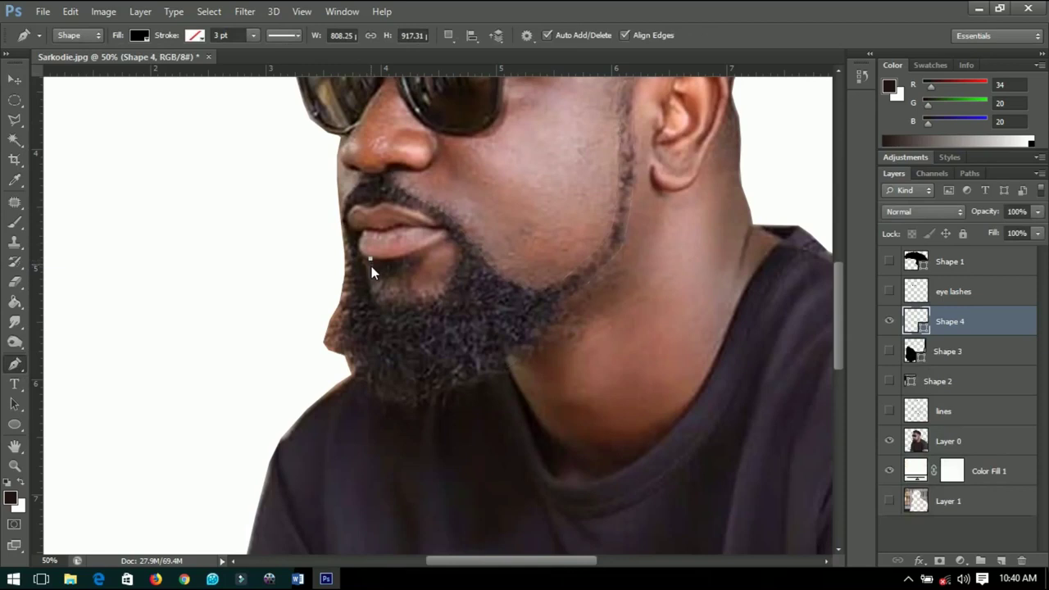
click(375, 275)
click(394, 279)
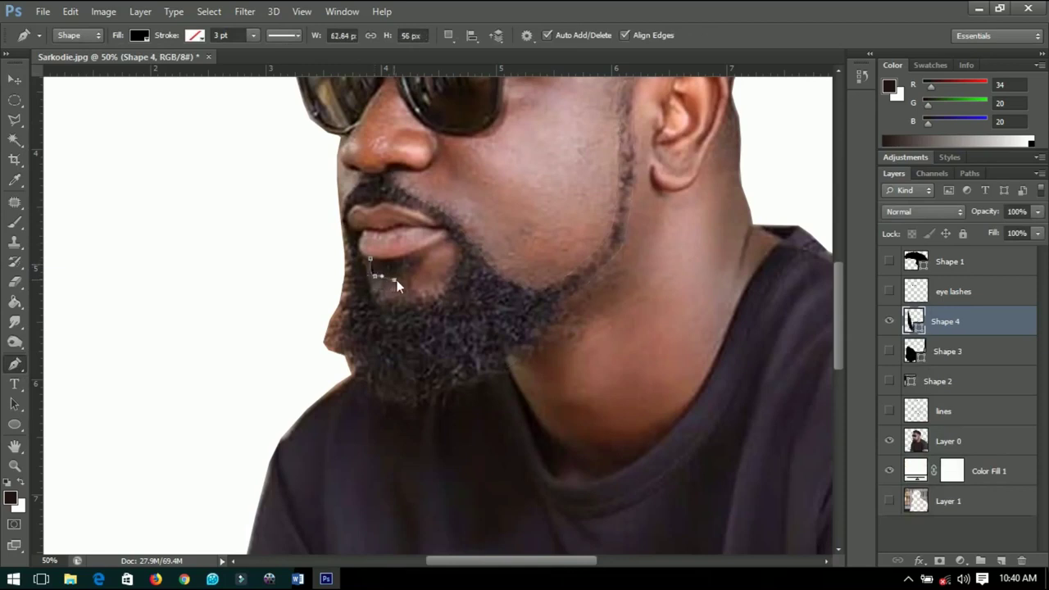
click(410, 274)
click(419, 264)
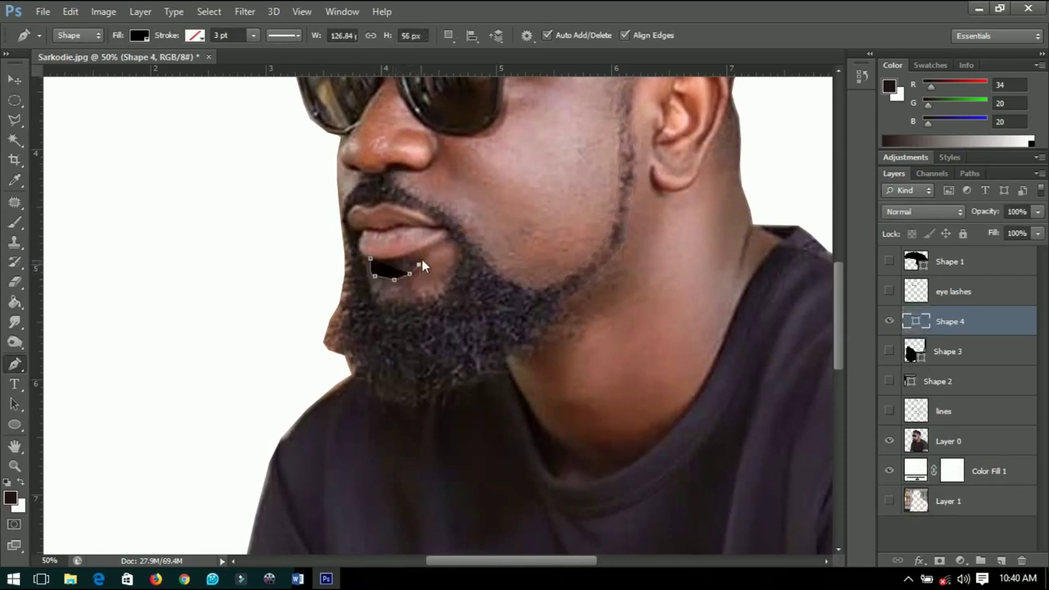
click(425, 251)
click(371, 260)
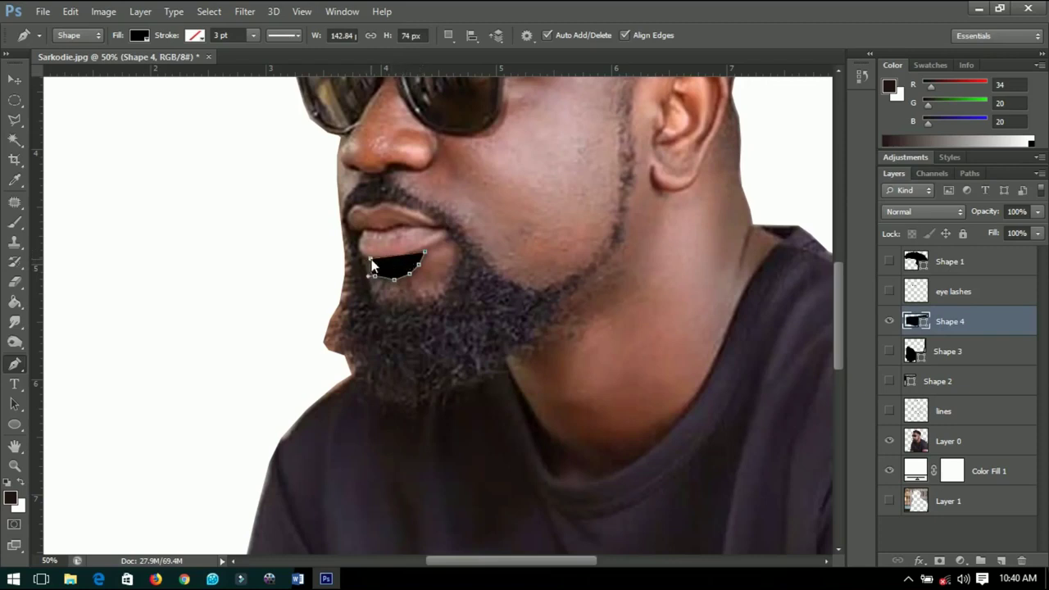
click(14, 79)
- Start a new black-filled Pen shape above Shape 2, tracing the left end of the upper lip
scroll(399, 222, up, 2)
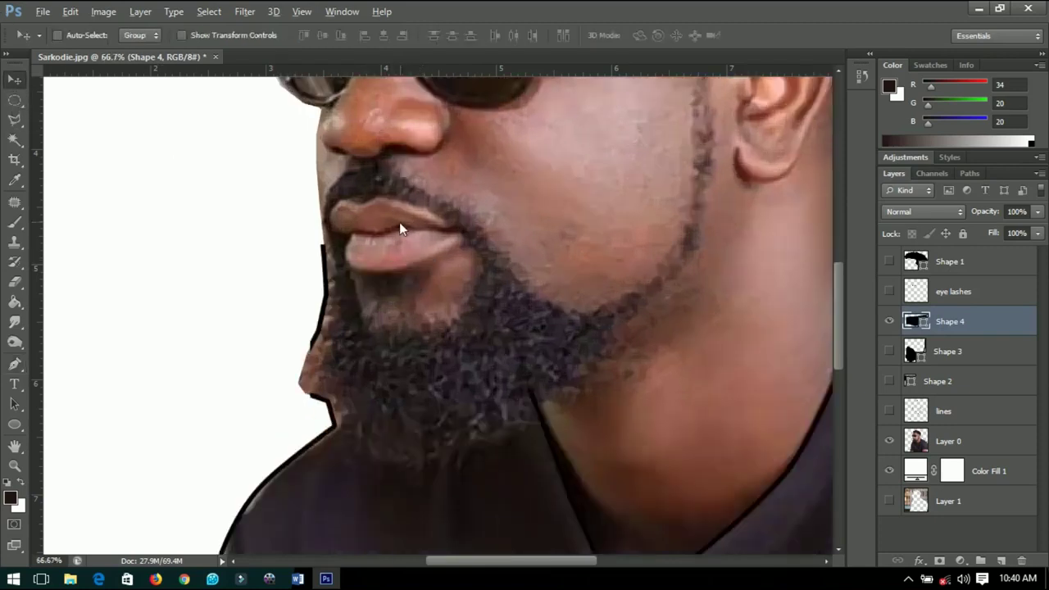
drag(369, 241, 449, 270)
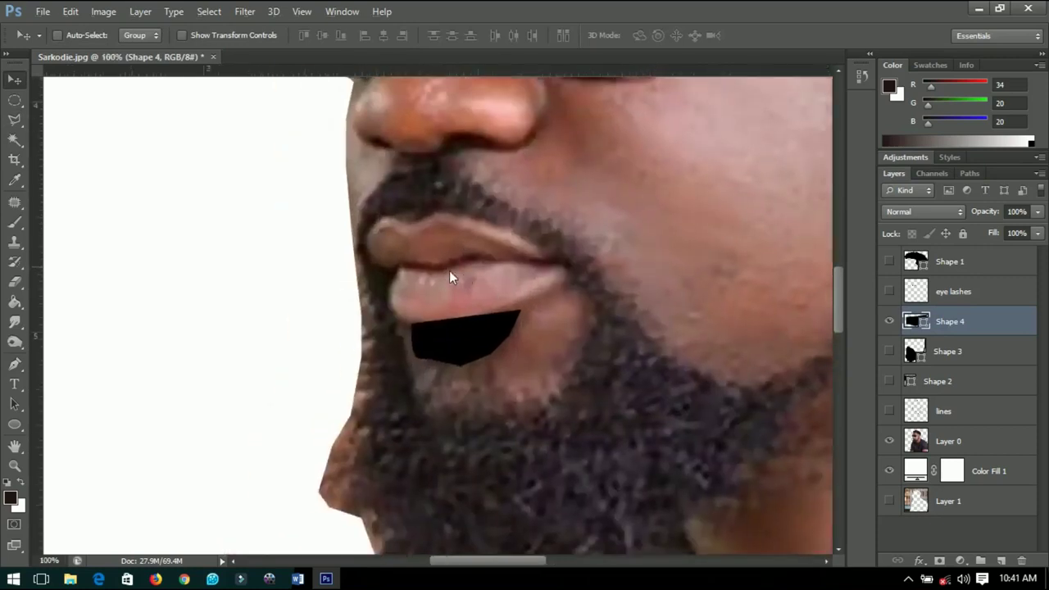
click(14, 363)
scroll(442, 210, up, 1)
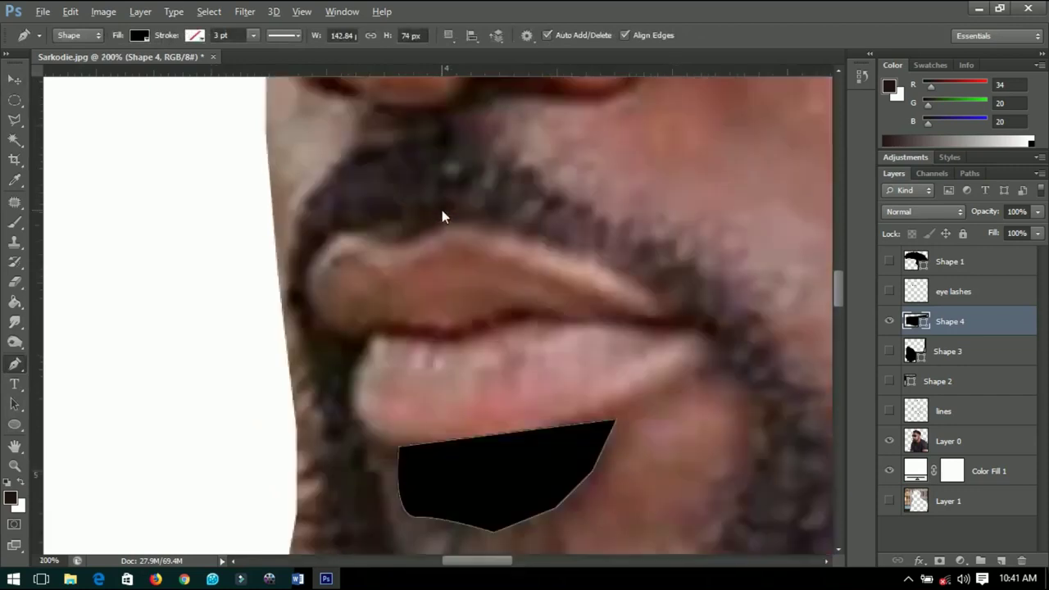
click(943, 380)
drag(234, 298, 319, 191)
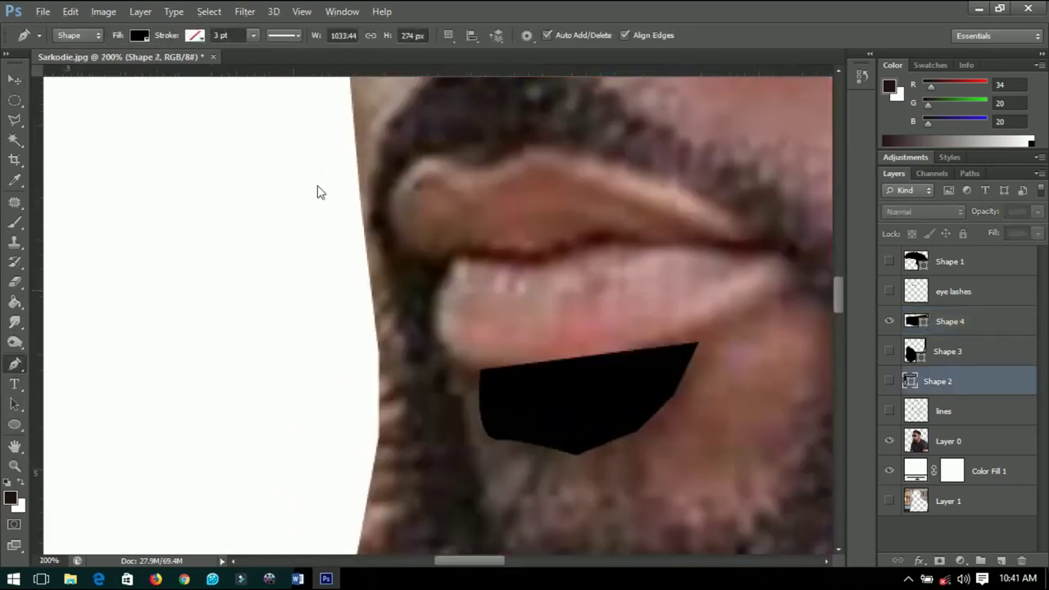
scroll(320, 192, down, 1)
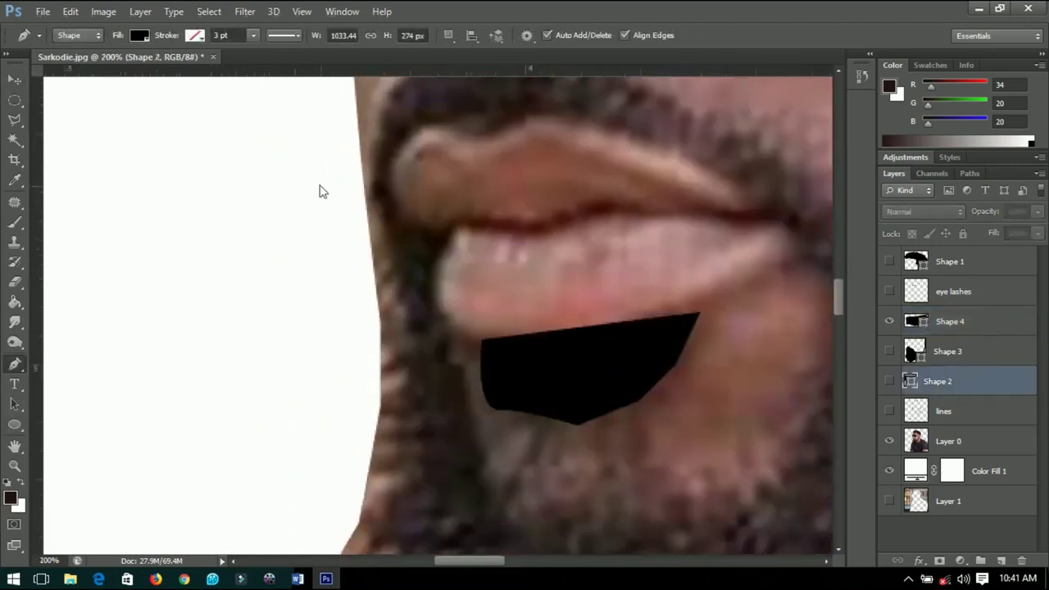
click(398, 207)
click(397, 172)
drag(404, 159, 424, 140)
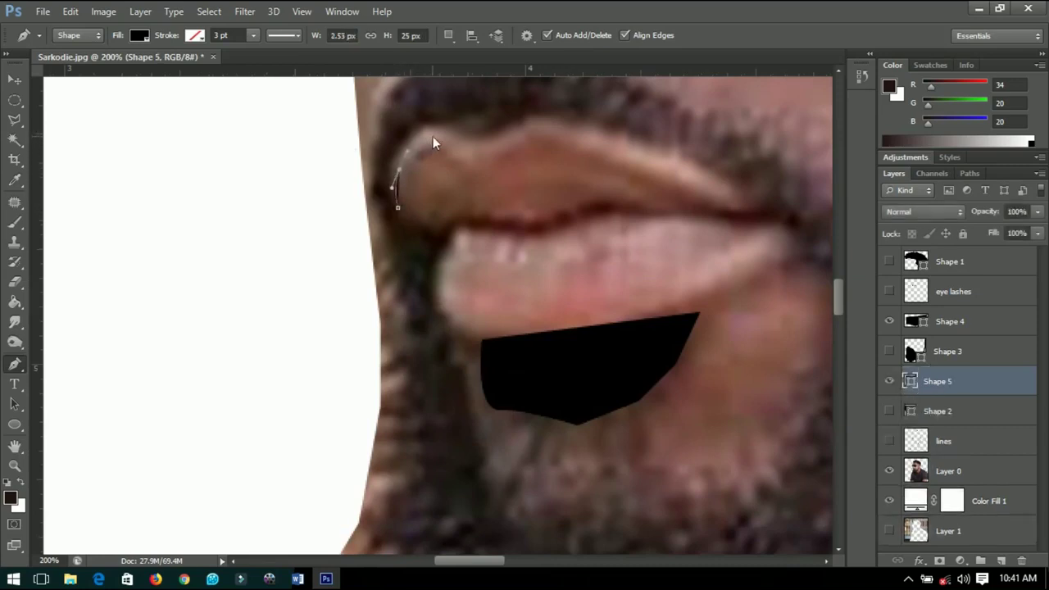
click(433, 137)
click(479, 153)
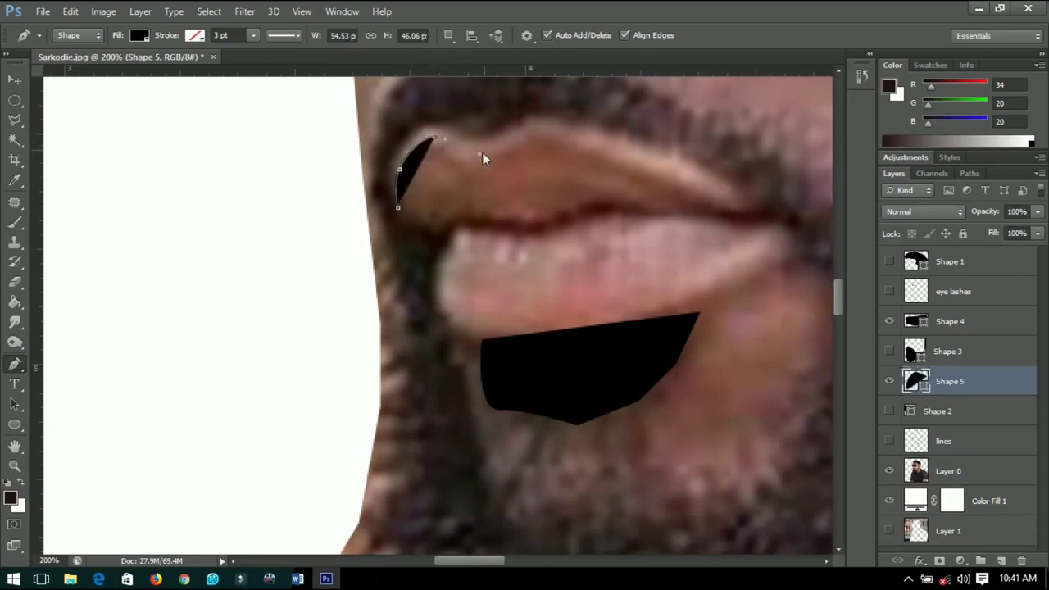
click(526, 131)
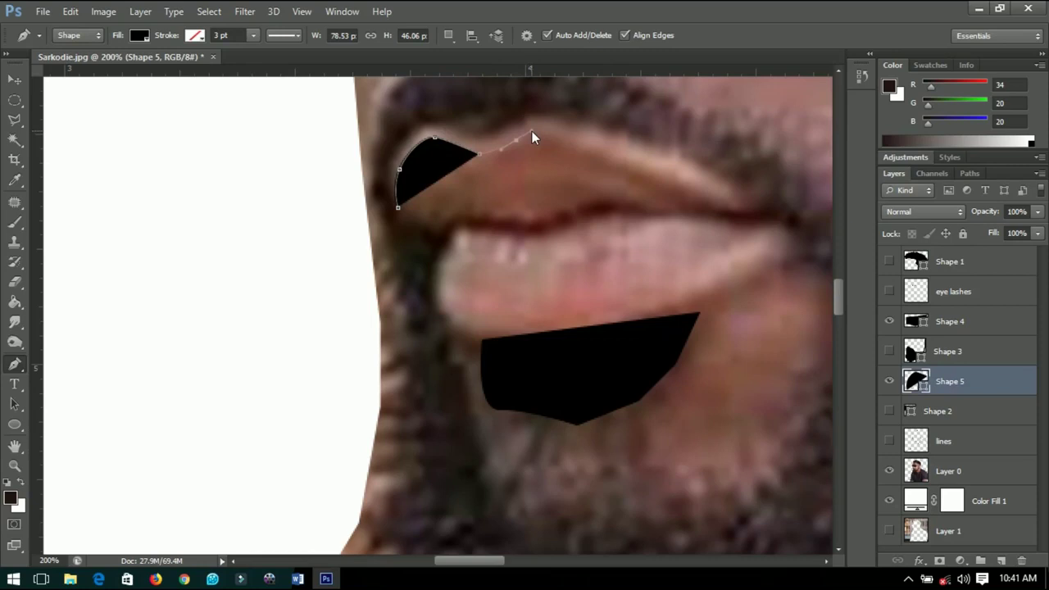
key(ctrl+alt+z)
key(ctrl+alt+z)
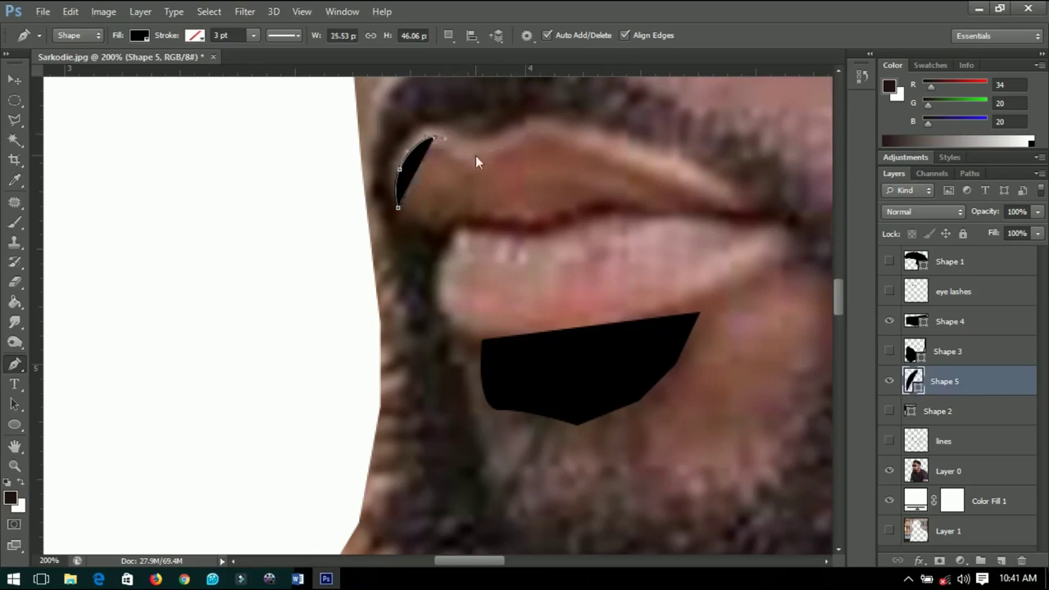
- Continue the lip outline through the upper lip's dip and peak and down its edge to the right mouth corner
click(475, 155)
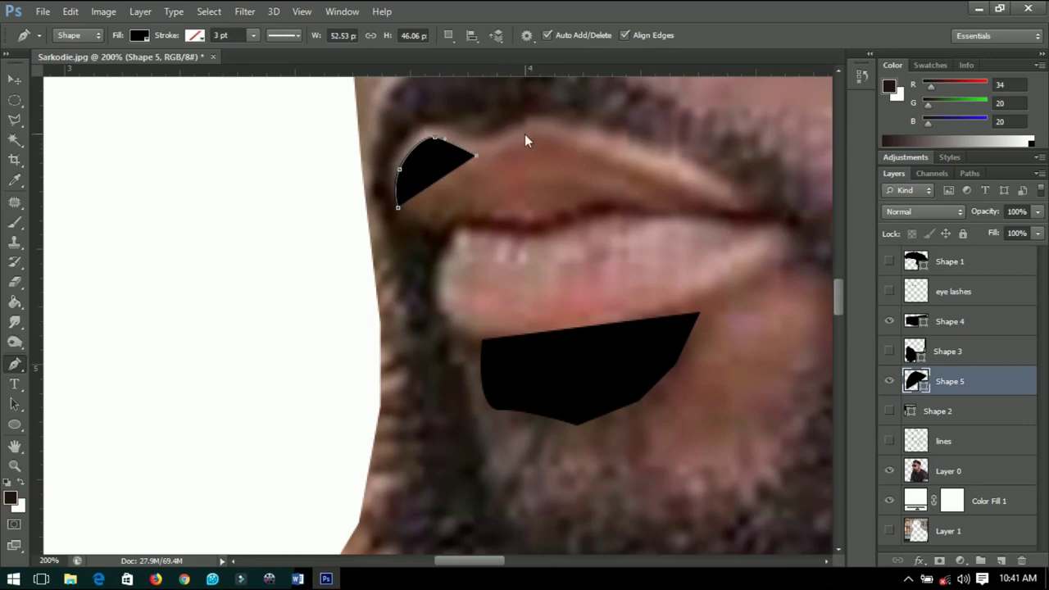
drag(535, 133, 556, 134)
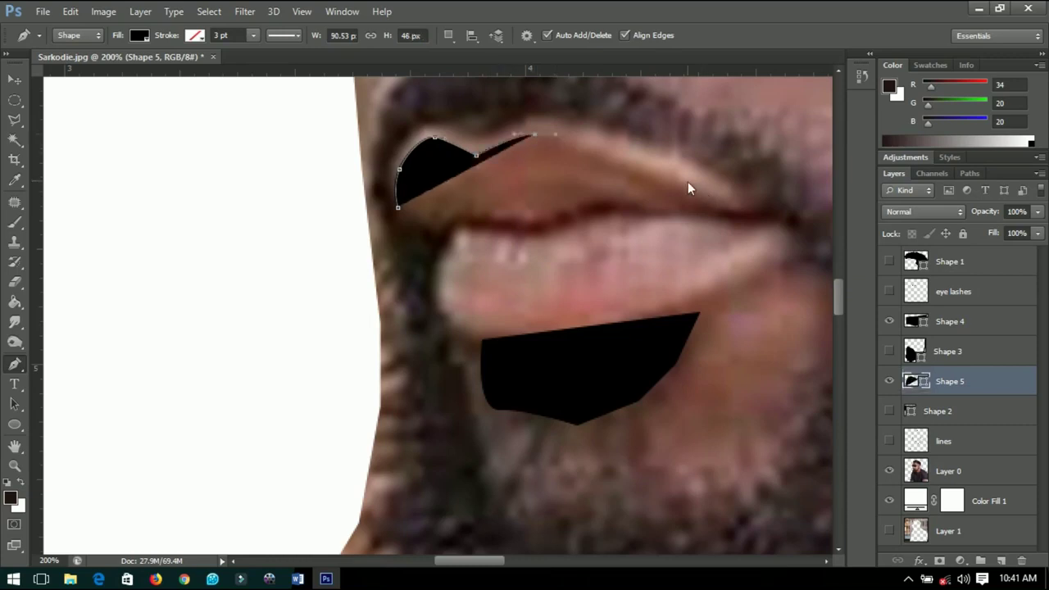
drag(687, 181, 692, 182)
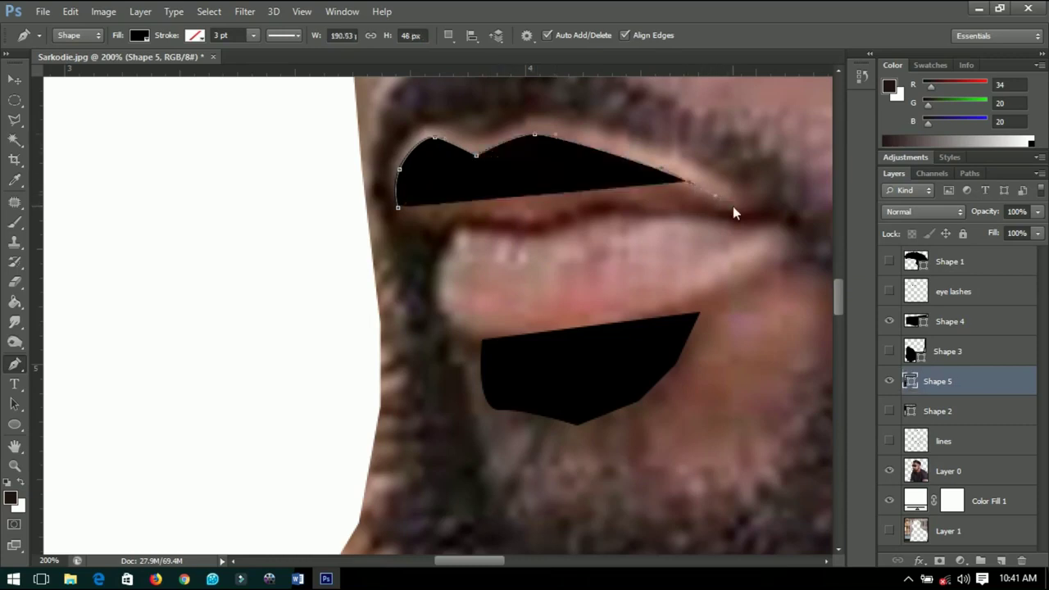
drag(747, 210, 794, 235)
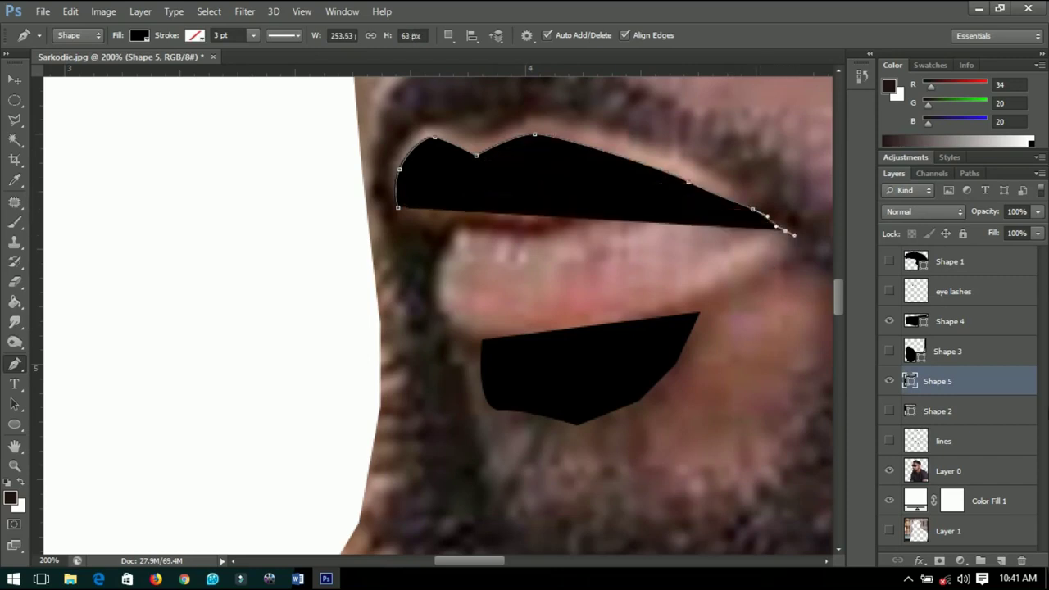
- Hide Shape 4 and extend the lip outline around the right mouth corner and along the lower lip's bottom edge
click(890, 321)
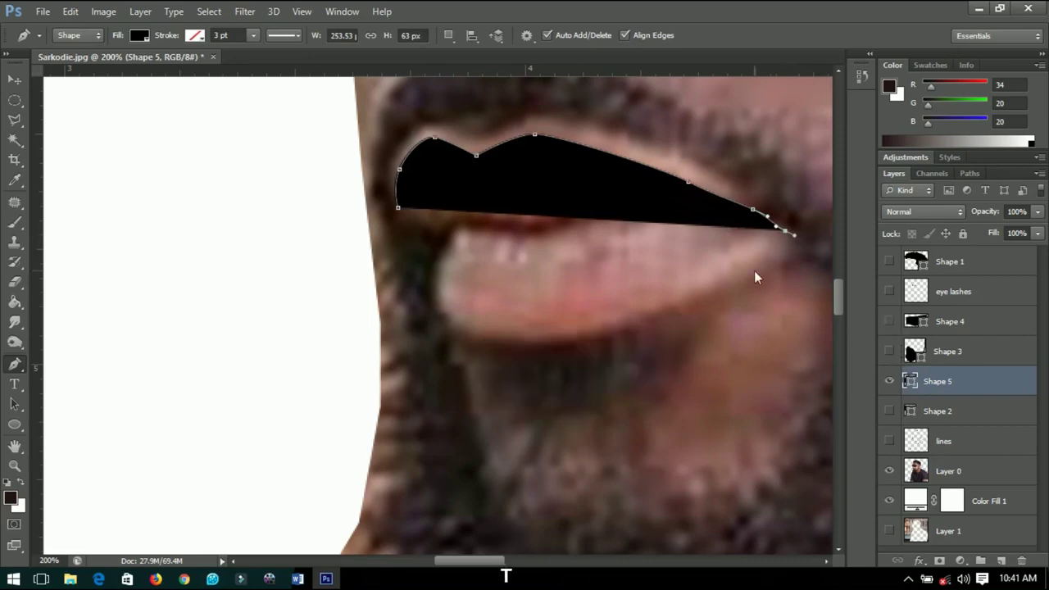
click(808, 249)
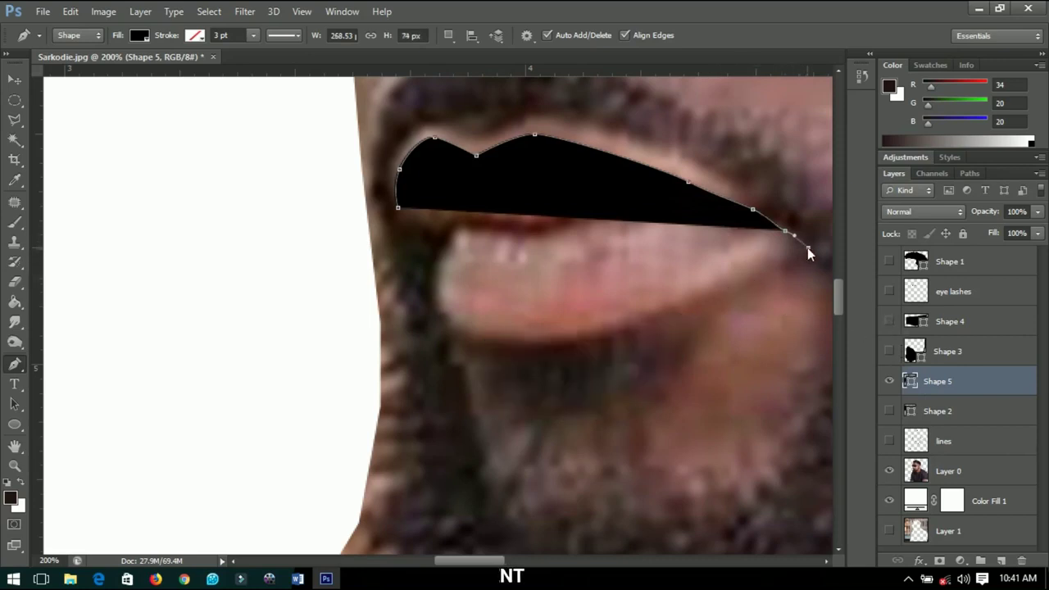
click(669, 308)
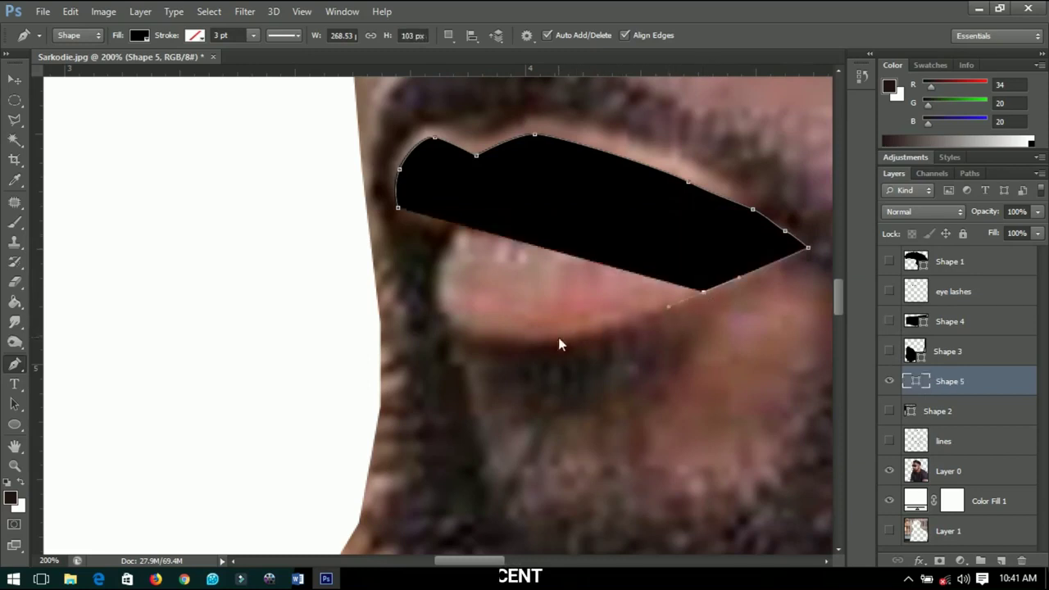
drag(559, 339, 517, 341)
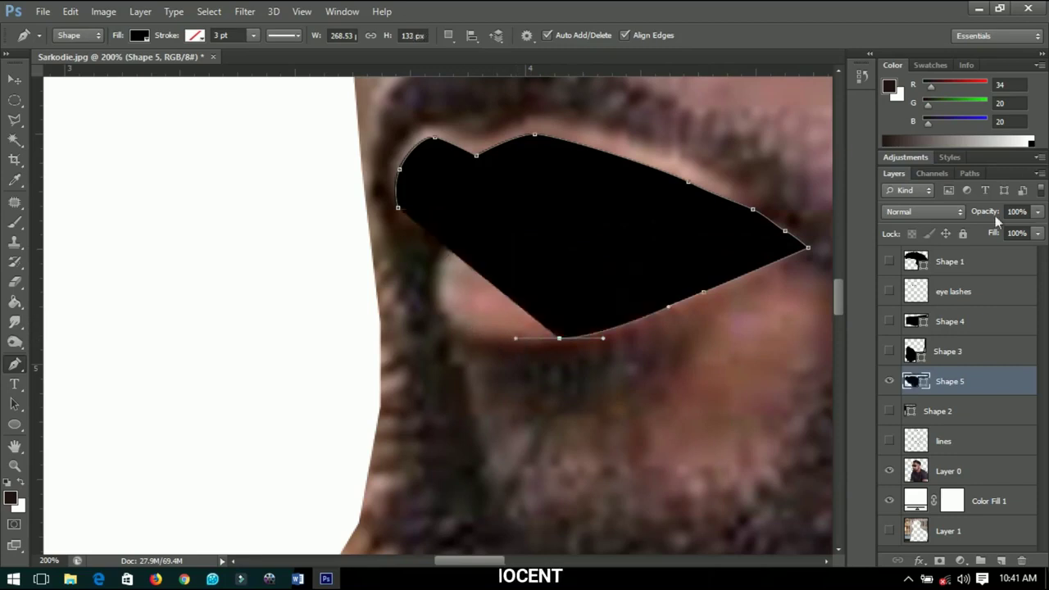
- Set the lip shape's opacity to 0% and close its outline around the left side of the mouth
click(1016, 211)
text(0)
key(Return)
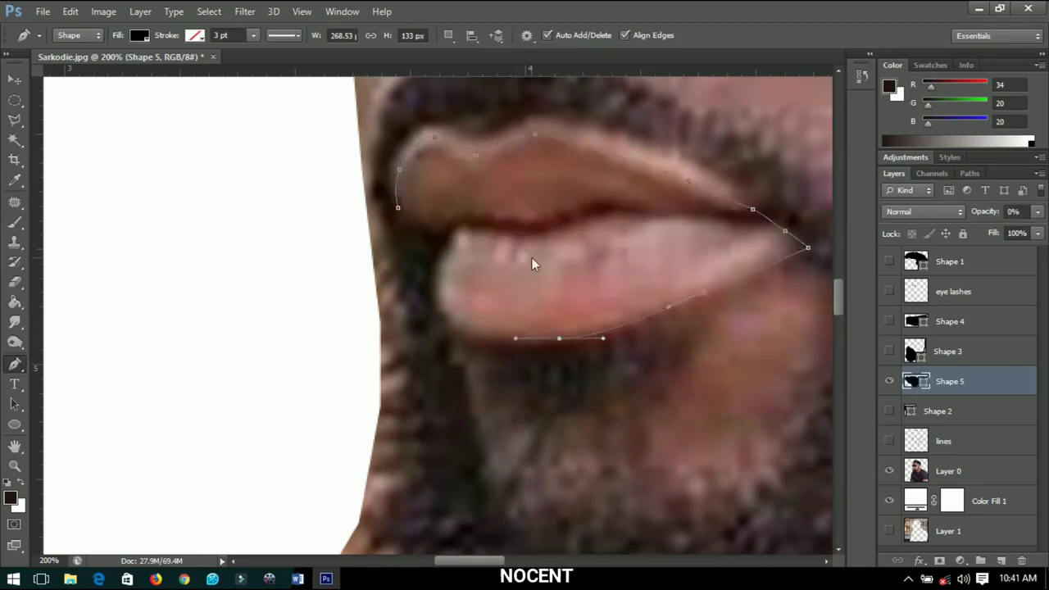
drag(461, 334, 399, 210)
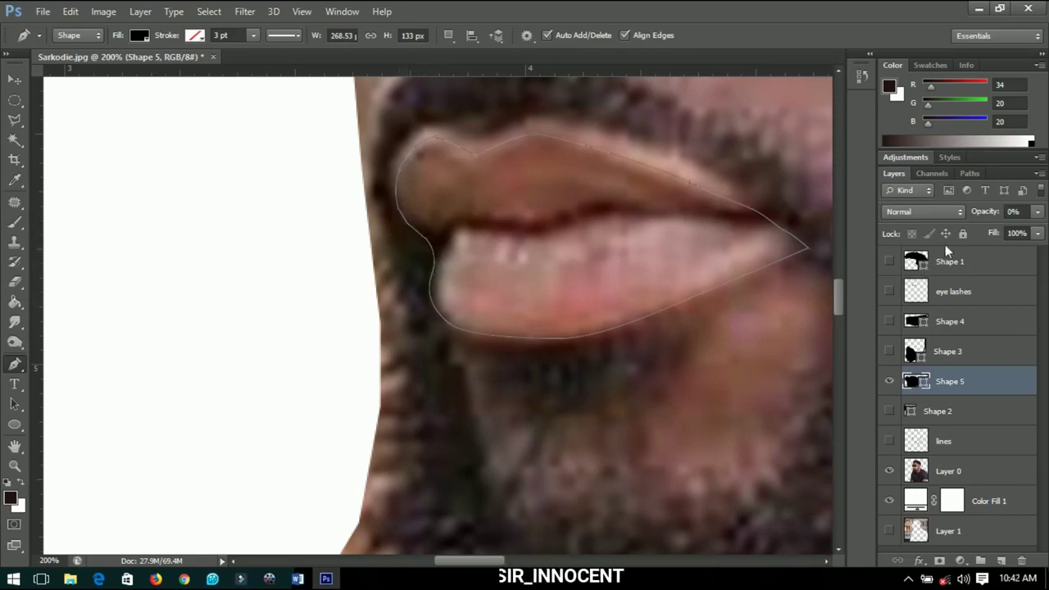
- Change the lip shape's fill to pink #ca7676 and set its opacity to 100%
double_click(915, 383)
click(591, 305)
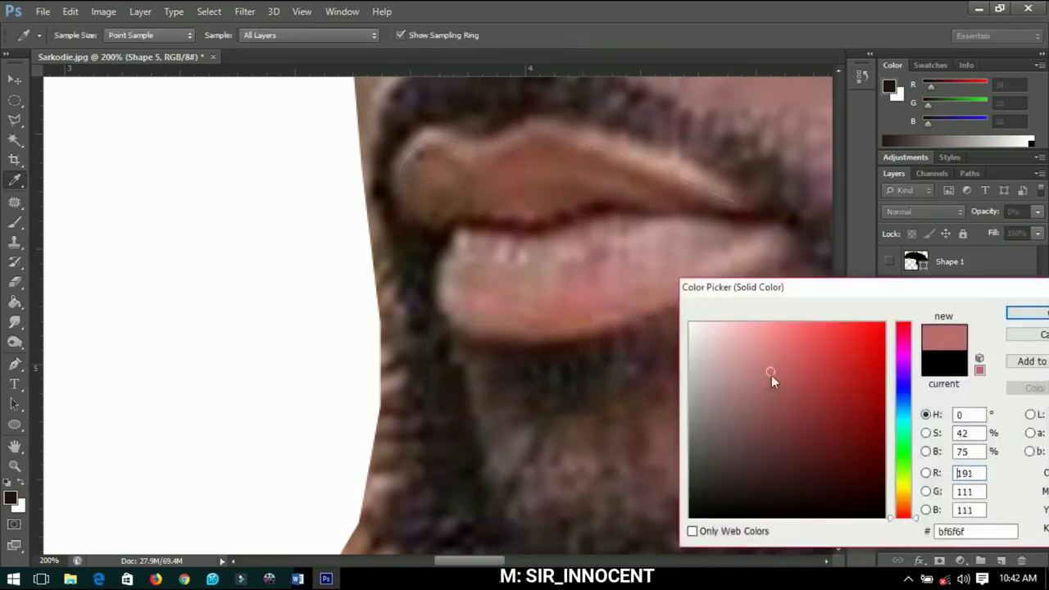
drag(771, 376, 770, 362)
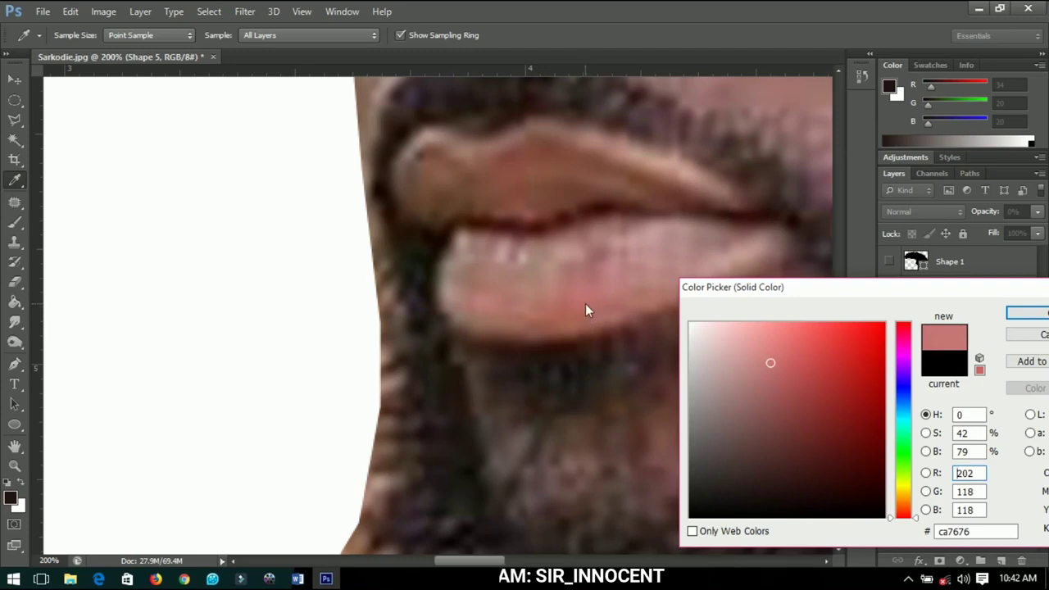
click(1025, 313)
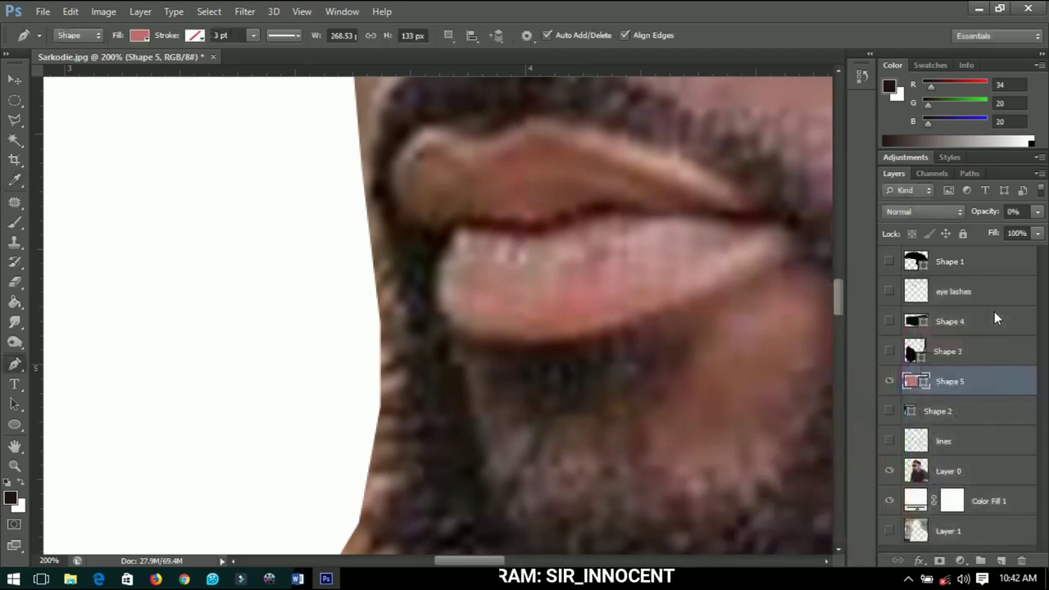
drag(996, 216, 1016, 214)
key(v)
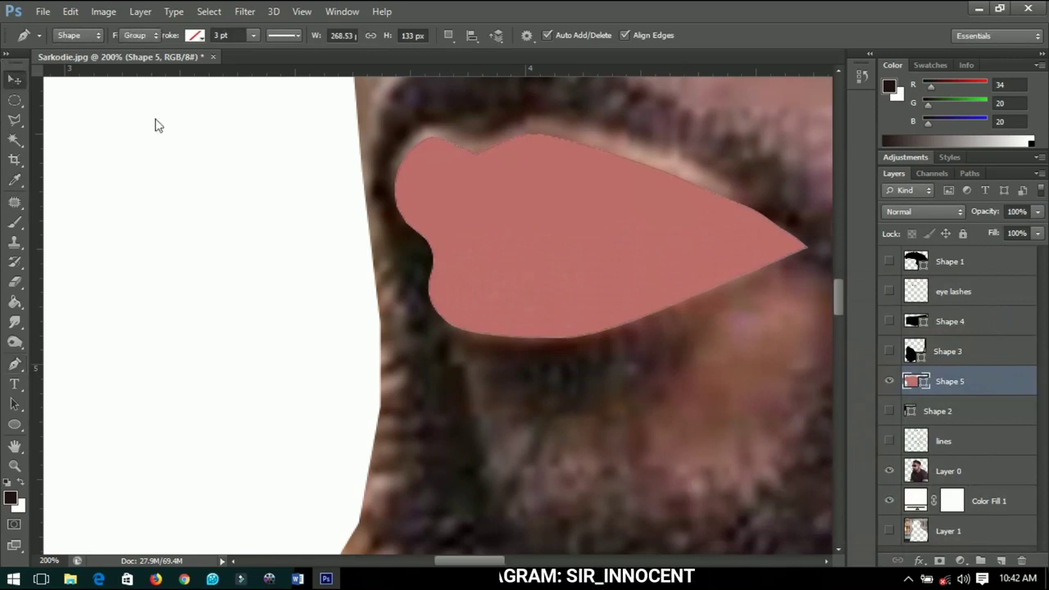
- Hide the photo on Layer 0 and show the lines, eye lashes and all other shape layers
scroll(326, 287, down, 1)
scroll(418, 319, up, 1)
scroll(438, 318, down, 4)
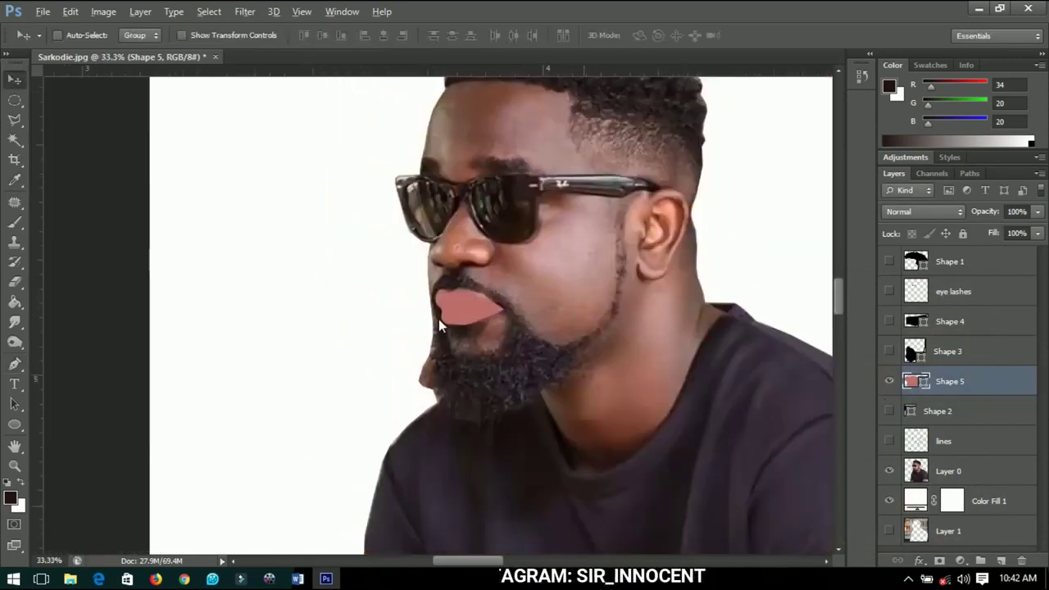
click(889, 470)
click(889, 398)
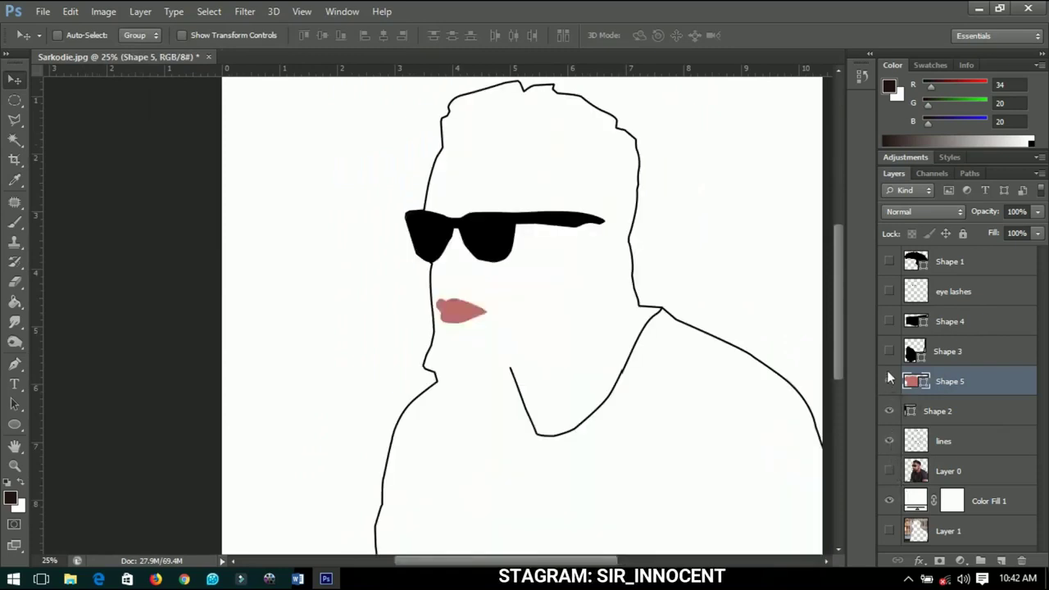
click(889, 321)
click(889, 290)
click(889, 261)
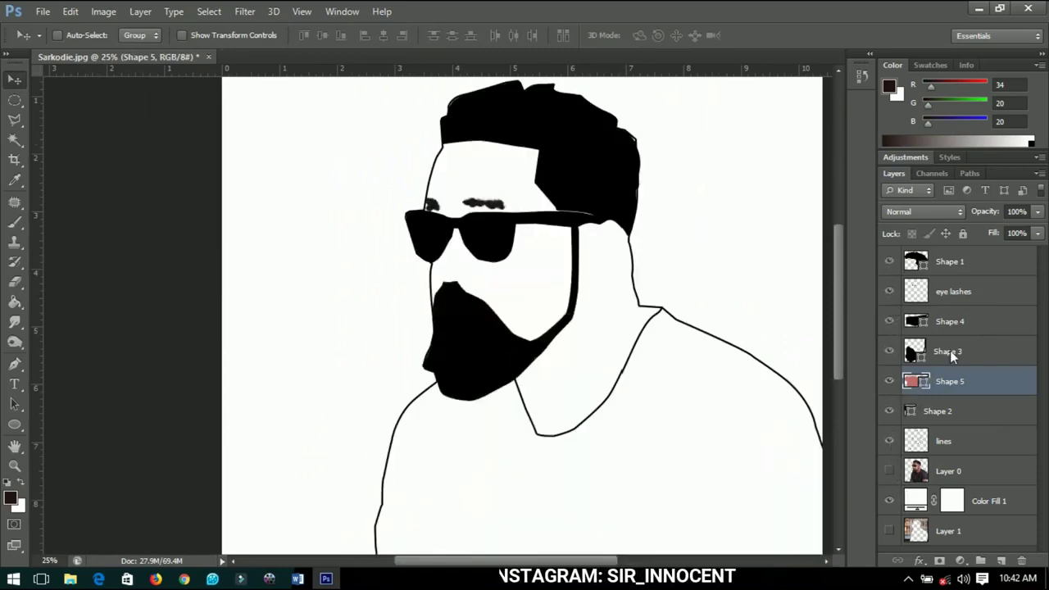
- Toggle the beard layer Shape 3 off and on, and show the photo on Layer 0 beneath the shapes
click(946, 351)
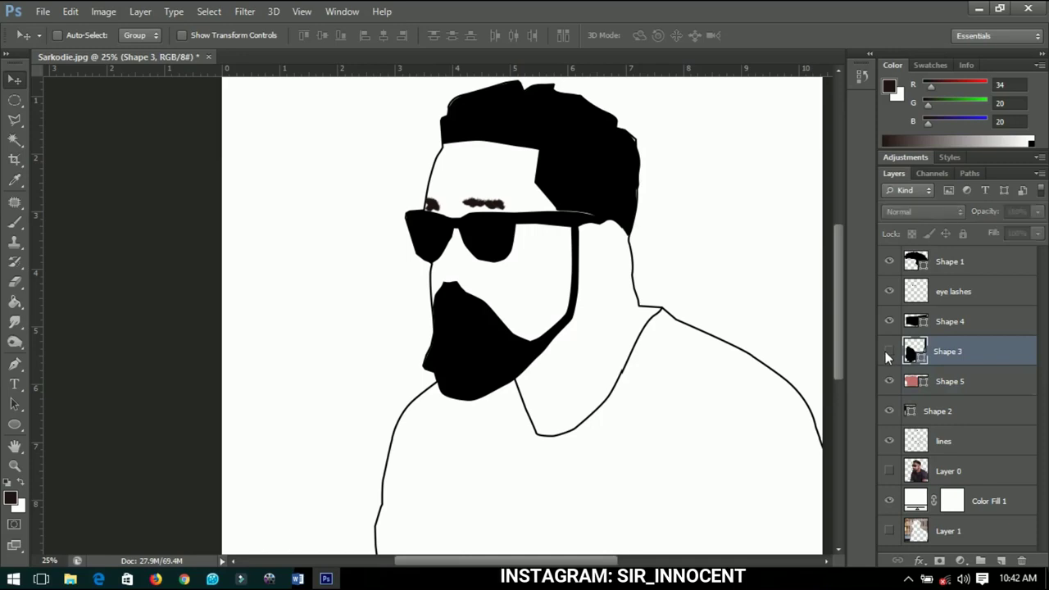
click(886, 352)
click(889, 351)
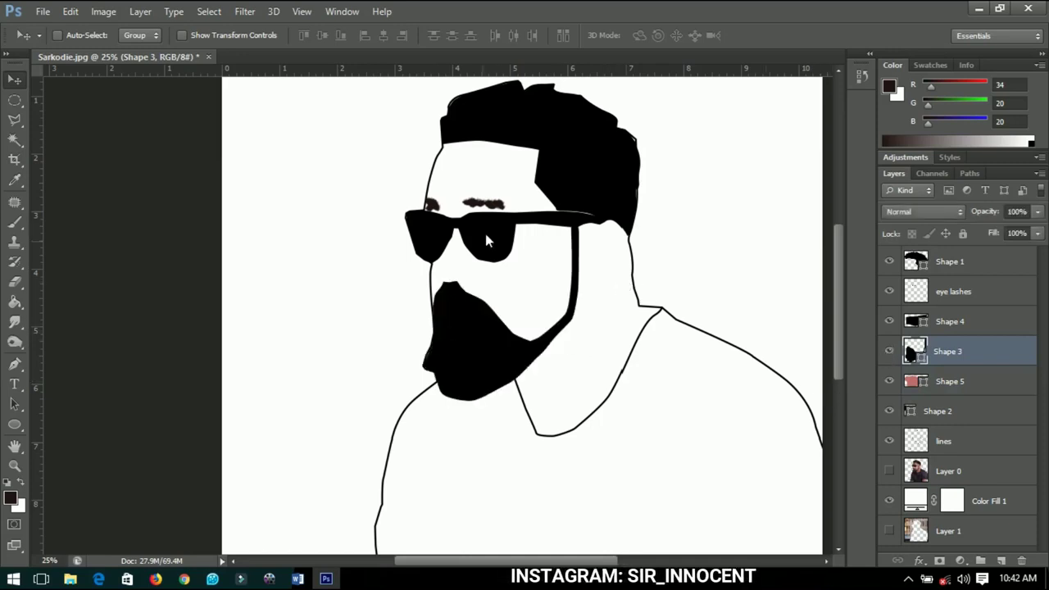
scroll(475, 303, up, 2)
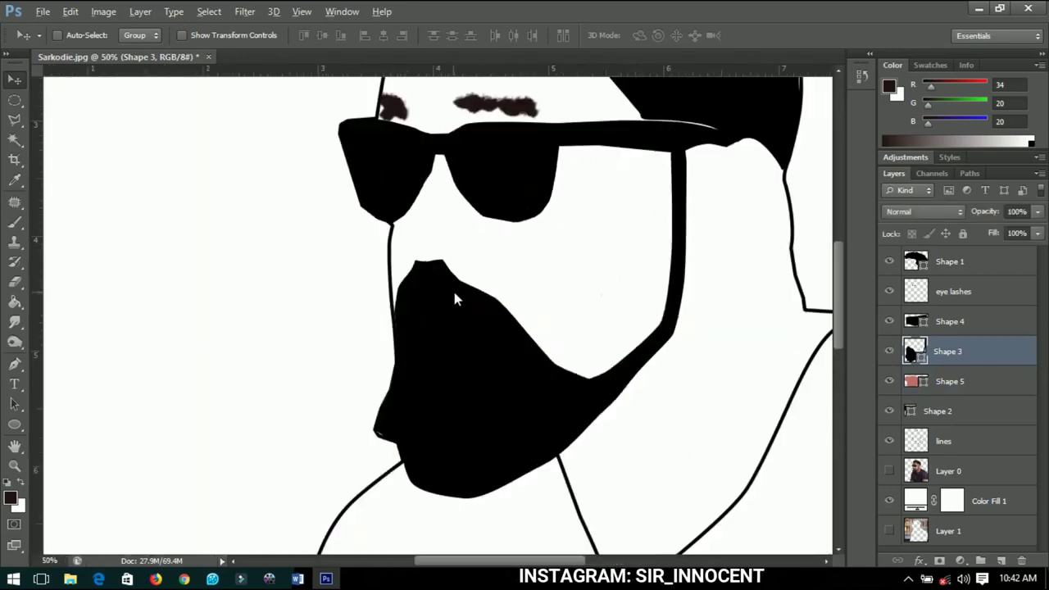
click(890, 470)
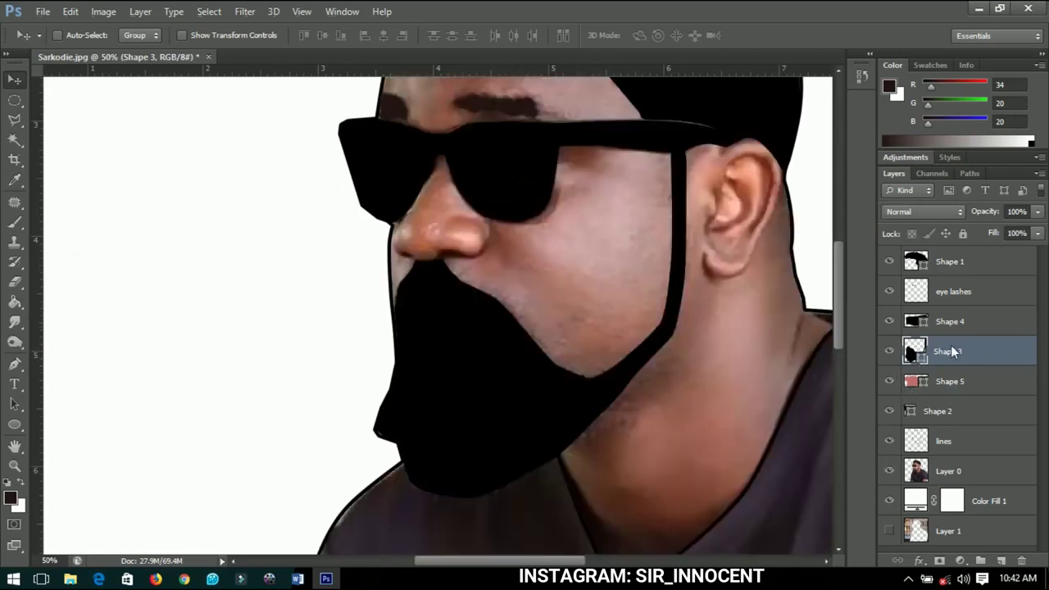
right_click(950, 349)
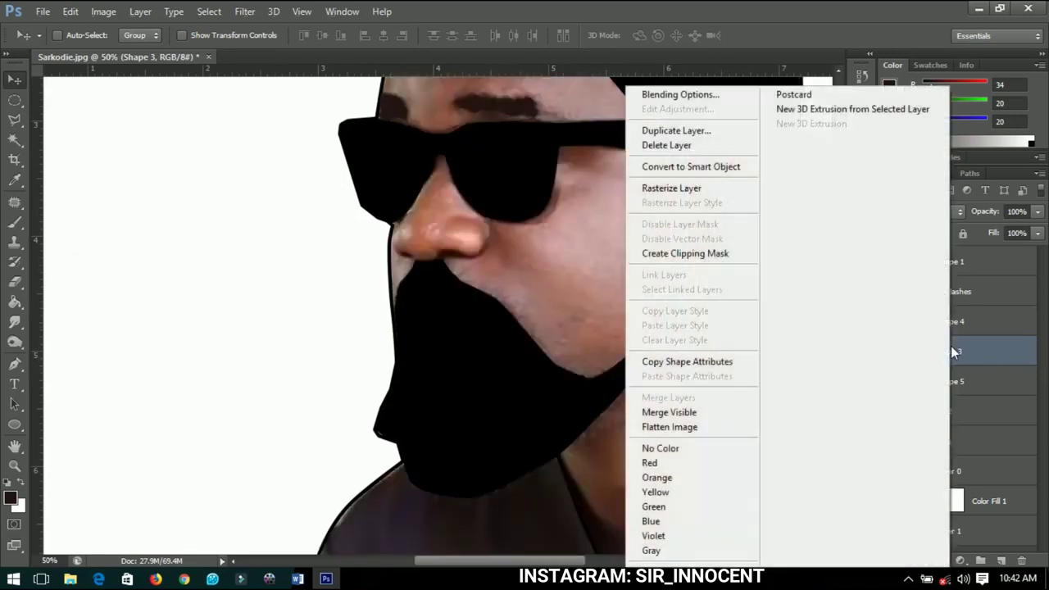
click(673, 189)
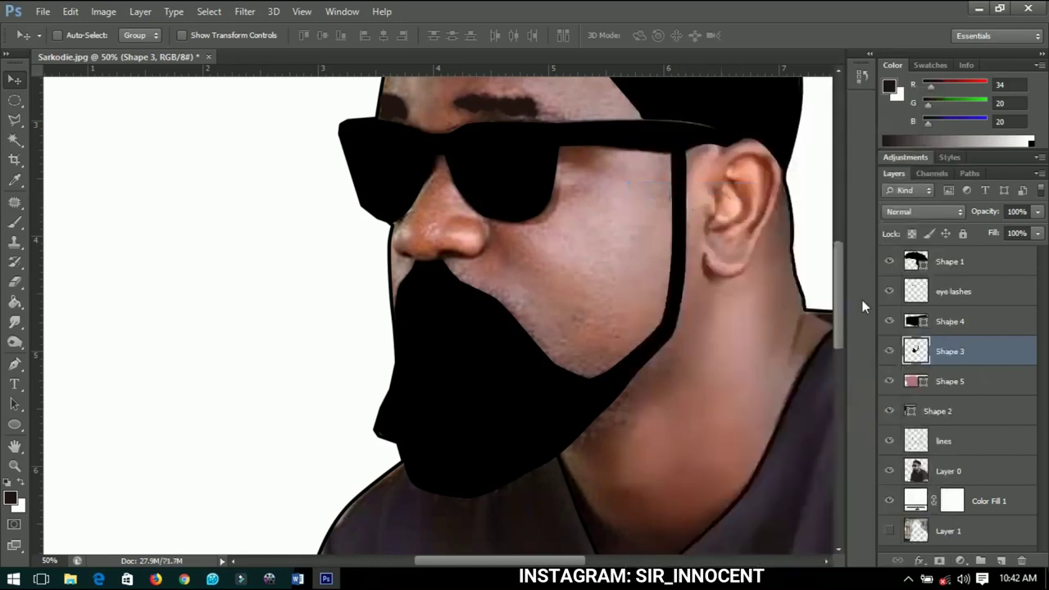
key(ctrl+z)
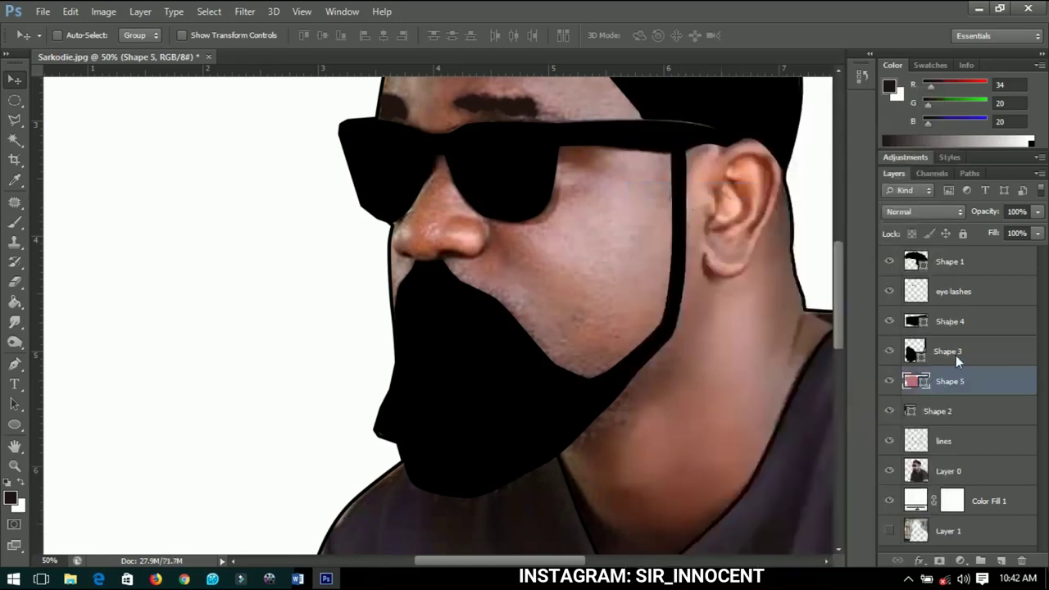
- Duplicate the beard layer Shape 3 and hide the original
click(955, 353)
key(ctrl+j)
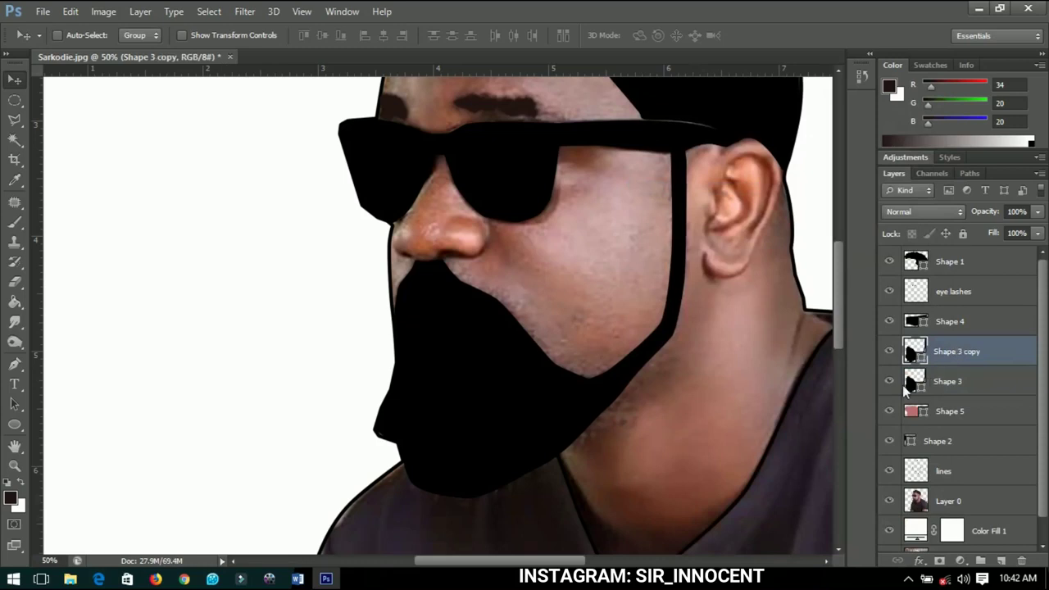
click(888, 383)
- Rasterize the duplicated beard layer and set its opacity to 0%
right_click(950, 359)
click(711, 189)
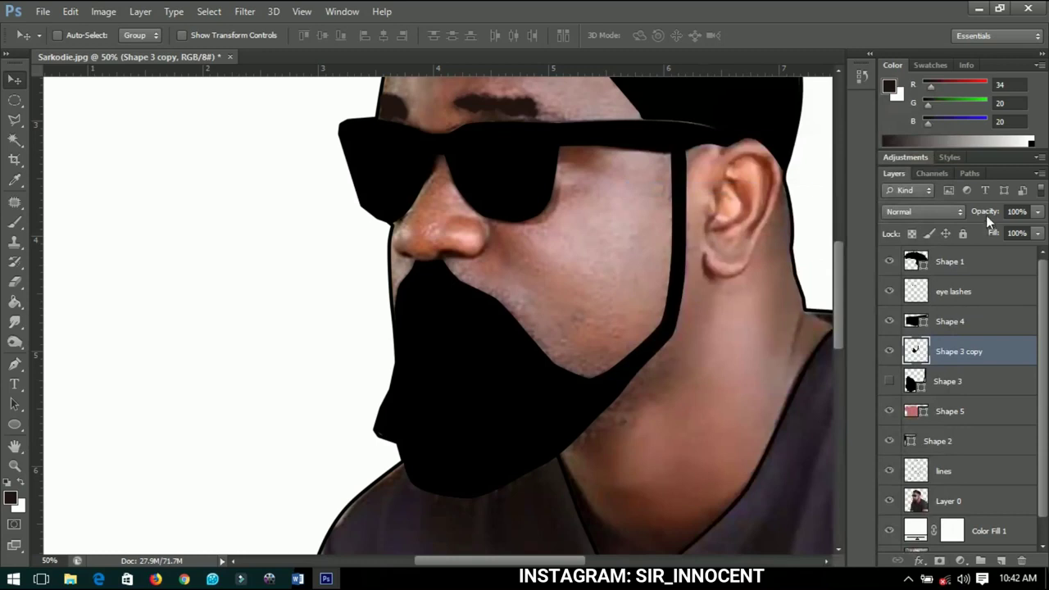
drag(985, 211, 848, 212)
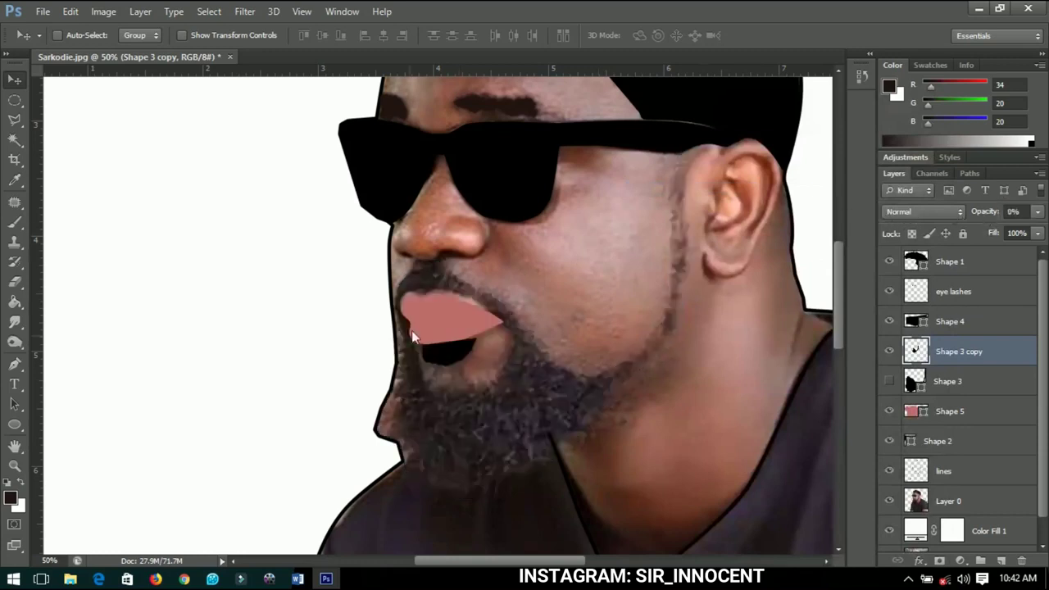
- Hide the pink lip layer Shape 5 to expose the mouth in the photo
scroll(413, 335, up, 5)
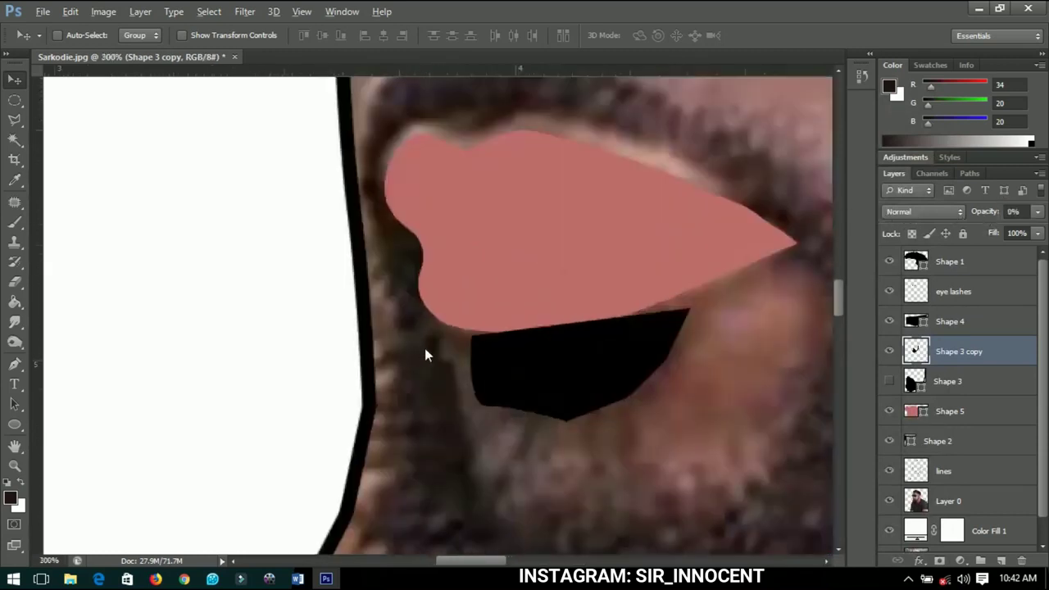
scroll(424, 348, up, 1)
scroll(425, 348, down, 1)
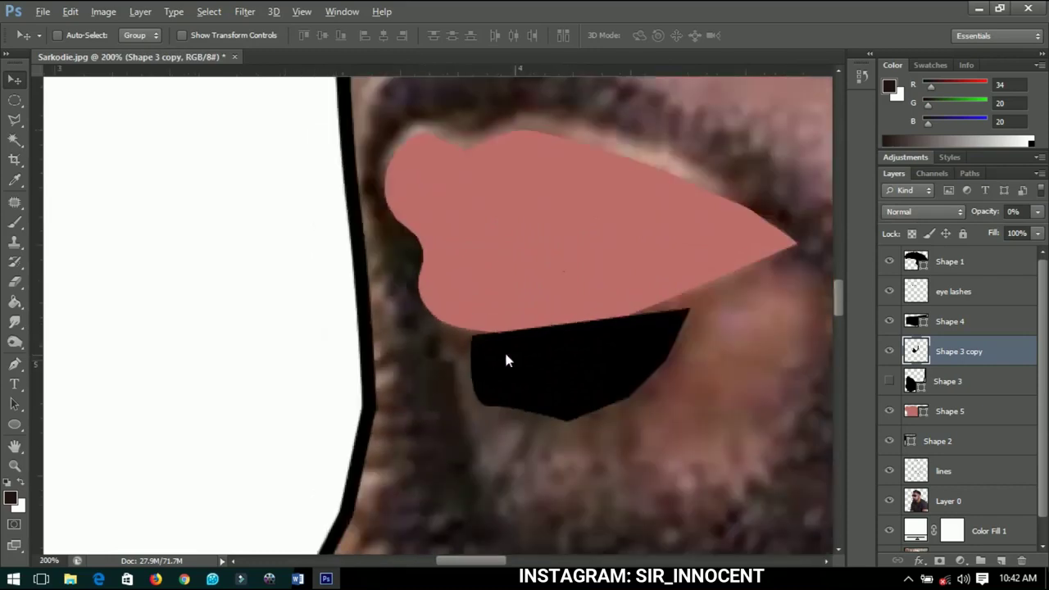
click(889, 411)
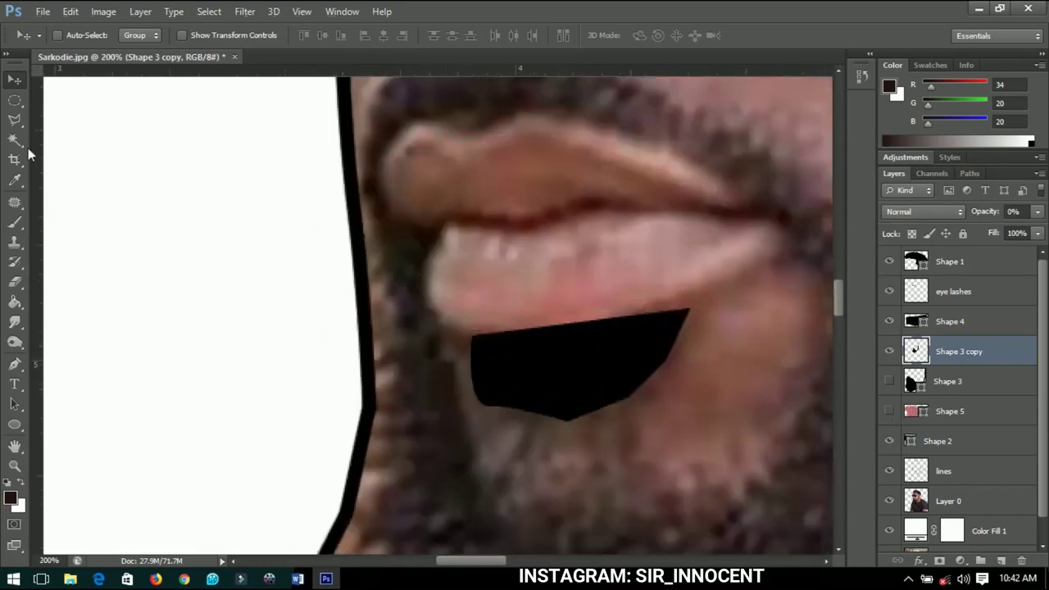
- Outline the lips and the bare skin patch below them with a closed Polygonal Lasso selection
click(14, 119)
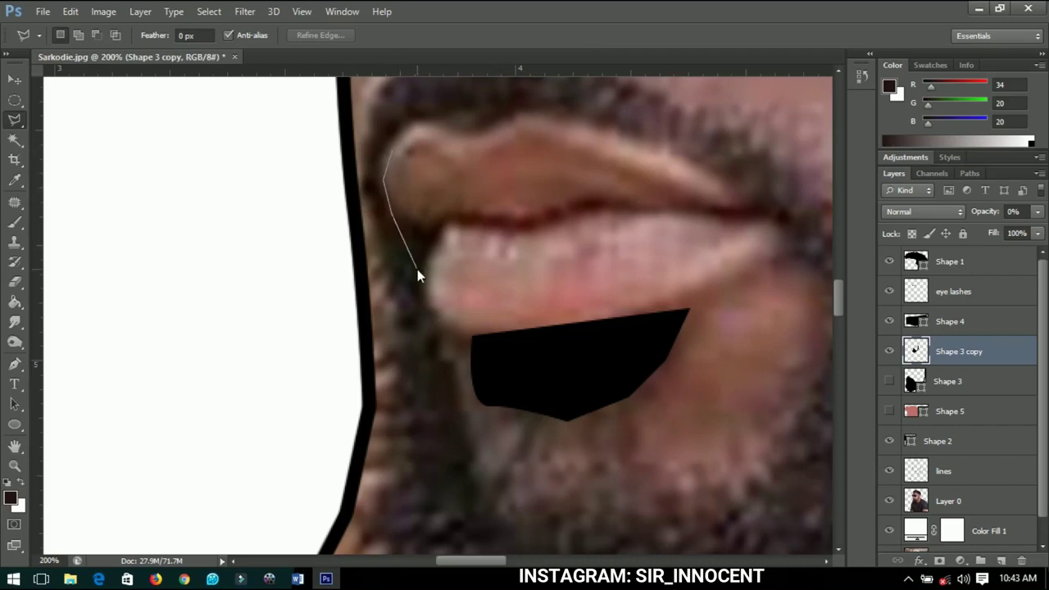
click(442, 336)
mouse_move(443, 337)
mouse_down()
mouse_move(440, 302)
mouse_move(327, 96)
mouse_up()
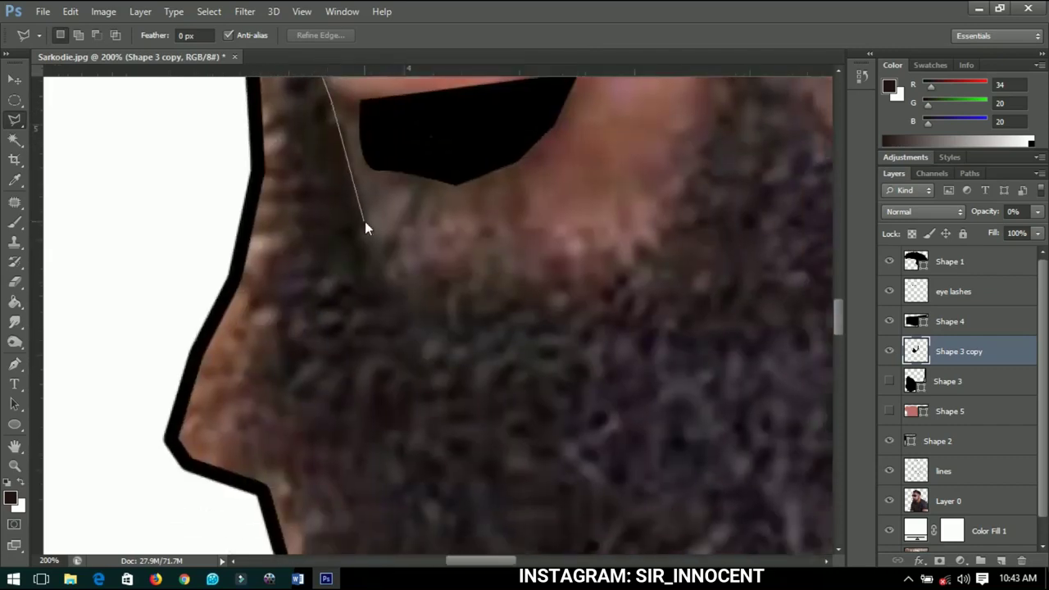
click(383, 273)
scroll(684, 399, up, 4)
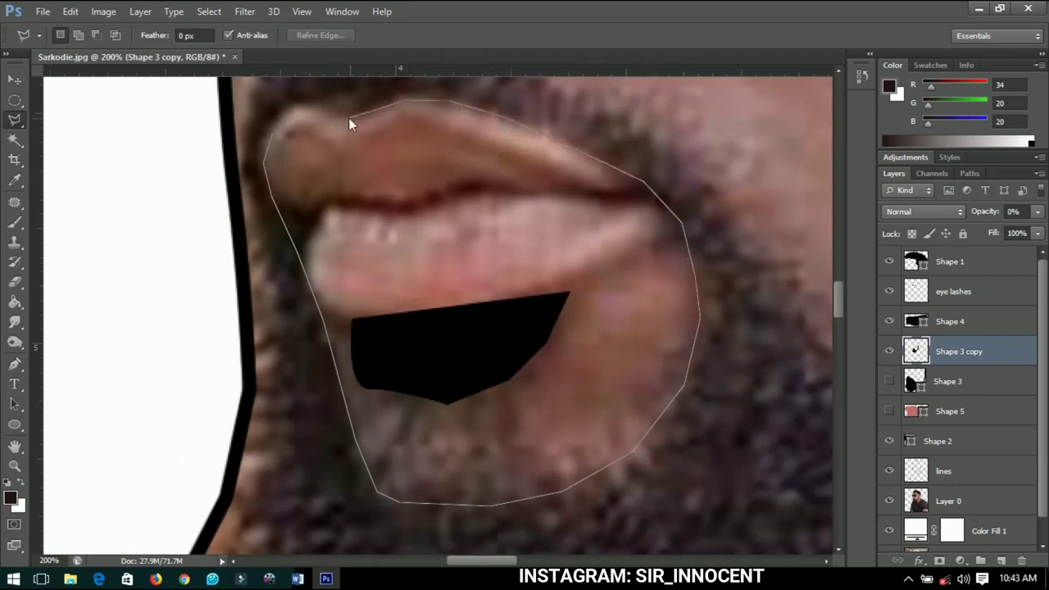
click(297, 110)
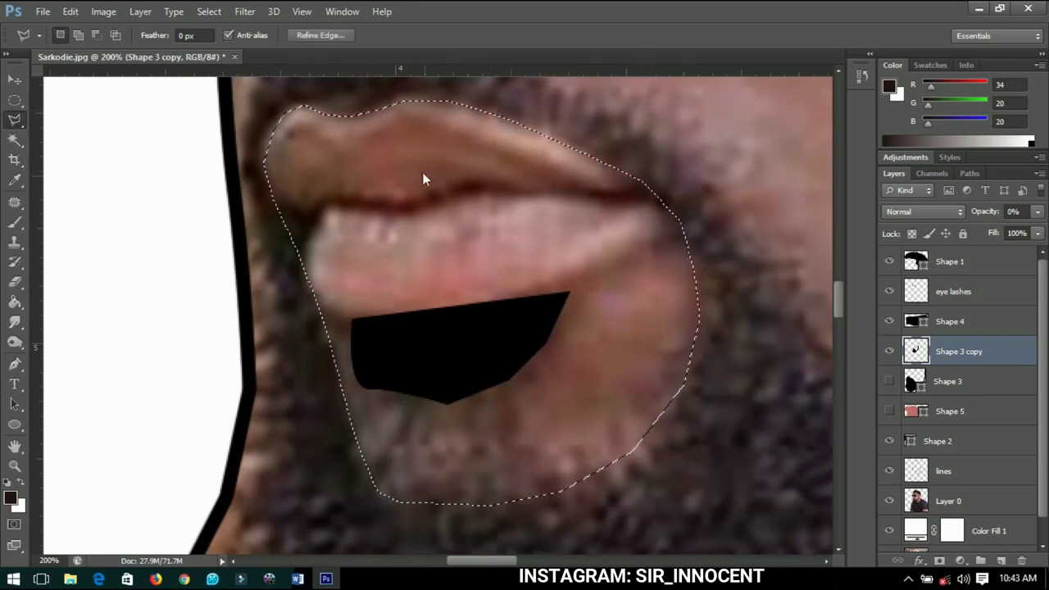
- Set the Shape 3 copy layer's opacity to 100%, delete its selected mouth area and deselect
click(978, 206)
text(100)
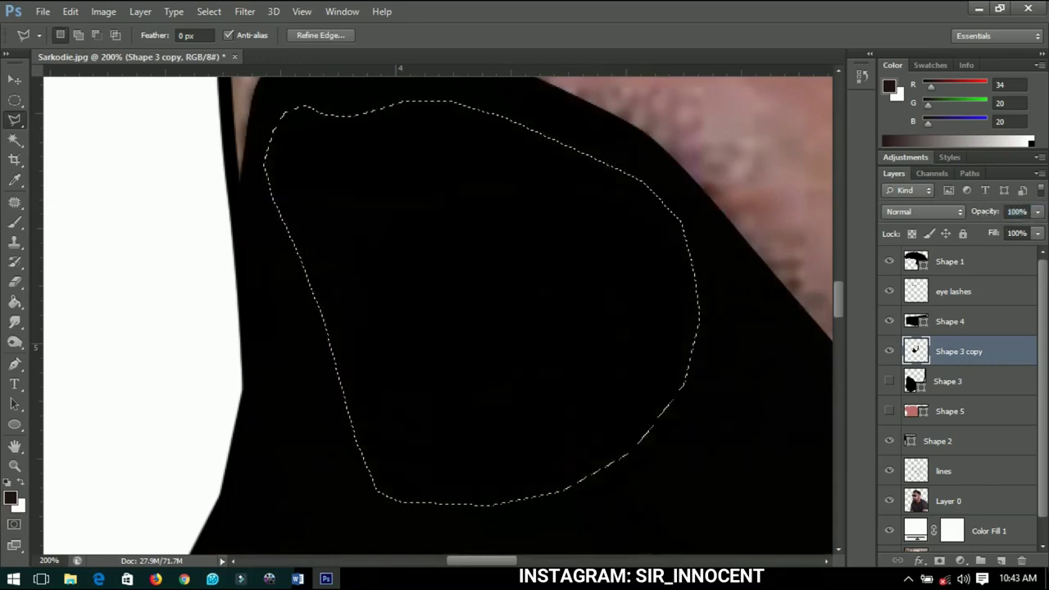
key(Delete)
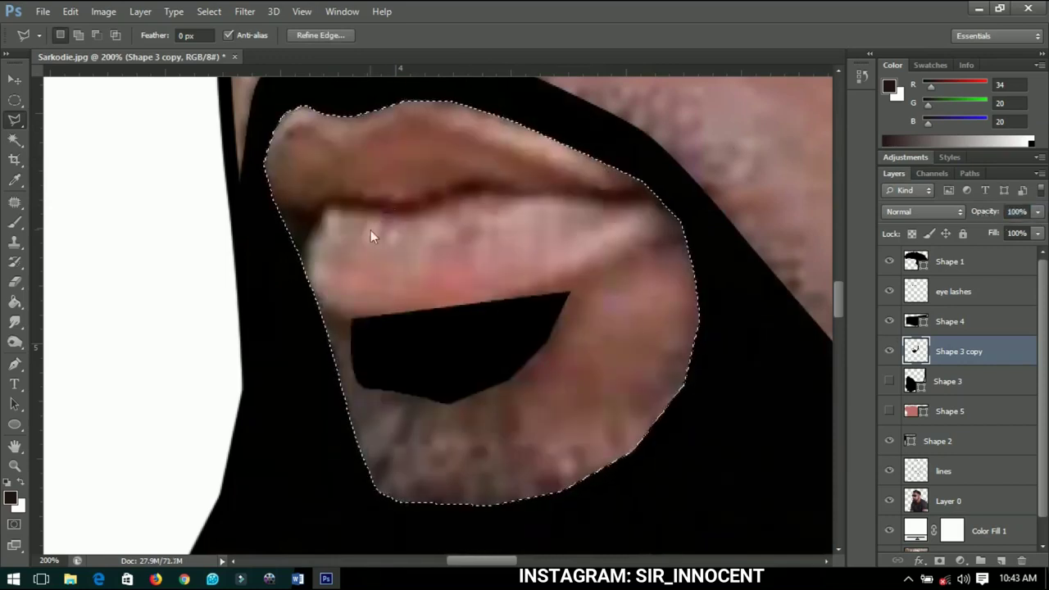
key(ctrl+d)
key(ctrl+0)
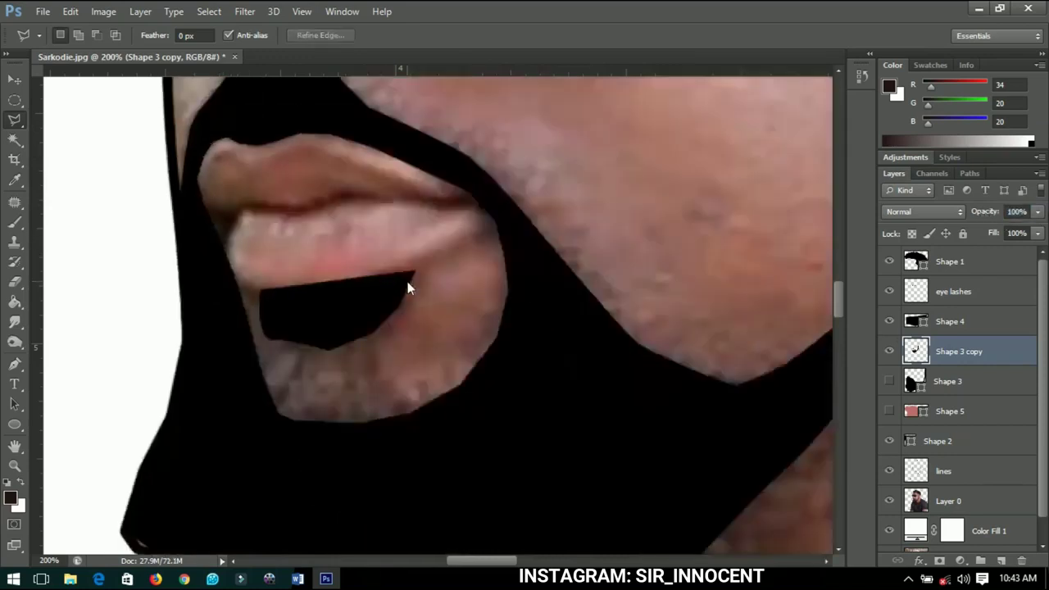
- Show the pink lip layer Shape 5 again and hide the Layer 0 photo
click(889, 411)
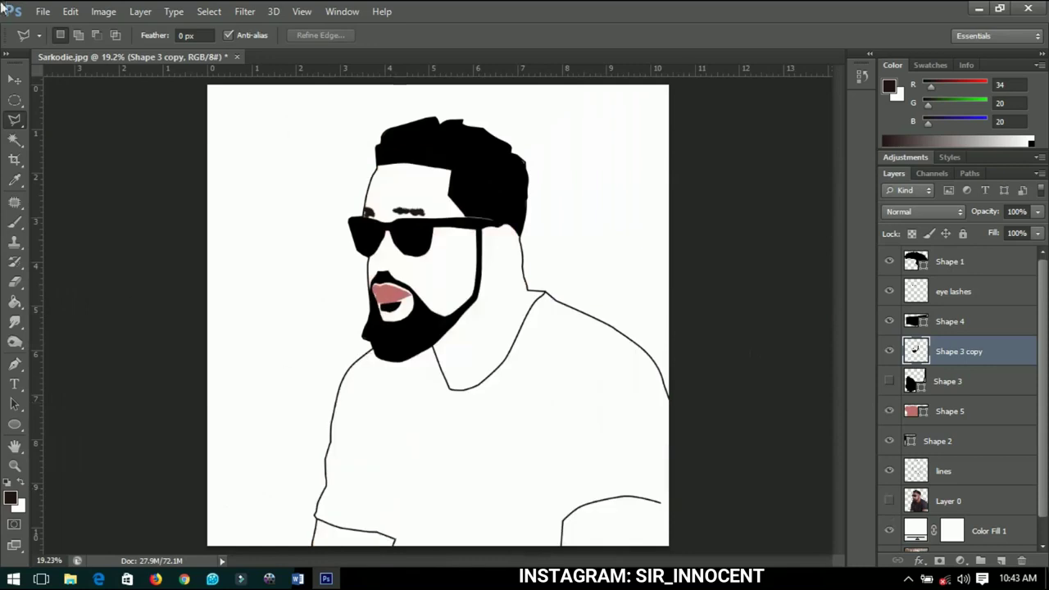
click(20, 79)
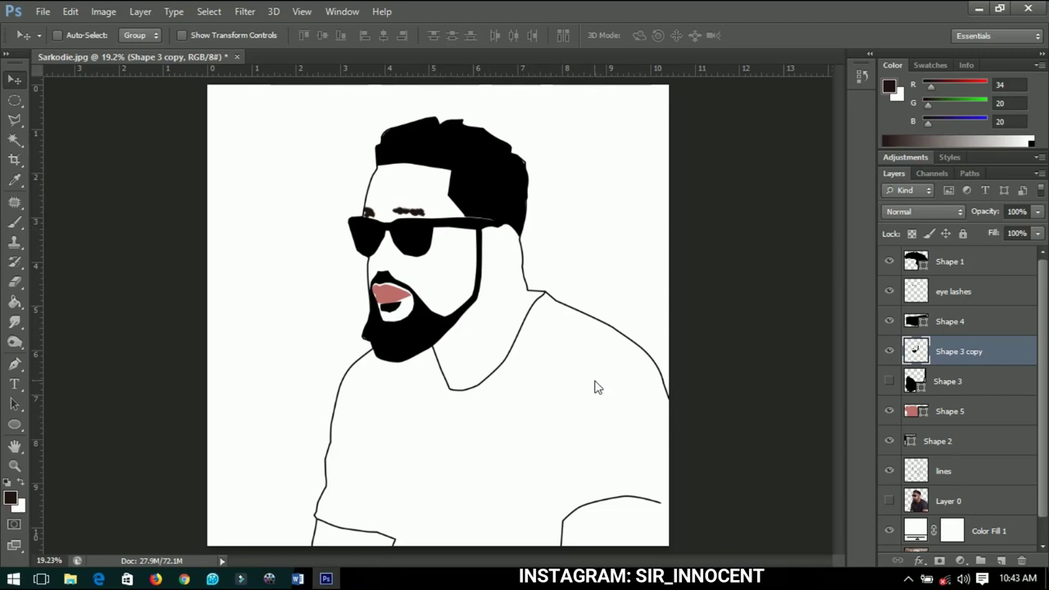
scroll(499, 505, up, 2)
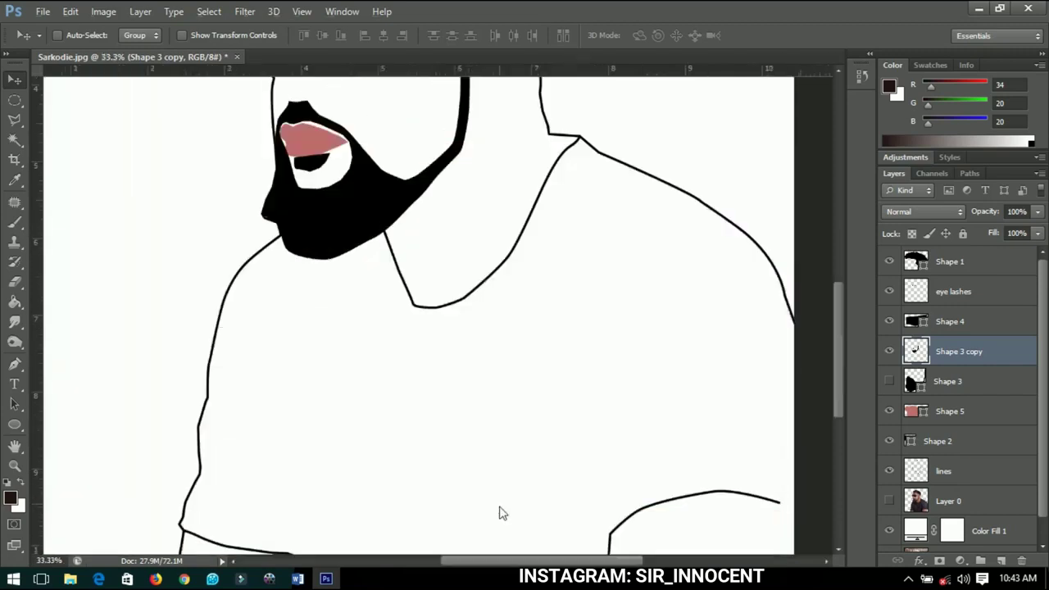
scroll(492, 458, down, 4)
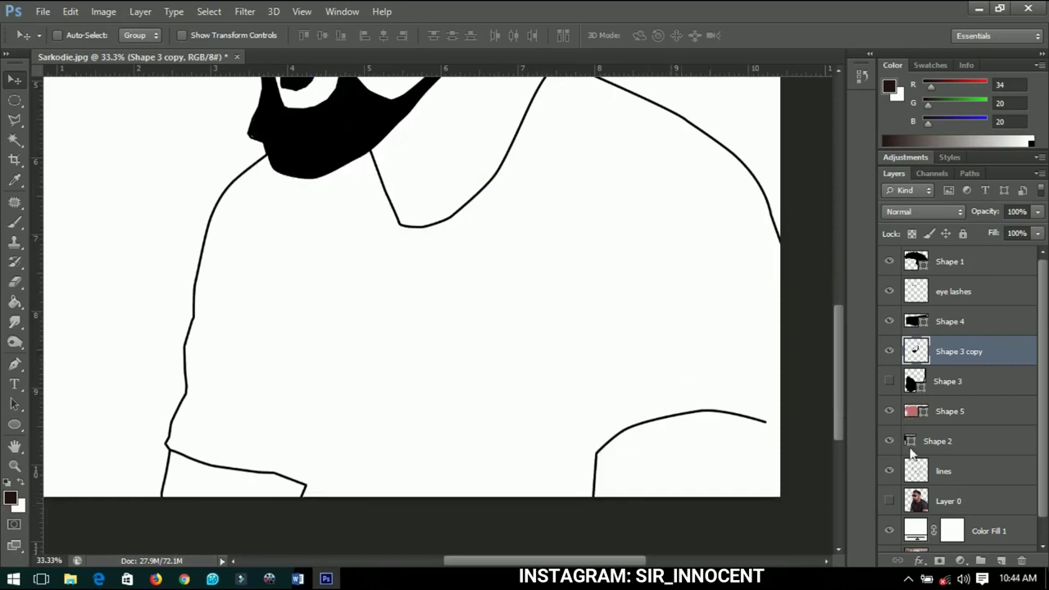
- Check the shirt against the Layer 0 photo, select Layer 0 and hide the photo again
click(890, 500)
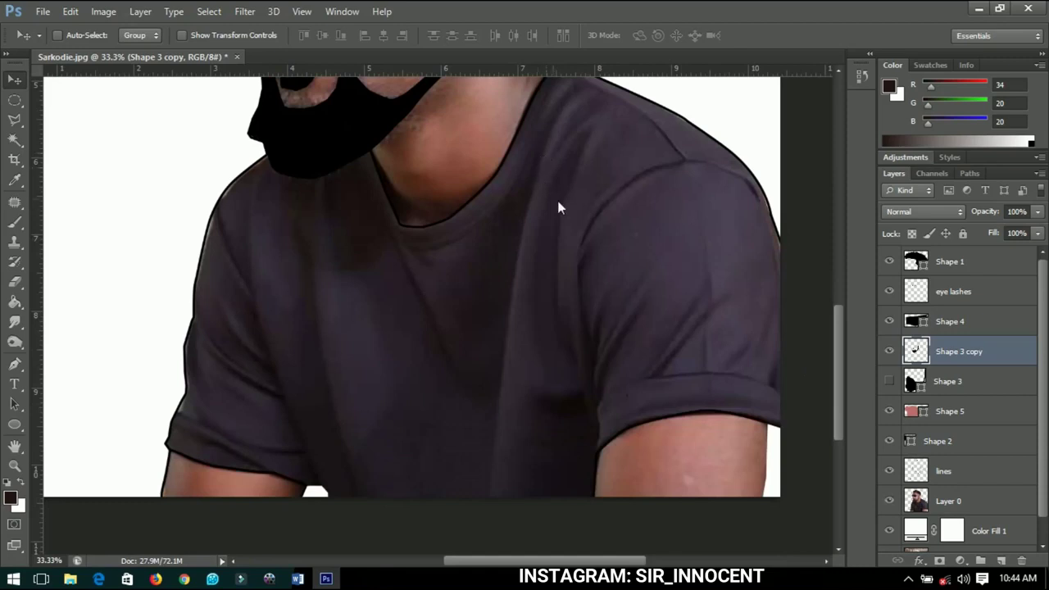
click(965, 470)
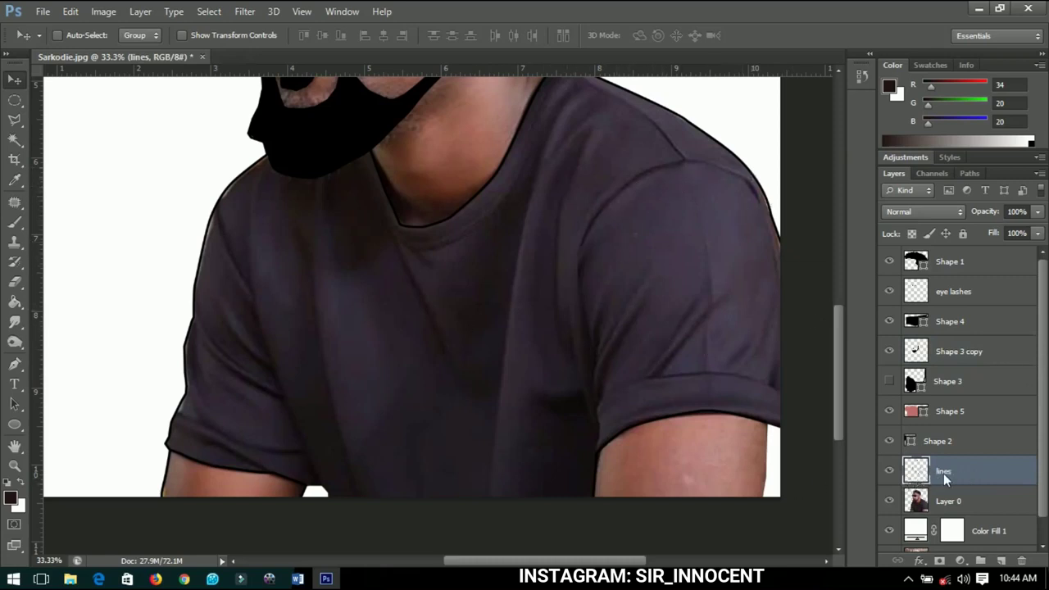
click(957, 499)
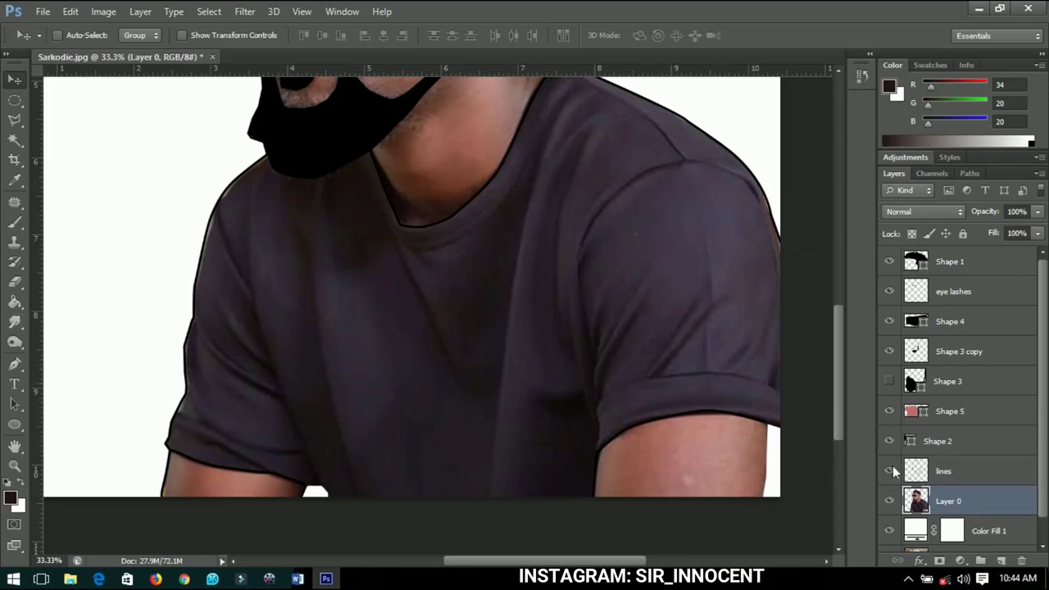
click(891, 500)
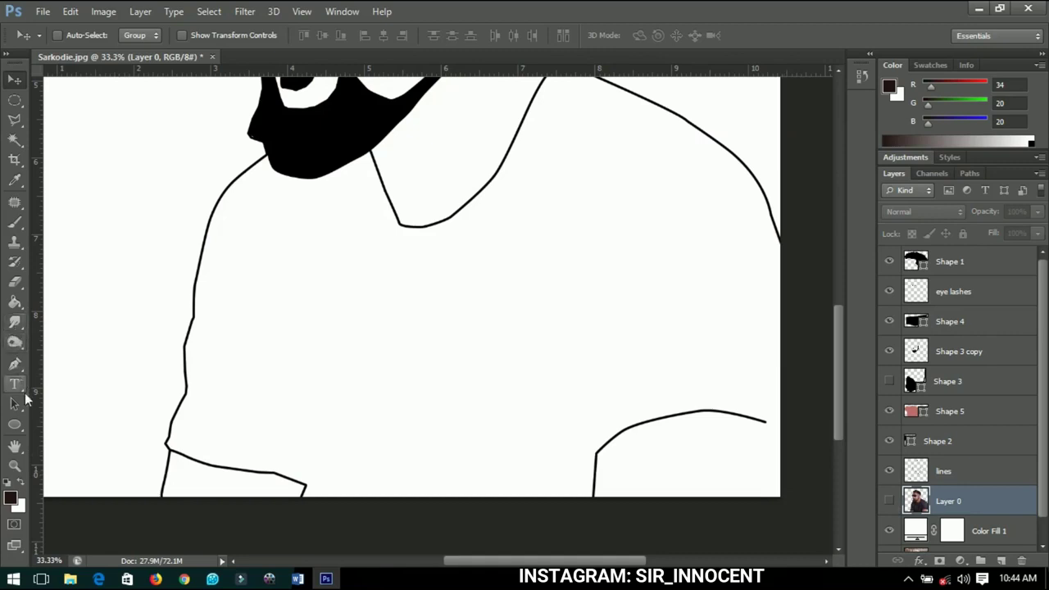
click(14, 365)
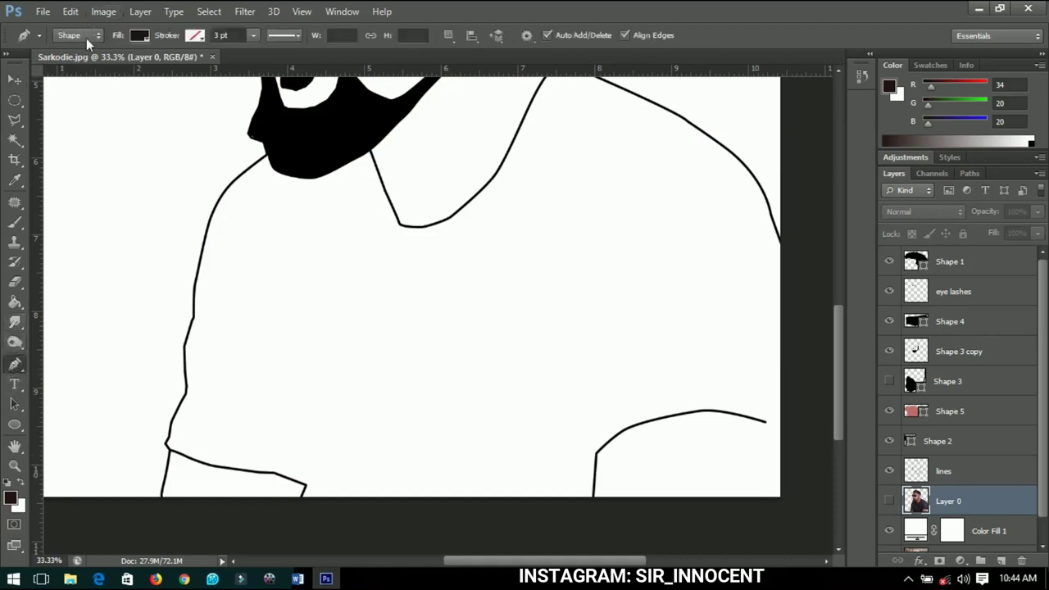
click(86, 34)
click(14, 80)
scroll(168, 358, up, 2)
drag(168, 358, 415, 213)
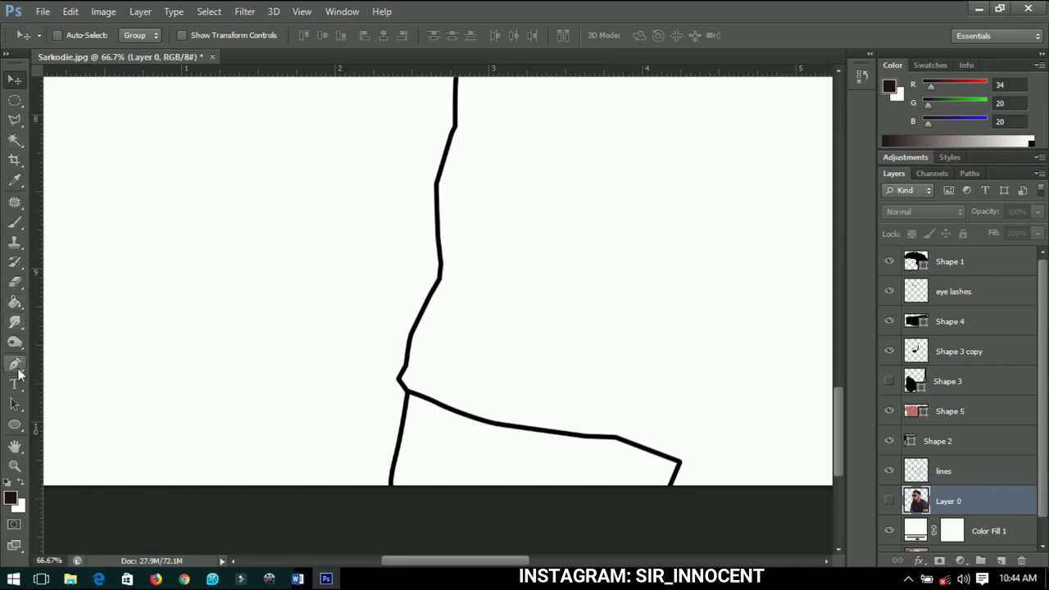
key(ctrl+minus)
key(ctrl+minus)
key(ctrl+minus)
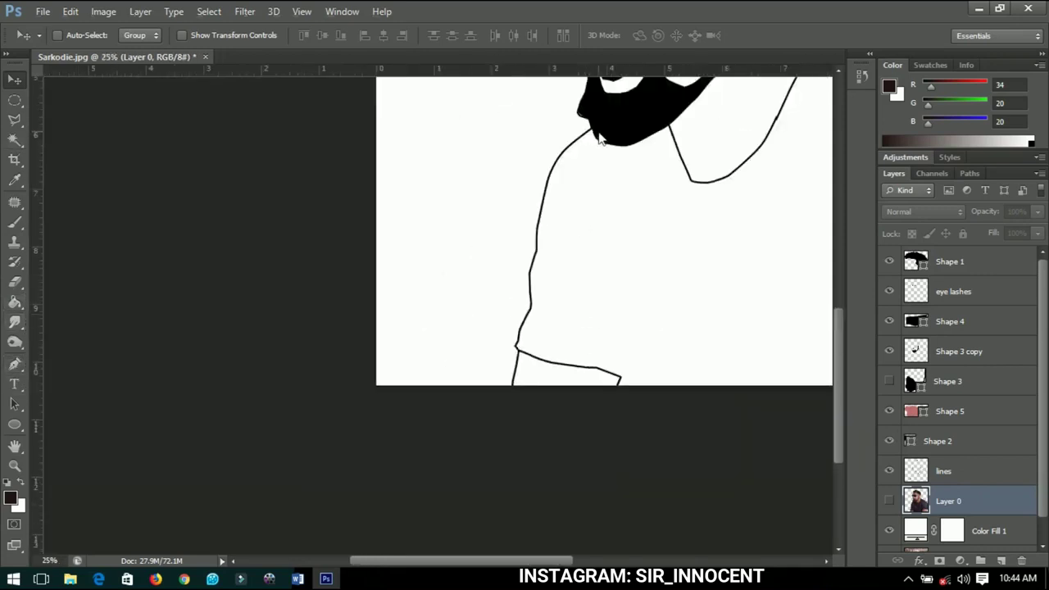
drag(717, 188, 425, 270)
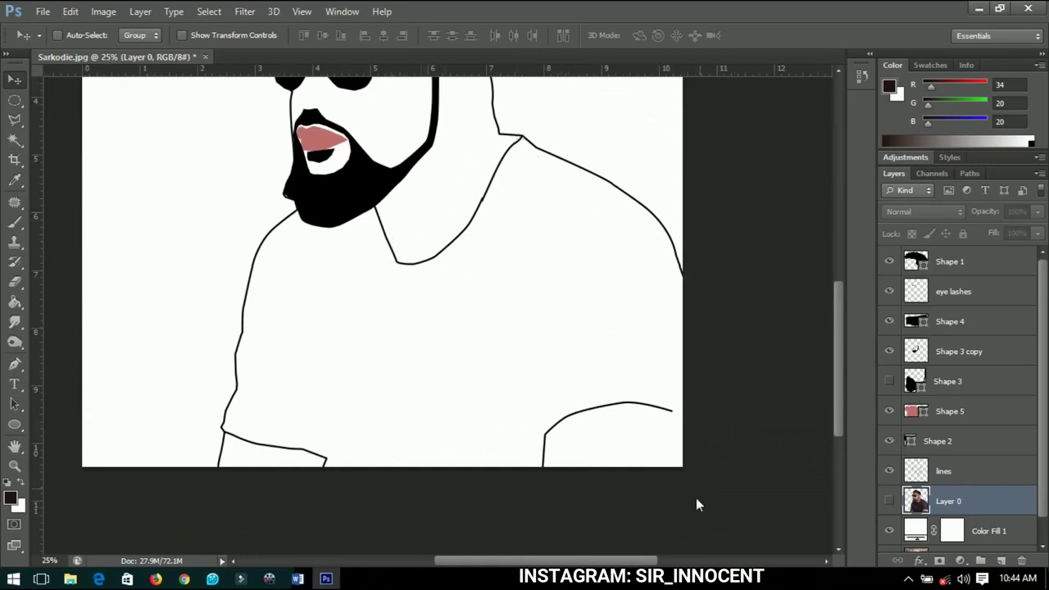
scroll(246, 492, up, 4)
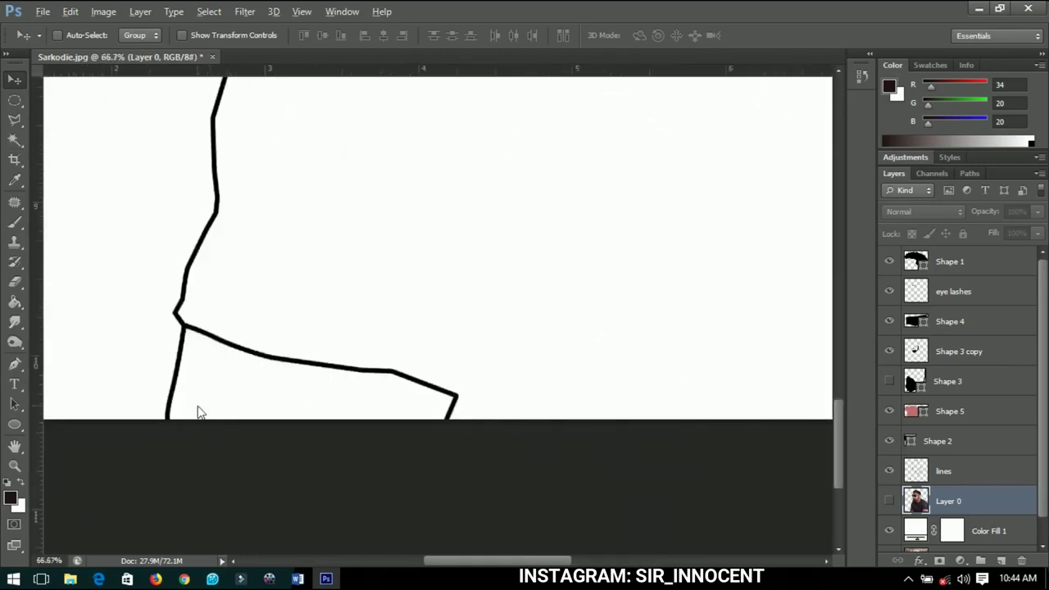
- Start a dark filled Pen shape at the canvas's lower edge, tracing up the left arm line and past the sleeve hem corner
click(14, 363)
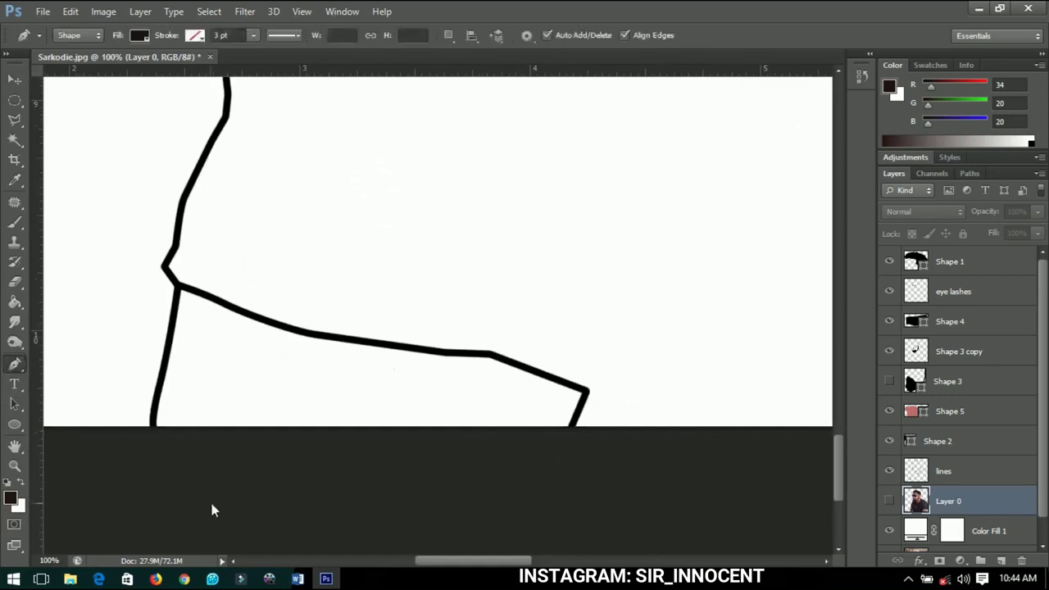
click(152, 429)
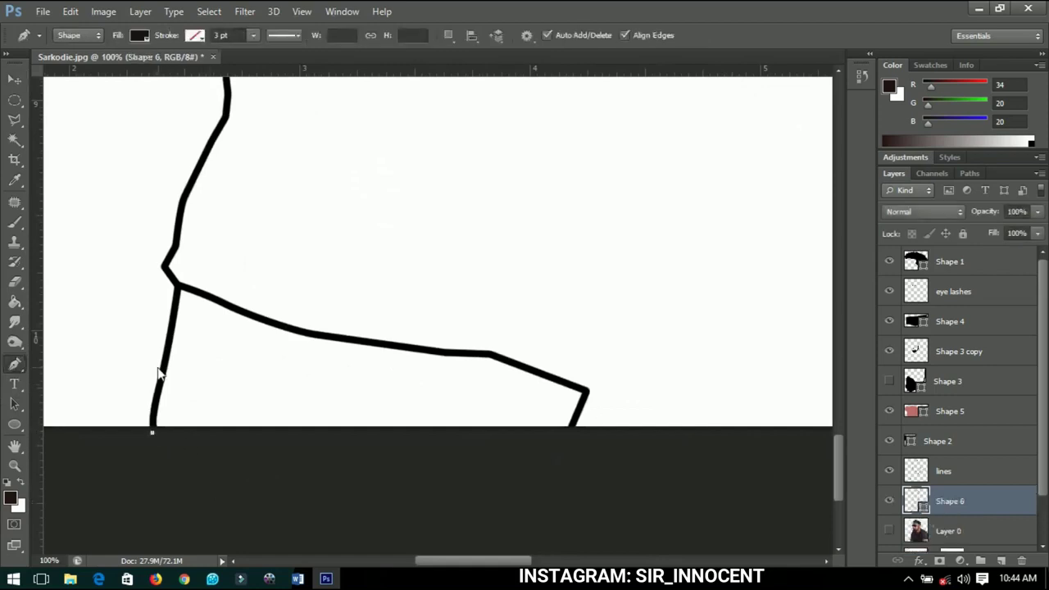
click(162, 363)
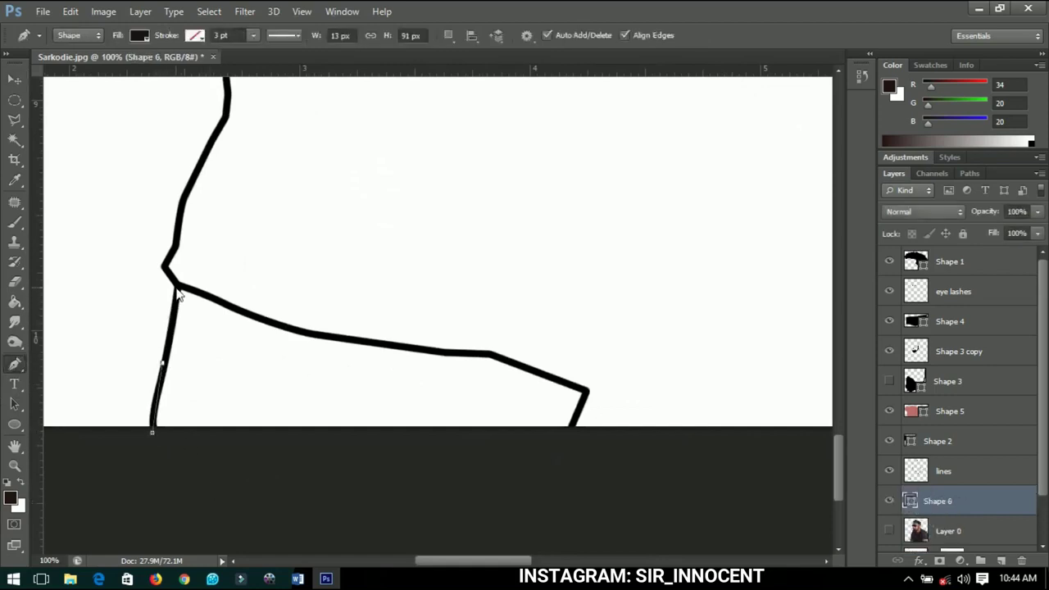
drag(176, 288, 167, 273)
click(164, 265)
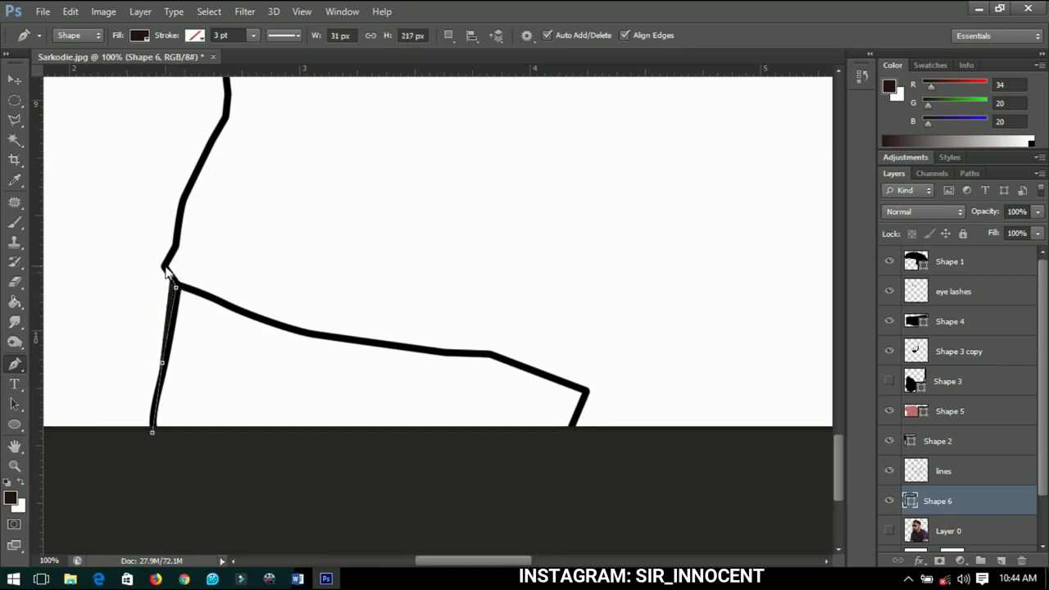
click(175, 241)
click(179, 212)
click(220, 125)
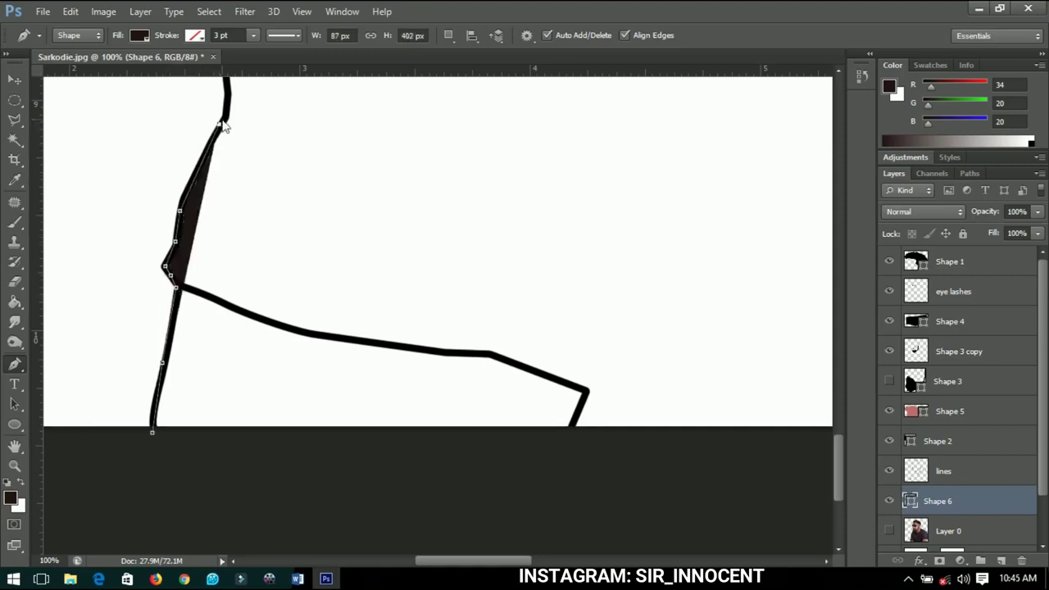
- Continue the shirt shape's path up along the outer line of the left sleeve
scroll(246, 279, up, 5)
scroll(246, 279, left, 2)
drag(293, 382, 241, 300)
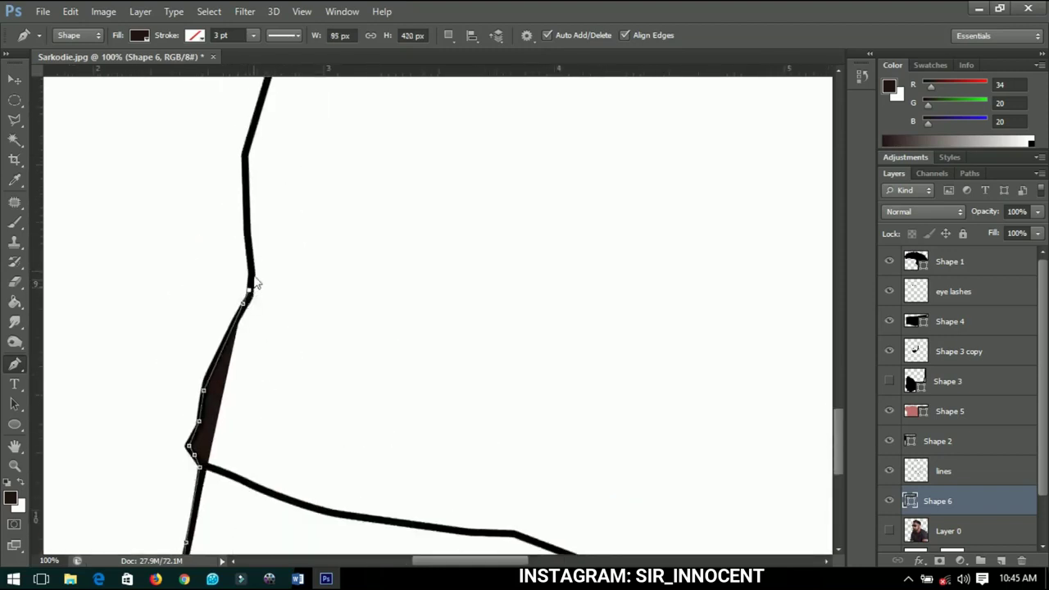
click(250, 289)
click(250, 252)
click(246, 156)
drag(245, 156, 290, 286)
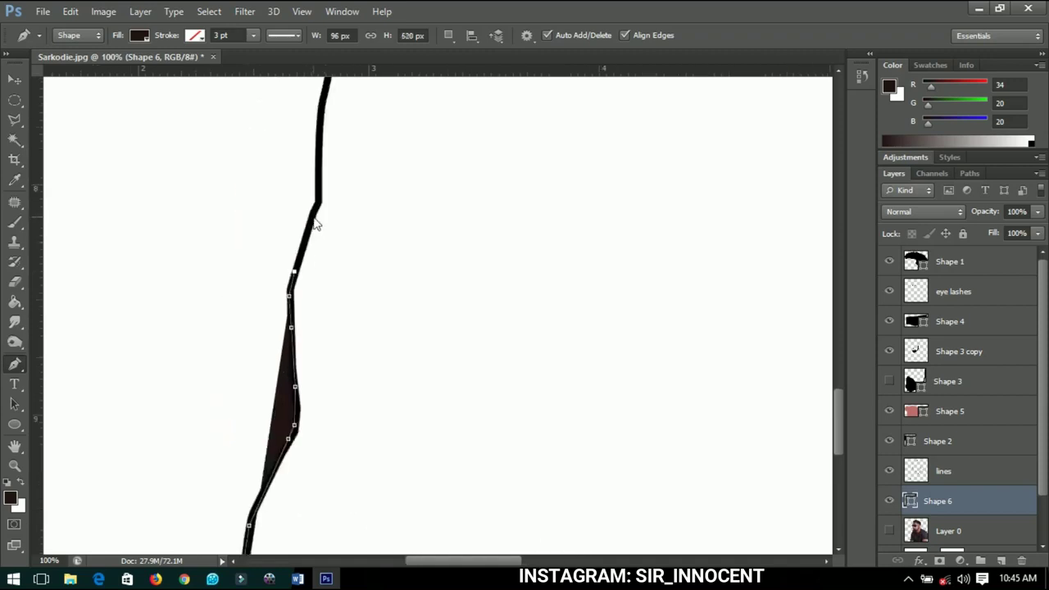
click(319, 201)
click(320, 118)
- Curve the shirt path over the left shoulder until the line meets the beard
drag(320, 118, 326, 353)
drag(352, 218, 361, 173)
drag(360, 172, 368, 301)
drag(418, 190, 438, 166)
drag(305, 371, 294, 276)
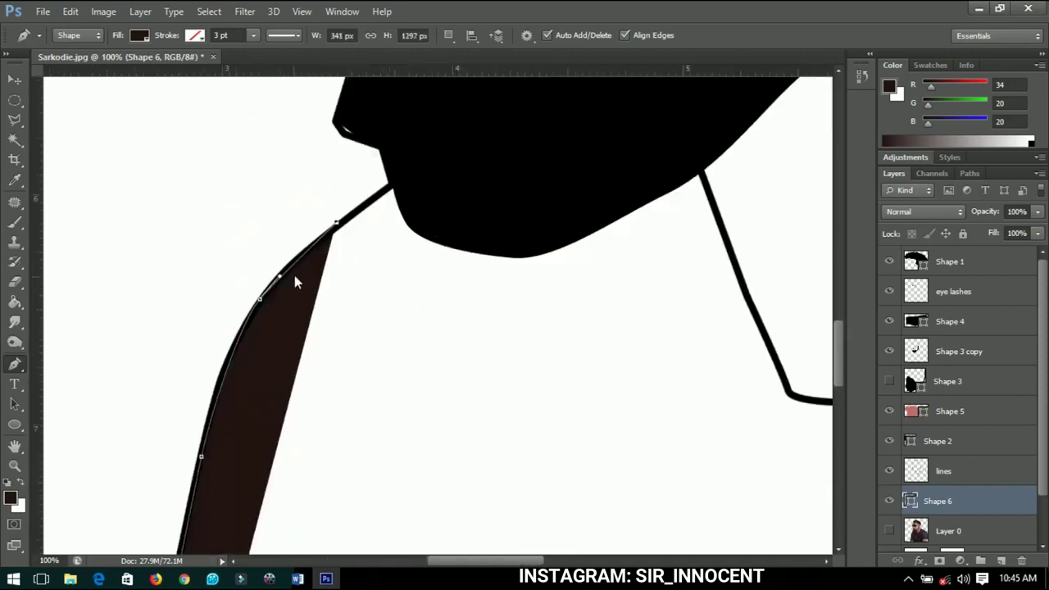
click(391, 184)
- Carry the shirt path across behind the beard, down the left neckline and around its lowest bend
drag(423, 214, 385, 291)
click(583, 254)
click(661, 252)
drag(675, 286, 440, 159)
click(440, 158)
click(488, 282)
click(515, 342)
click(602, 349)
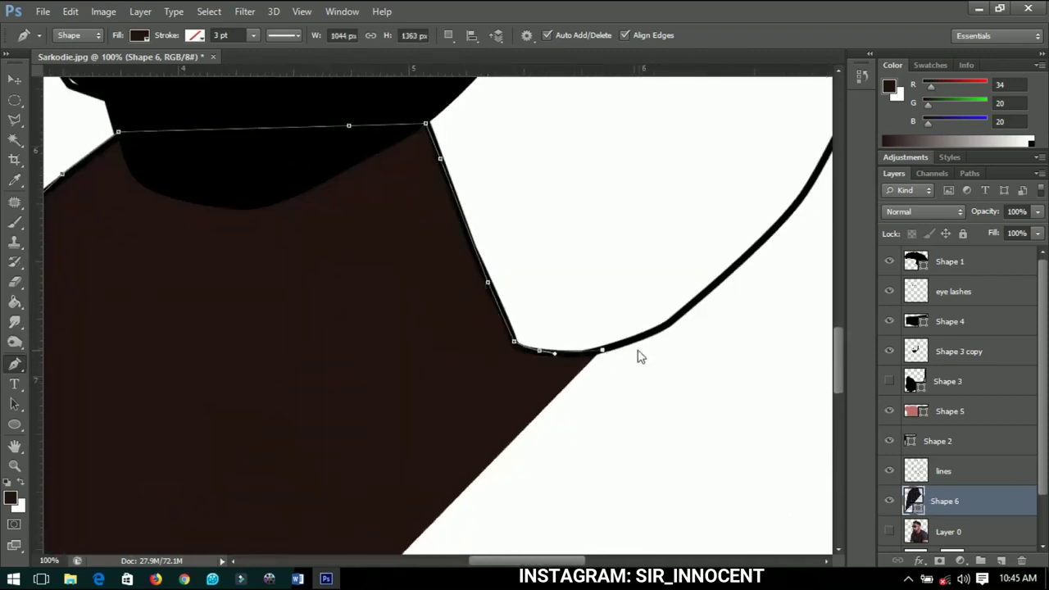
- Trace the right side of the neckline up to the point where the collar meets the shoulder
click(656, 331)
click(777, 226)
mouse_move(709, 235)
mouse_down()
mouse_move(527, 312)
mouse_move(368, 449)
mouse_up()
click(459, 417)
click(553, 234)
click(601, 139)
drag(456, 221, 470, 206)
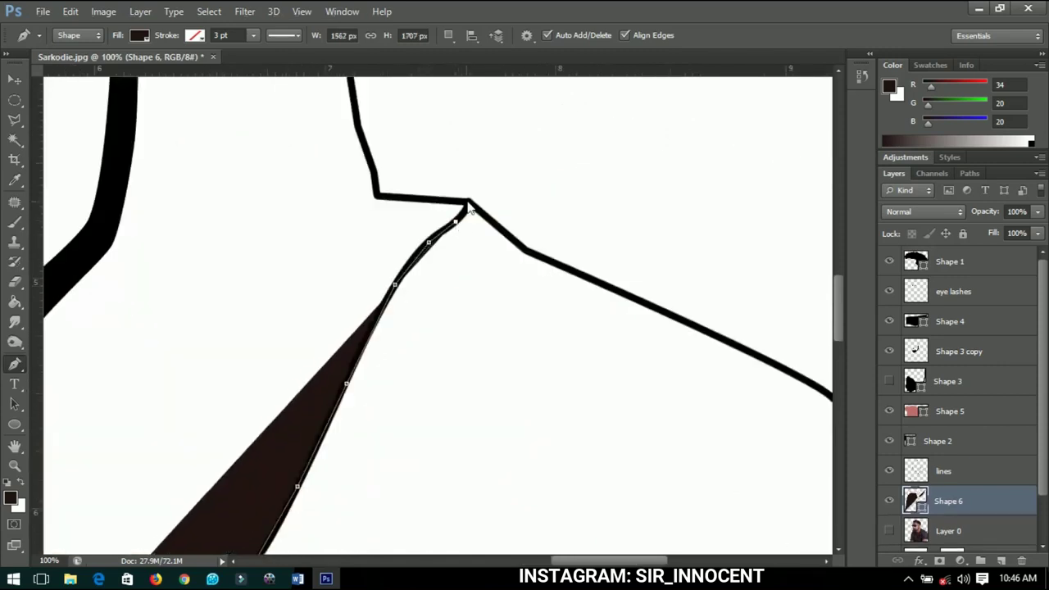
click(468, 203)
- Extend the shirt path down along the right shoulder line to the canvas's right edge
click(527, 251)
click(362, 260)
click(470, 300)
click(597, 388)
drag(592, 279, 608, 304)
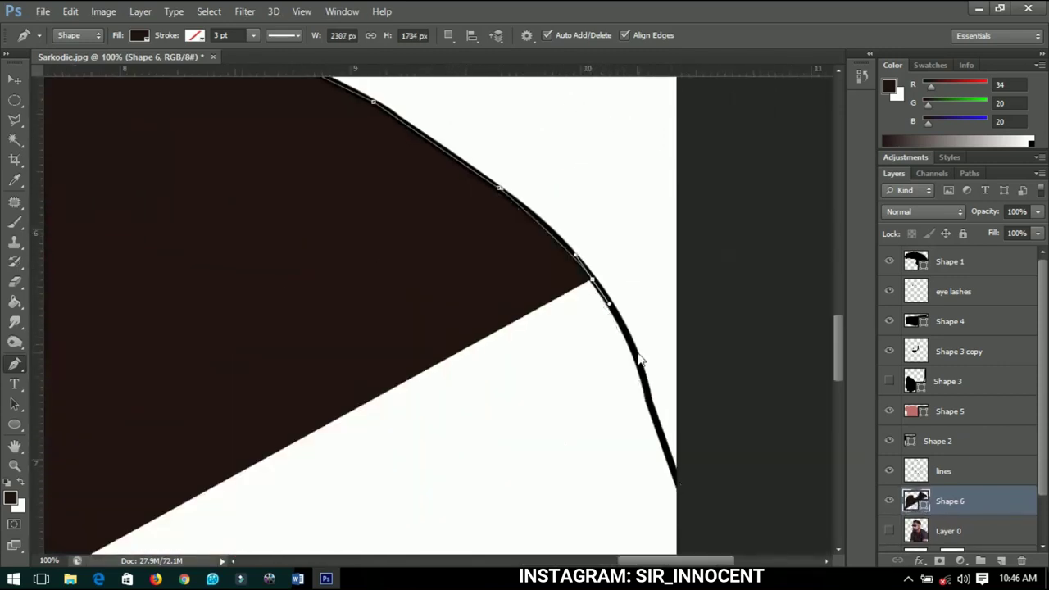
click(644, 399)
click(672, 472)
- Extend the shirt path past the canvas's right edge, down to the outer end of the right sleeve hem
scroll(672, 472, down, 5)
click(655, 179)
key(ctrl+minus)
key(ctrl+minus)
key(ctrl+minus)
scroll(639, 470, up, 4)
click(669, 468)
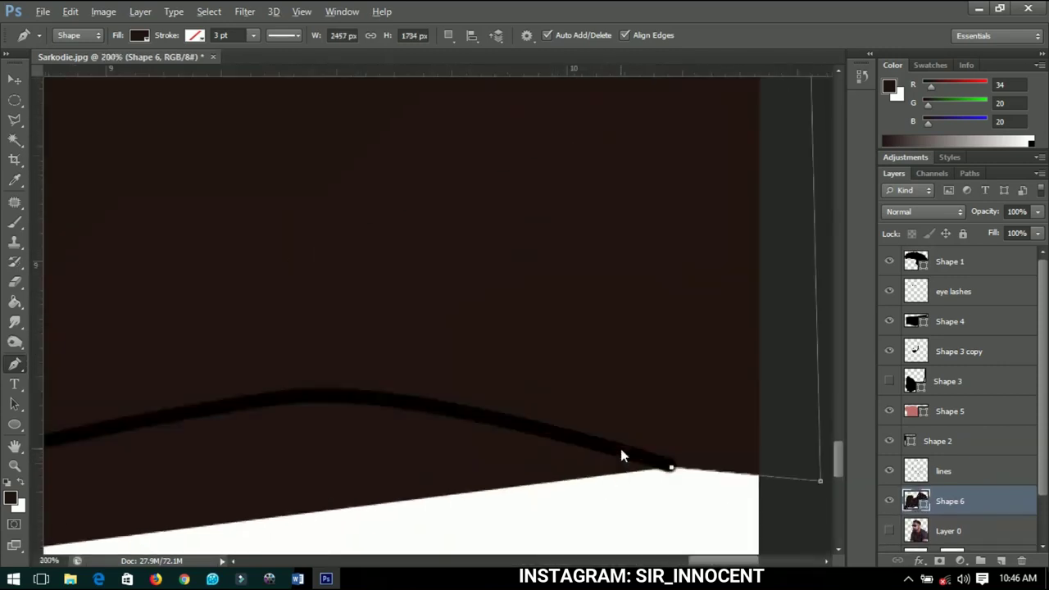
- Trace the right sleeve hem inward, follow the side line down past the canvas's lower edge and close the shirt shape
drag(506, 418, 442, 402)
drag(286, 403, 637, 340)
click(674, 319)
drag(536, 345, 435, 365)
drag(268, 426, 239, 448)
drag(220, 467, 646, 243)
scroll(539, 349, down, 4)
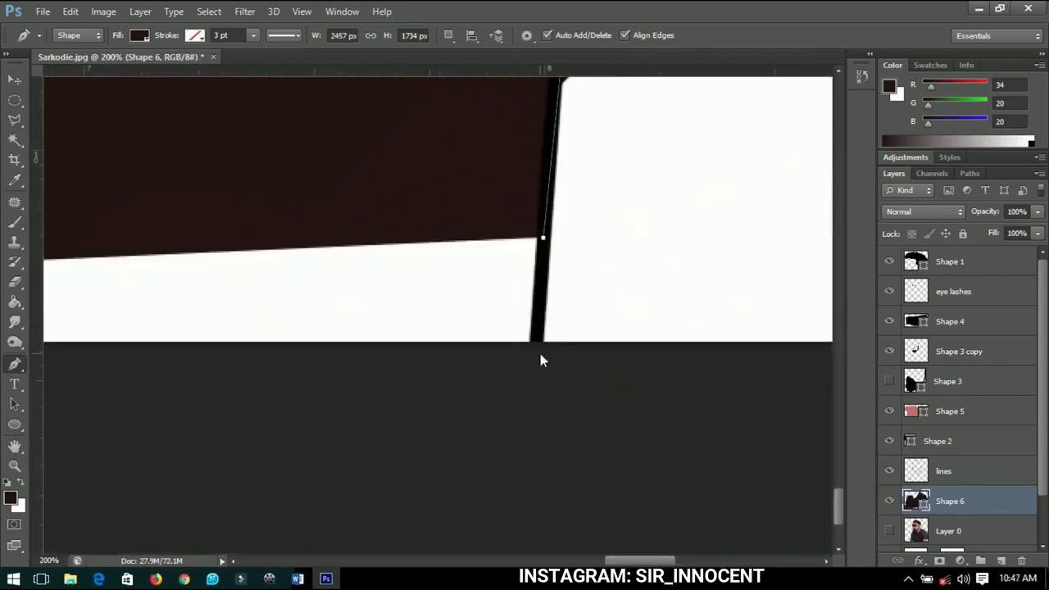
click(533, 346)
scroll(430, 375, down, 2)
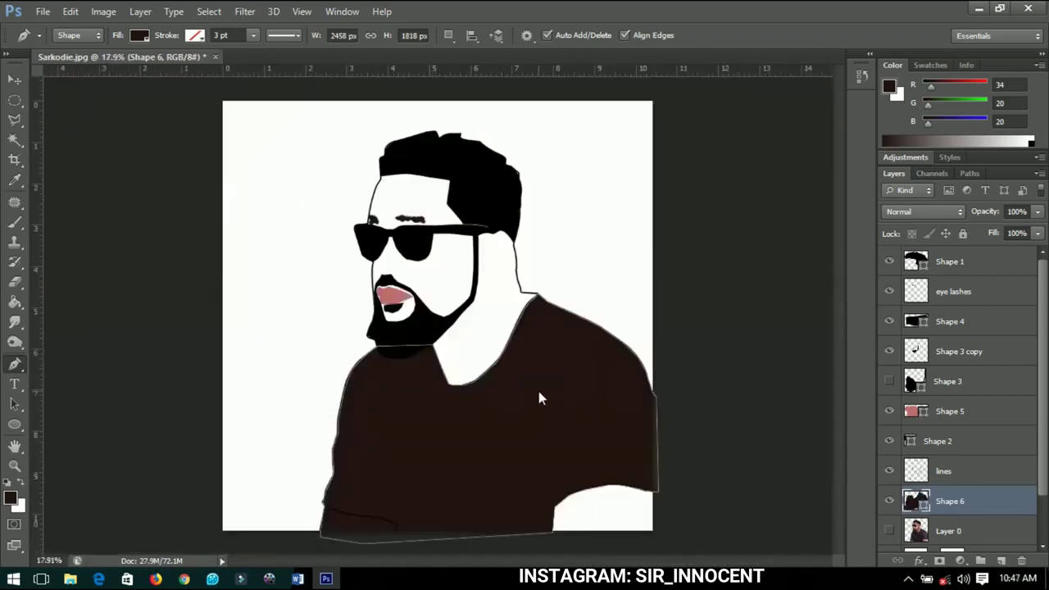
- Change the shirt shape's fill color to black, 000000
double_click(916, 502)
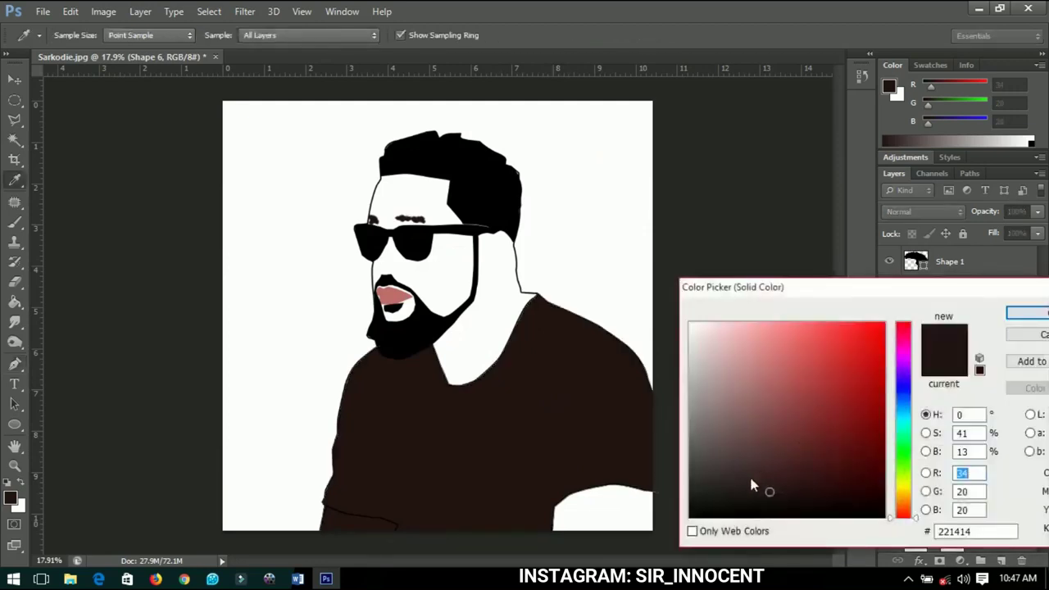
drag(749, 484, 664, 545)
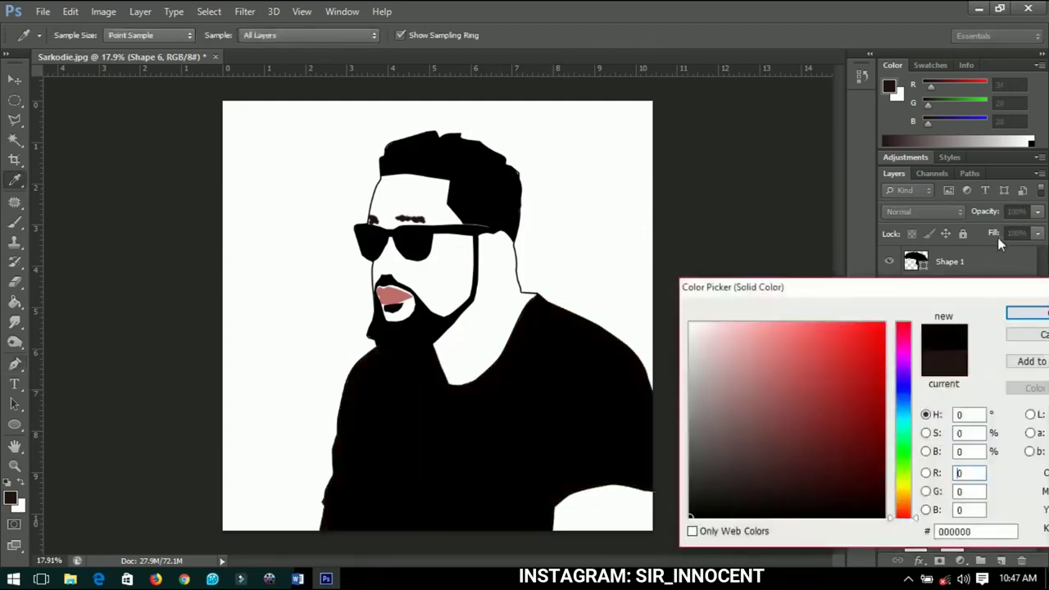
click(1017, 315)
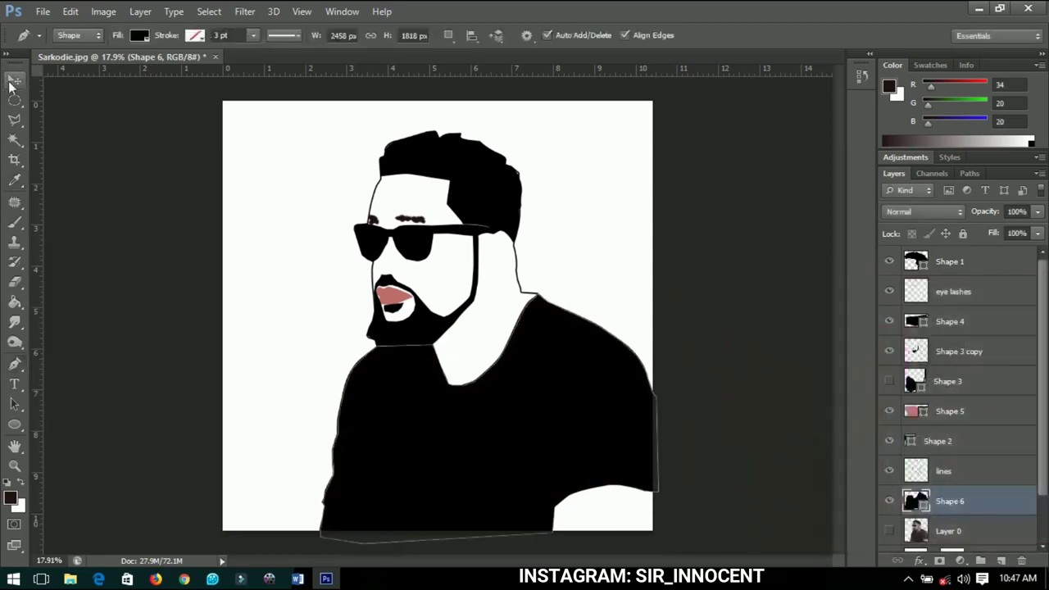
- Duplicate the Shape 6 shirt layer, hide the original and rasterize the copy
click(12, 83)
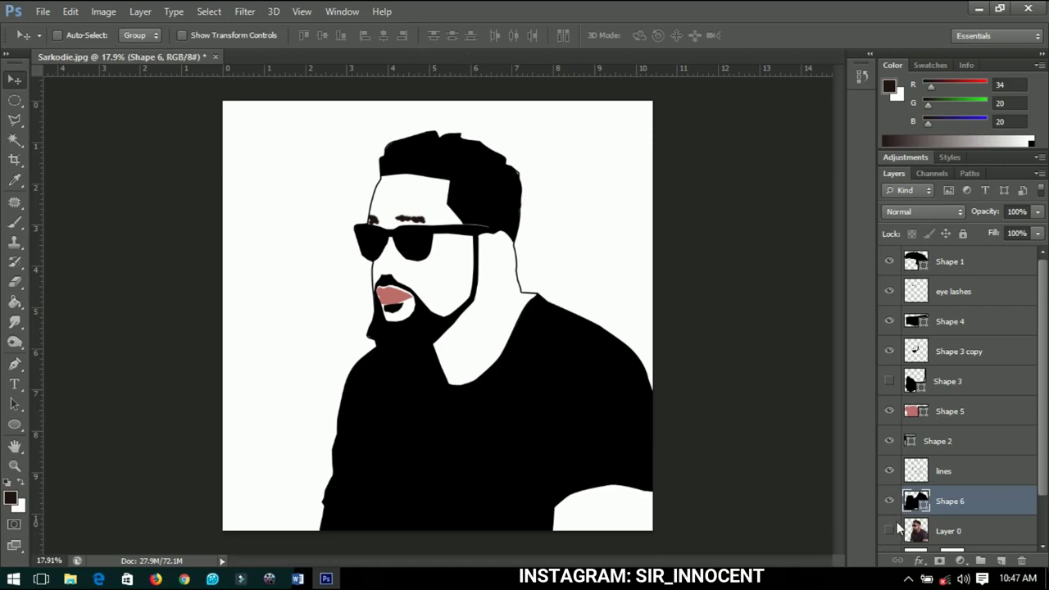
key(ctrl+j)
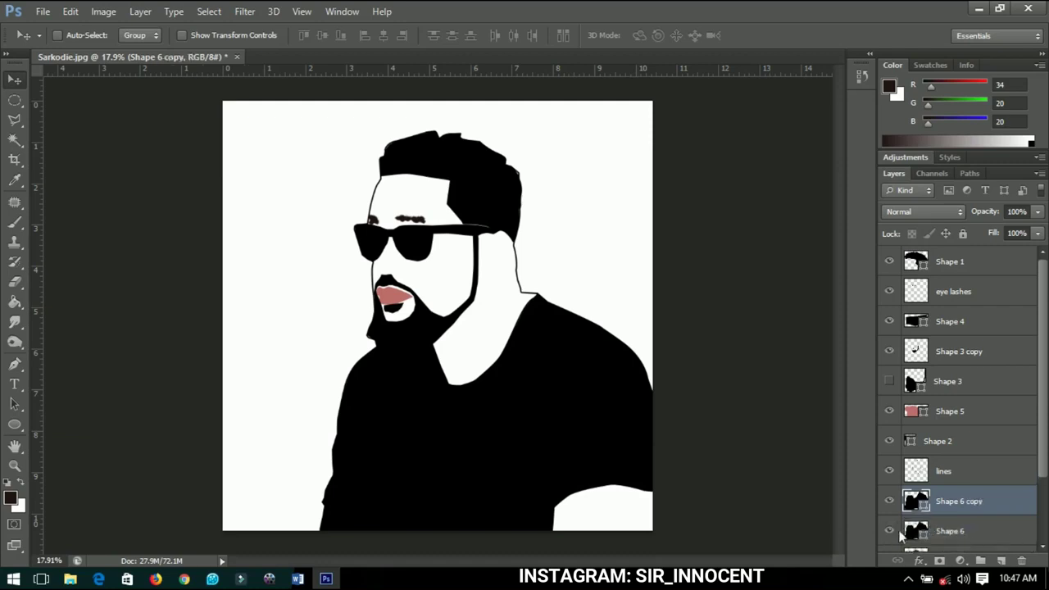
right_click(956, 492)
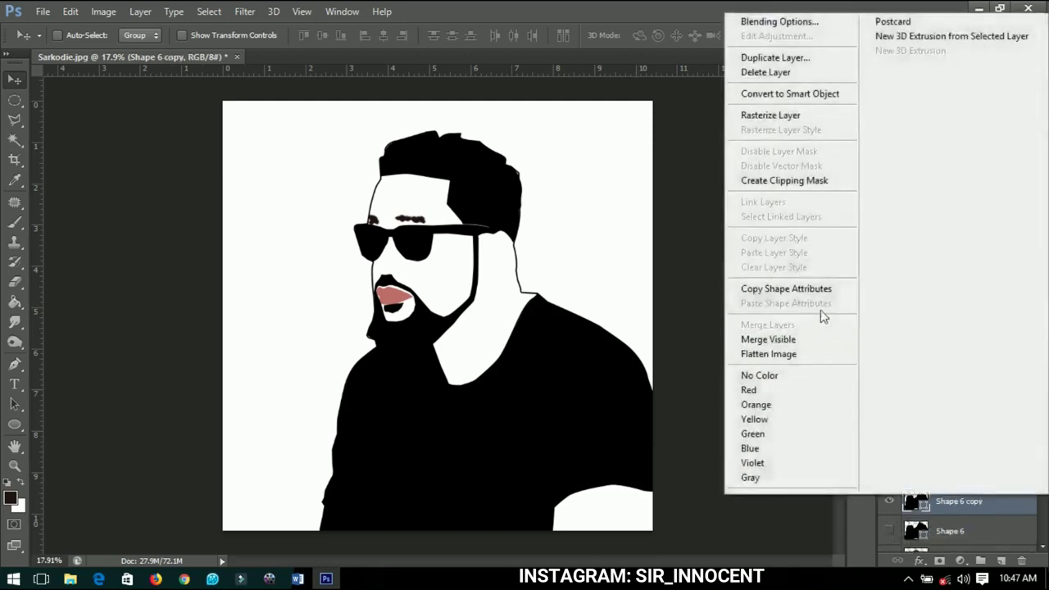
click(780, 136)
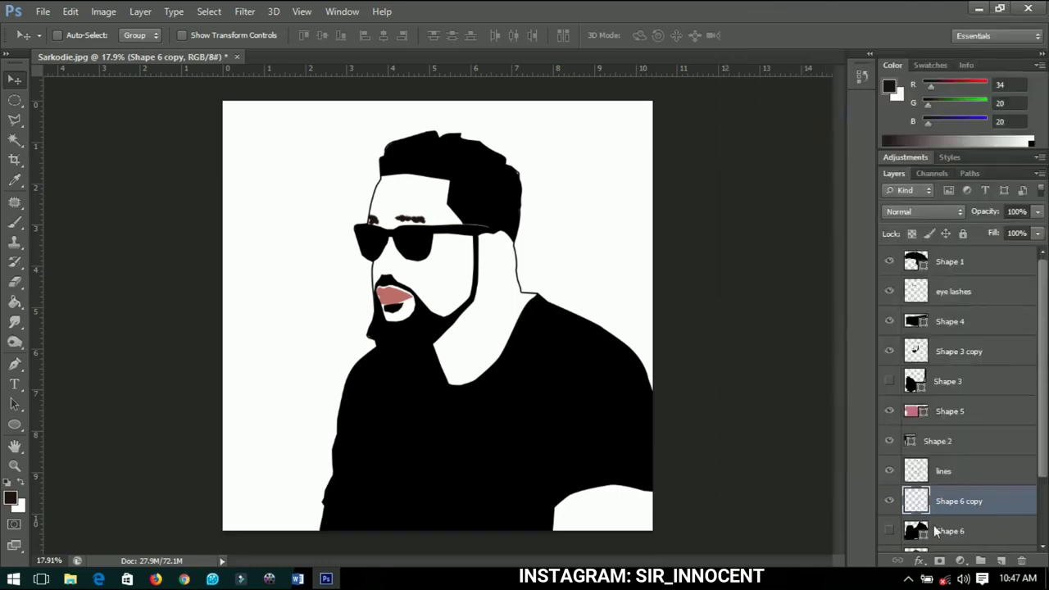
- Set the shirt copy's opacity to 0% and select the forearm area below the left sleeve hem with the Polygonal Lasso
text(0)
key(Return)
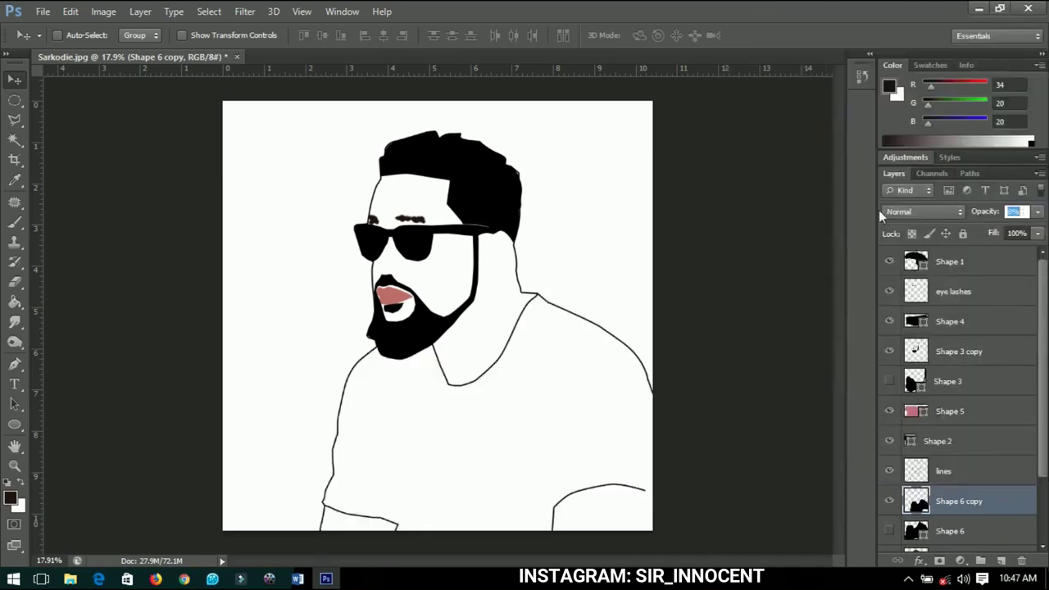
scroll(321, 513, up, 2)
scroll(403, 421, down, 3)
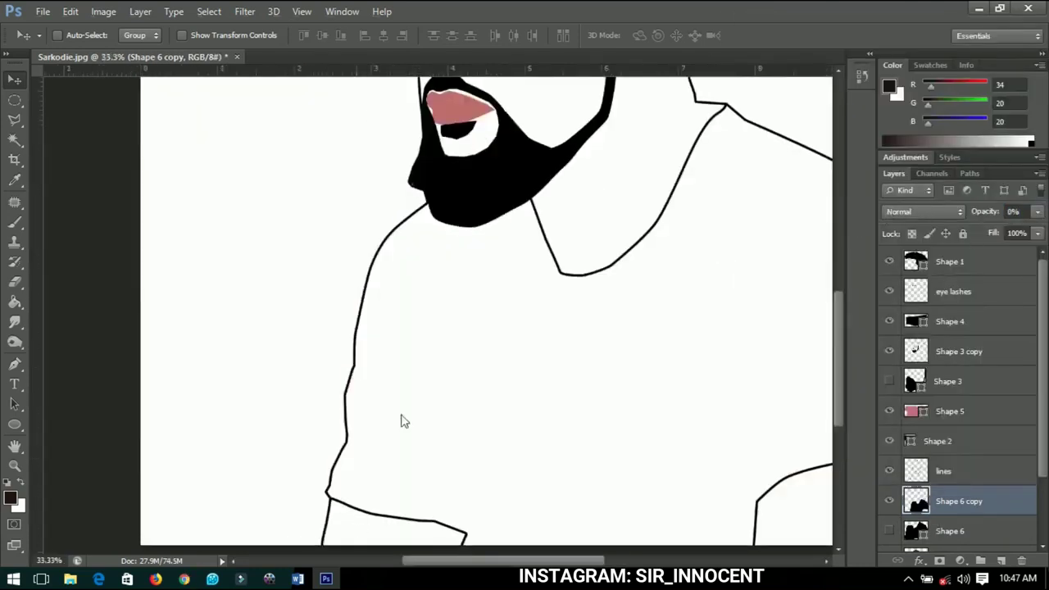
scroll(410, 405, up, 2)
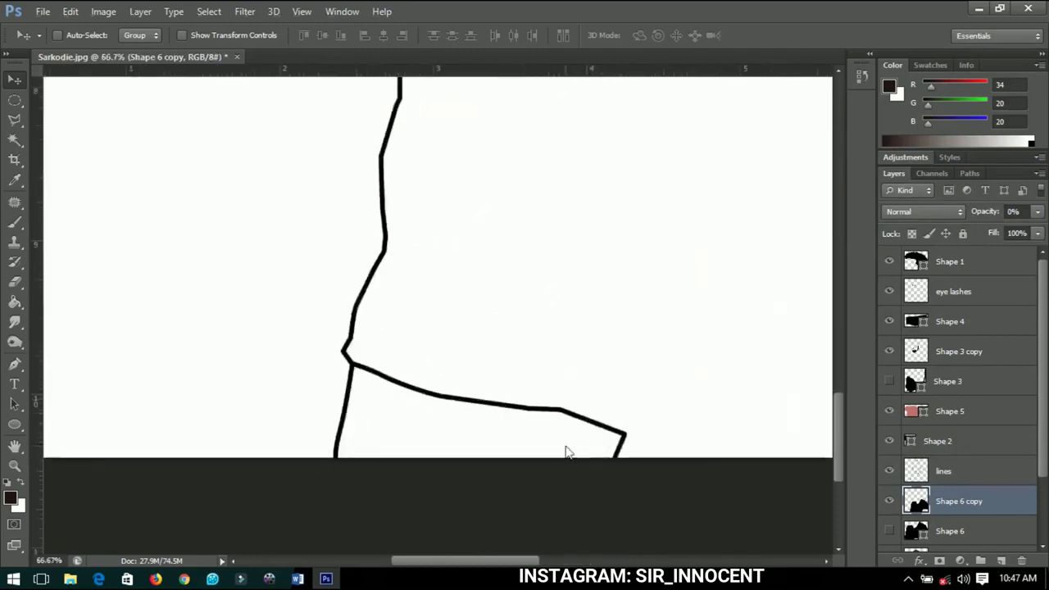
drag(271, 441, 351, 439)
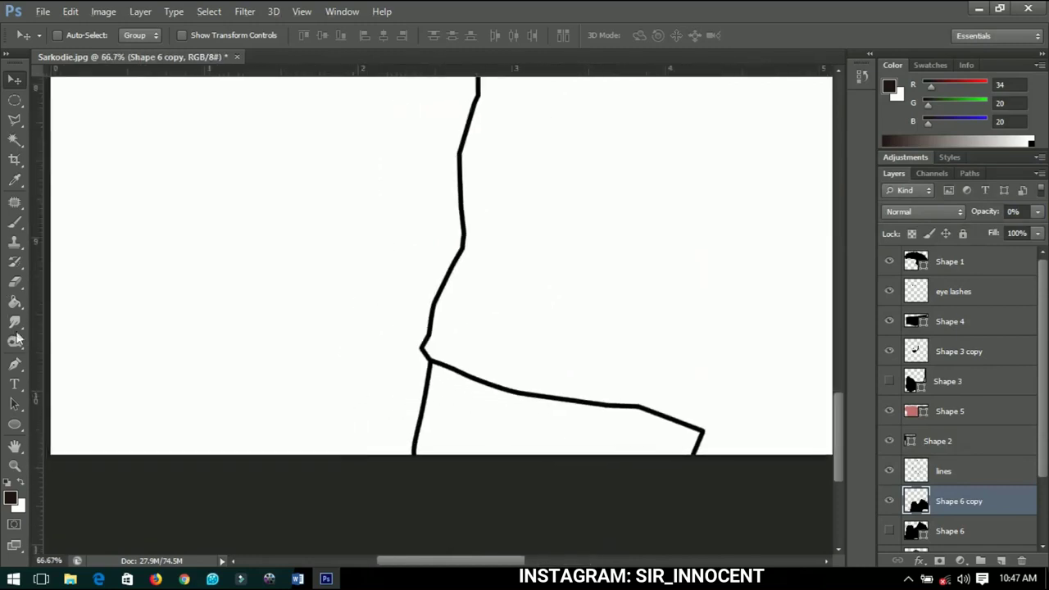
click(15, 119)
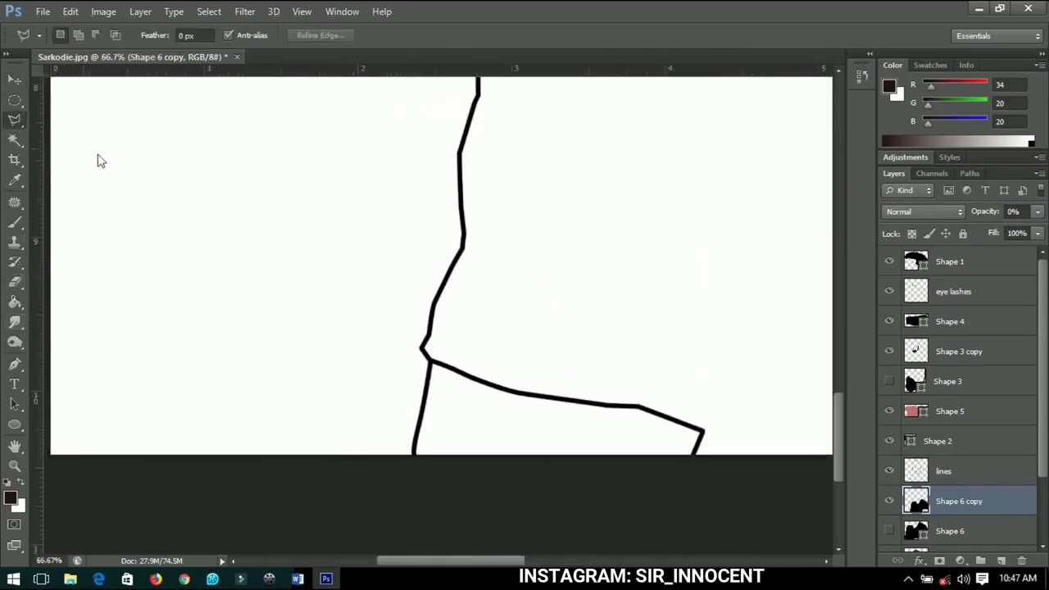
click(430, 361)
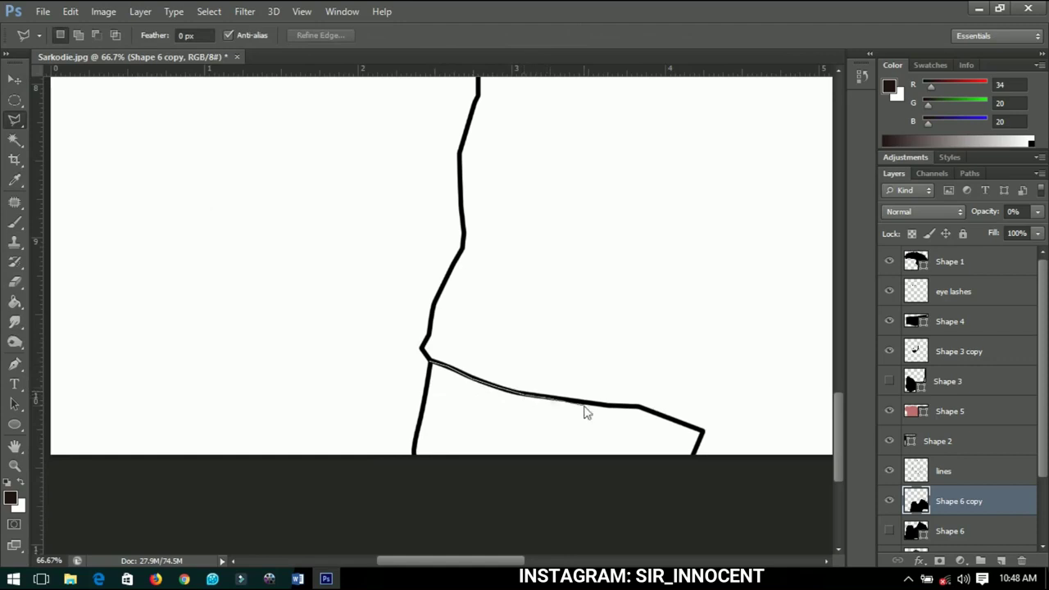
click(639, 407)
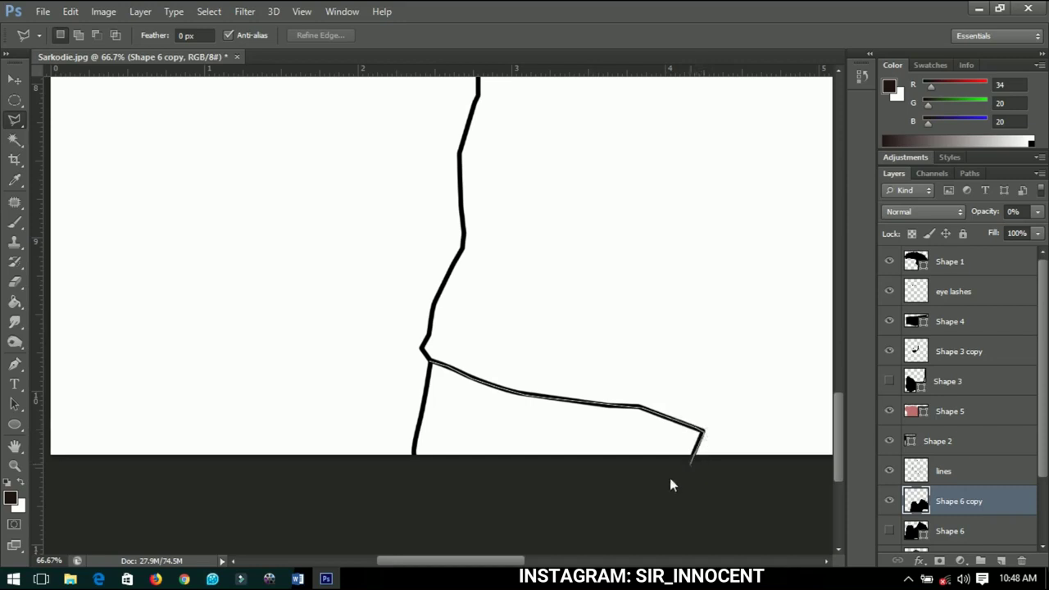
click(391, 504)
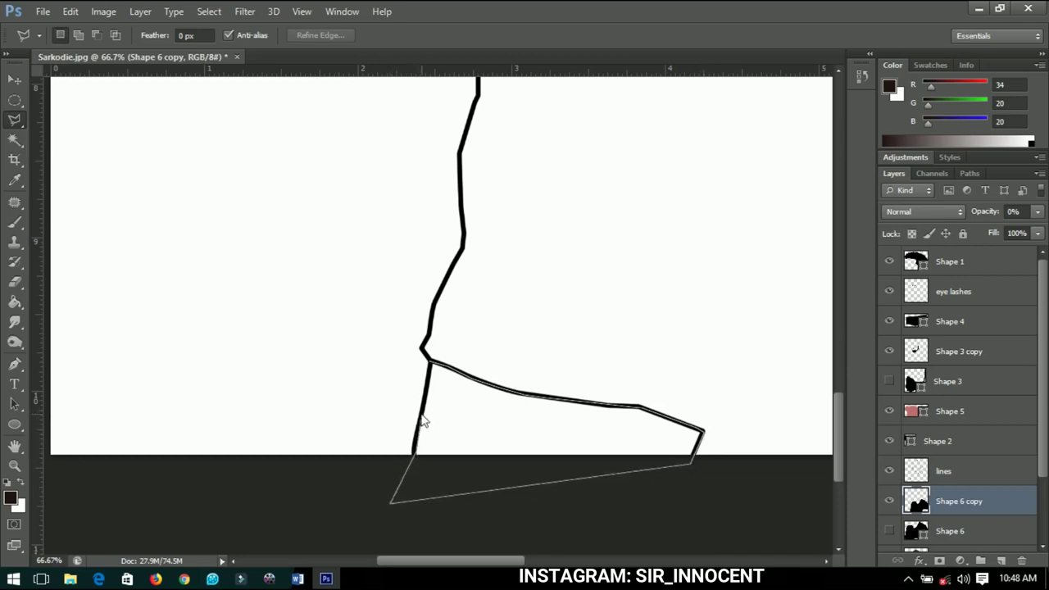
click(430, 362)
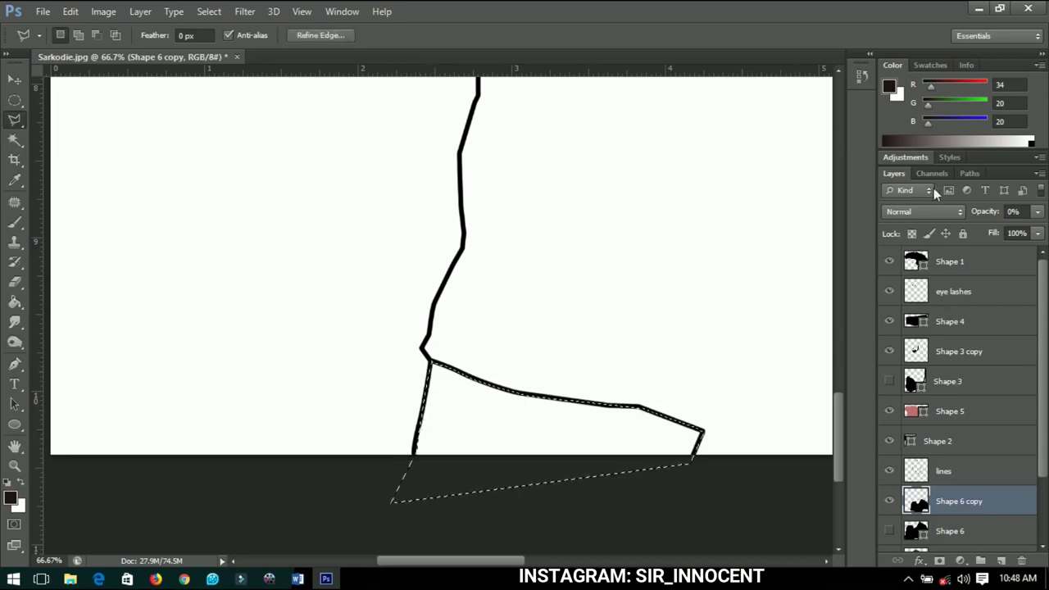
- Delete the selected forearm area from the shirt copy, restore the layer's opacity to 100% and deselect
drag(985, 213, 1047, 218)
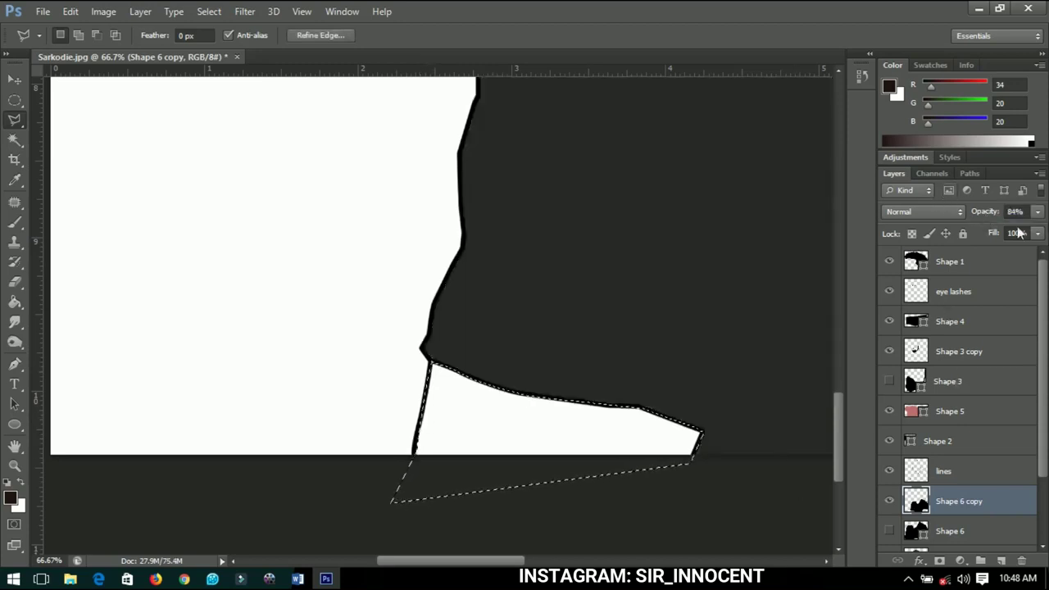
drag(983, 214, 1047, 215)
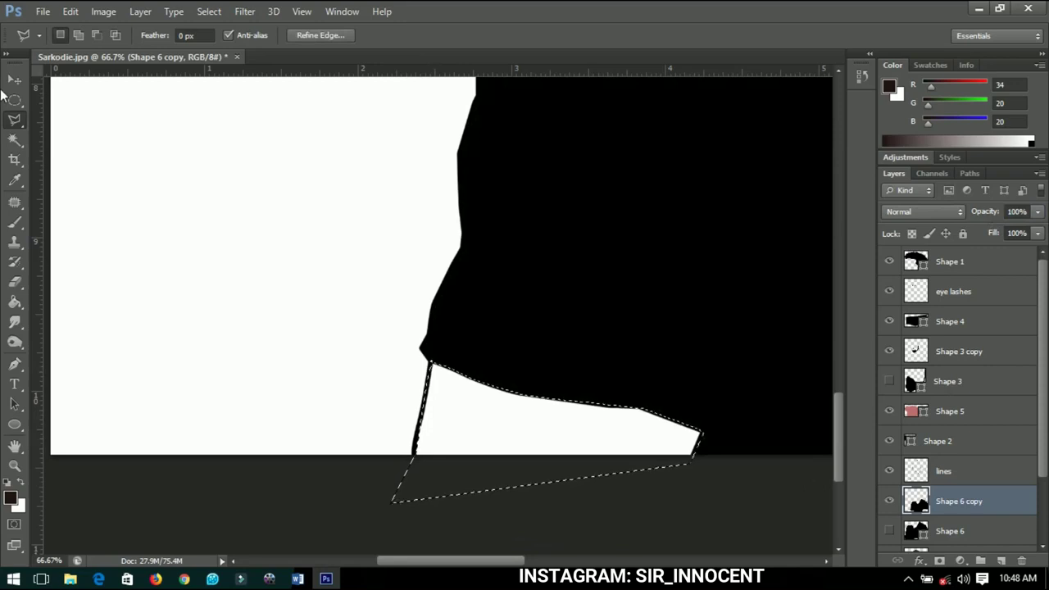
key(ctrl+d)
key(ctrl+0)
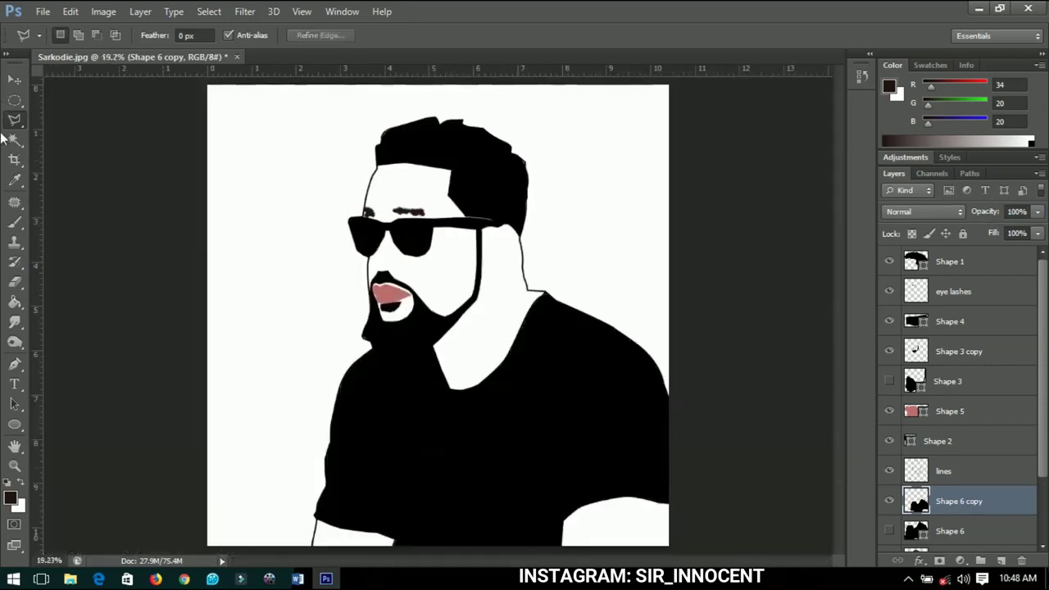
click(14, 79)
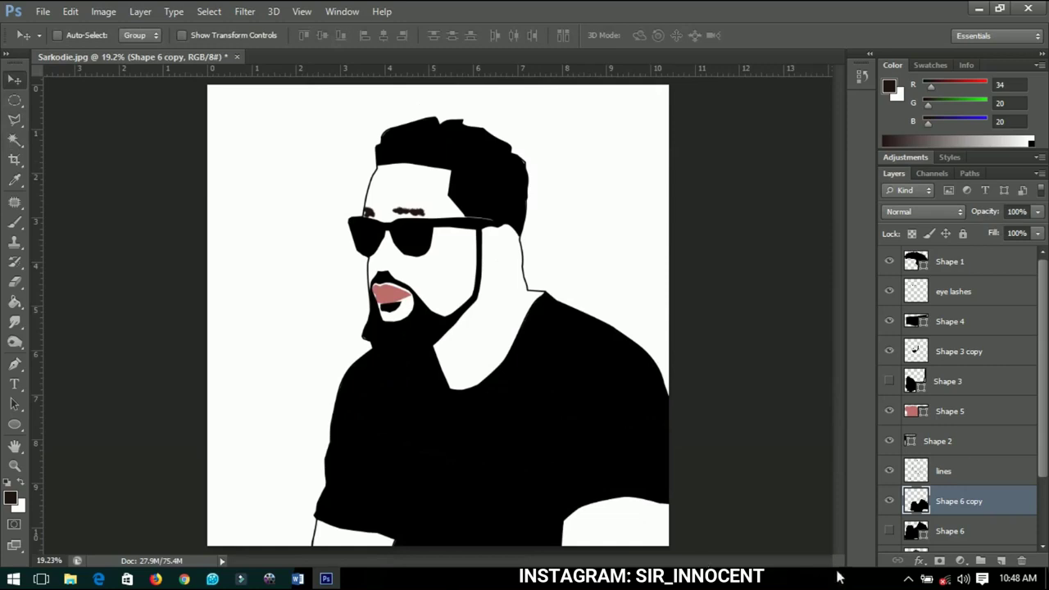
- Show the original photo on Layer 0 as a reference for tracing the ear
scroll(1031, 416, down, 3)
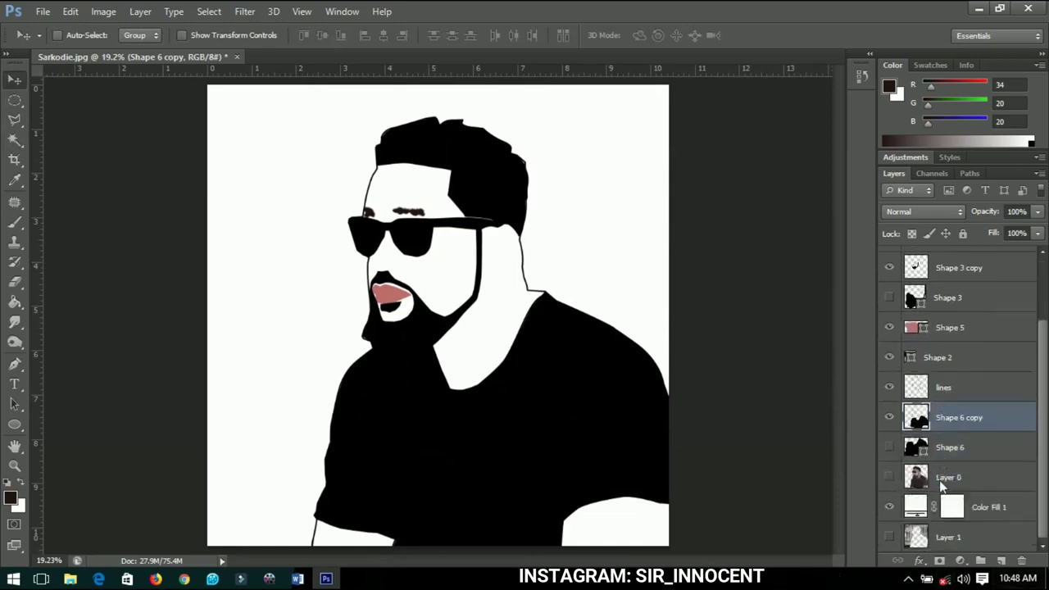
click(890, 477)
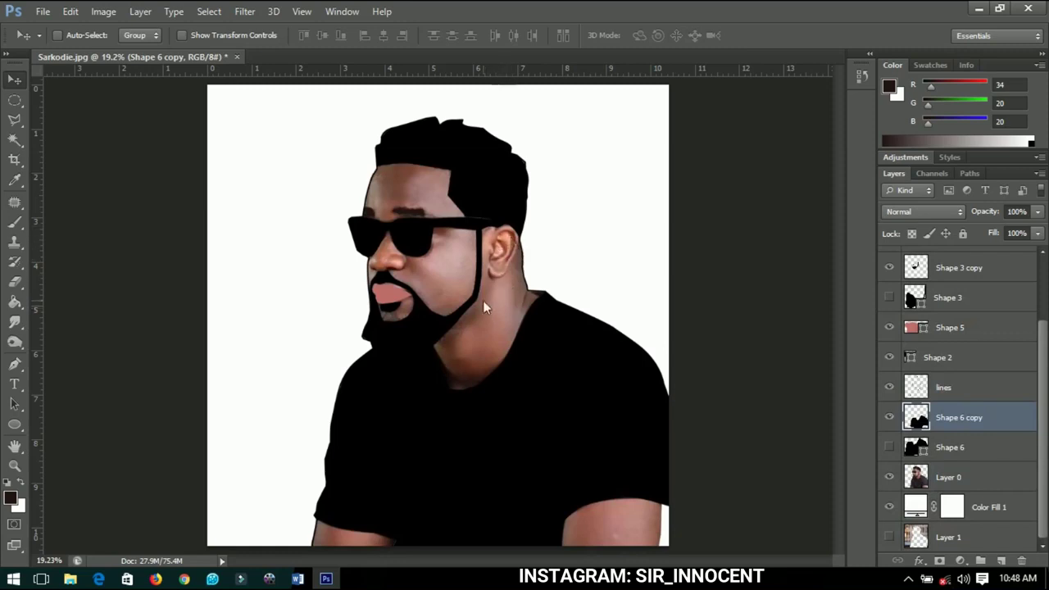
scroll(502, 264, up, 6)
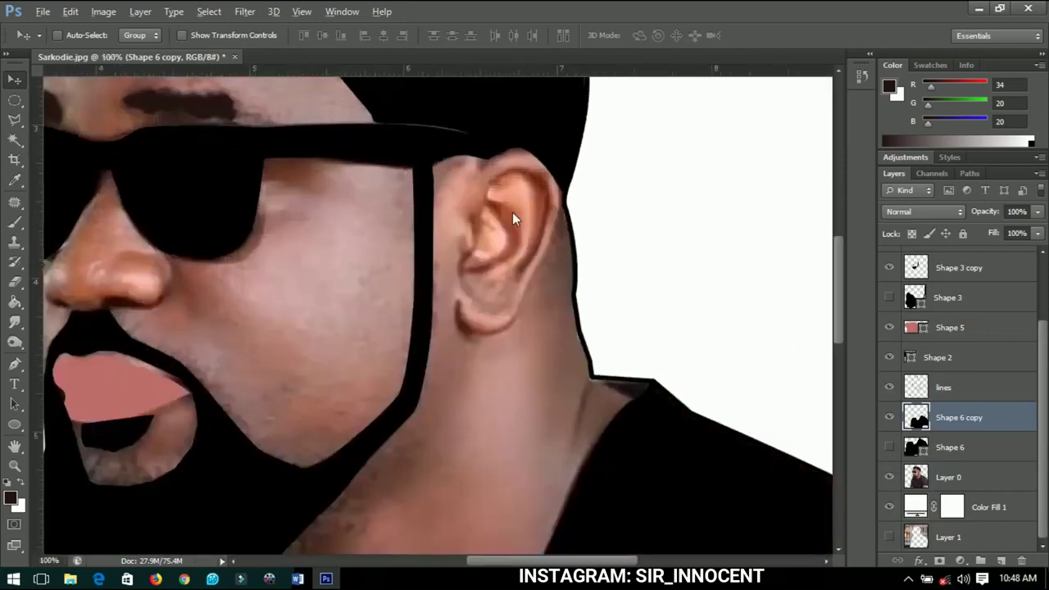
scroll(991, 438, up, 3)
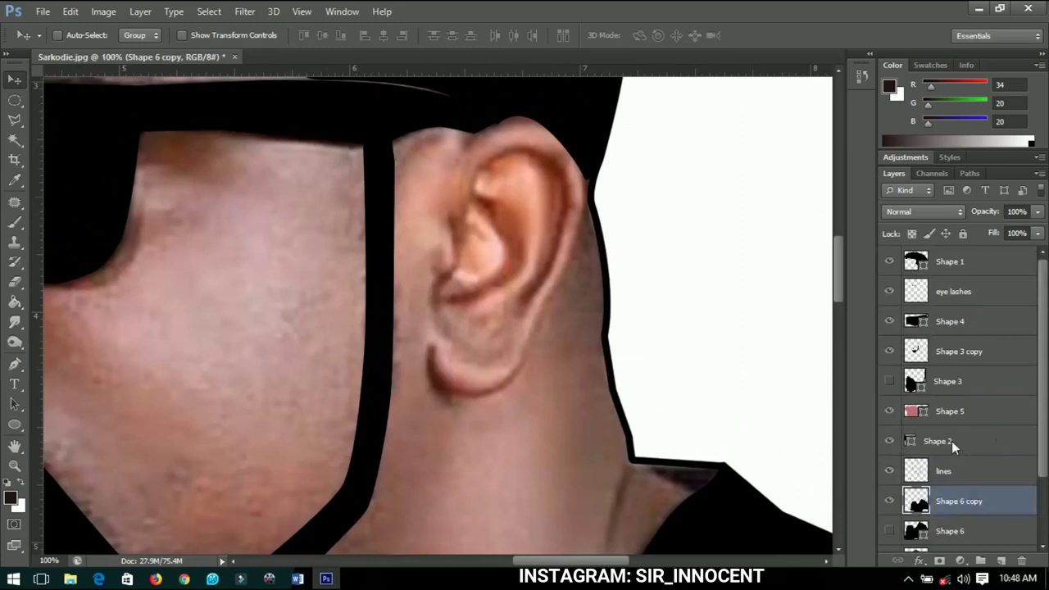
- Start a new Pen shape above Shape 2, tracing the outer edge of the ear's inner fold from its upper start to its lower end
click(951, 440)
scroll(492, 158, up, 2)
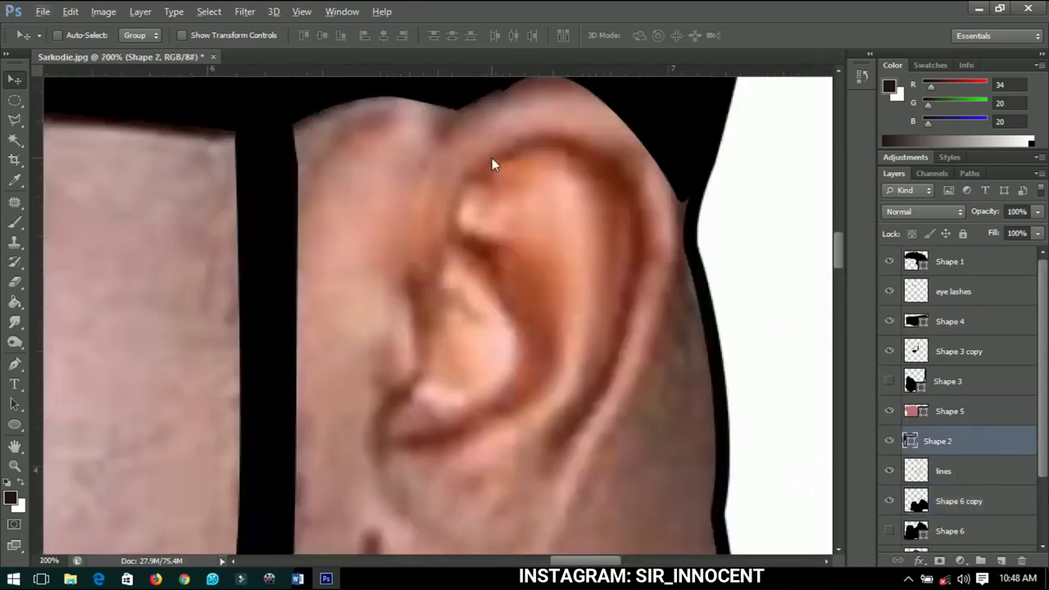
drag(547, 200, 507, 204)
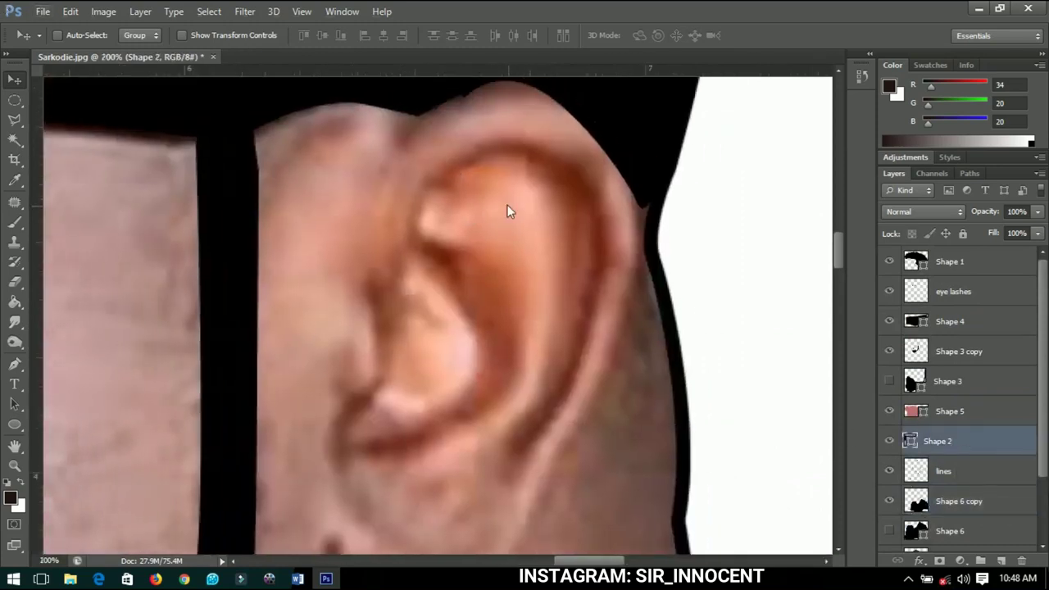
click(15, 363)
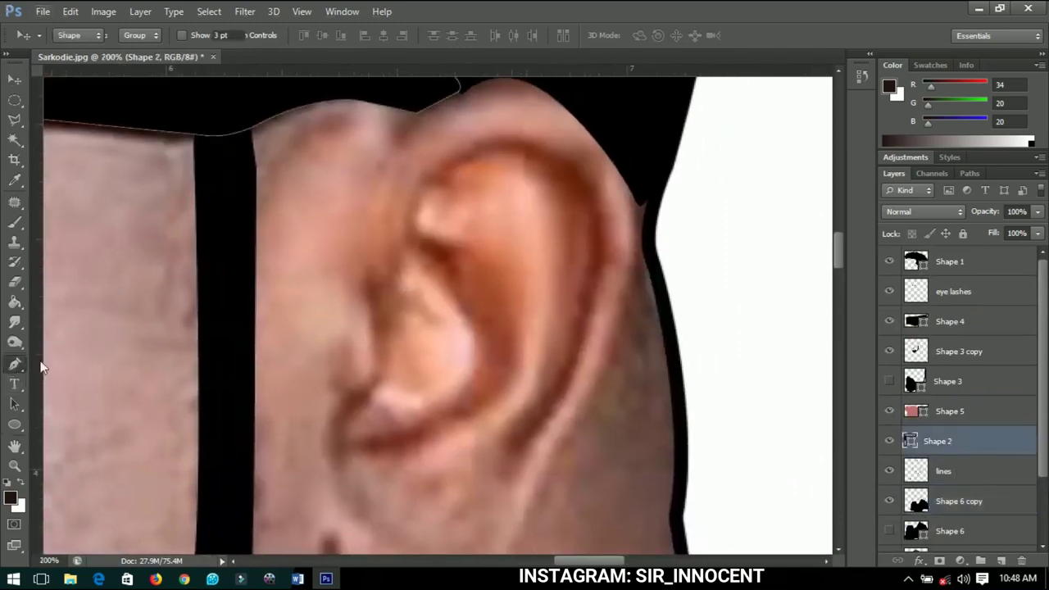
click(431, 176)
click(472, 147)
click(484, 138)
click(524, 133)
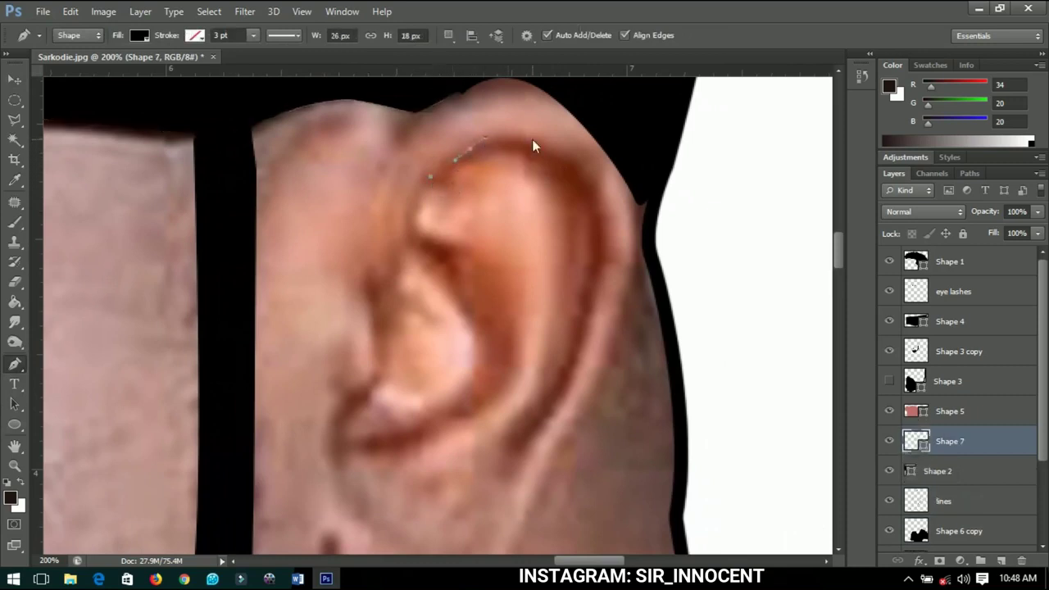
click(550, 149)
click(577, 164)
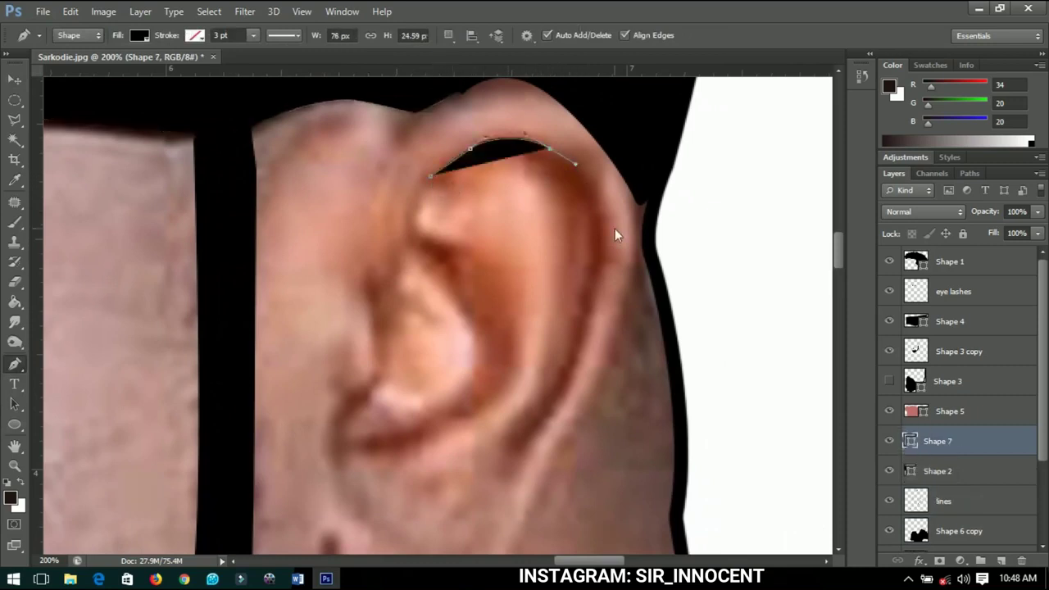
drag(604, 264, 507, 454)
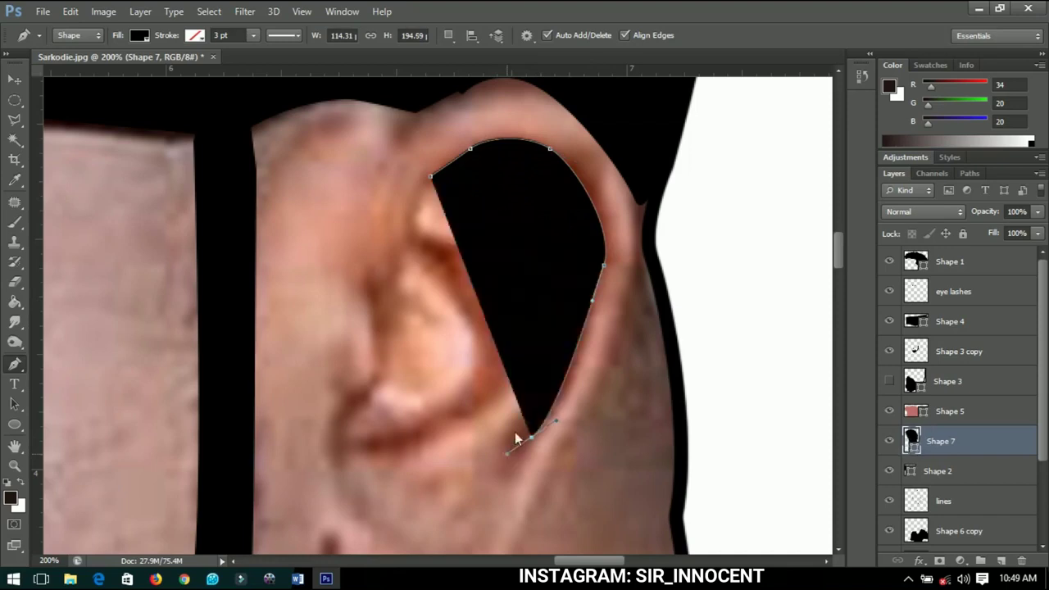
- Set the ear shape's opacity to 0%, trace the fold's inner edge back to its upper start and close the path
key(0)
key(0)
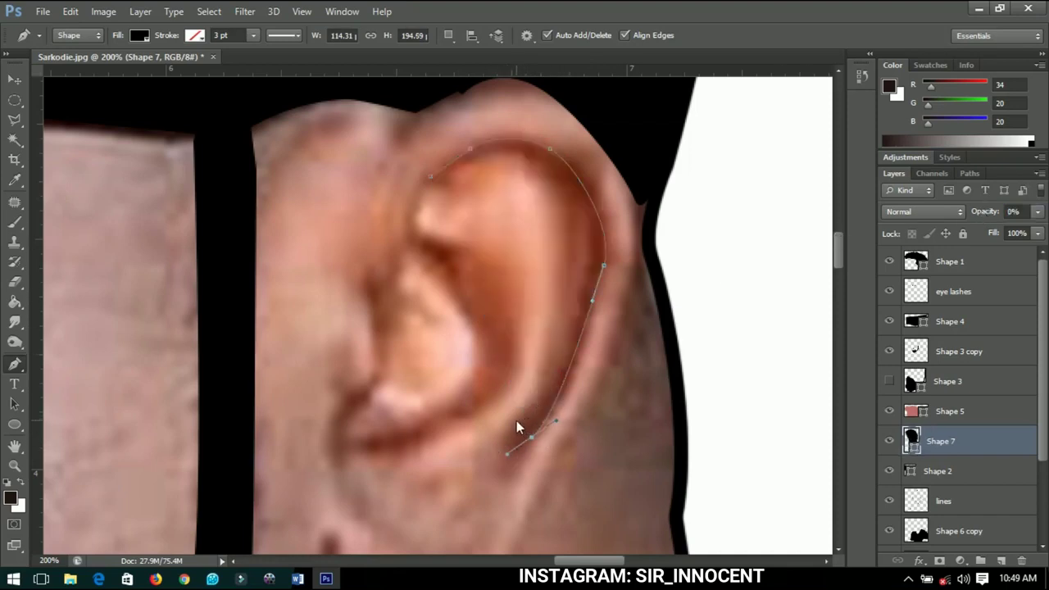
drag(507, 433, 530, 404)
drag(509, 148, 488, 162)
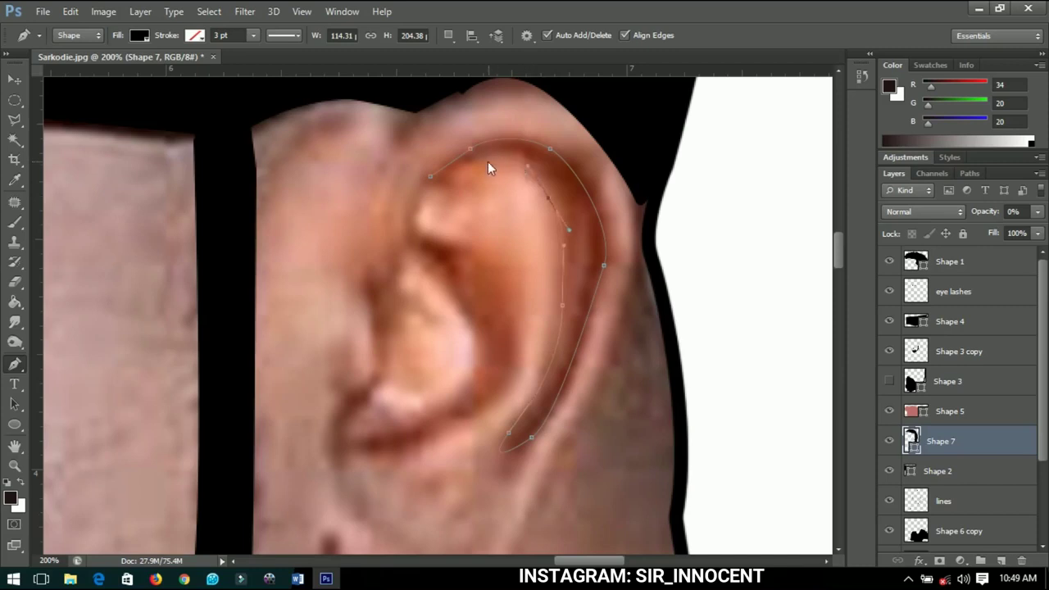
click(427, 177)
- Fill the ear fold shape with the dark brown #722c12 sampled from the ear's shadow in the photo
double_click(914, 447)
click(565, 182)
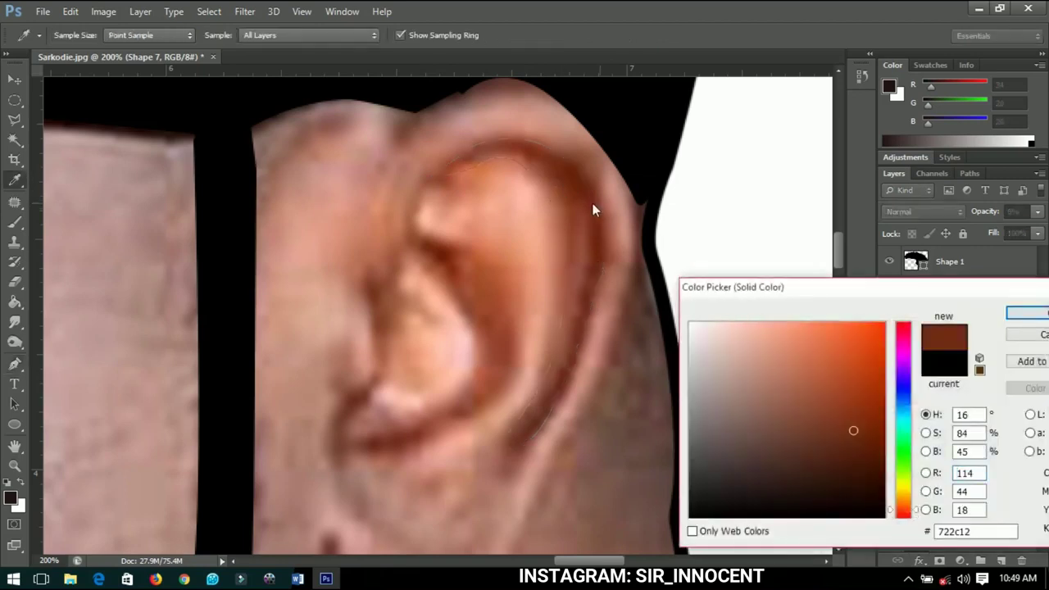
click(1027, 312)
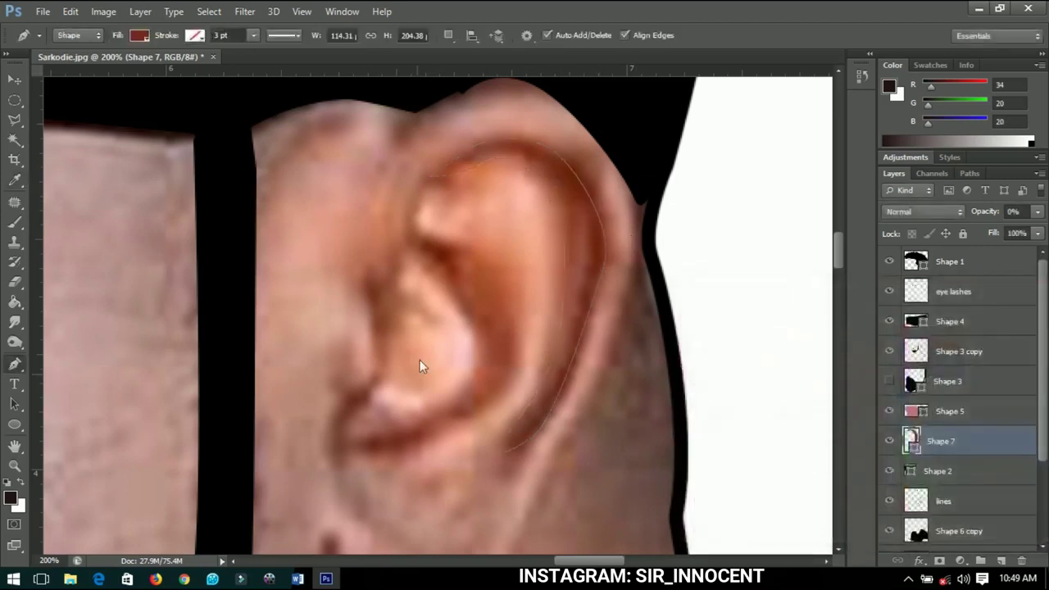
- Trace the dark fold around the ear's inner hollow as a separate Pen shape at 0% opacity
scroll(453, 297, down, 2)
scroll(453, 298, down, 2)
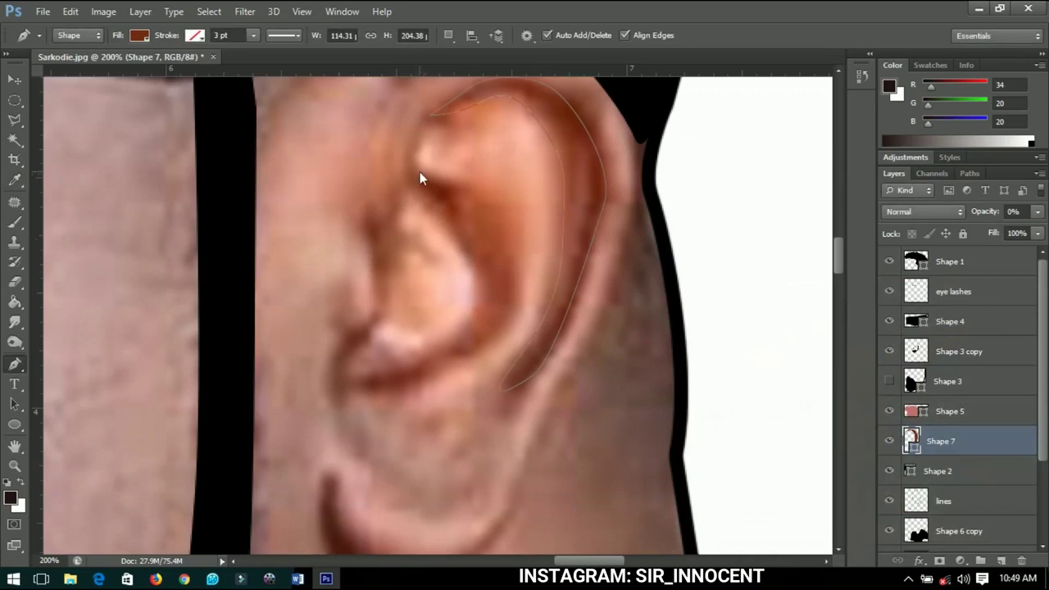
click(418, 171)
drag(449, 197, 454, 206)
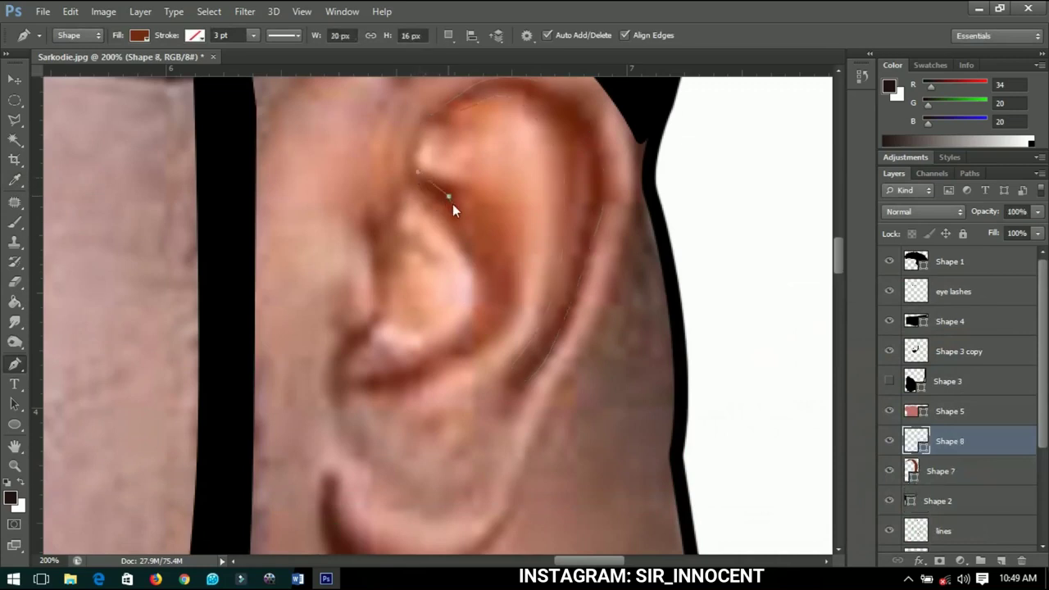
drag(475, 245, 479, 249)
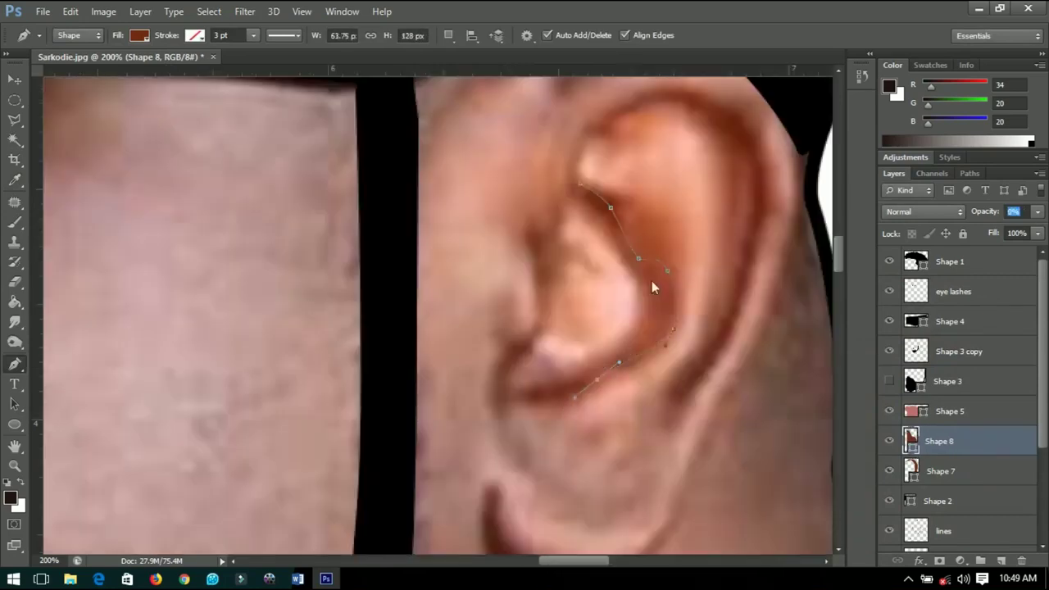
click(570, 385)
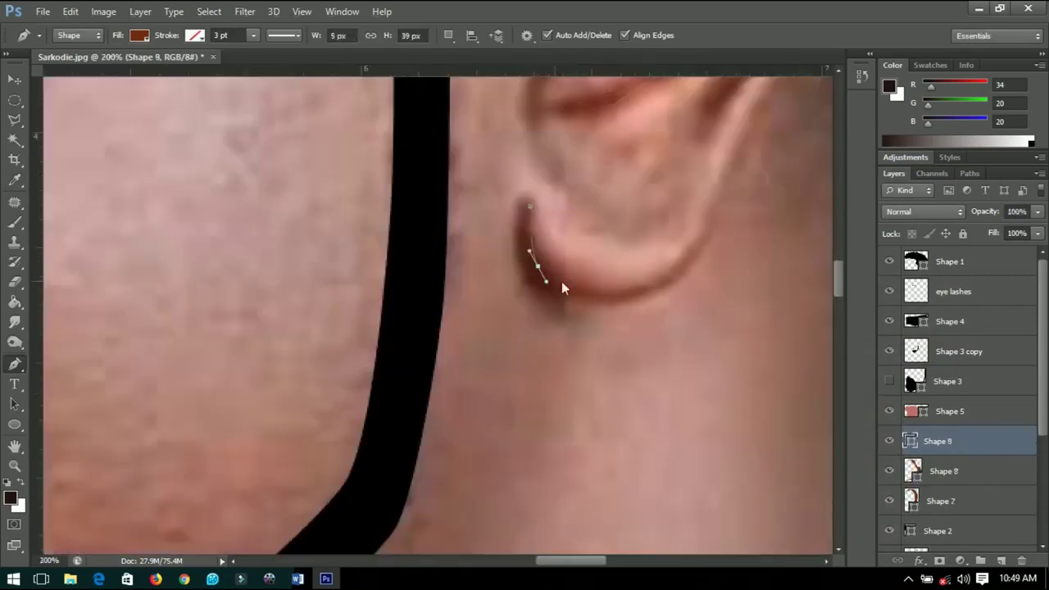
- Trace the crease along the earlobe's lower edge as a thin Pen shape and adjust its brown fill colour
click(713, 229)
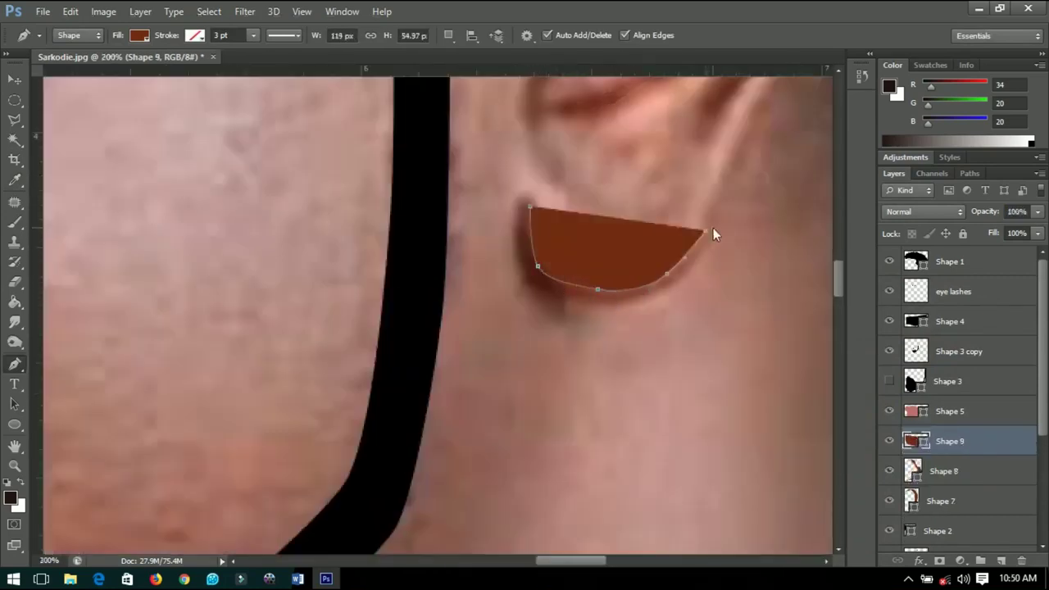
click(666, 273)
click(538, 267)
double_click(915, 441)
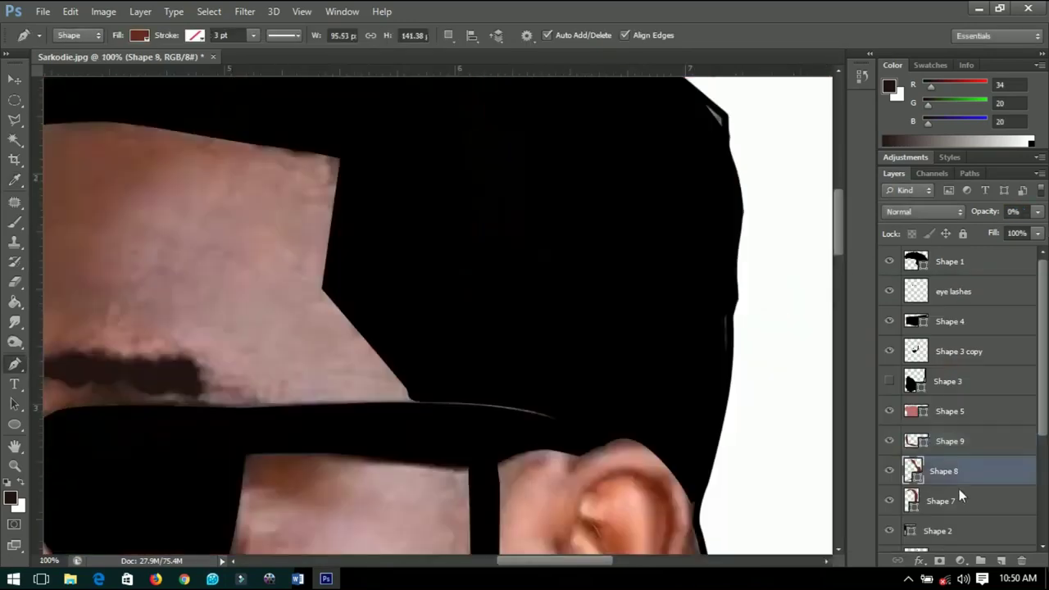
- Start a Pen shape above Shape 7, tracing the upper edge of the larger nostril's shadow out to the nose wing
click(941, 501)
scroll(463, 353, down, 5)
scroll(389, 358, up, 1)
drag(269, 357, 790, 328)
drag(557, 332, 353, 307)
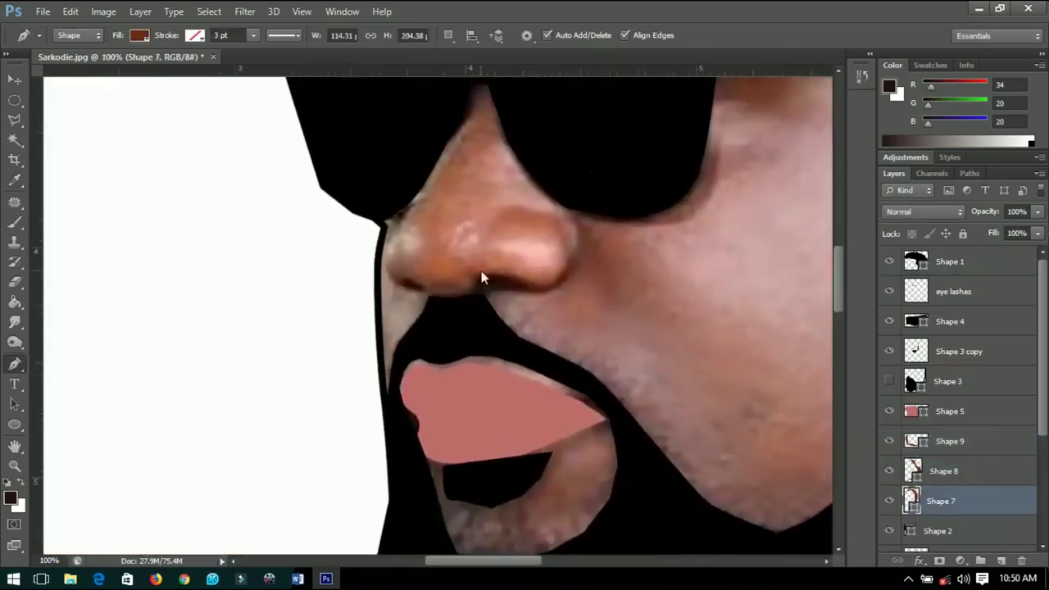
scroll(481, 271, up, 2)
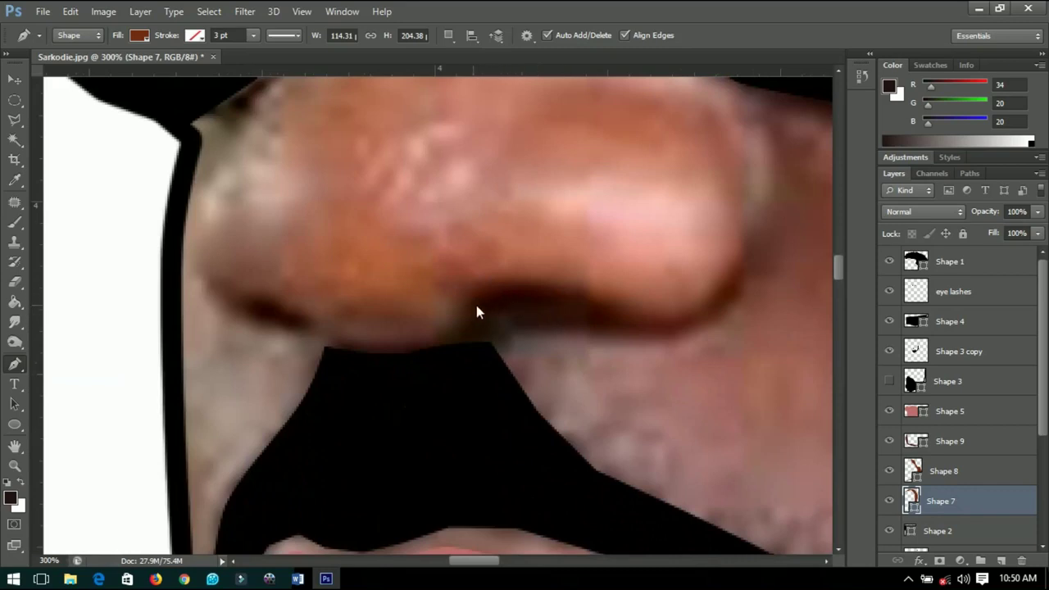
click(469, 298)
drag(498, 284, 525, 280)
drag(585, 296, 611, 309)
click(653, 318)
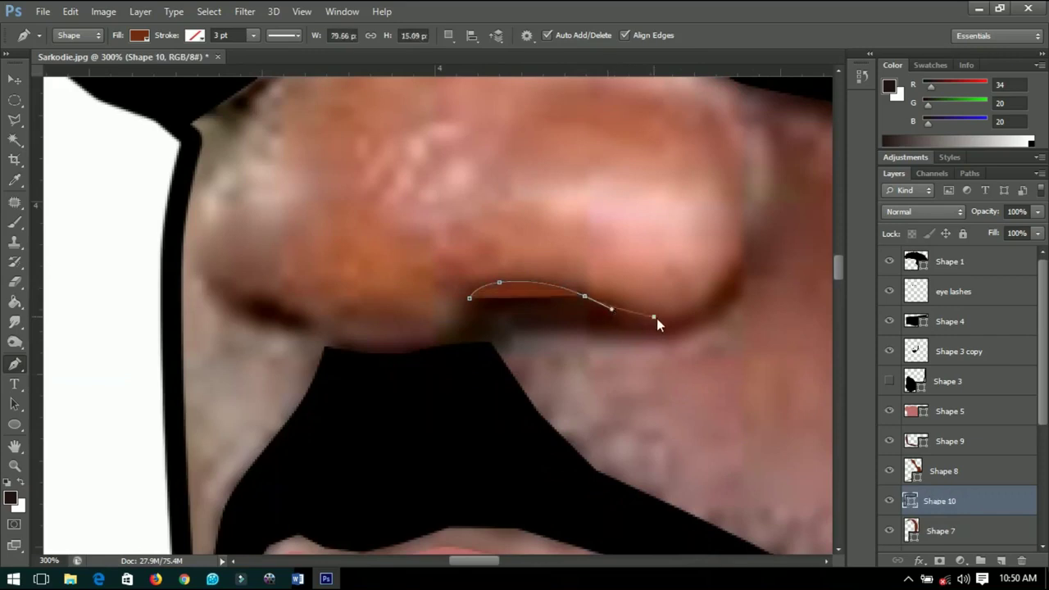
mouse_move(702, 300)
mouse_down()
mouse_move(712, 290)
mouse_move(723, 312)
mouse_up()
click(723, 275)
click(741, 260)
- Lower the nostril shape's opacity, trace the shadow's lower edge back to the start point and close the path
key(0)
key(0)
drag(677, 333, 667, 332)
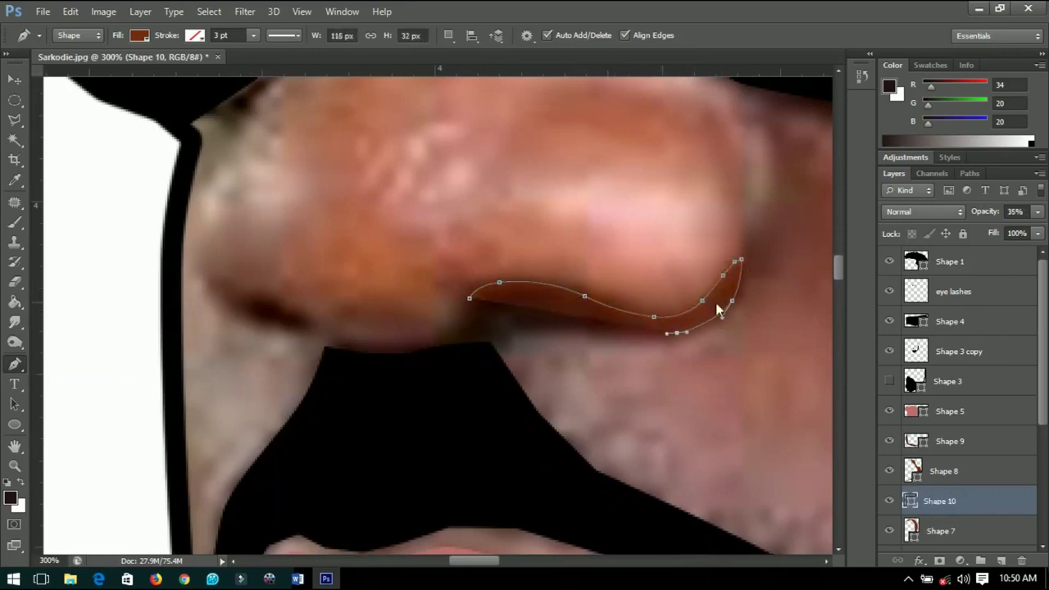
drag(598, 326, 582, 326)
drag(527, 329, 509, 329)
click(478, 325)
click(469, 298)
- Recolour the nostril shape in a darker brown and restore its opacity to 100%
double_click(911, 501)
key(Return)
key(0)
- Trace the small shadow under the nose's far nostril as a separate dark brown Pen shape
click(214, 280)
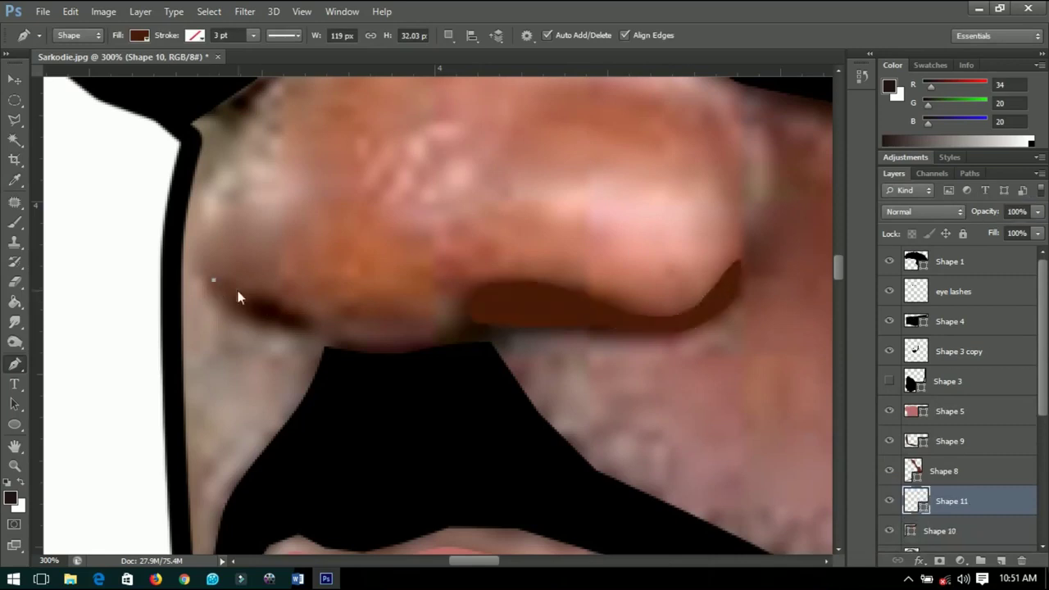
click(263, 300)
drag(299, 333, 290, 333)
- Hide the original photo on Layer 0 to leave only the traced artwork over the white fill
scroll(345, 310, down, 10)
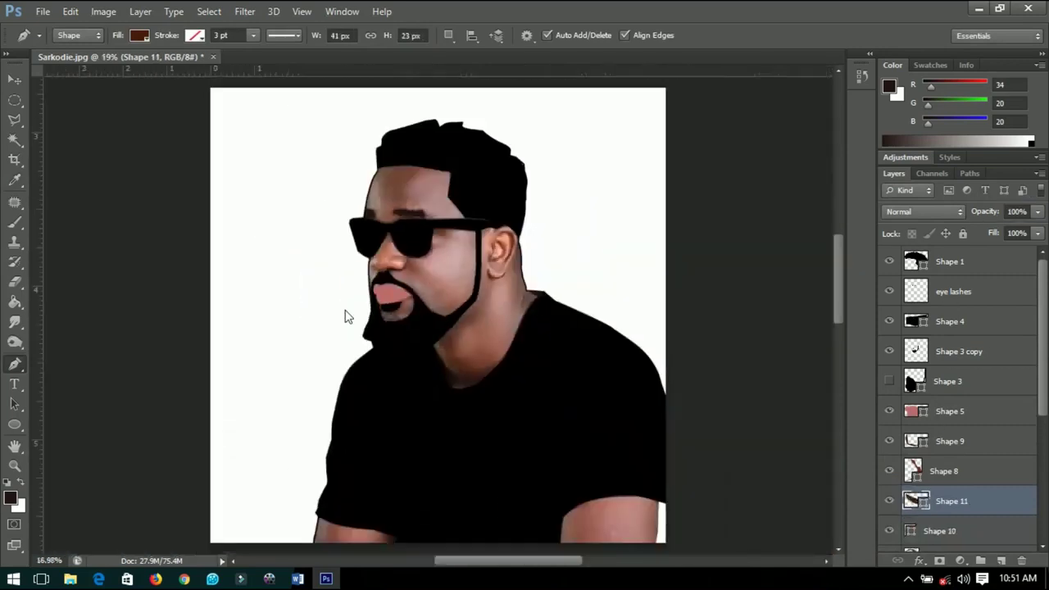
click(15, 80)
scroll(934, 480, down, 5)
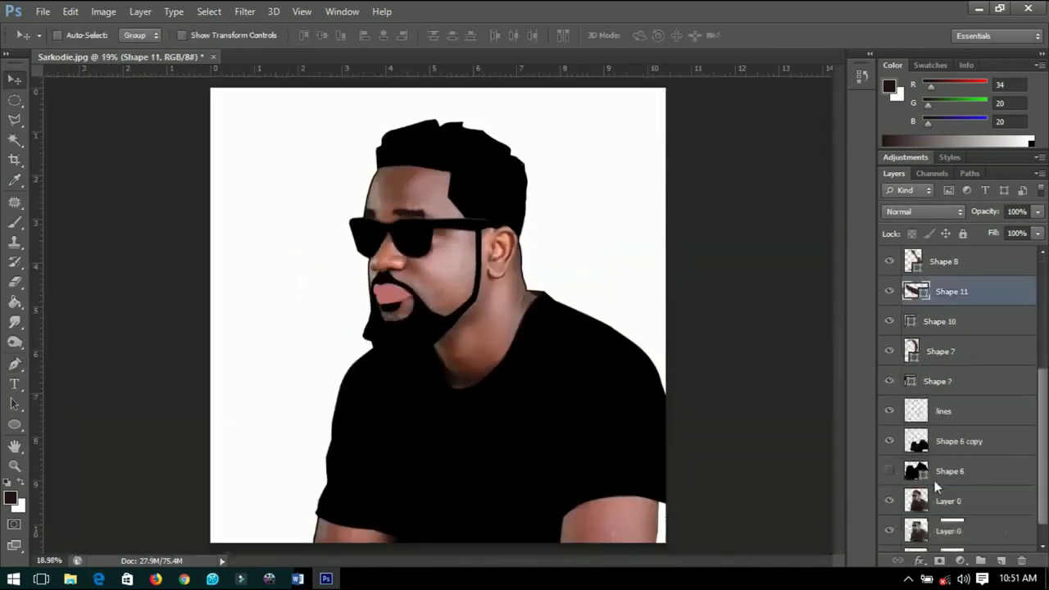
click(889, 506)
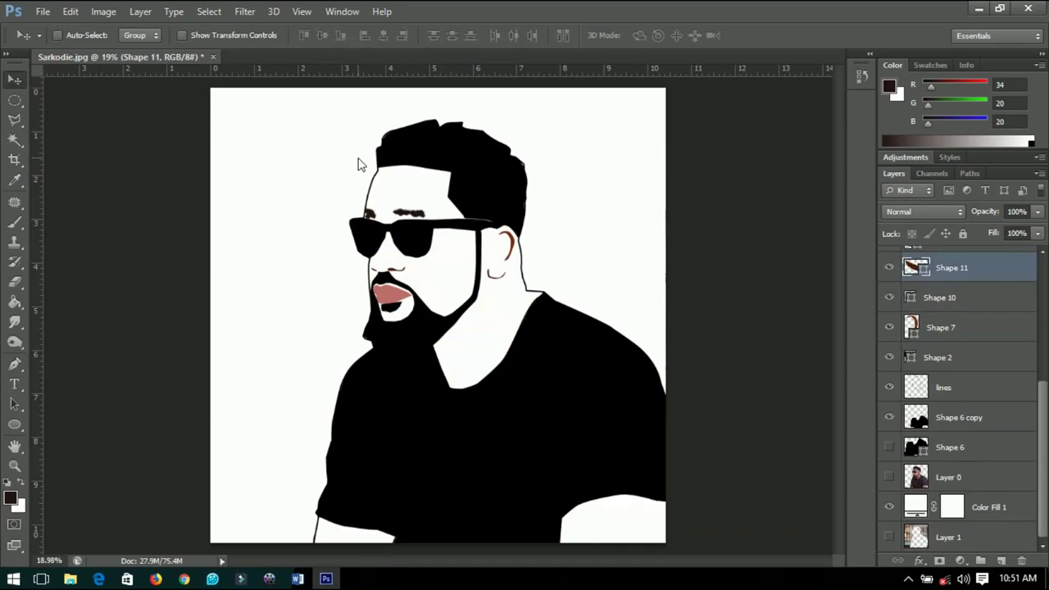
- Go through the ear and nose shape layers and restore Shape 8's opacity to 100%
scroll(954, 327, up, 1)
click(948, 327)
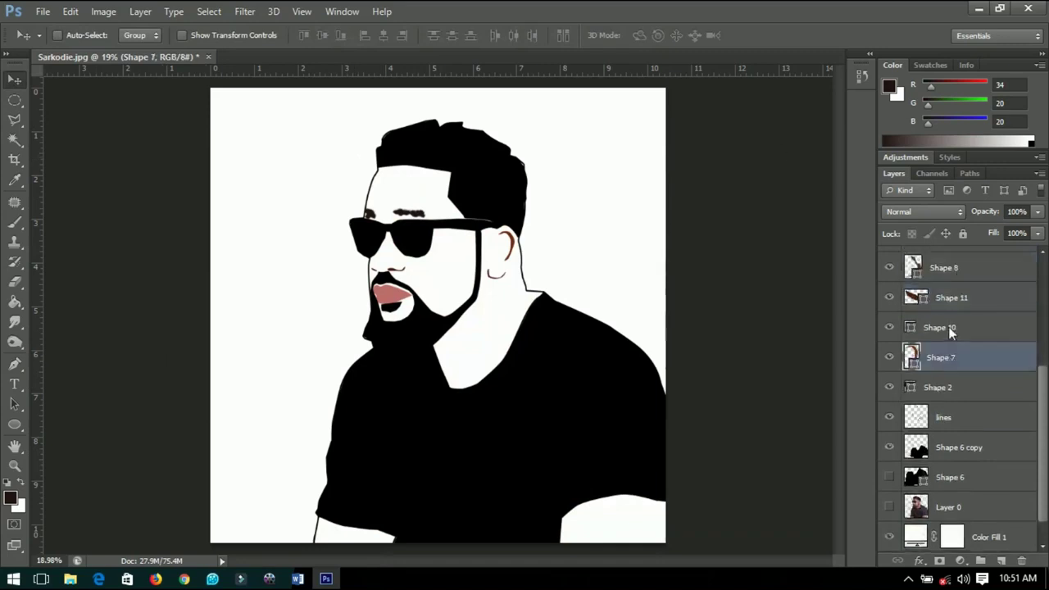
scroll(950, 324, up, 1)
double_click(951, 327)
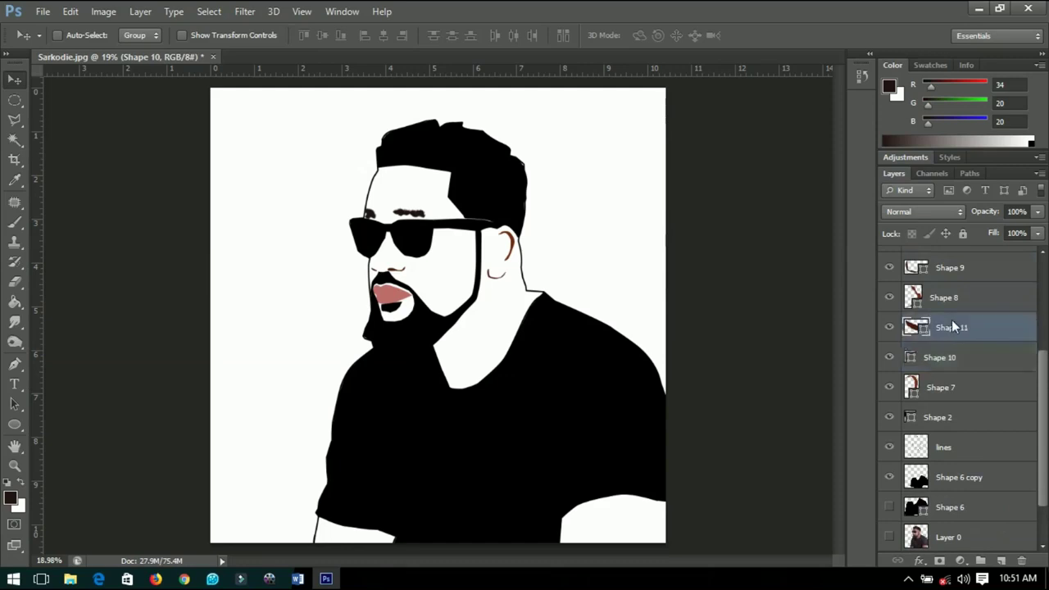
click(955, 301)
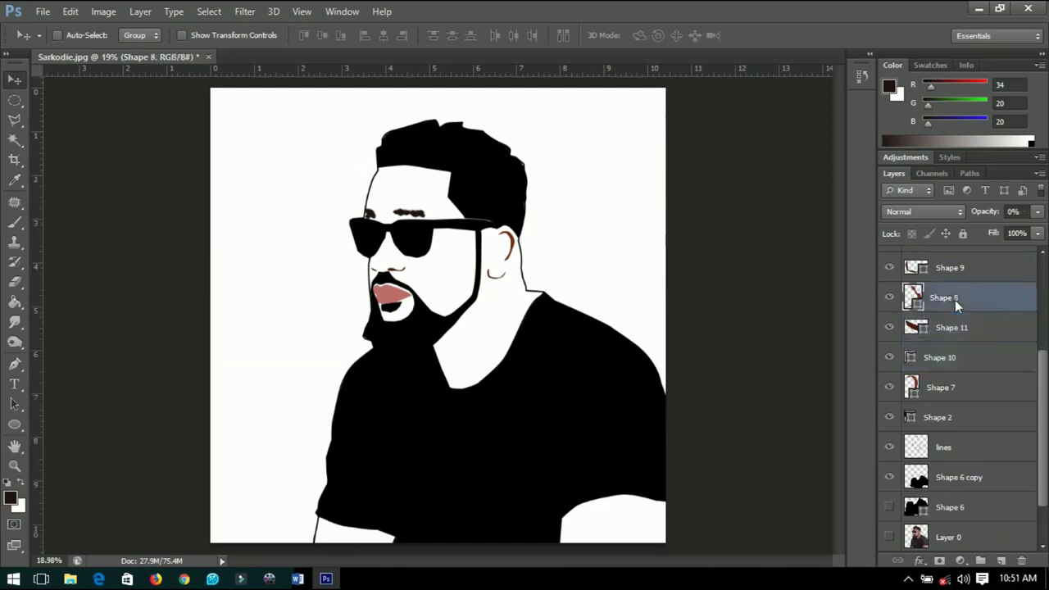
drag(987, 214, 1047, 213)
drag(983, 213, 1048, 213)
- Make Layer 0 the active layer and set the Pen tool's fill to the orange-tan skin colour #e49753
scroll(465, 207, up, 1)
scroll(464, 207, down, 2)
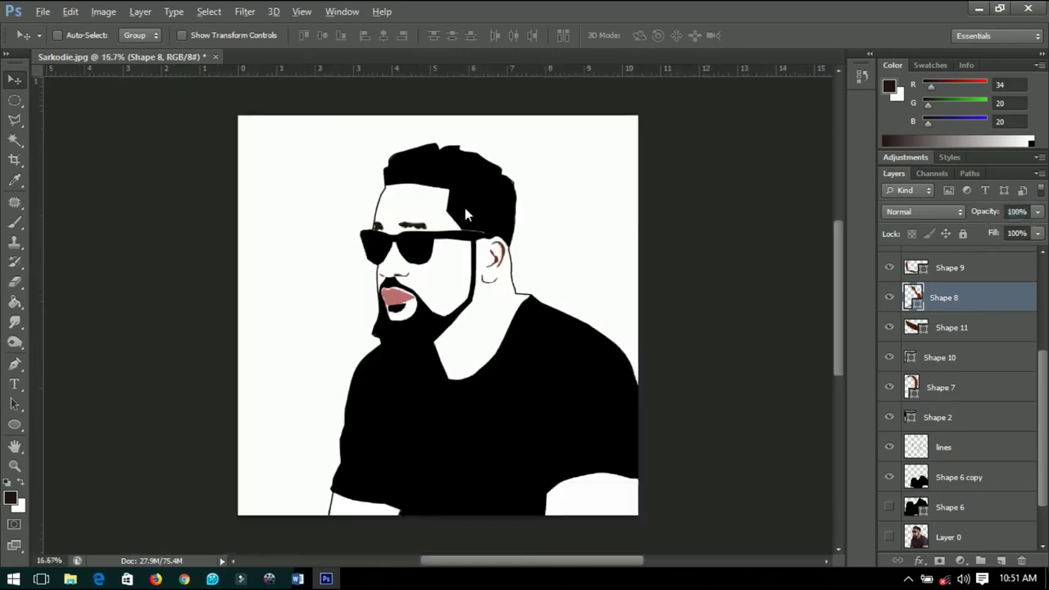
scroll(405, 392, up, 2)
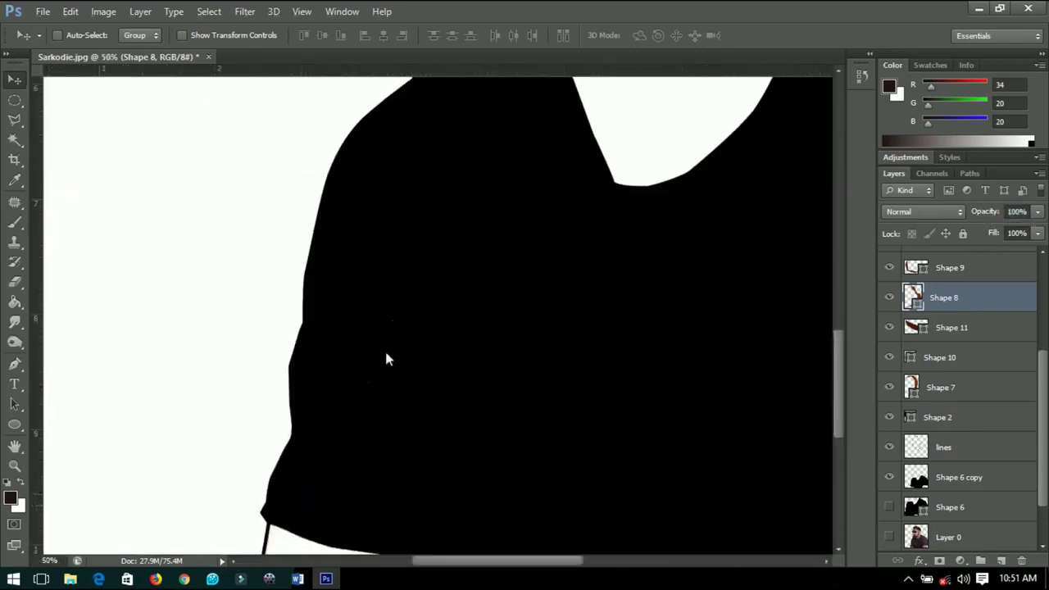
scroll(386, 353, down, 3)
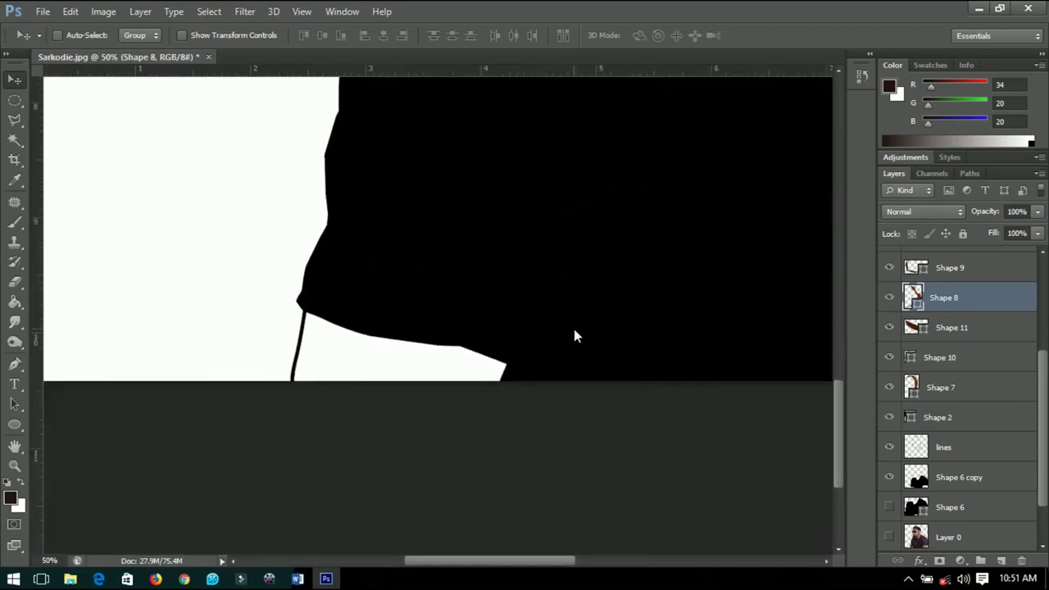
scroll(1018, 432, down, 1)
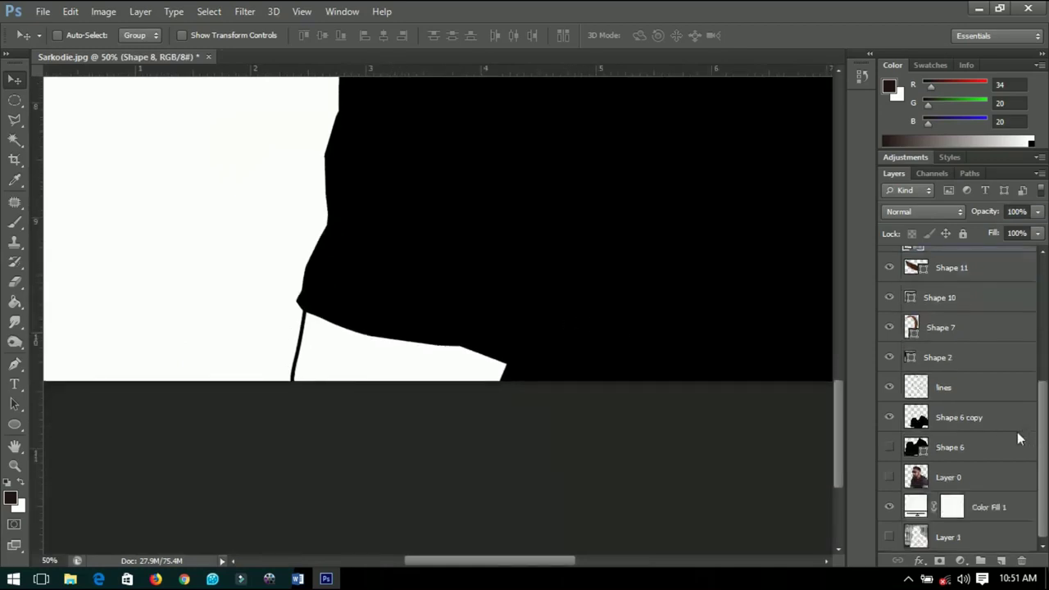
click(962, 477)
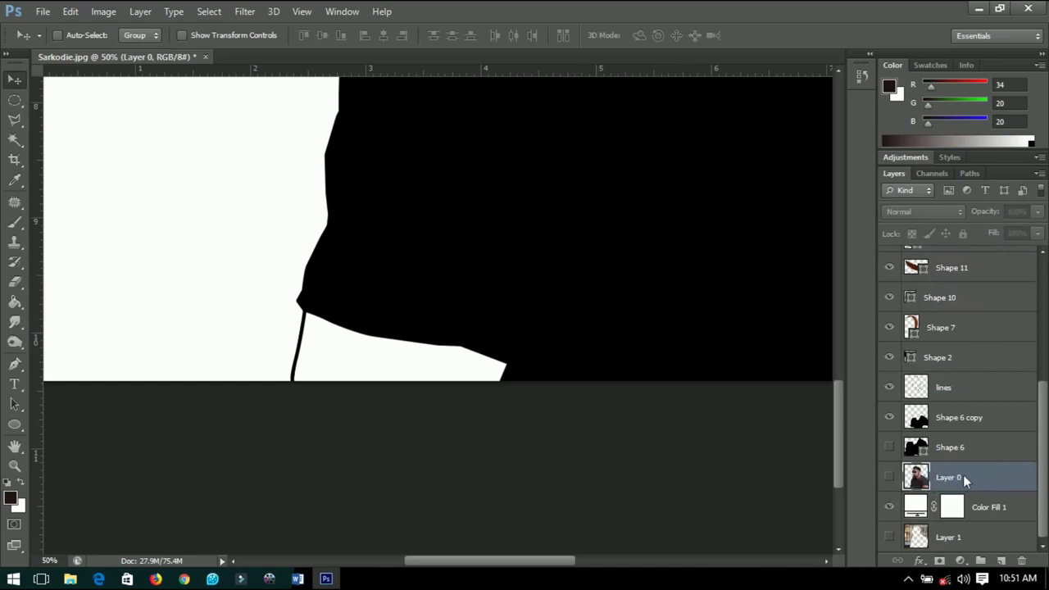
click(15, 365)
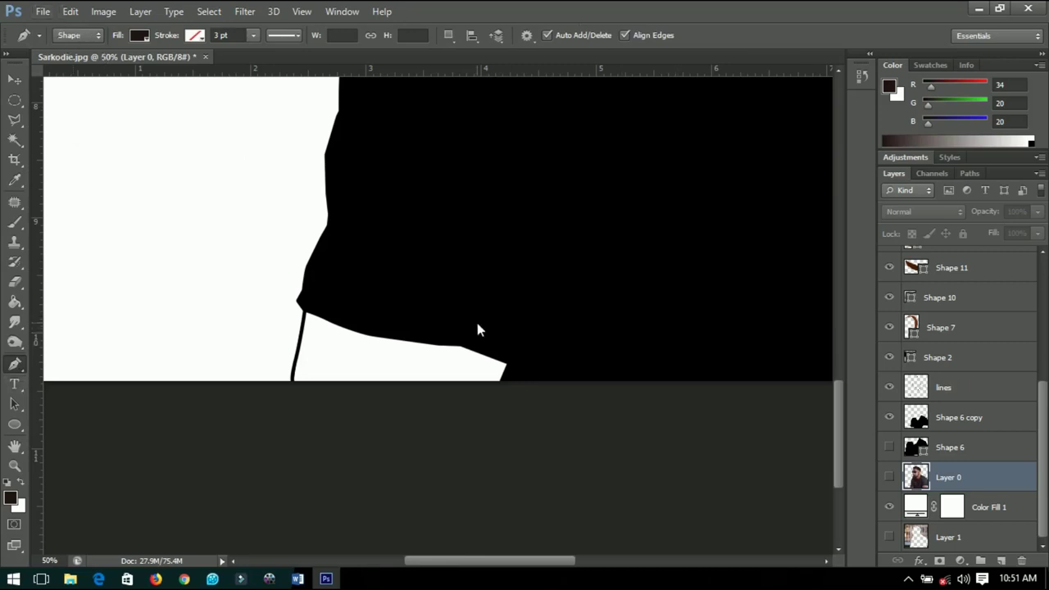
click(12, 498)
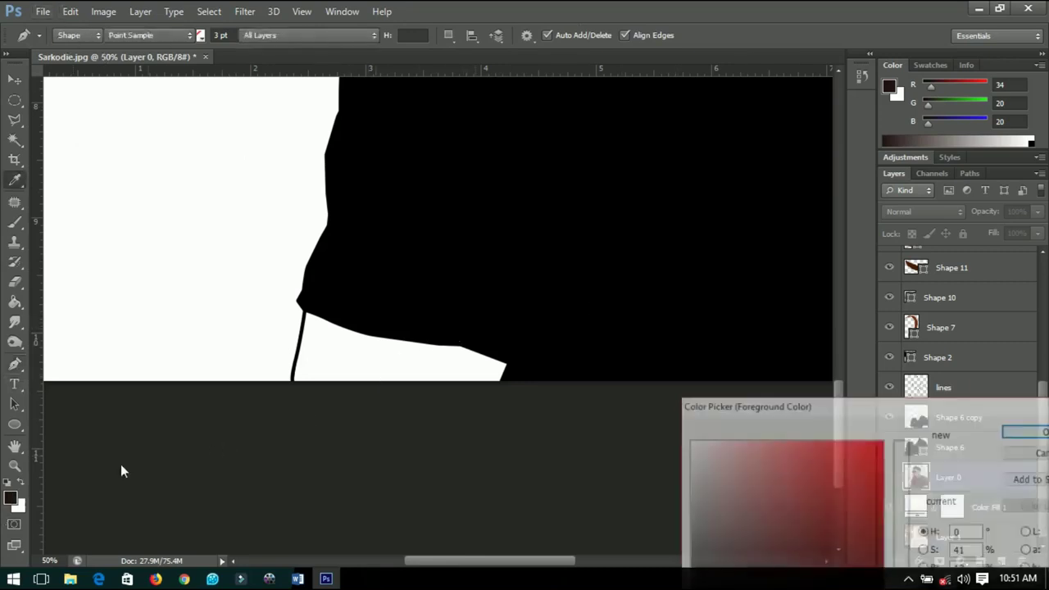
click(780, 492)
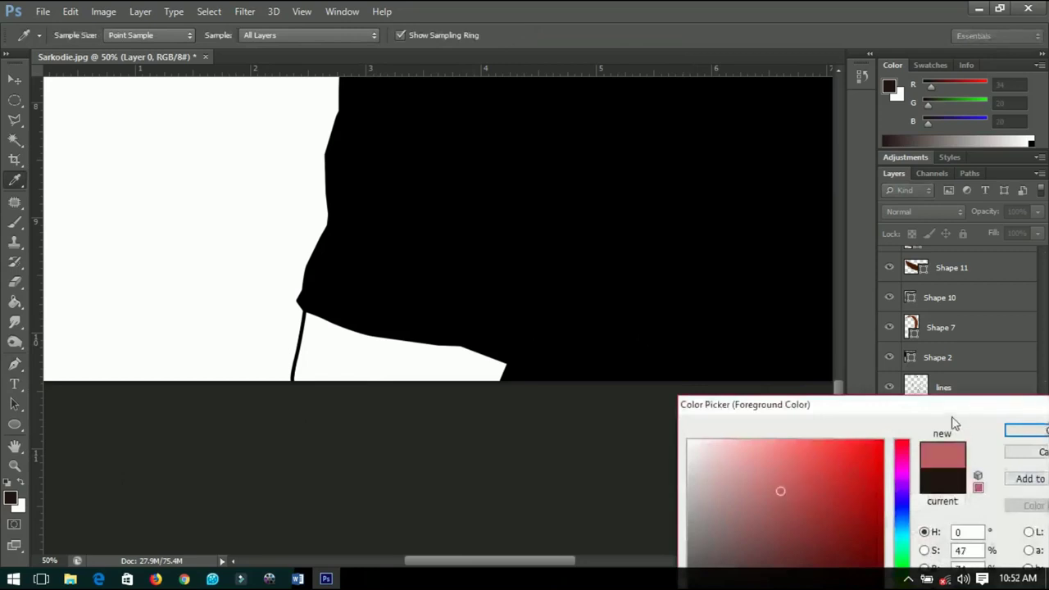
drag(953, 423, 864, 287)
drag(699, 335, 700, 324)
drag(798, 274, 705, 244)
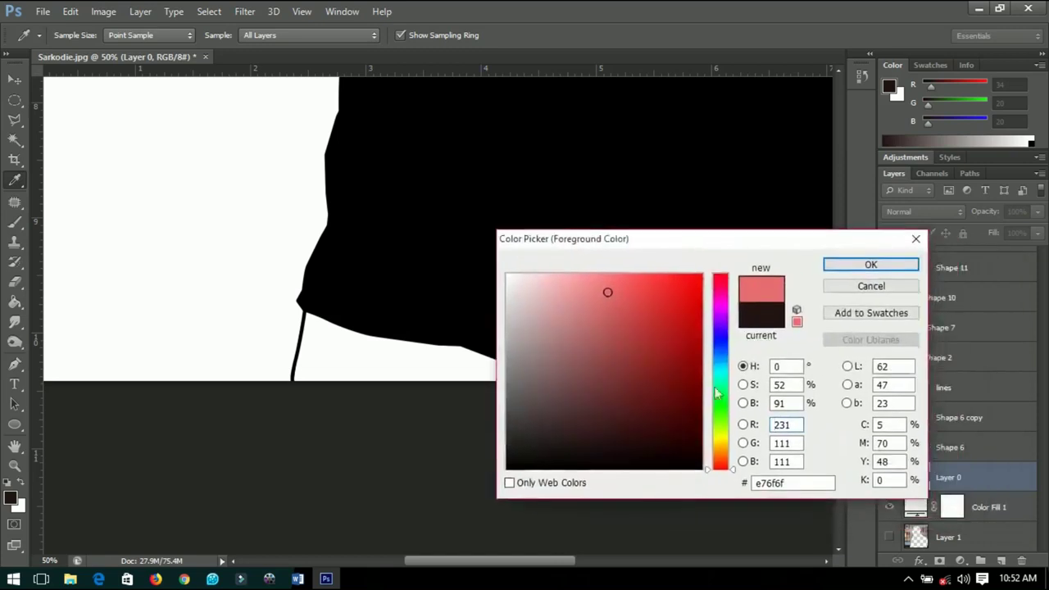
mouse_move(721, 467)
mouse_down()
mouse_move(721, 445)
mouse_move(721, 455)
mouse_up()
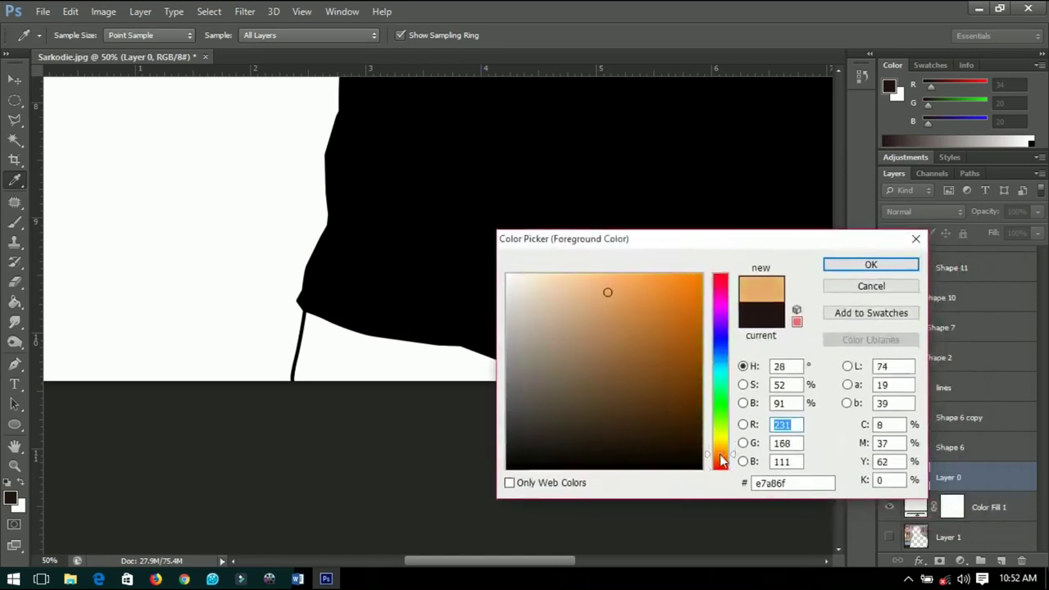
drag(628, 314, 630, 295)
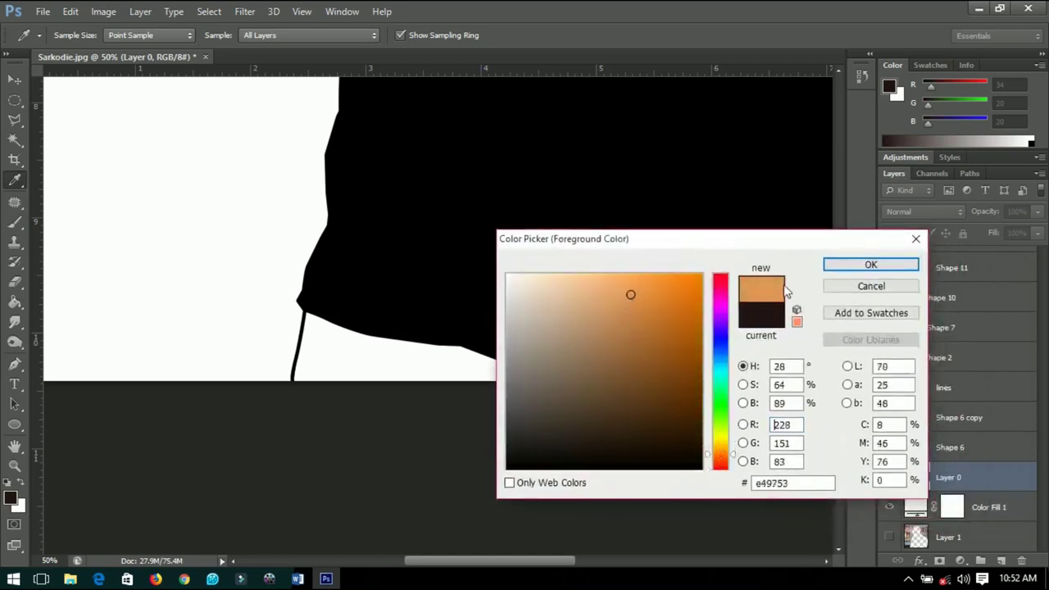
click(842, 266)
key(p)
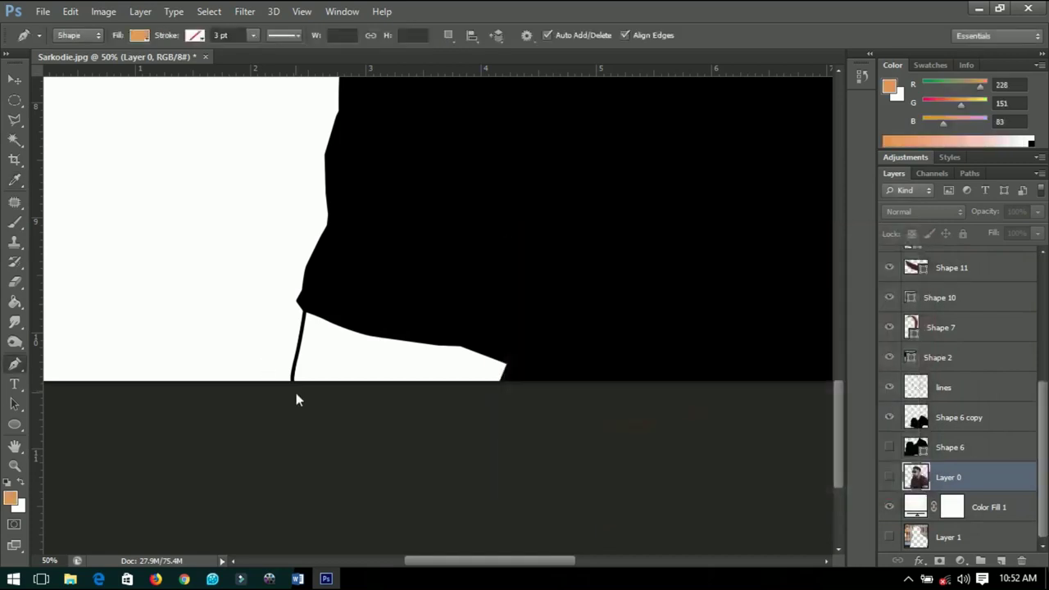
- Start a skin shape with the Pen tool below the canvas edge, following the forearm's outer line up to the sleeve, about 189 px high
scroll(296, 392, up, 1)
scroll(495, 399, up, 2)
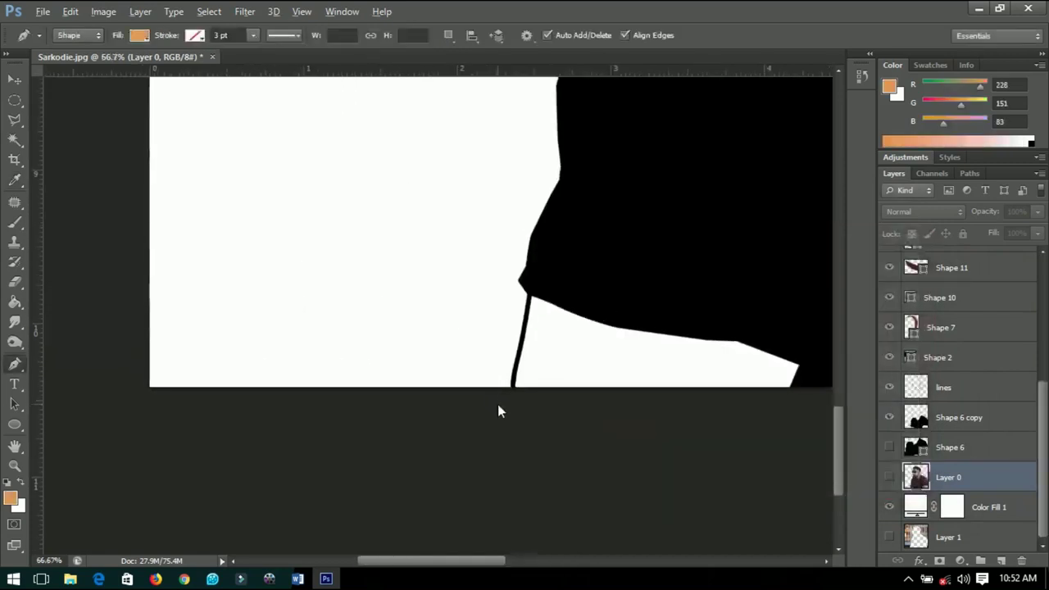
click(540, 368)
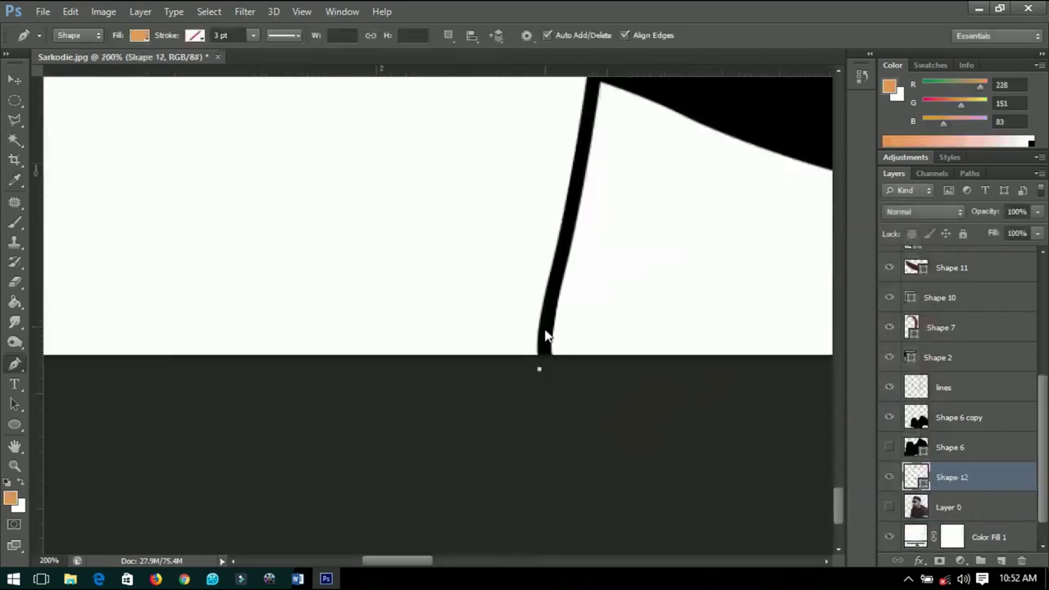
click(565, 226)
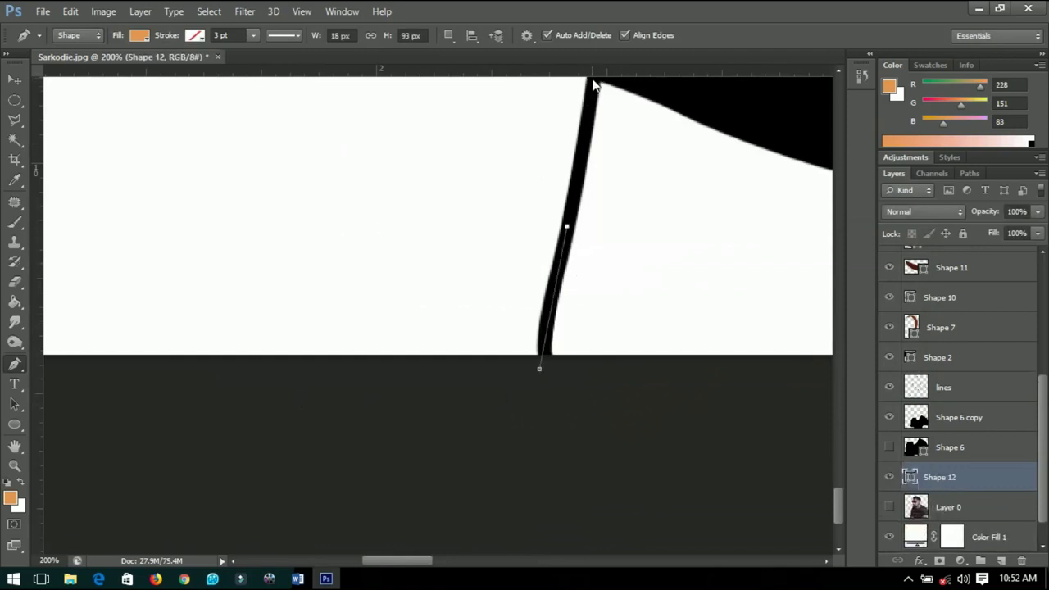
click(593, 81)
scroll(594, 84, down, 4)
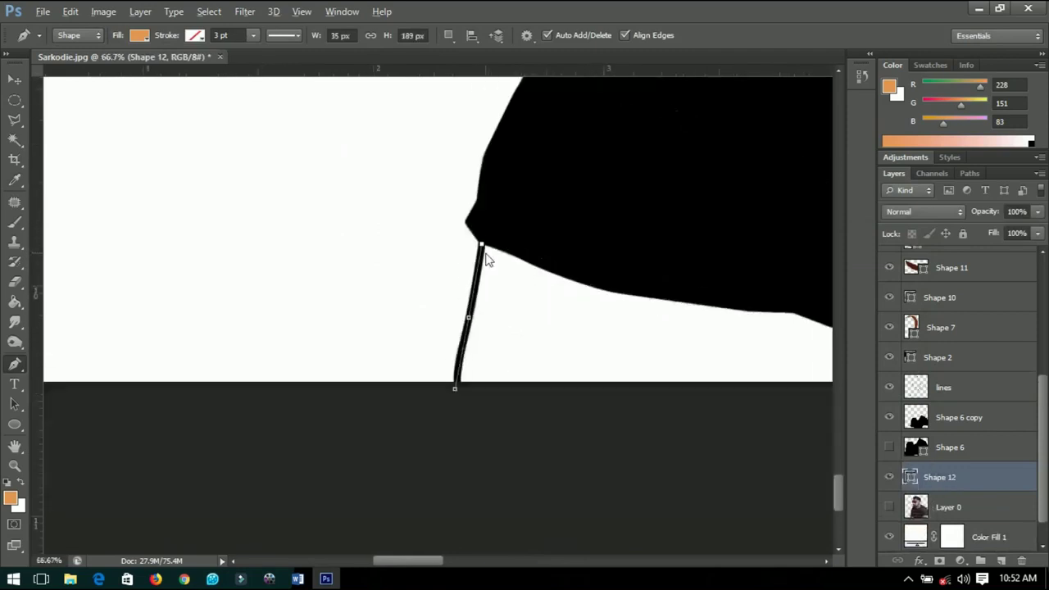
scroll(486, 259, up, 1)
scroll(481, 264, down, 1)
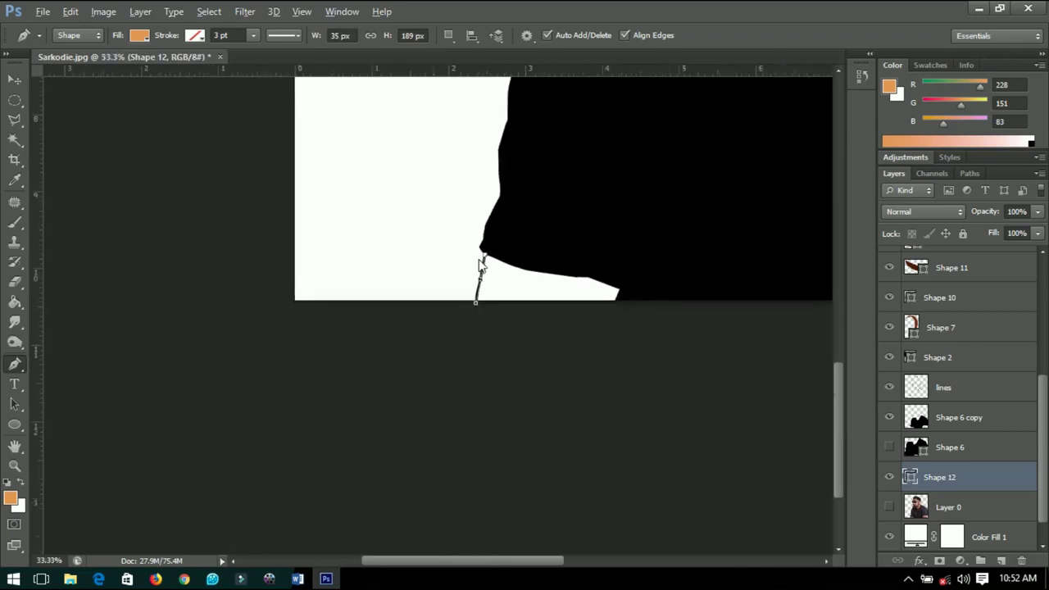
scroll(481, 265, down, 1)
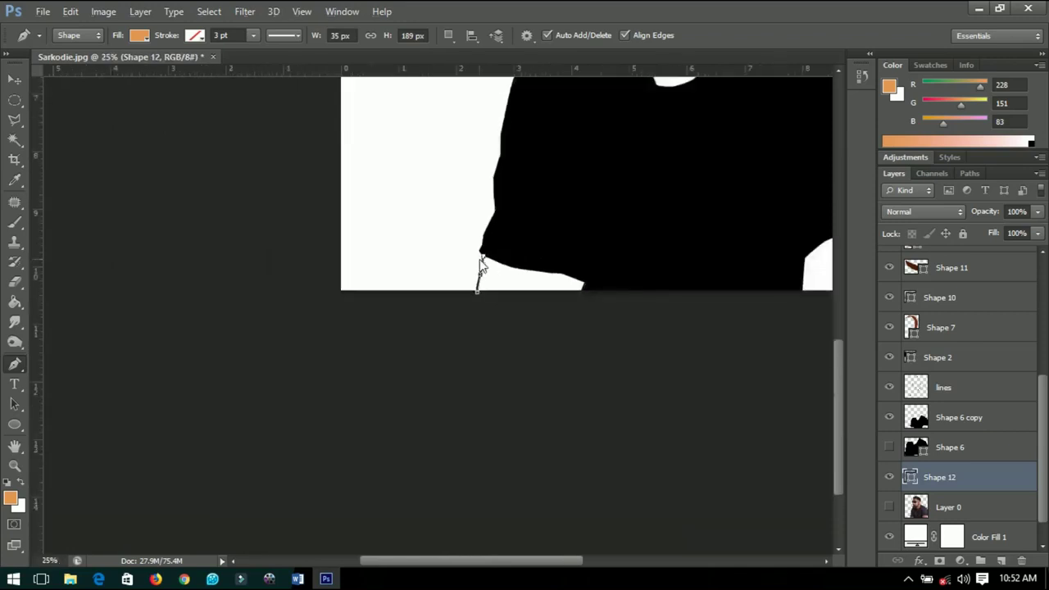
scroll(482, 263, down, 1)
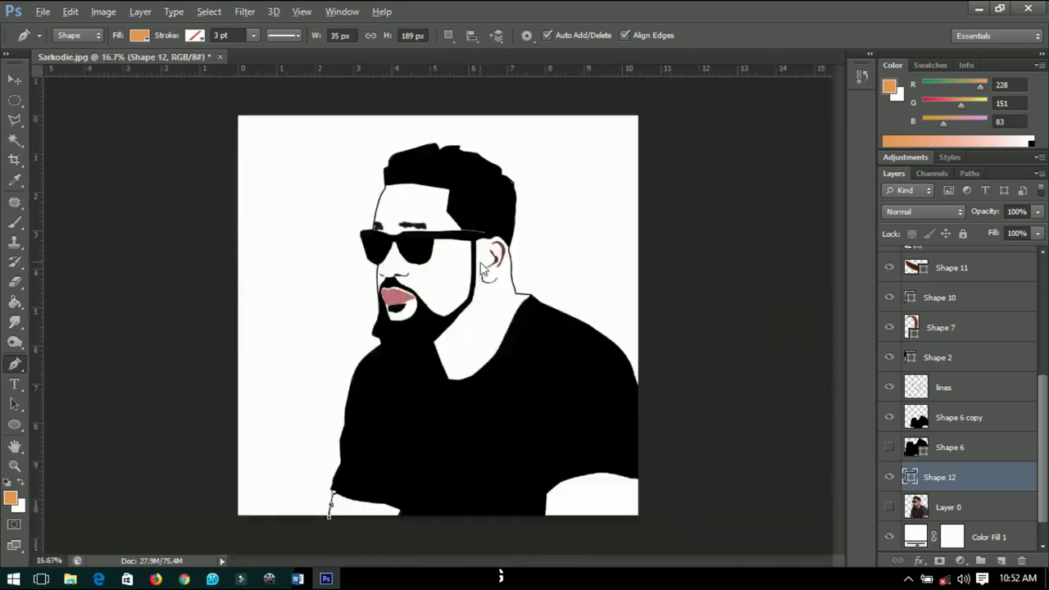
- Extend the skin path up through the black shirt and beard and onto the thin face outline beside the lips
click(362, 441)
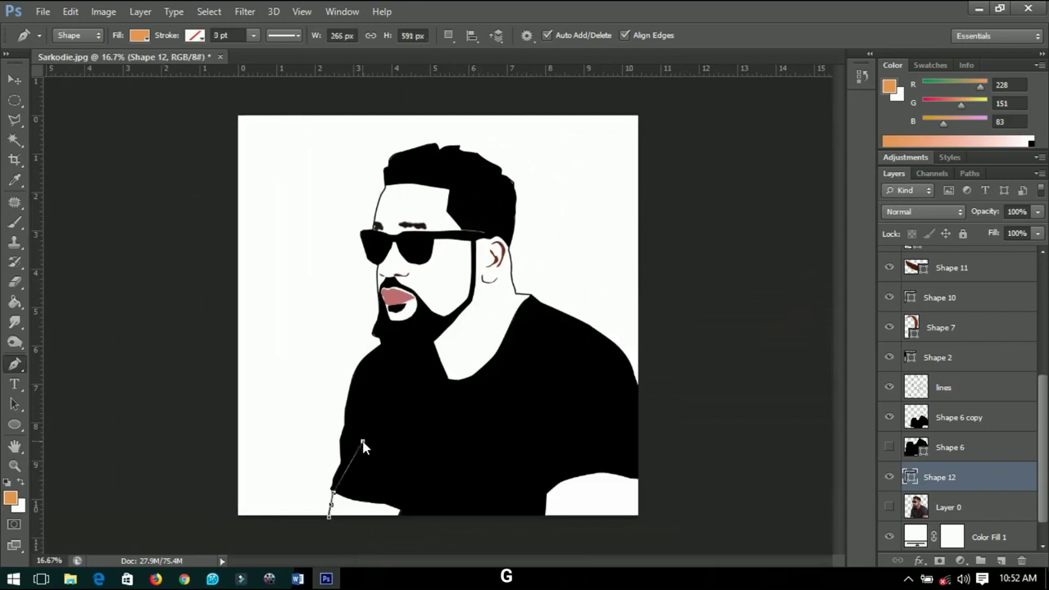
click(388, 329)
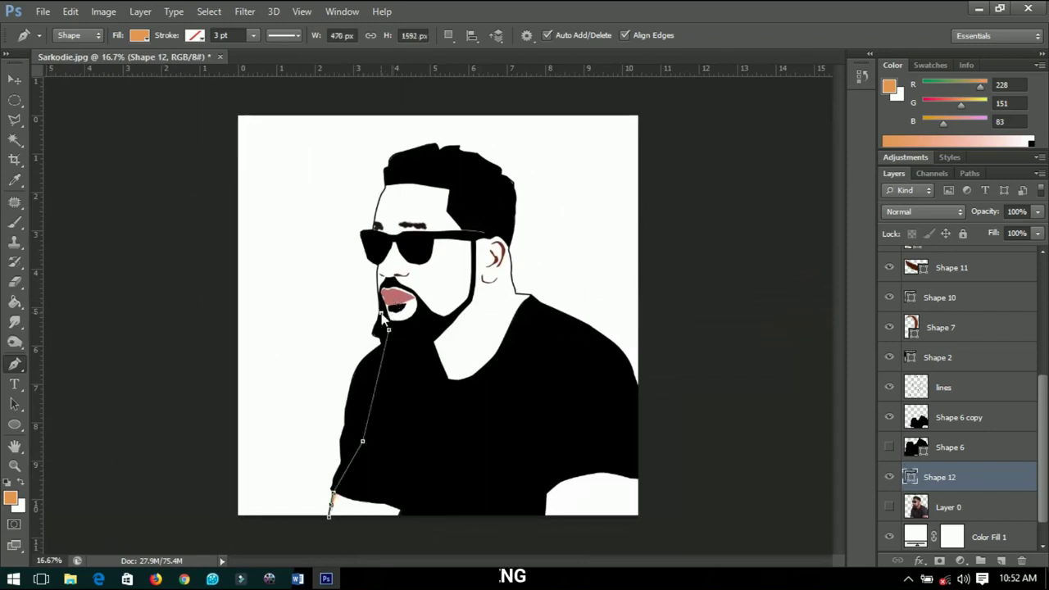
scroll(382, 318, up, 6)
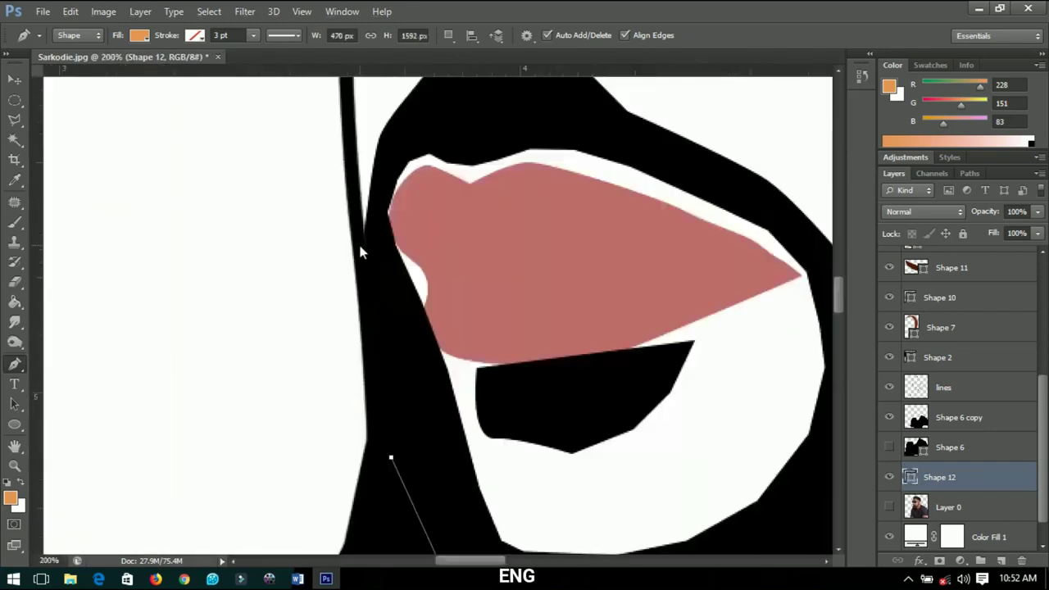
click(360, 244)
click(348, 99)
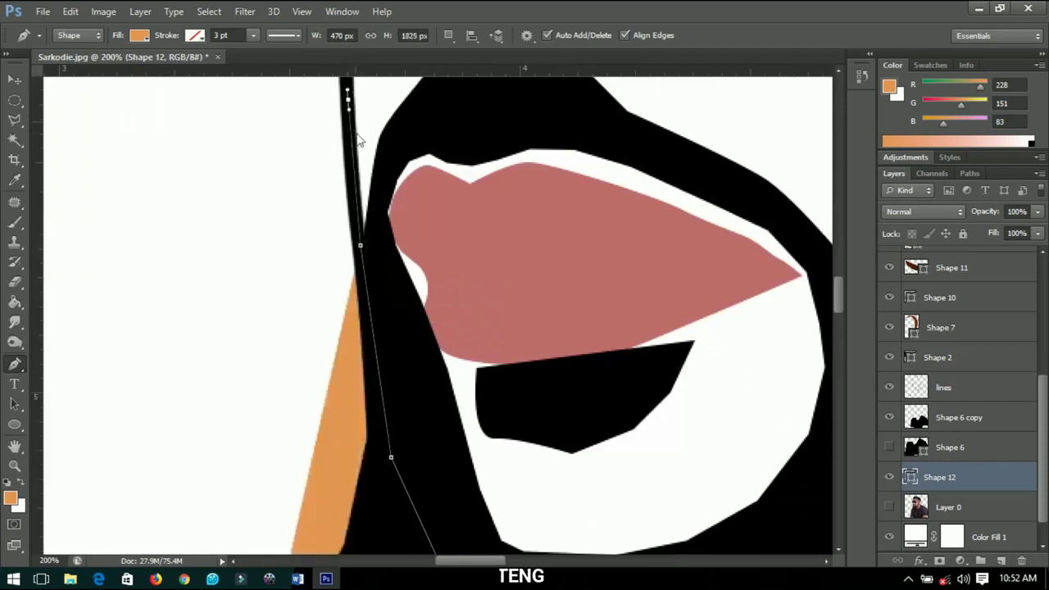
- Continue the skin path up the face outline past the nose and through the sunglasses to their upper edge
scroll(358, 141, up, 4)
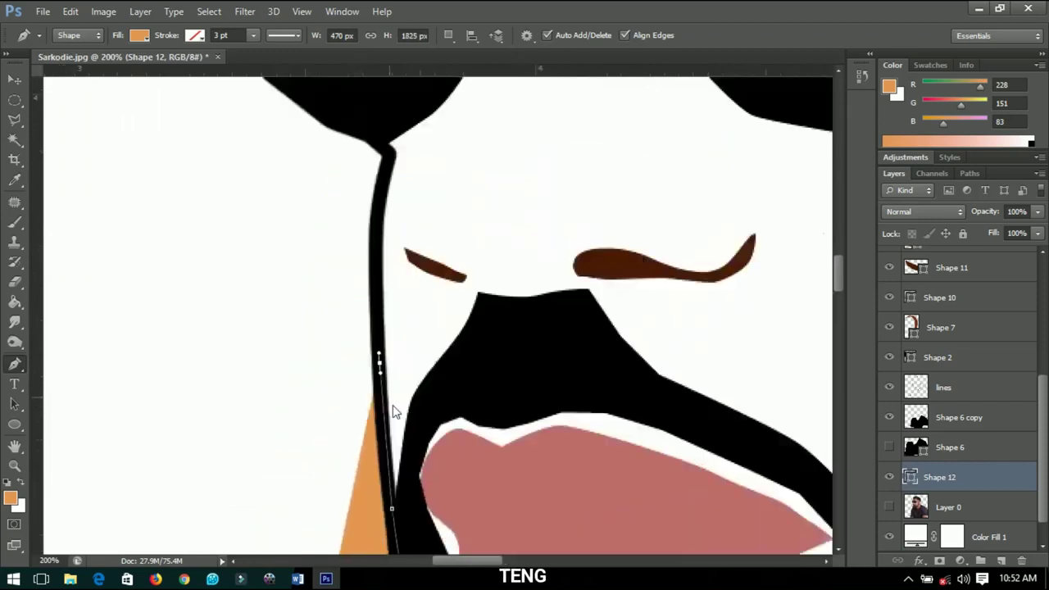
click(382, 260)
click(391, 180)
click(385, 161)
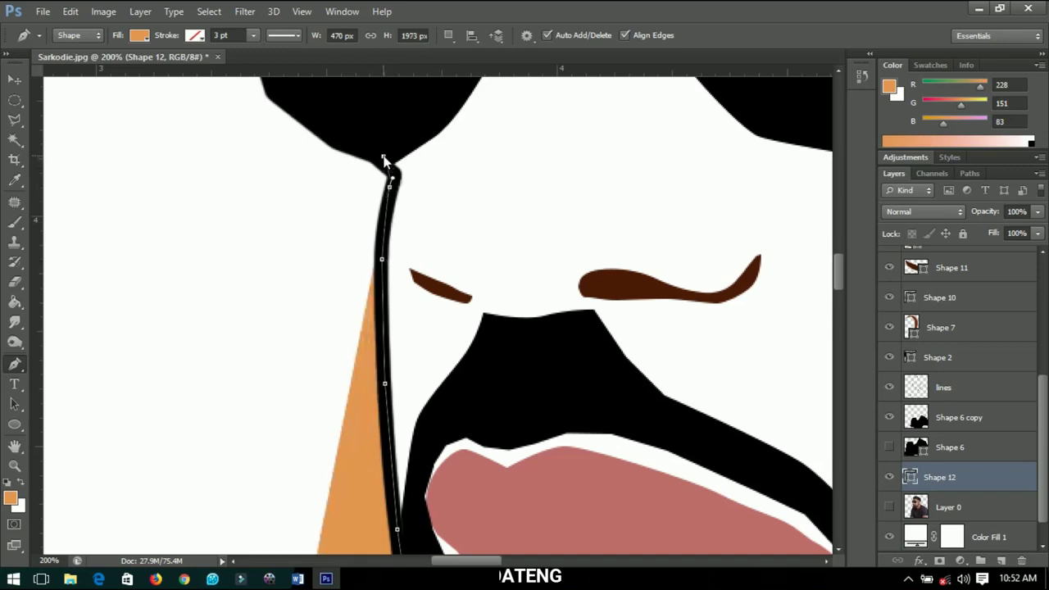
scroll(386, 161, down, 4)
drag(385, 162, 443, 436)
click(426, 337)
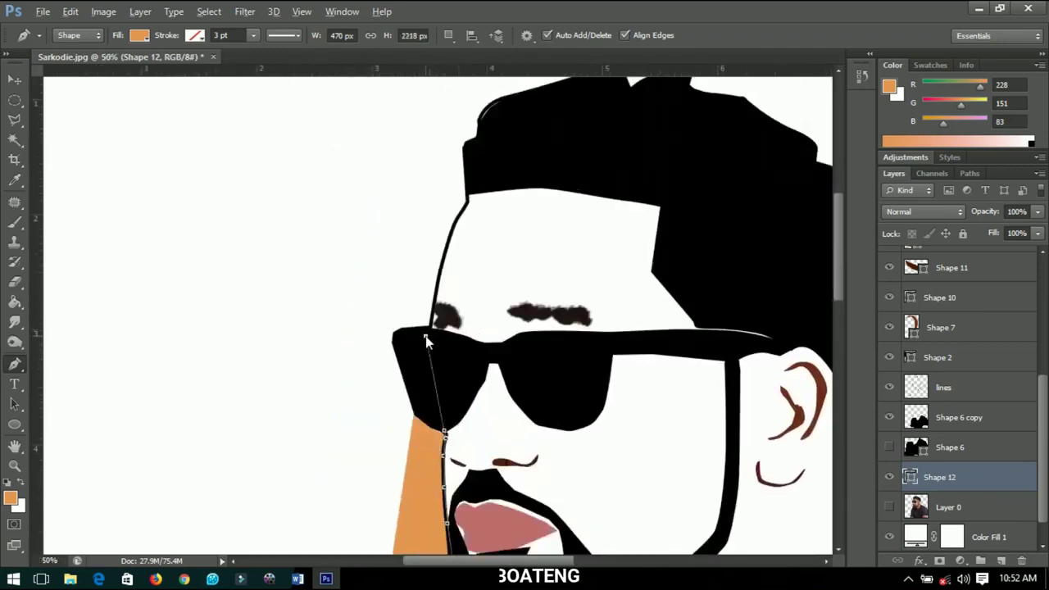
- Carry the skin path up the forehead outline, across inside the hair, and down to the neck line behind the ear
scroll(426, 338, up, 5)
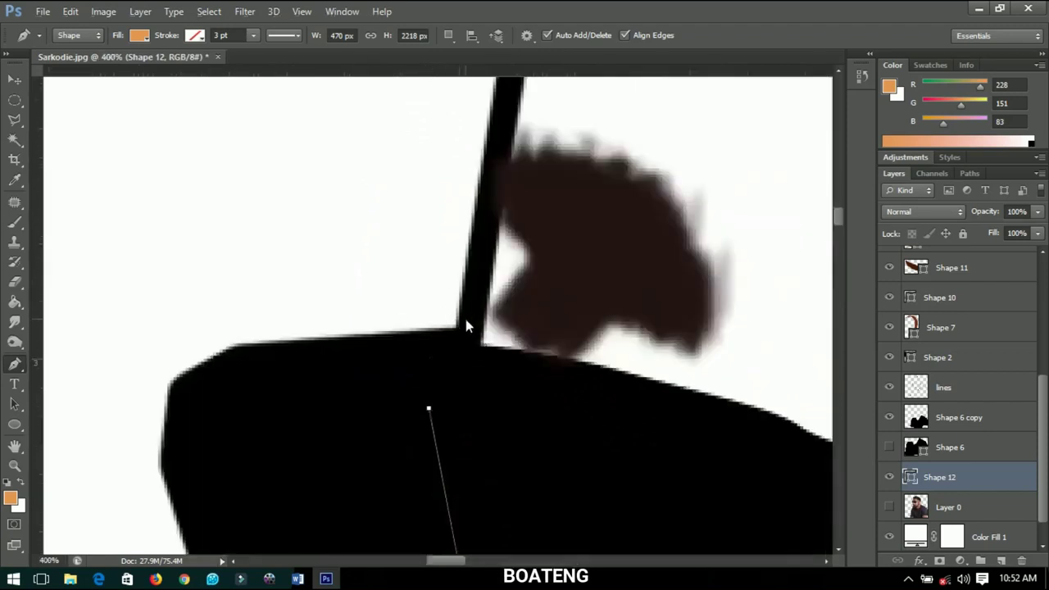
click(468, 319)
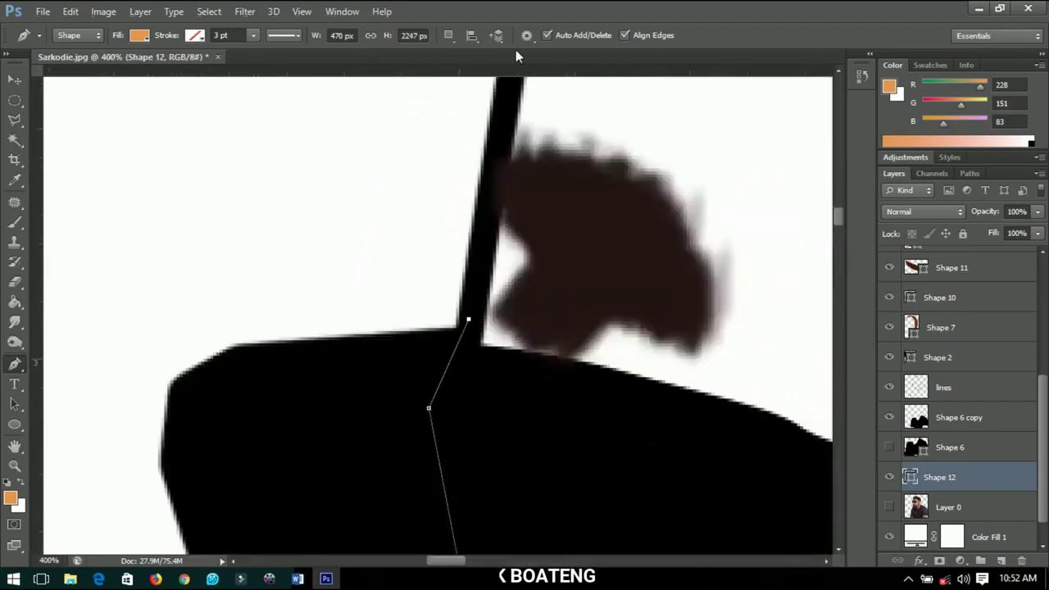
click(502, 101)
drag(472, 207, 450, 398)
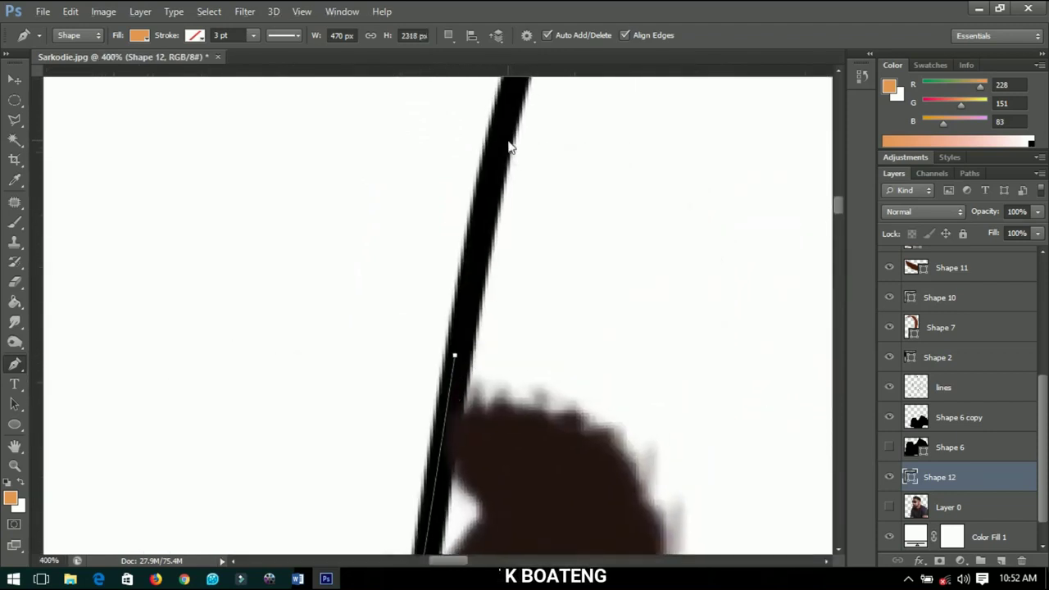
drag(504, 134, 508, 108)
scroll(507, 125, down, 1)
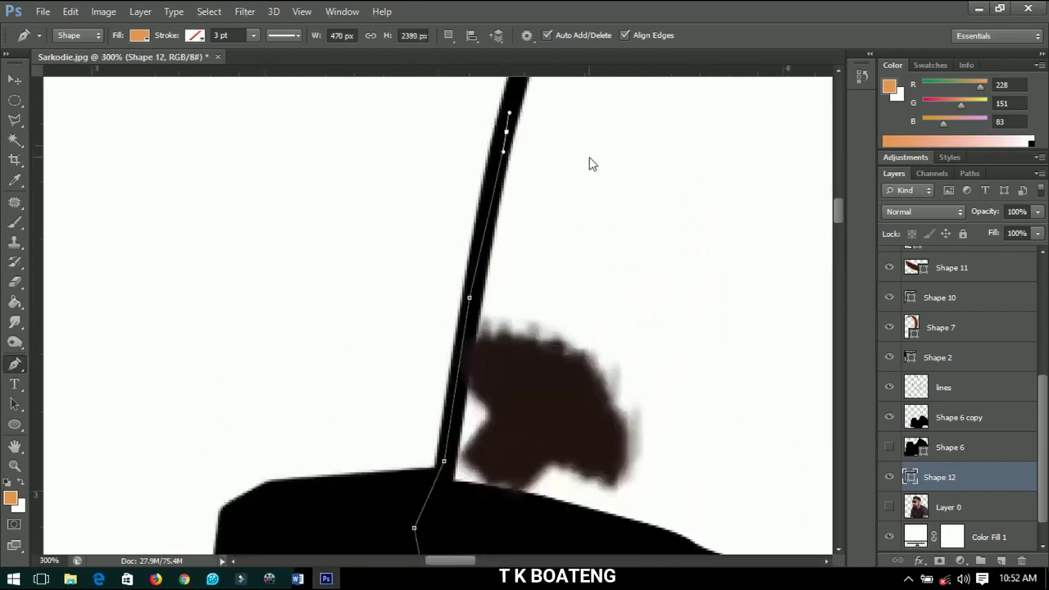
drag(568, 211, 493, 334)
drag(465, 124, 478, 100)
drag(480, 169, 421, 368)
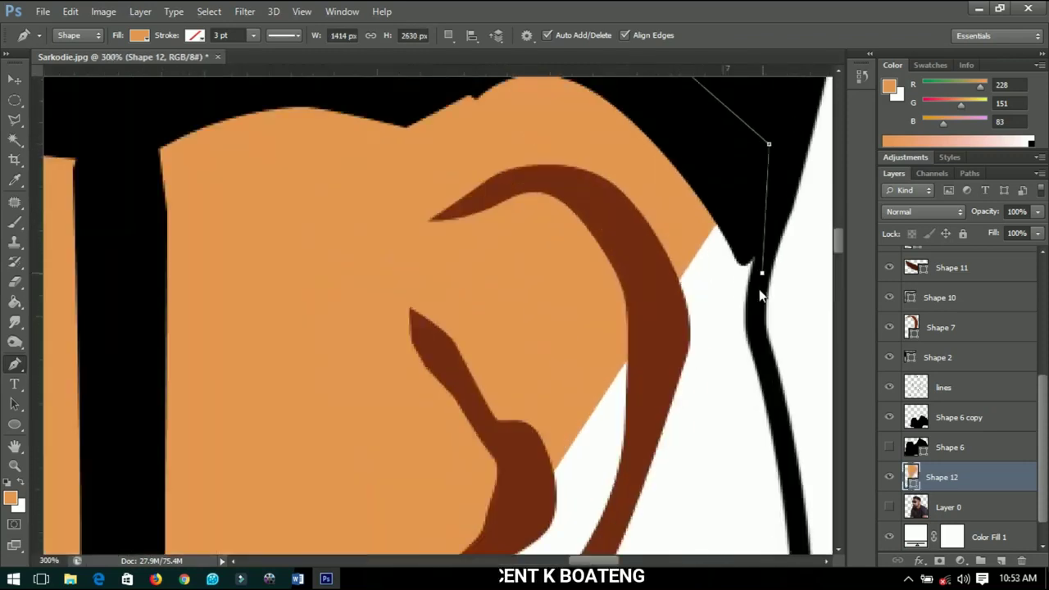
- Trace the skin path down the back-of-neck line and along the short line toward the shoulder
drag(777, 408, 784, 427)
drag(546, 386, 543, 435)
click(510, 222)
click(535, 379)
click(616, 297)
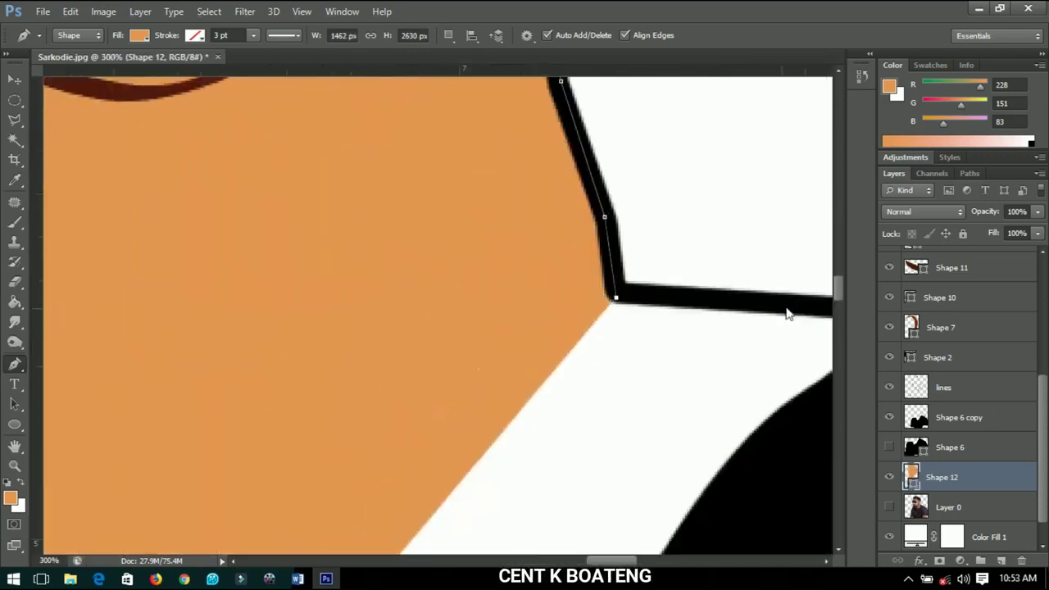
click(785, 305)
- Finish the skin shape through the shirt and around the near arm outside the canvas, close it below the forearm, and fit the image in view
key(ctrl+minus)
key(ctrl+minus)
key(ctrl+minus)
click(562, 443)
key(ctrl+minus)
key(ctrl+minus)
key(ctrl+minus)
click(661, 379)
click(703, 434)
click(683, 533)
click(209, 503)
click(15, 80)
key(ctrl+0)
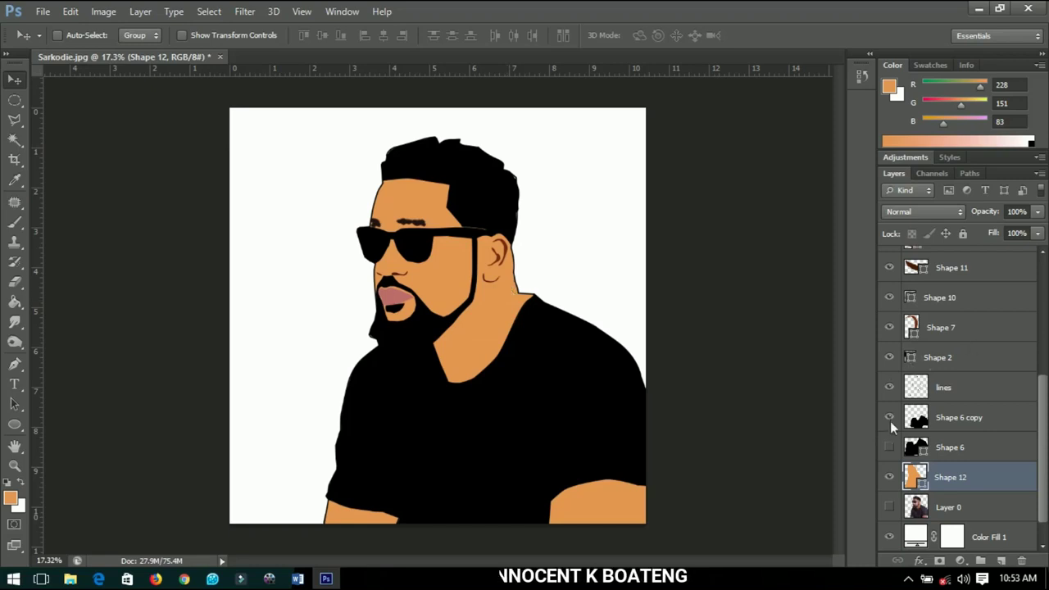
- Set Shape 12's opacity to 0% and show the original photo on Layer 0, keeping the lines layer visible
click(890, 387)
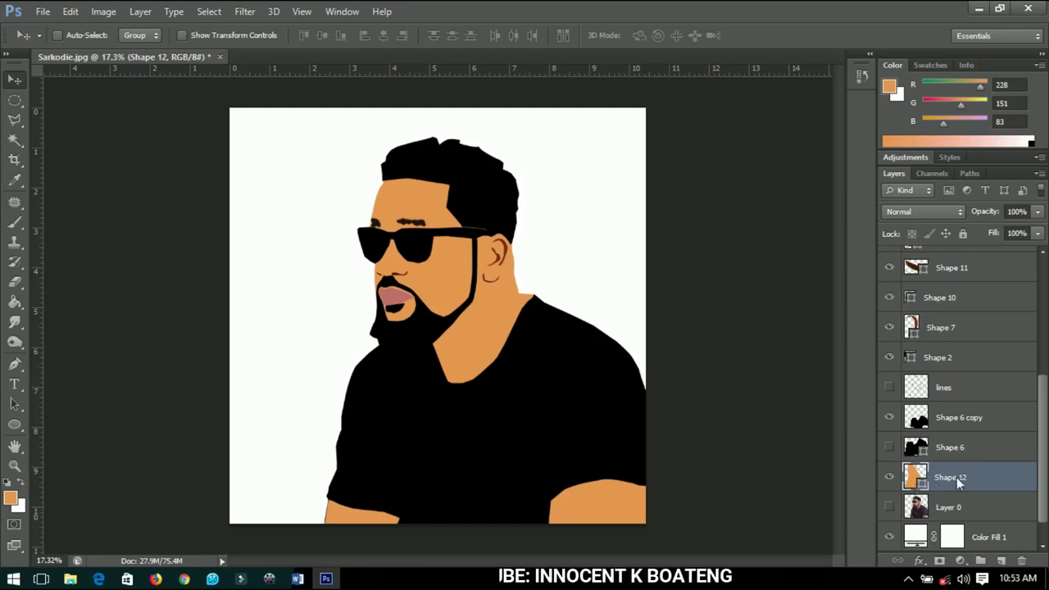
drag(985, 211, 758, 233)
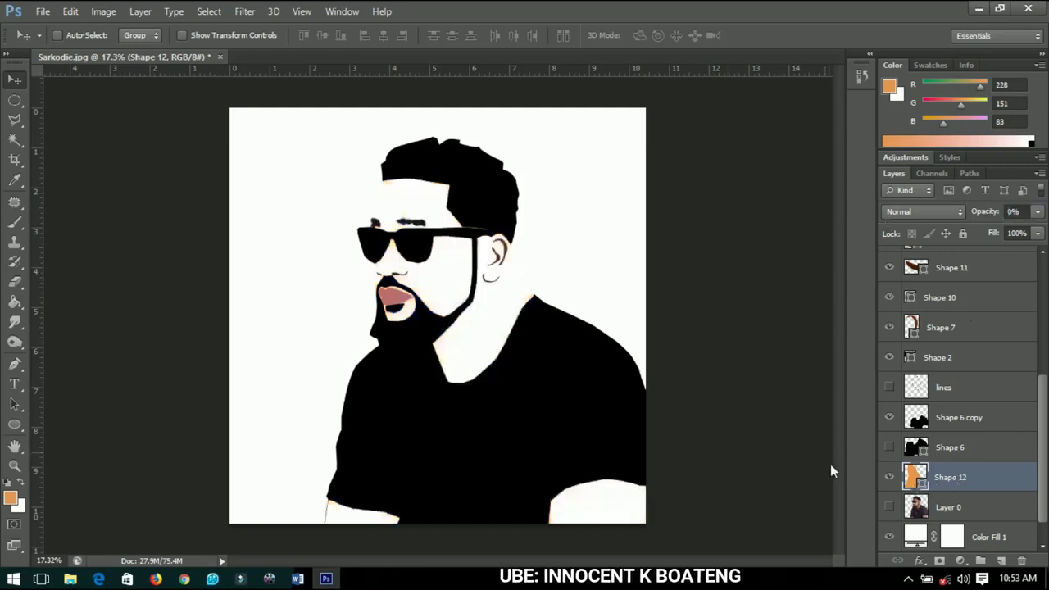
click(888, 388)
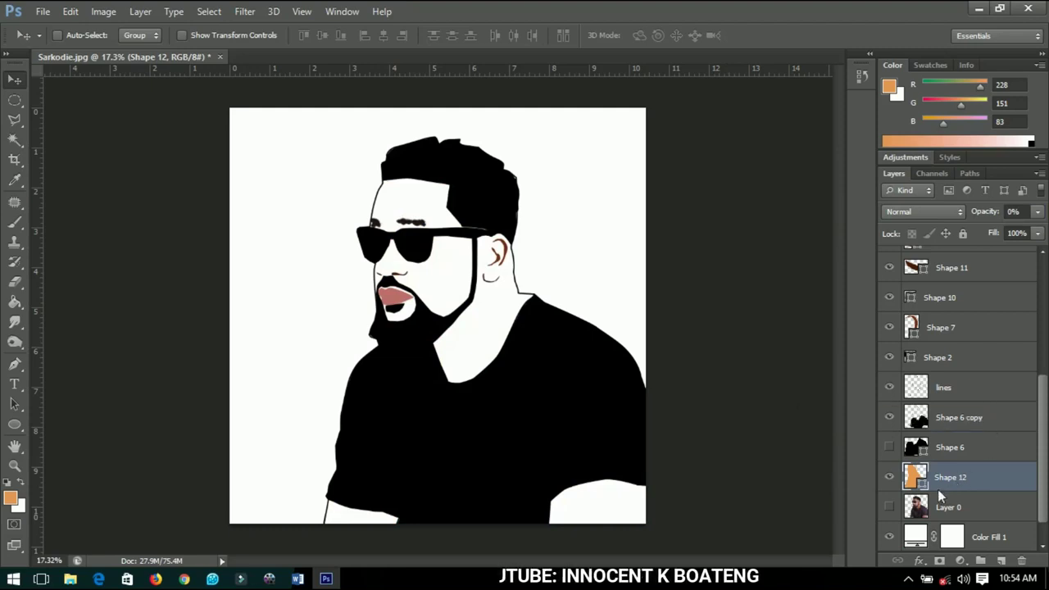
click(889, 506)
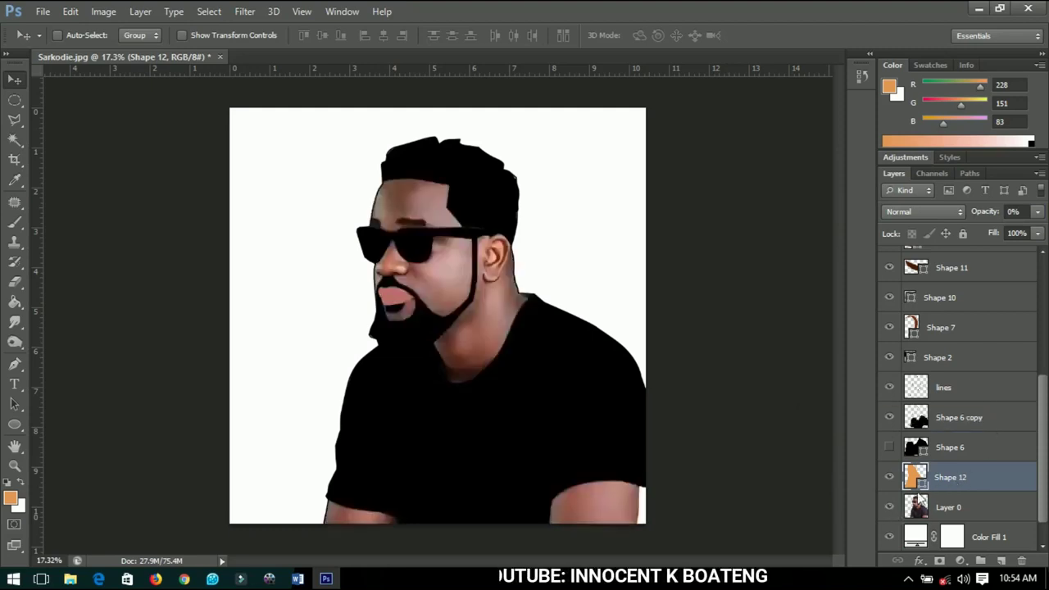
- Recolour Shape 12 with the salmon skin tone #e79e8c sampled from the ear in the photo
double_click(916, 478)
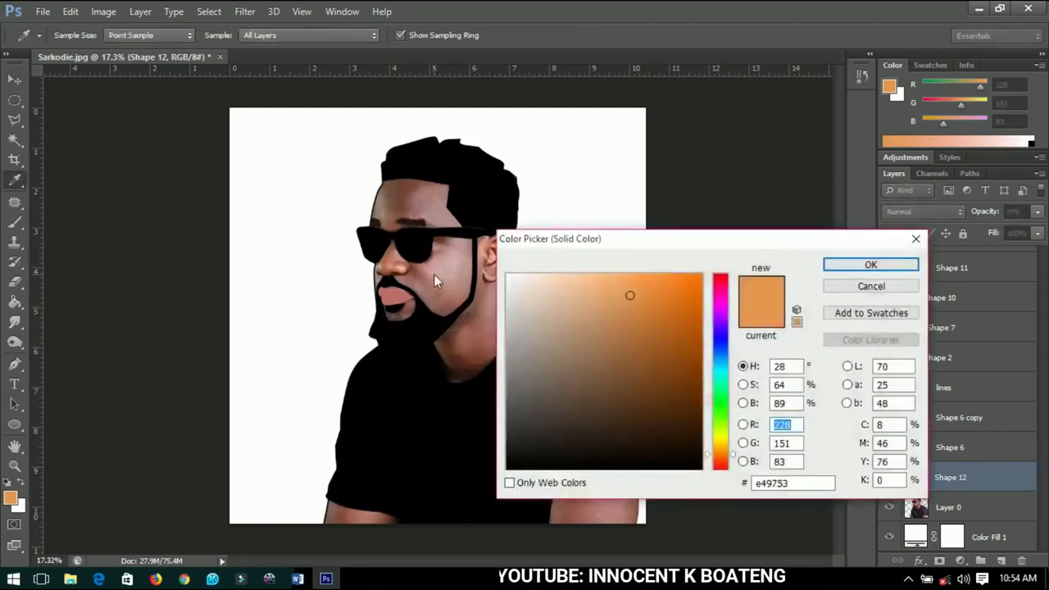
drag(434, 274, 451, 263)
click(469, 339)
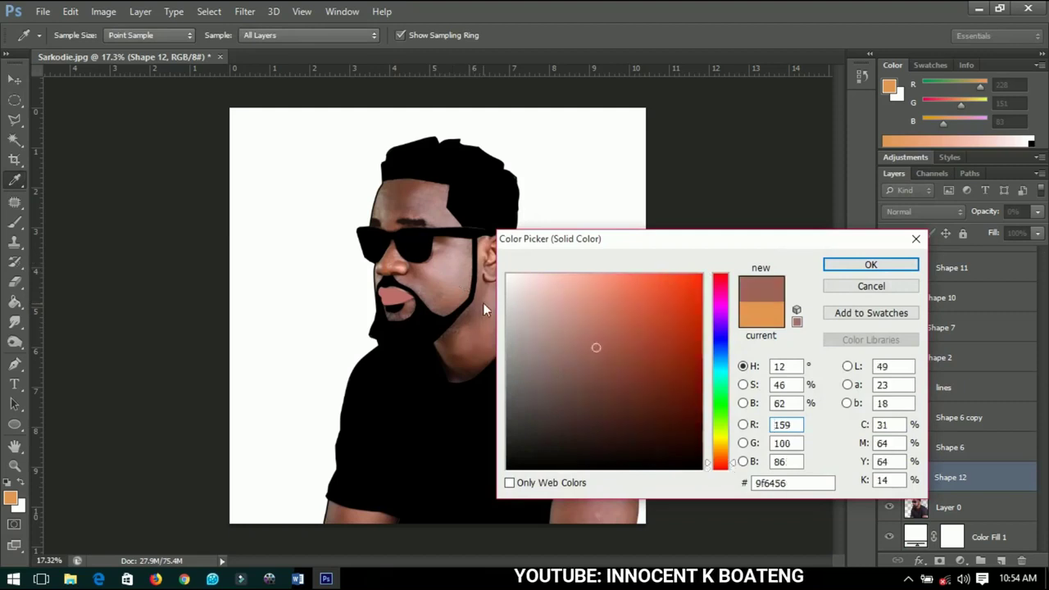
click(484, 255)
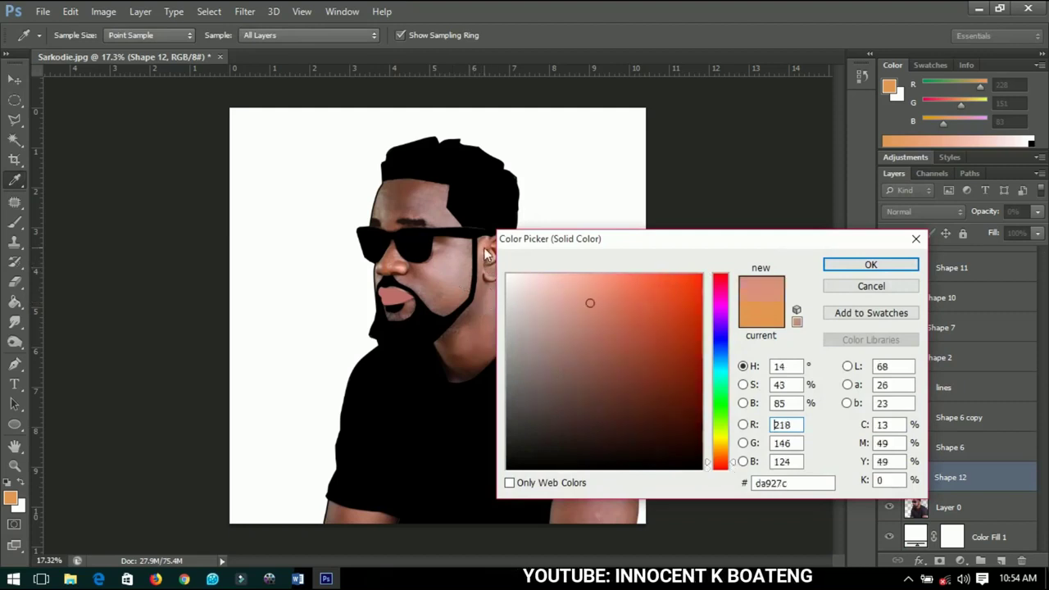
click(485, 256)
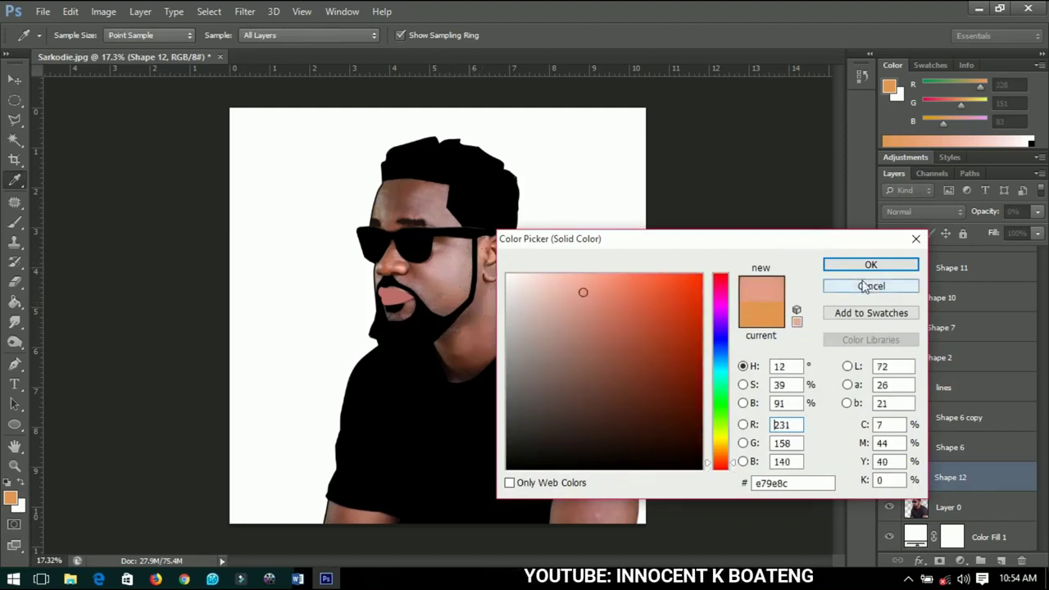
click(870, 286)
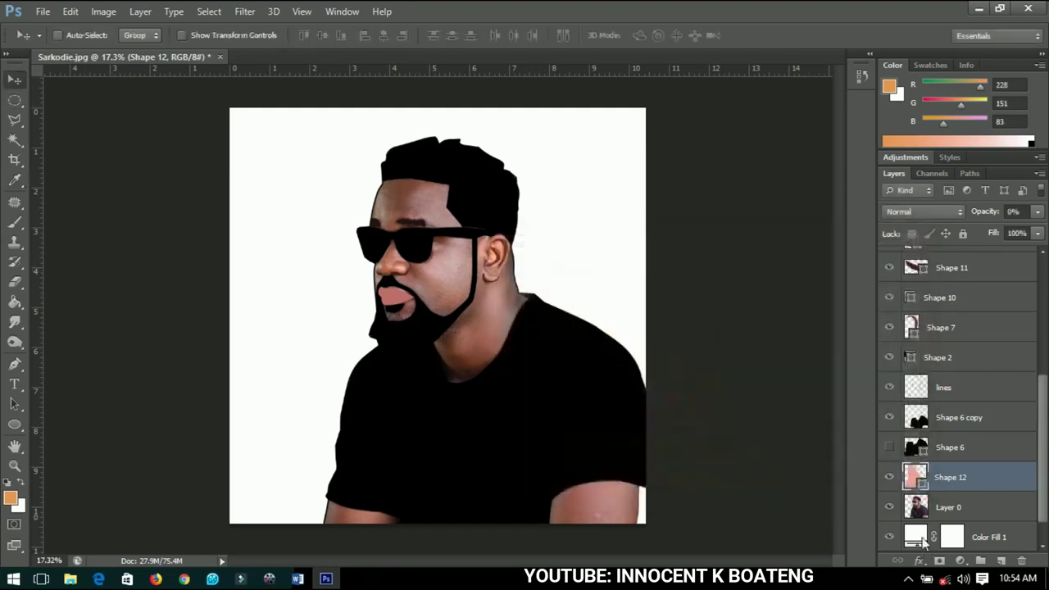
- Restore the Shape 12 skin fill to 100% opacity
drag(990, 211, 1041, 215)
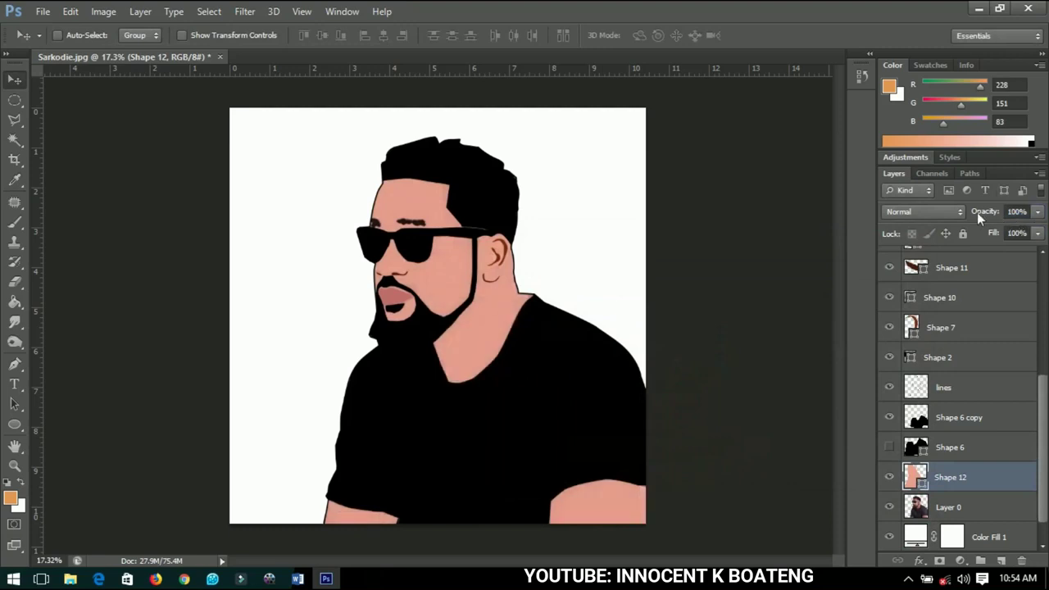
click(1015, 212)
key(Return)
- Duplicate Layer 0, bring the copy to the front of the layer stack, and hide it
scroll(967, 483, down, 1)
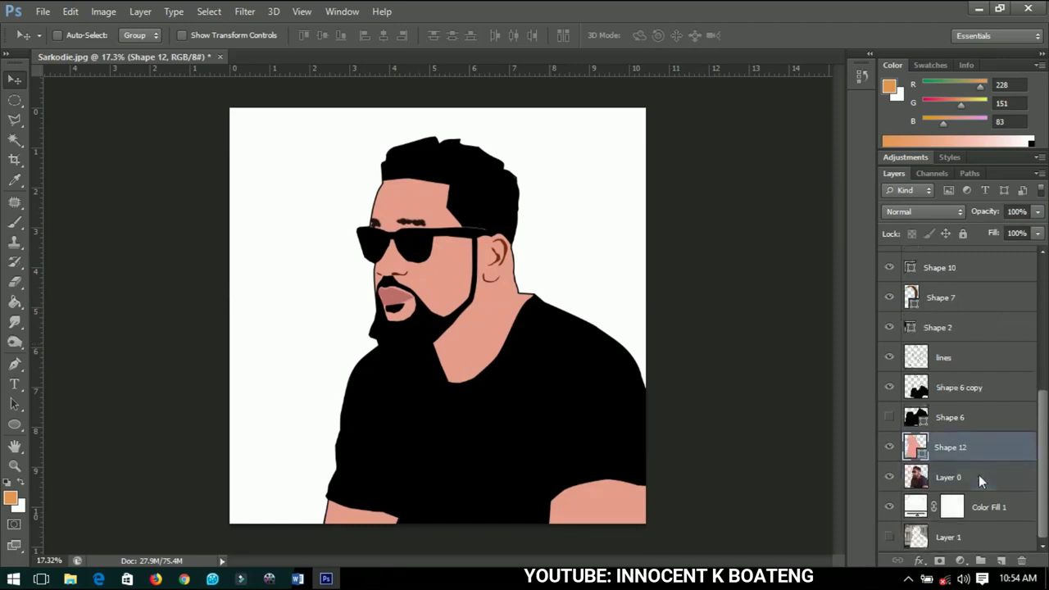
click(964, 478)
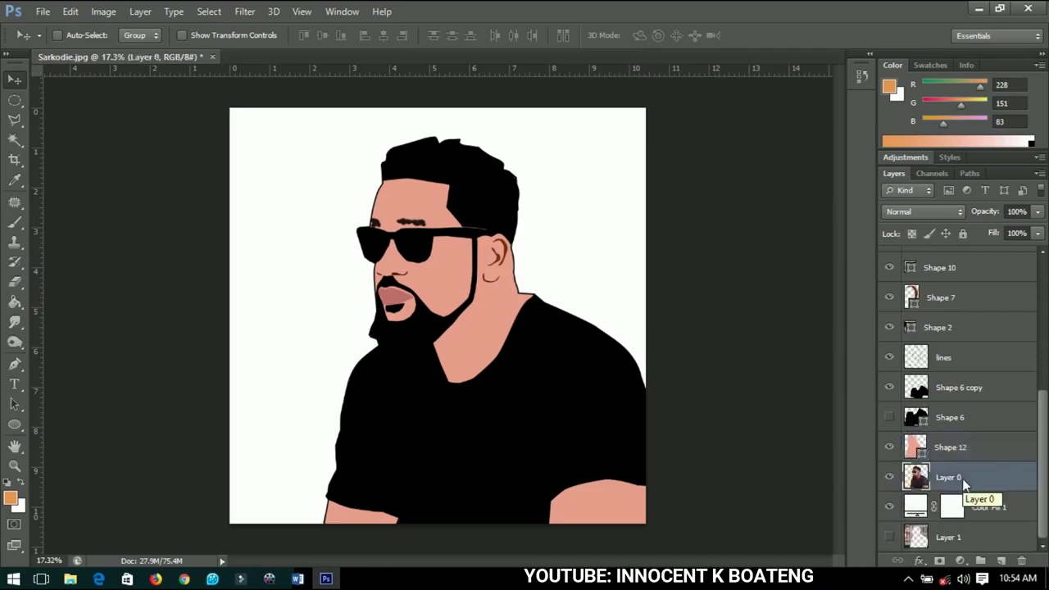
scroll(963, 484, up, 1)
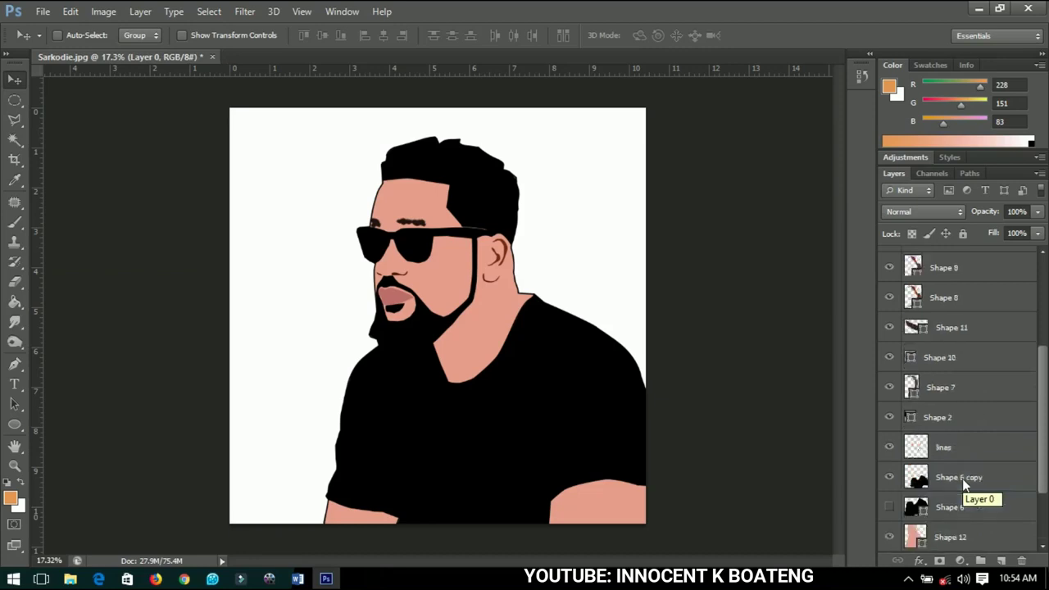
right_click(466, 176)
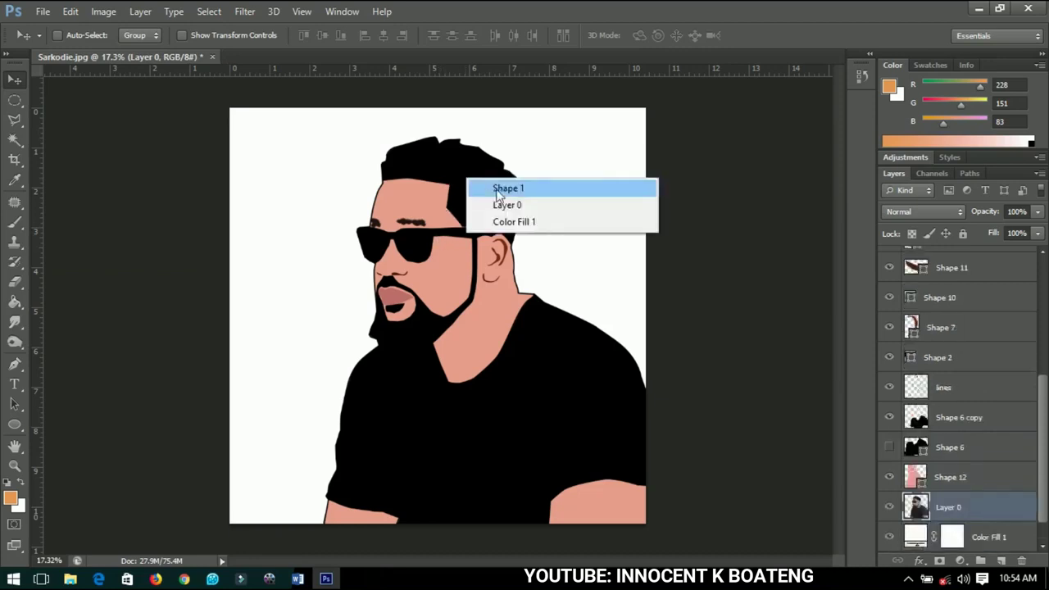
click(497, 190)
scroll(927, 407, down, 9)
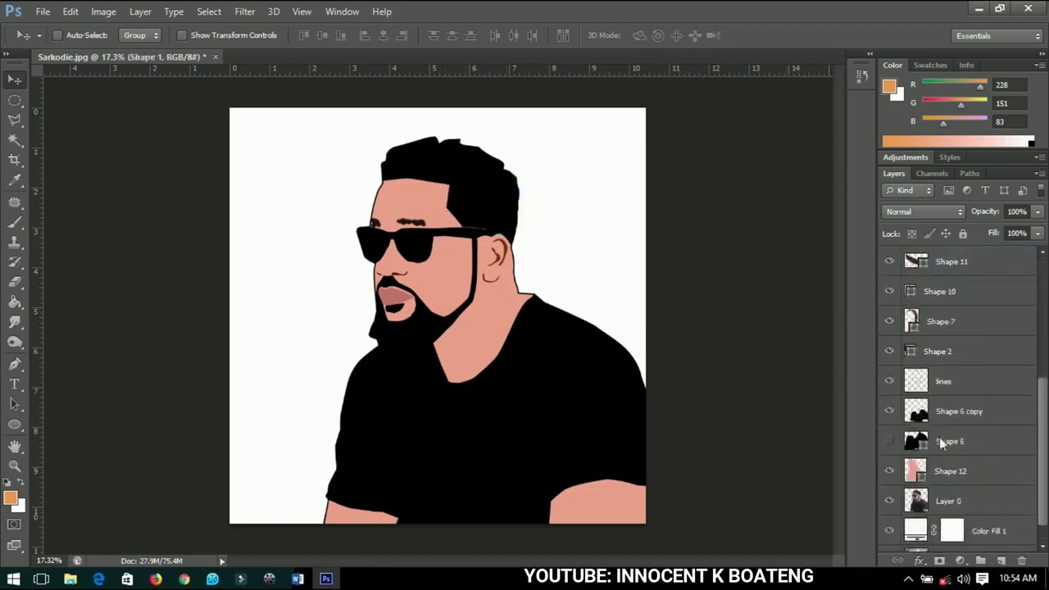
click(951, 483)
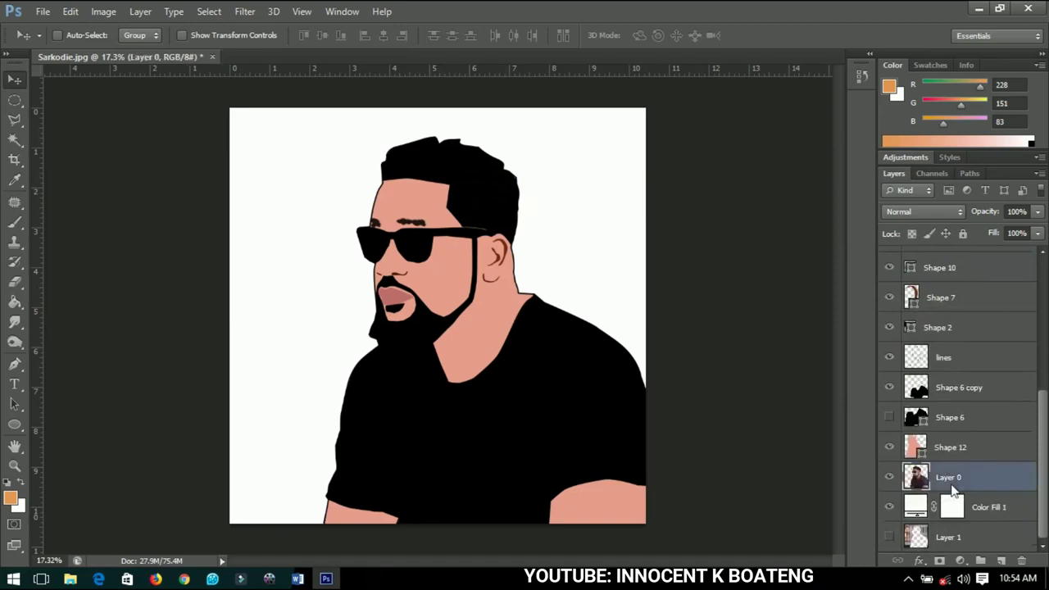
key(ctrl+j)
key(ctrl+shift+bracketright)
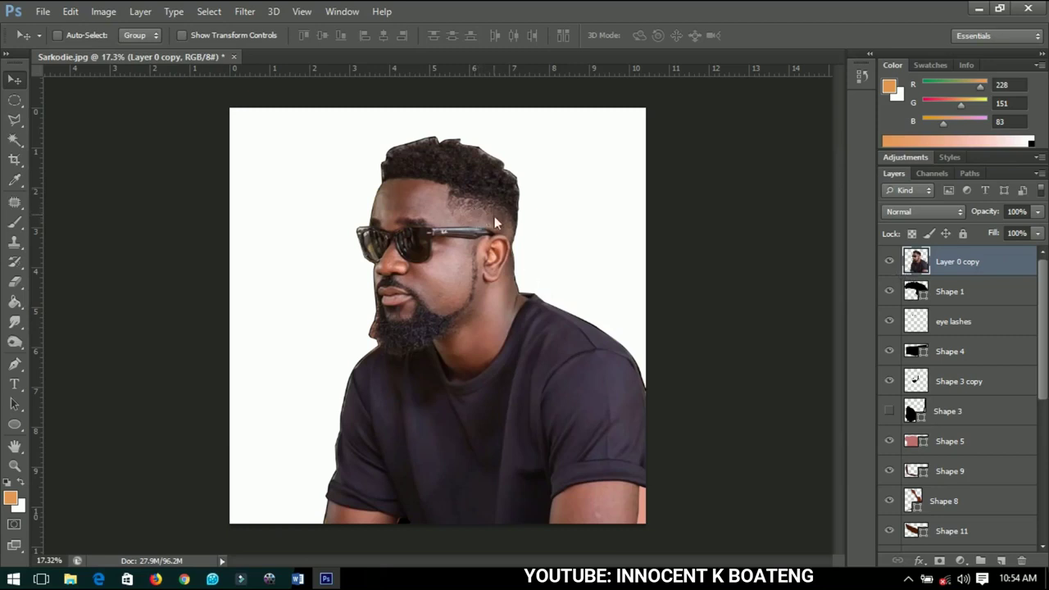
click(888, 262)
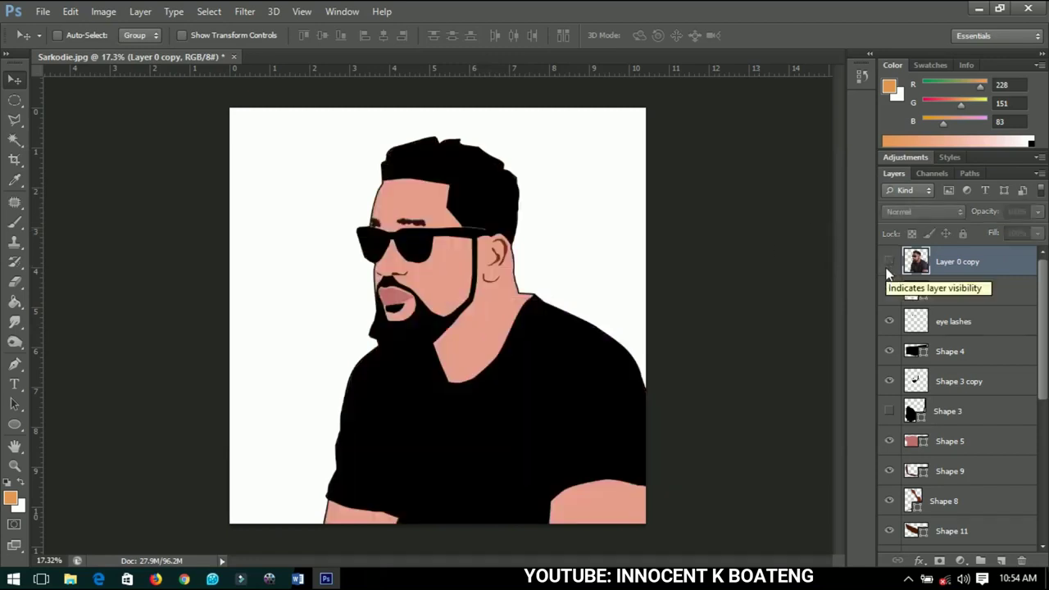
- Rename the Shape 1 layer that holds the head hair as "hair"
right_click(459, 209)
click(499, 215)
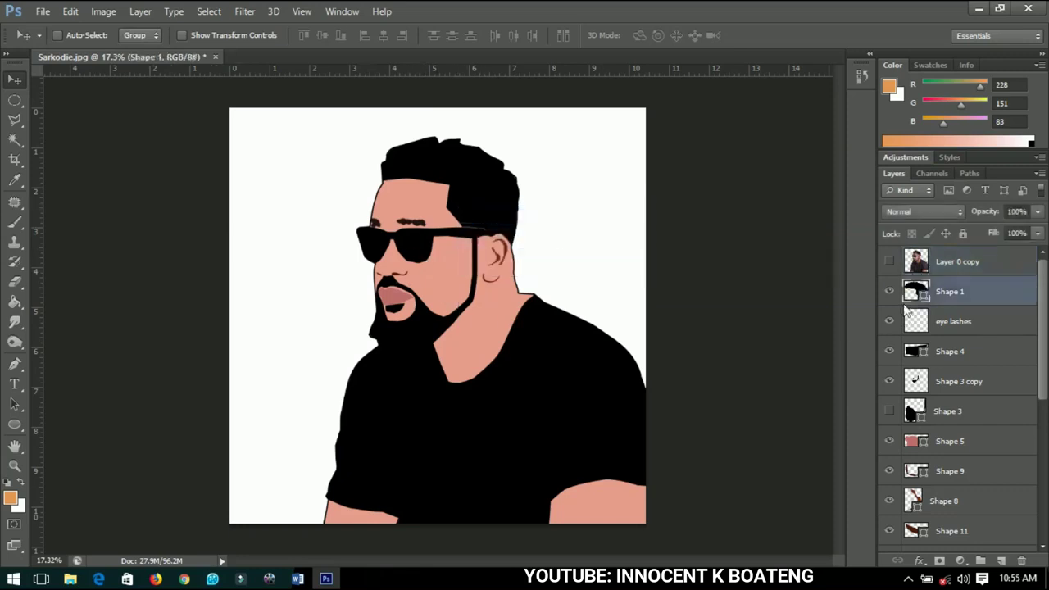
double_click(951, 294)
text(hair)
key(Return)
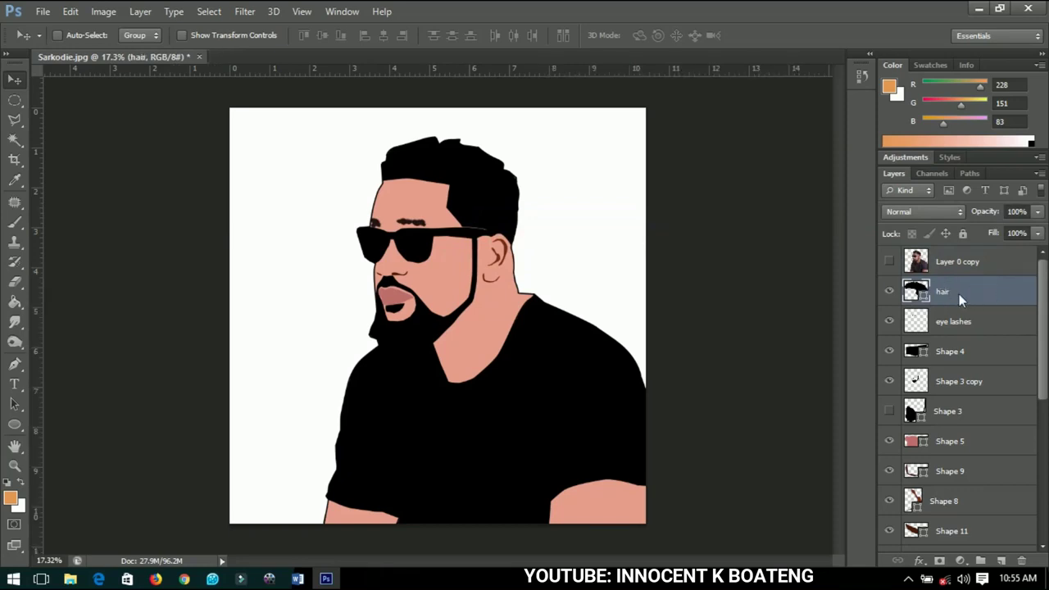
- Add a Gradient Overlay to the hair layer with both colour stops set to the skin tone #e79e8c sampled from the cheek
right_click(959, 293)
key(Escape)
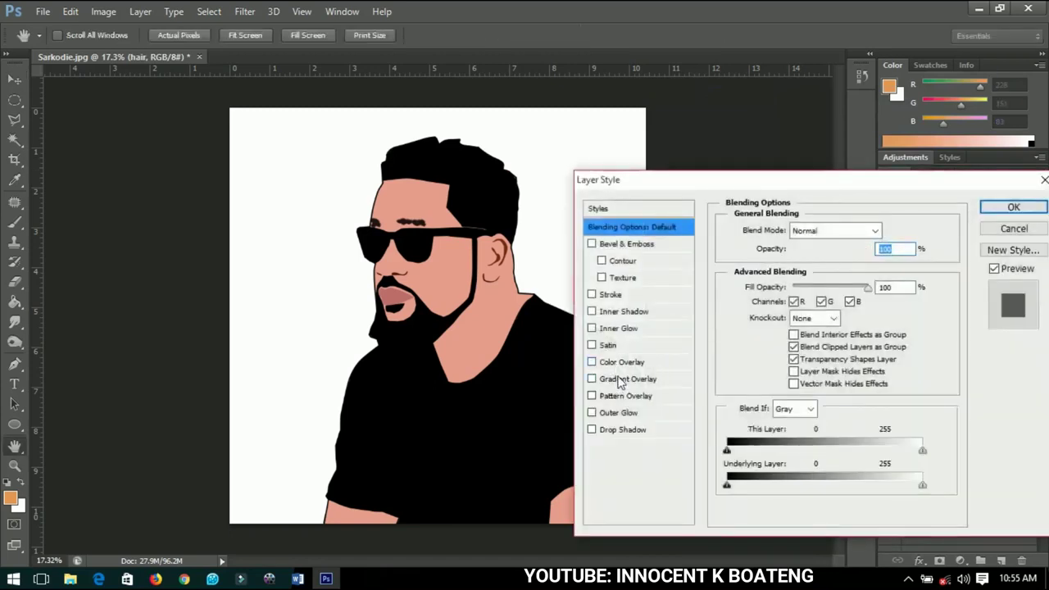
click(627, 380)
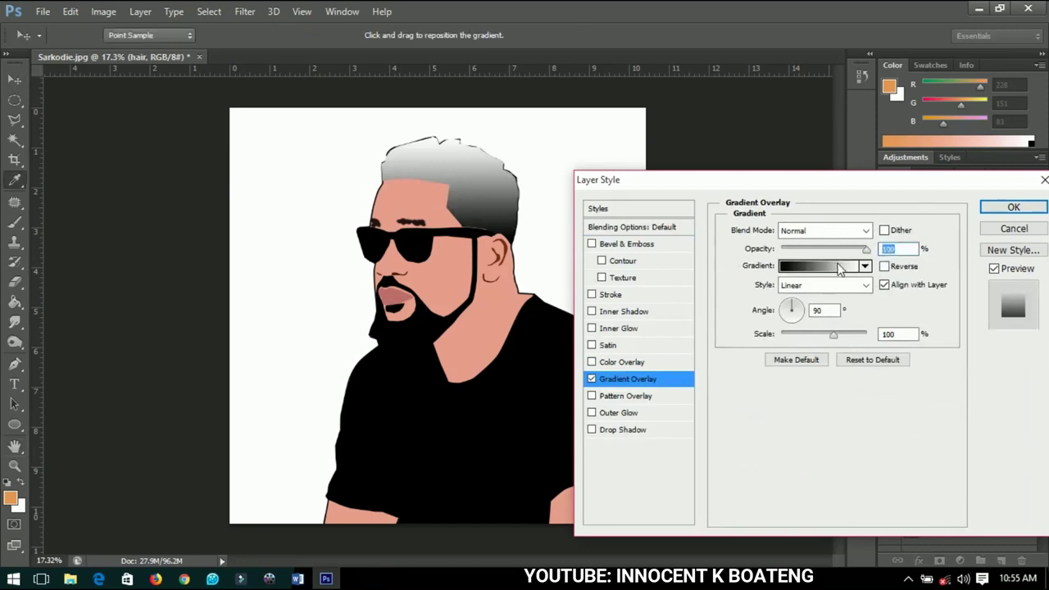
click(839, 265)
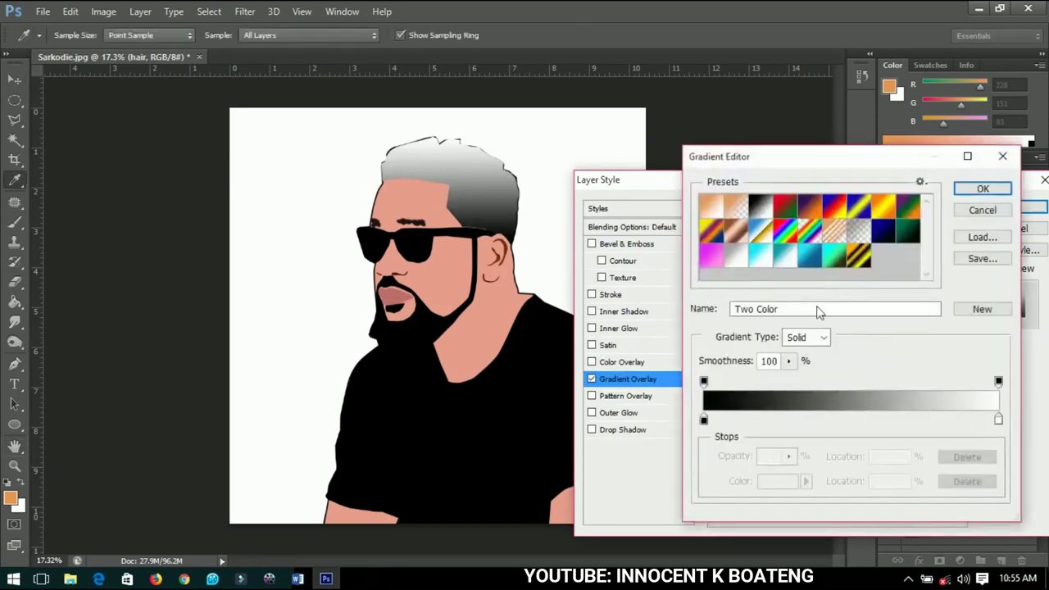
double_click(998, 421)
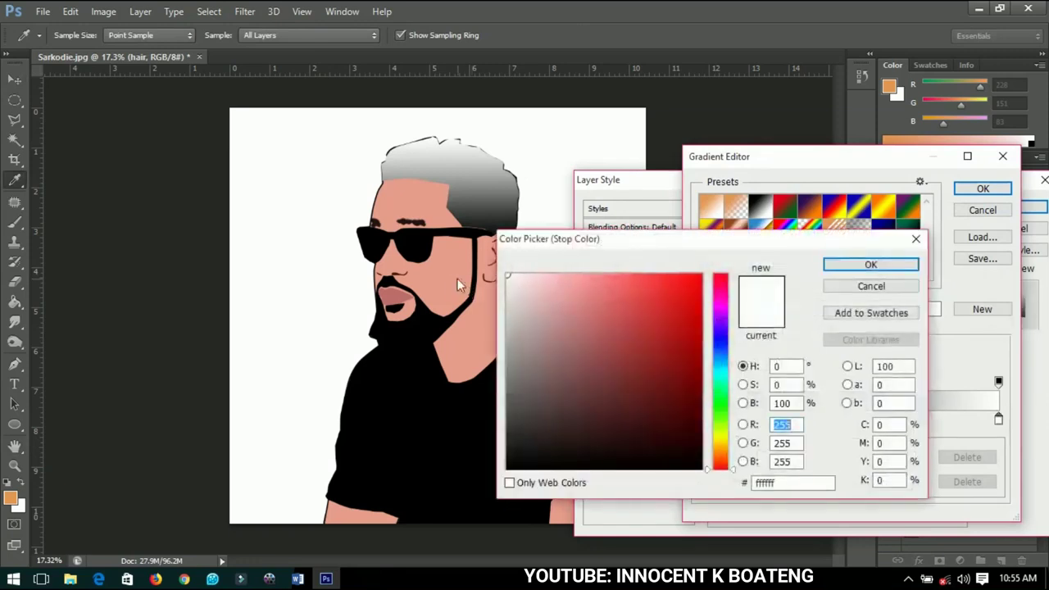
click(450, 278)
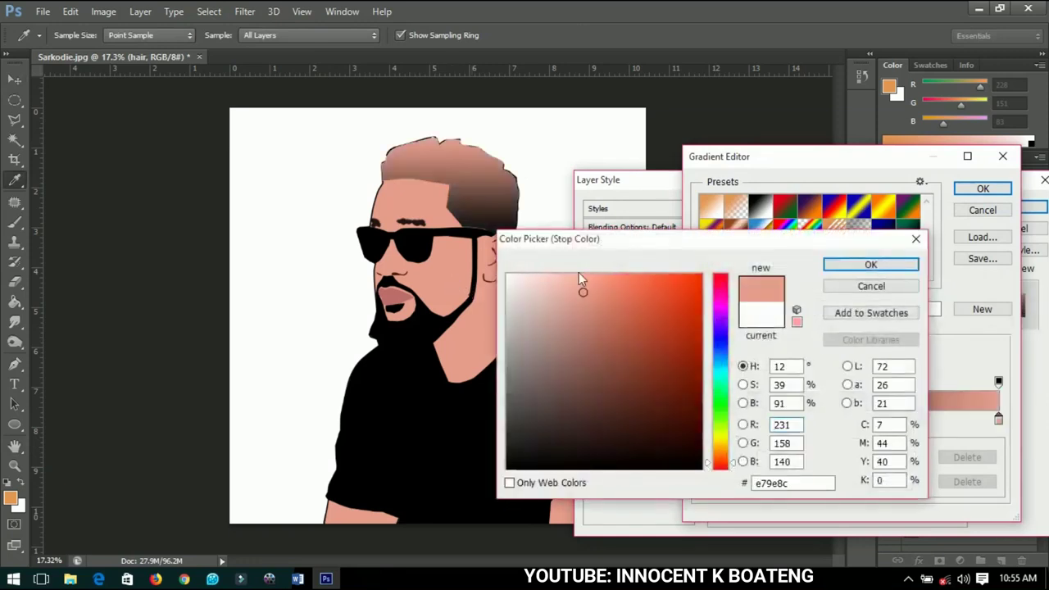
click(868, 266)
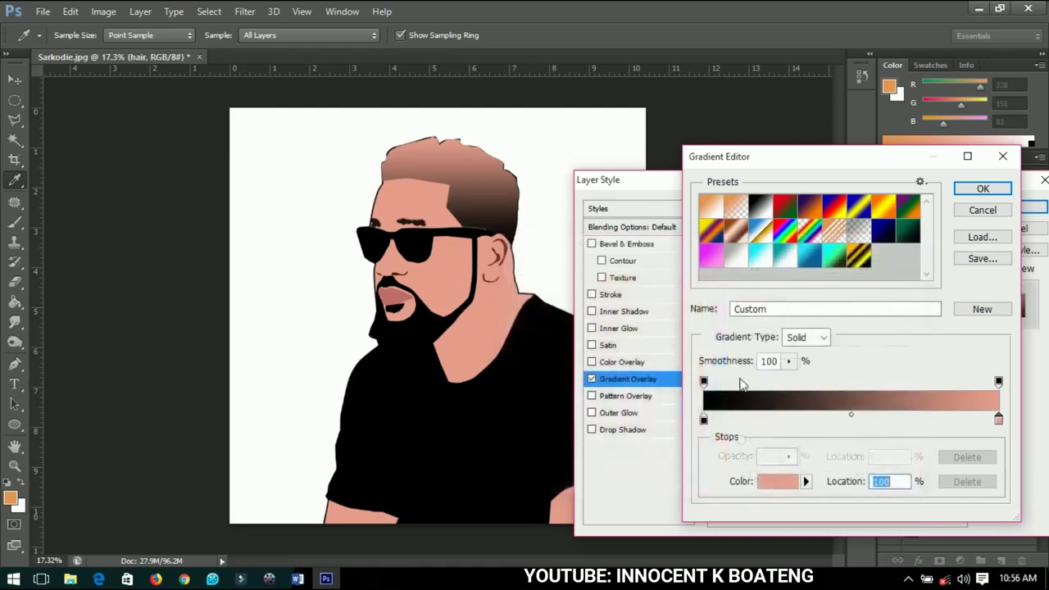
double_click(703, 420)
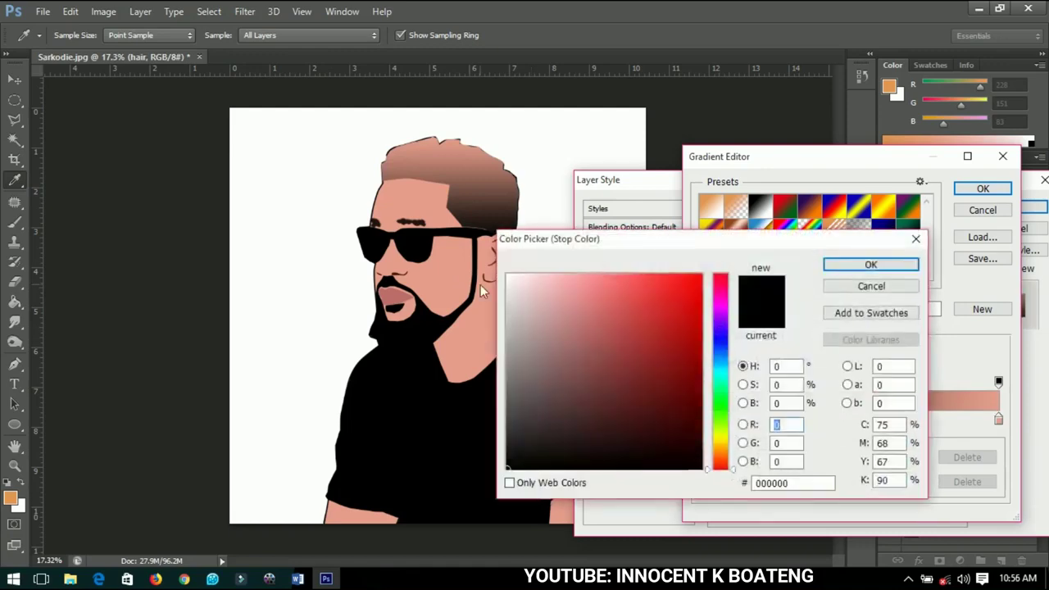
click(439, 274)
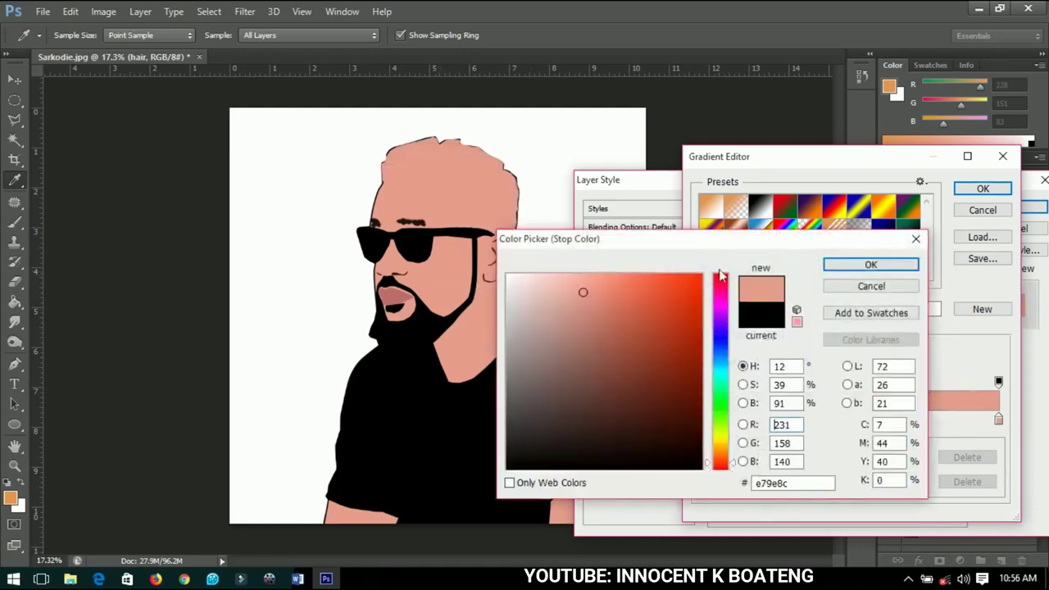
click(871, 265)
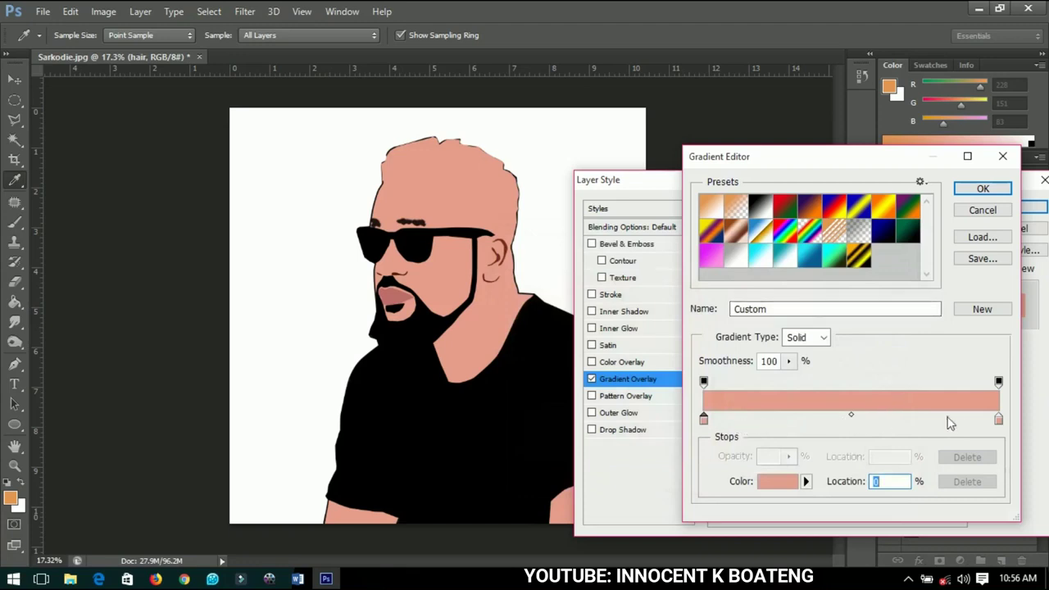
- Make the hair gradient's end stop black (#000000), move it to the 77% location, and accept the gradient
click(998, 420)
double_click(998, 419)
drag(604, 395, 455, 479)
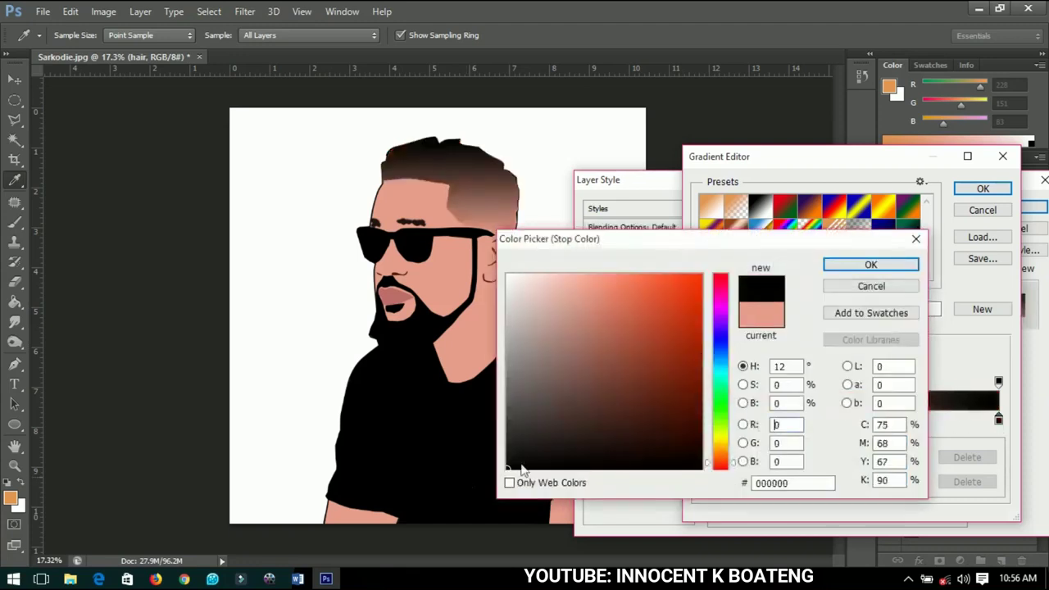
click(873, 266)
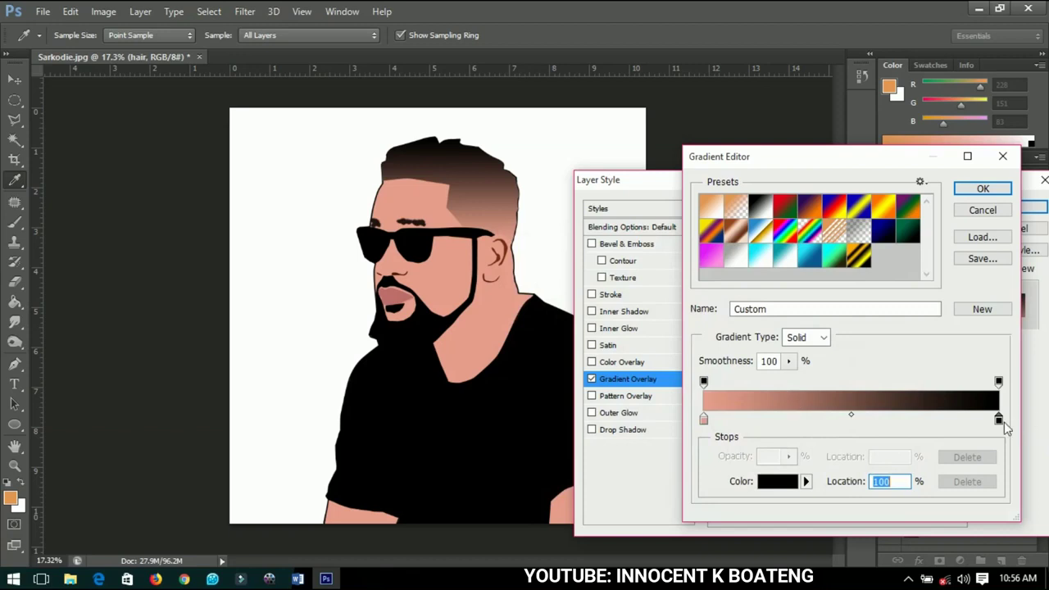
drag(999, 422, 932, 419)
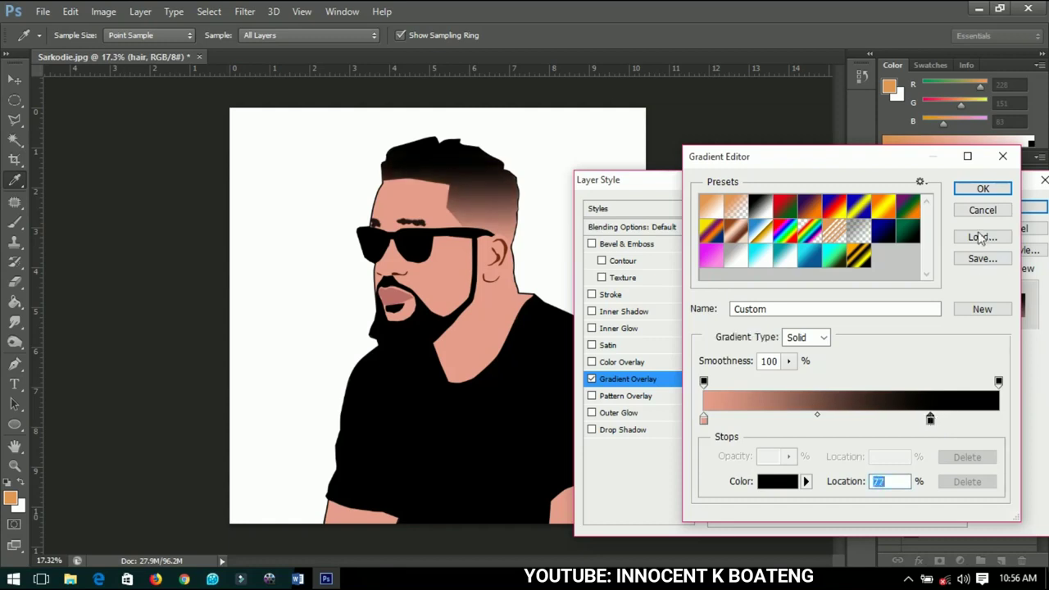
click(981, 191)
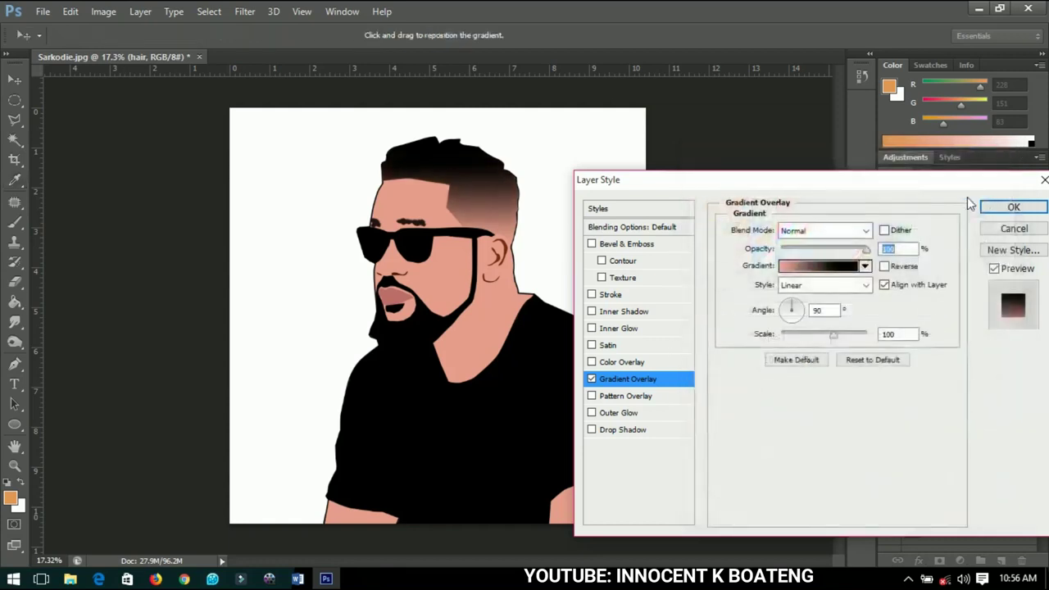
- Set the hair gradient's angle to 86°, apply the layer style, and collapse the layer's effects list
click(795, 305)
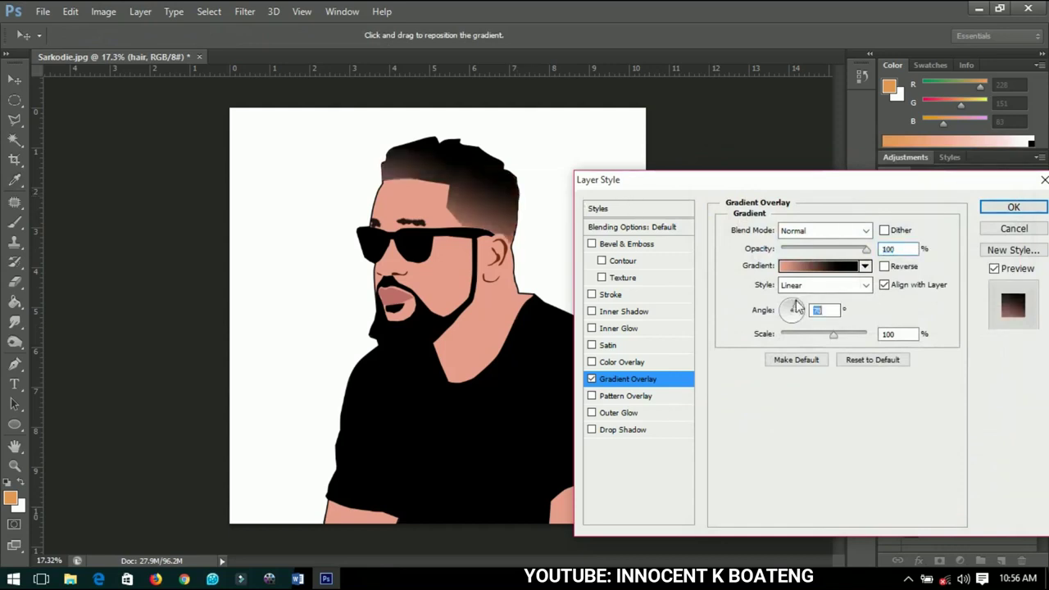
click(794, 307)
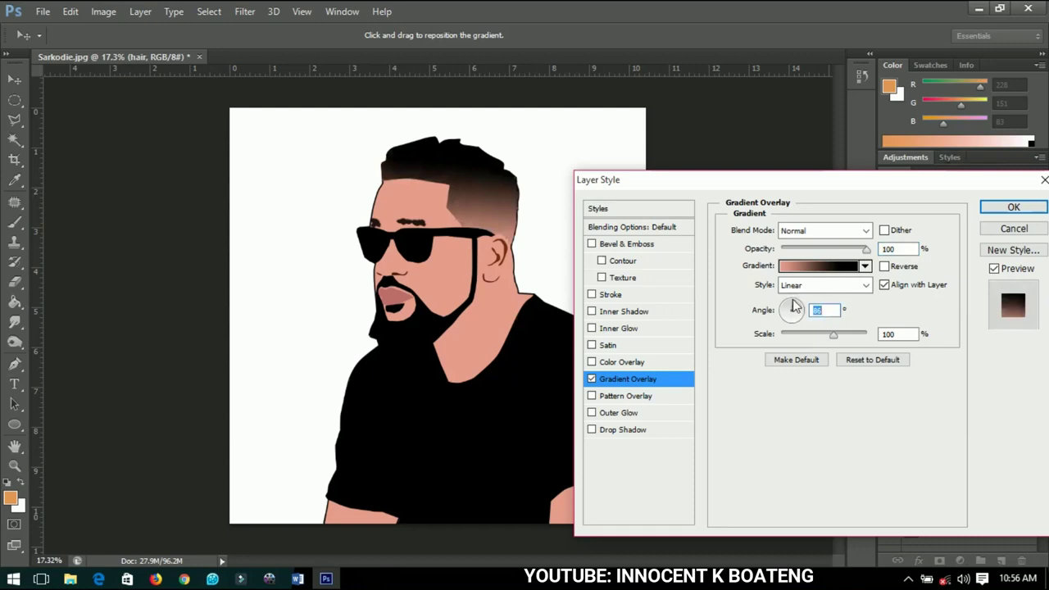
click(794, 305)
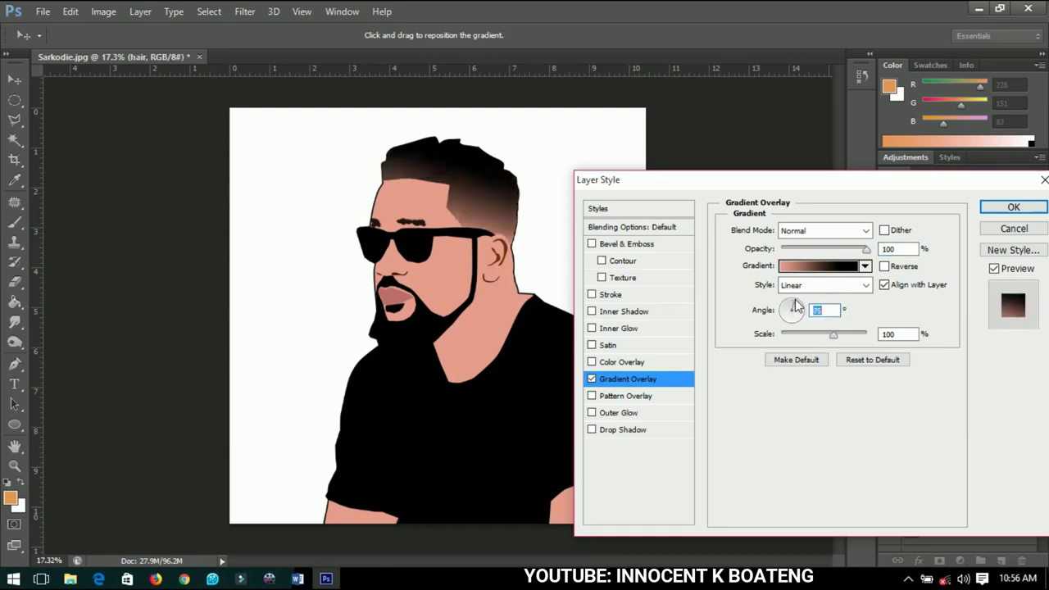
click(795, 305)
click(794, 307)
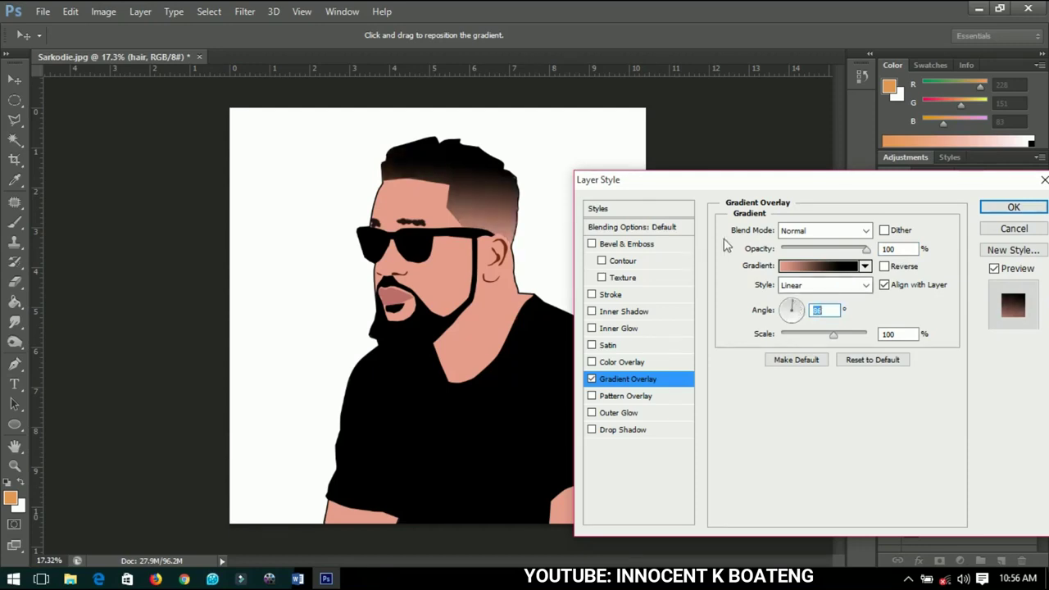
click(1006, 209)
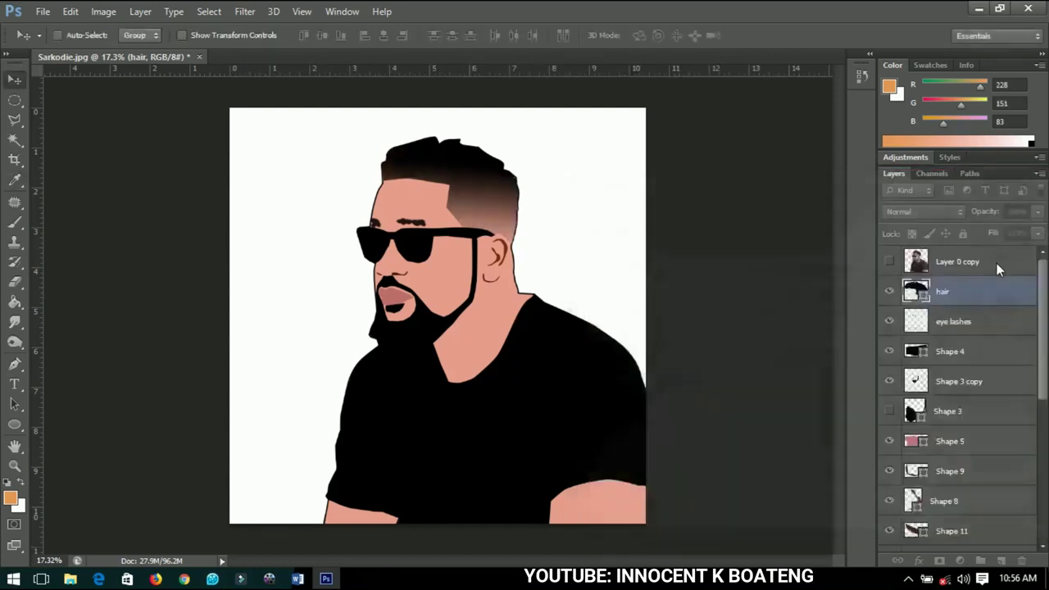
click(1032, 291)
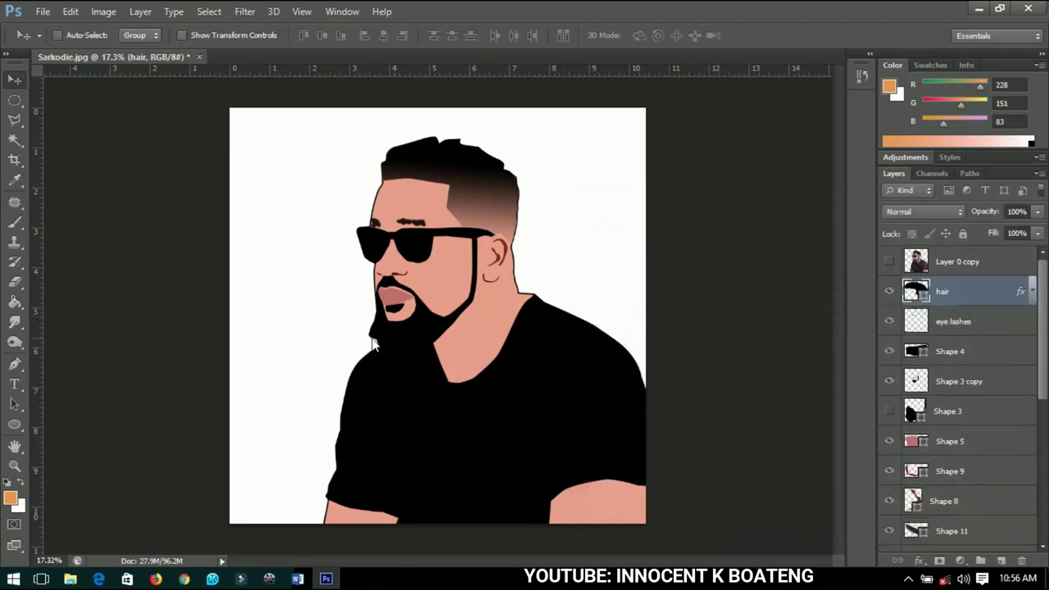
- Rename the Shape 3 copy layer that holds the facial hair as "beard"
right_click(434, 328)
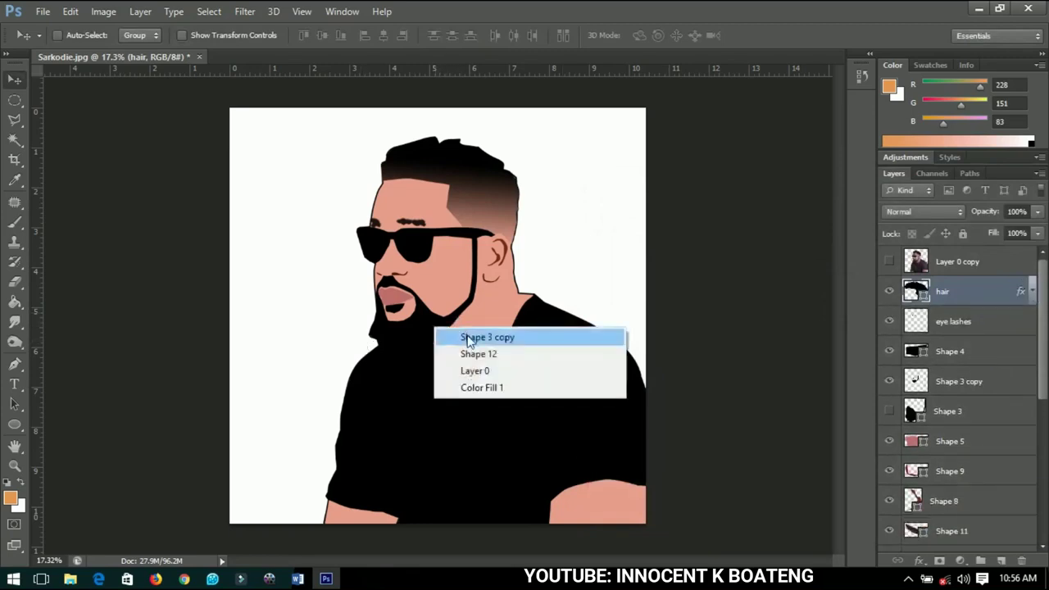
click(467, 332)
double_click(973, 389)
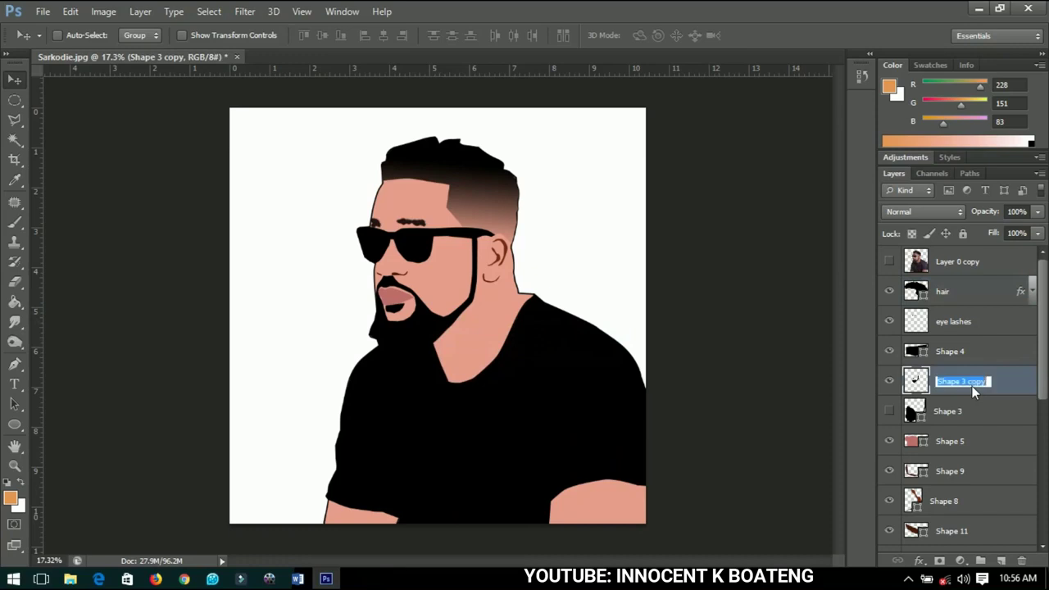
text(beard)
key(Return)
- Add a Gradient Overlay to the beard layer and set its white end stop to the skin tone #e79e8c sampled from the neck
right_click(972, 386)
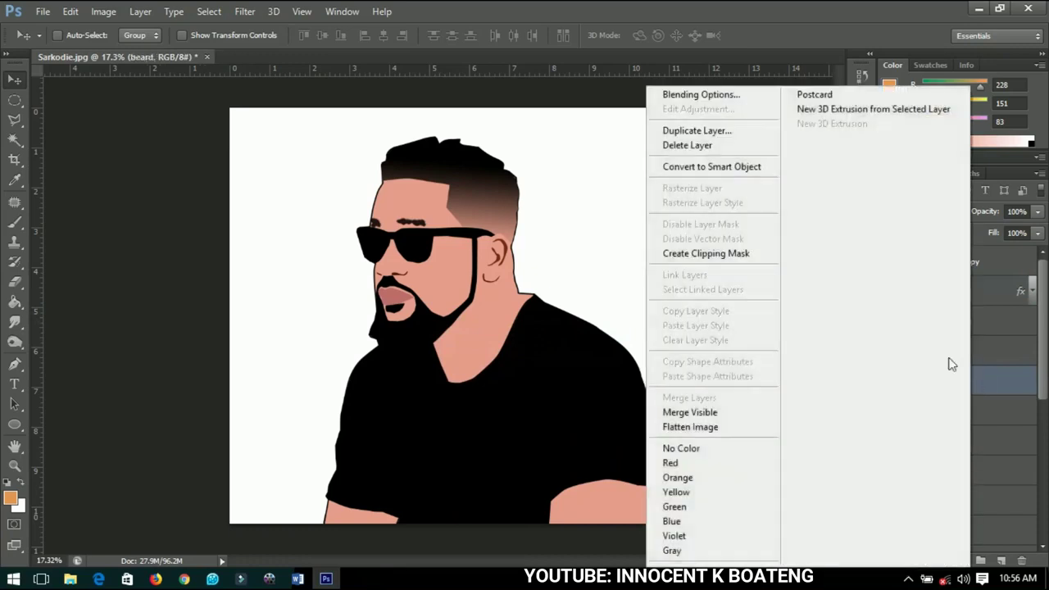
click(725, 104)
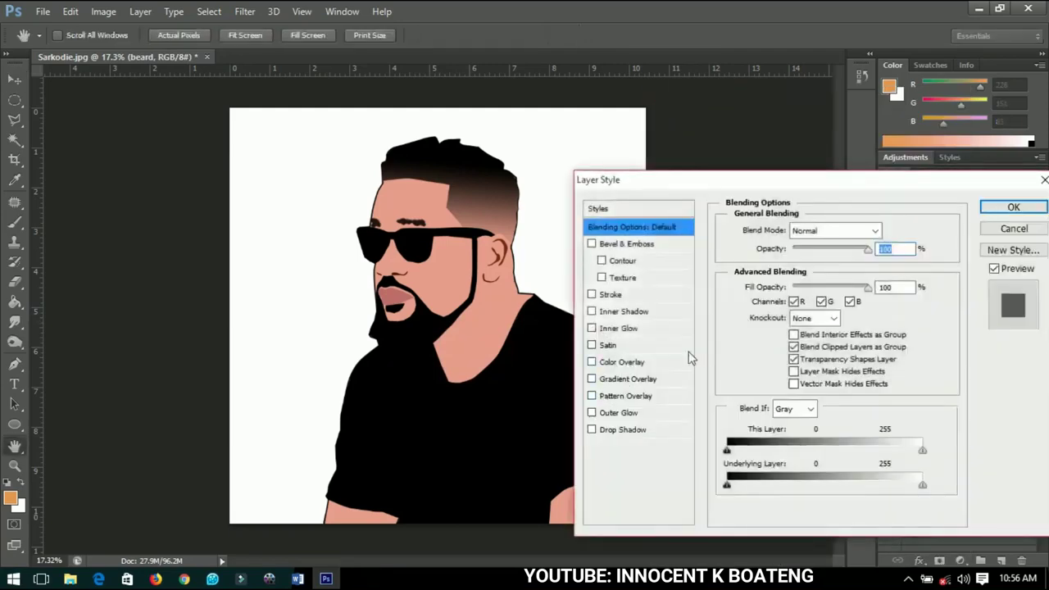
click(627, 378)
click(836, 266)
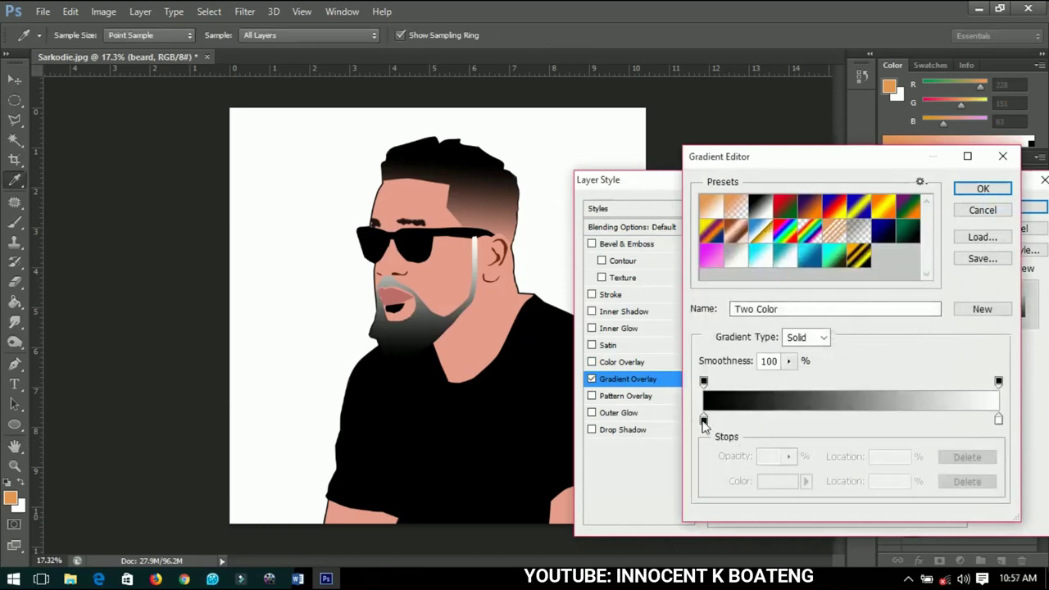
click(998, 420)
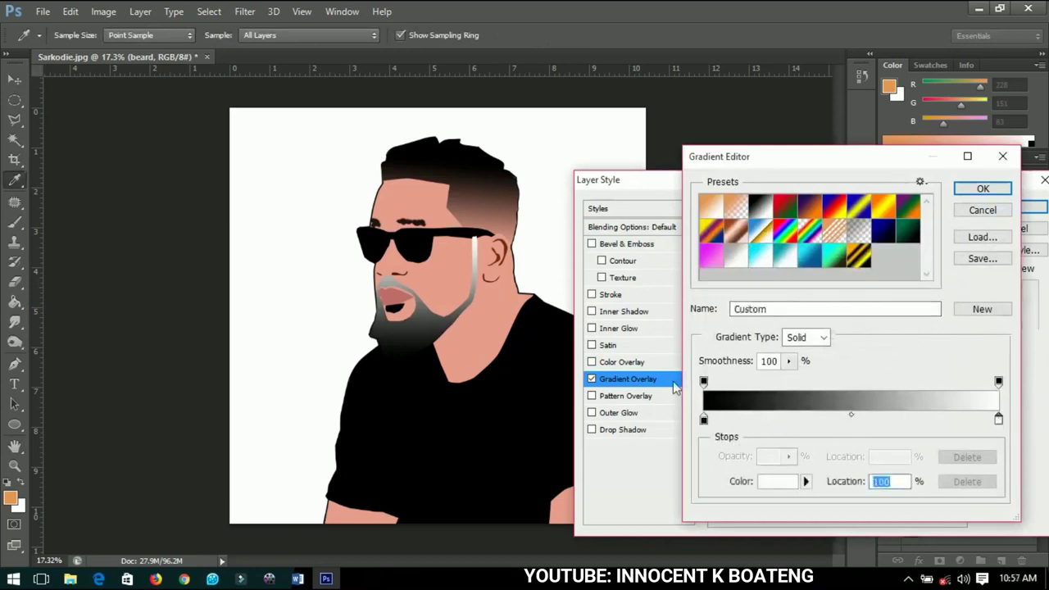
click(779, 481)
click(468, 337)
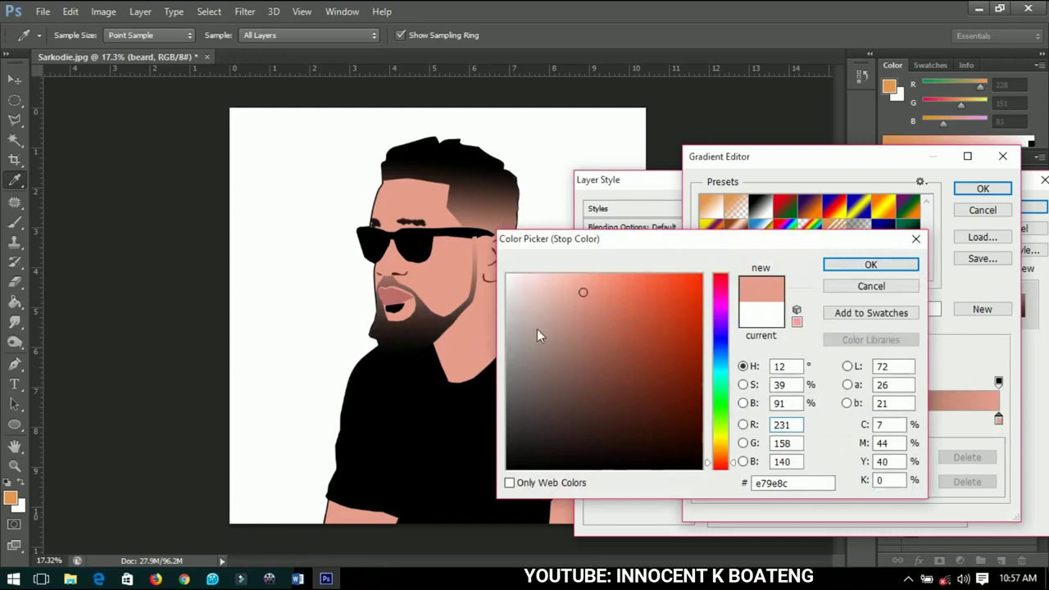
click(869, 266)
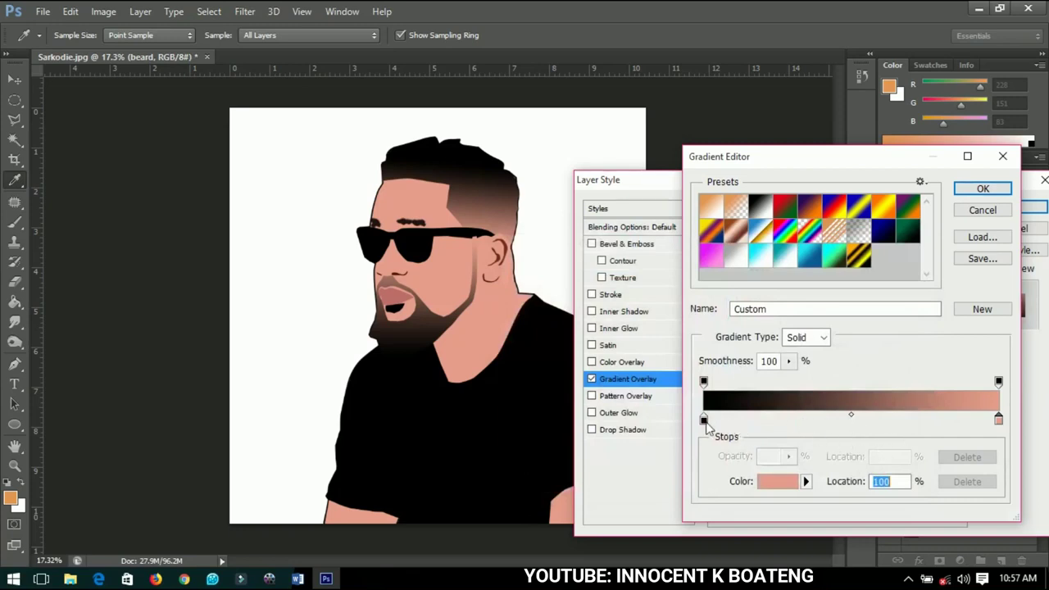
- Move the beard gradient's black stop to the 44% location and delete the extra skin-tone stop beside it
drag(704, 419, 826, 422)
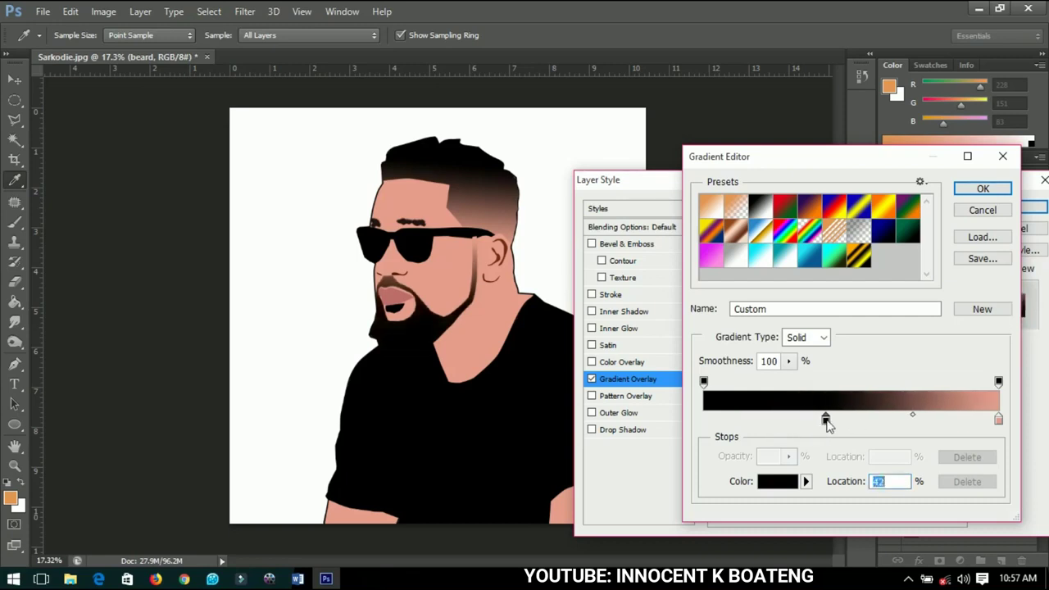
click(999, 419)
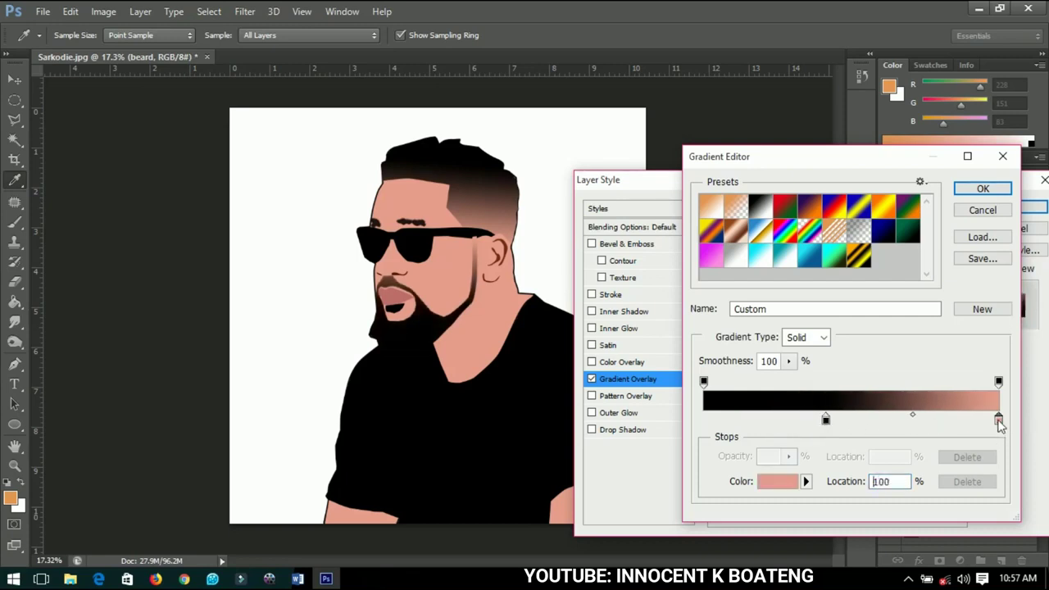
click(829, 421)
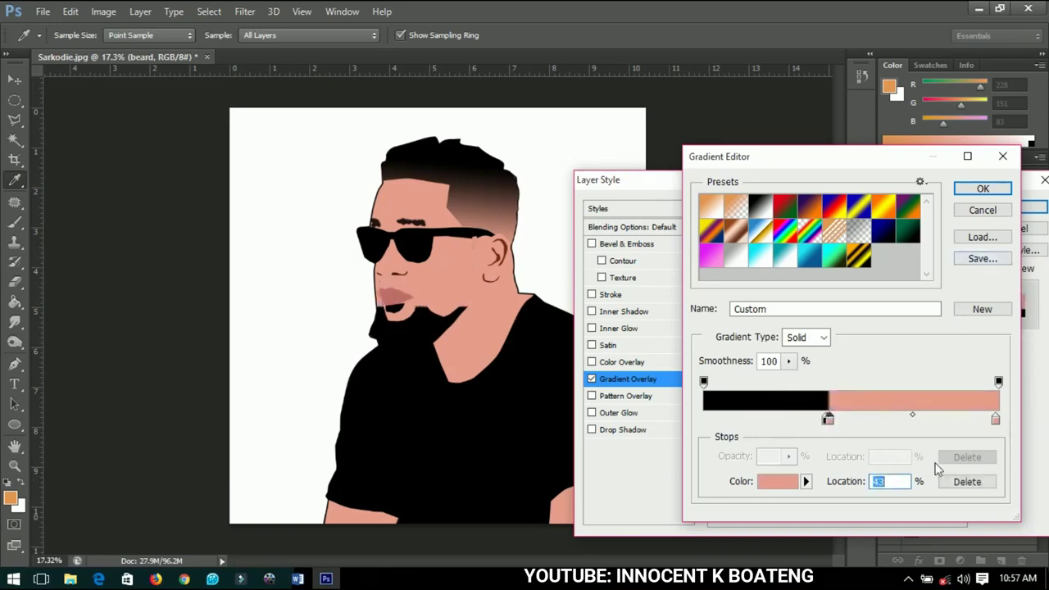
click(967, 482)
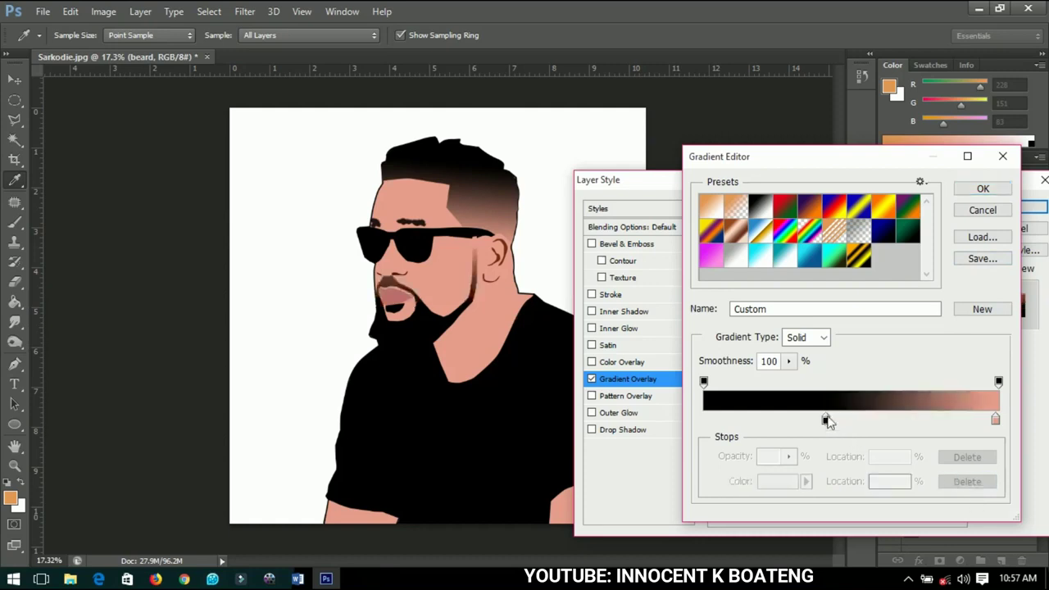
drag(826, 421, 836, 422)
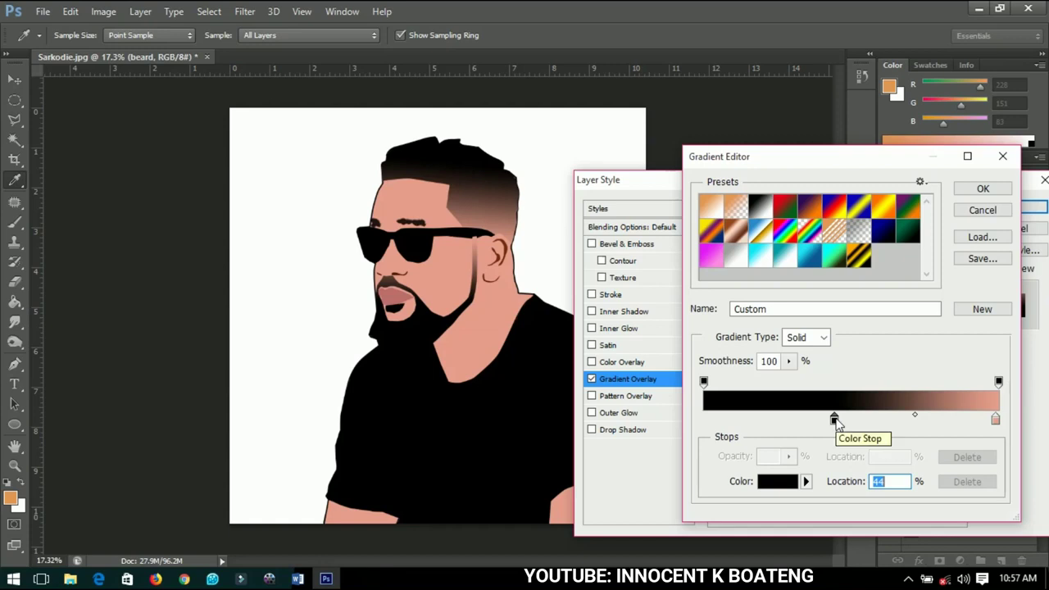
- Accept the beard gradient, apply the layer style, and collapse the layer's effects list
click(982, 190)
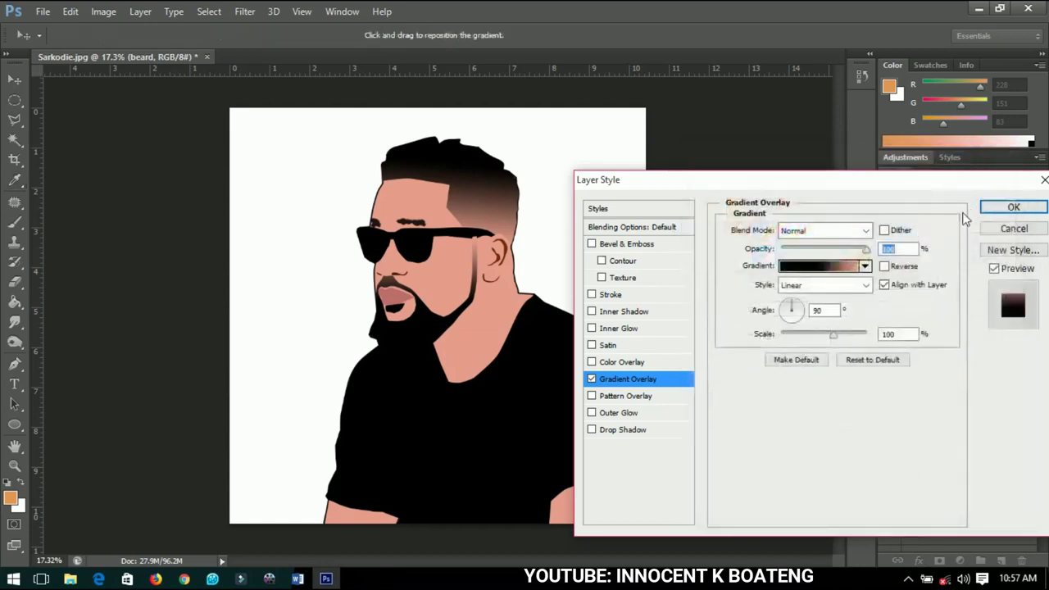
click(1014, 208)
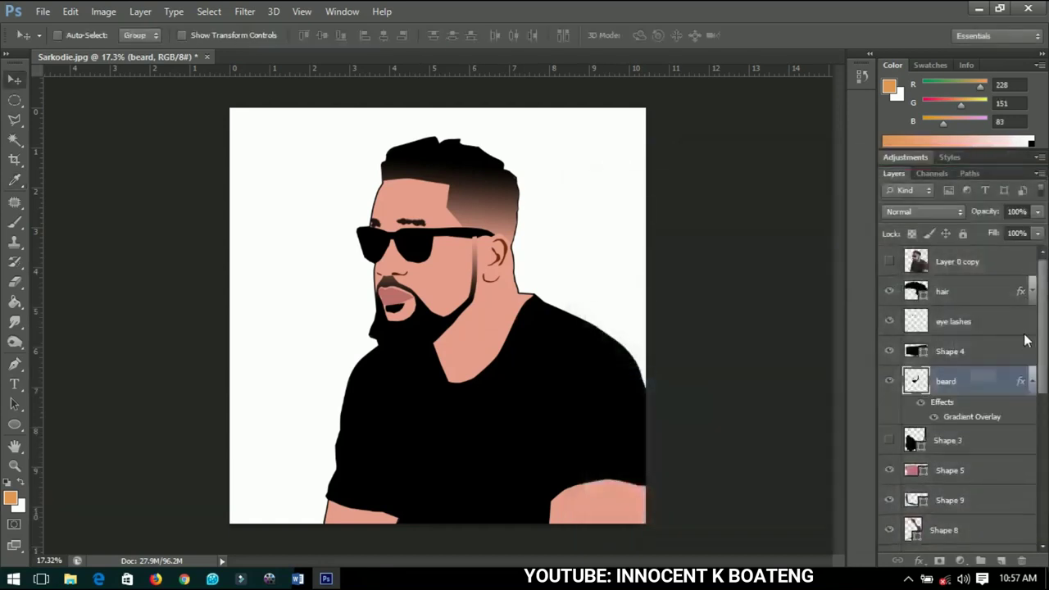
click(1032, 381)
- Show the Layer 0 copy photo layer and apply a Posterize adjustment with 7 levels to it
key(ctrl+minus)
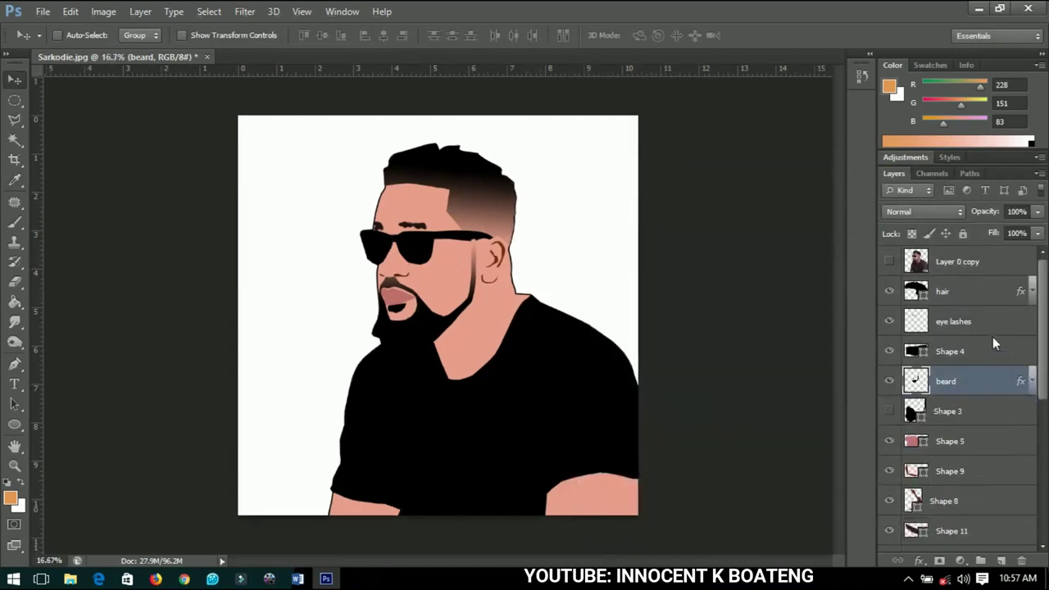
click(949, 267)
click(890, 262)
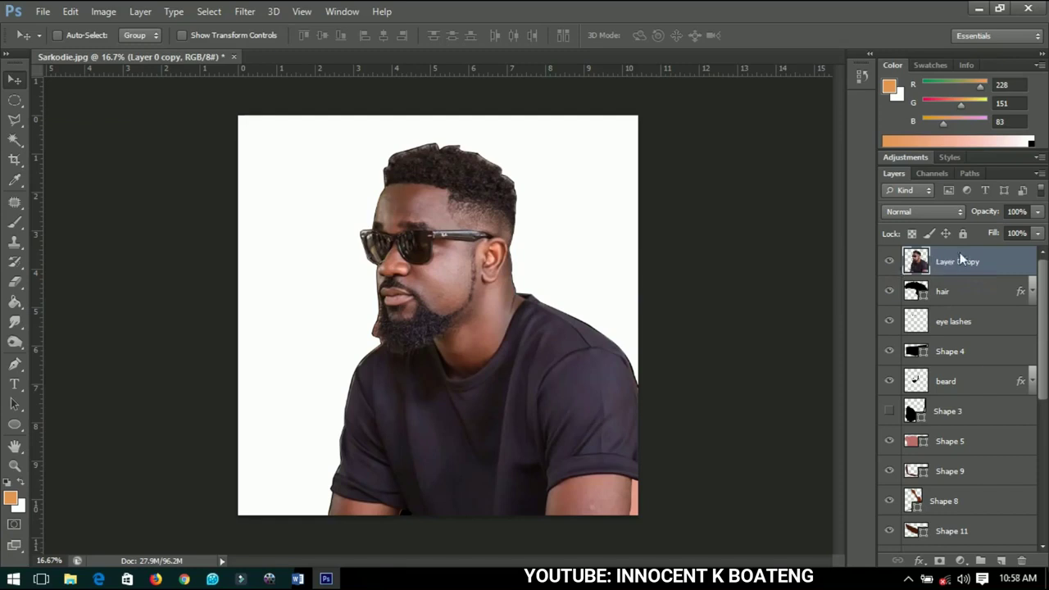
click(112, 14)
mouse_move(131, 50)
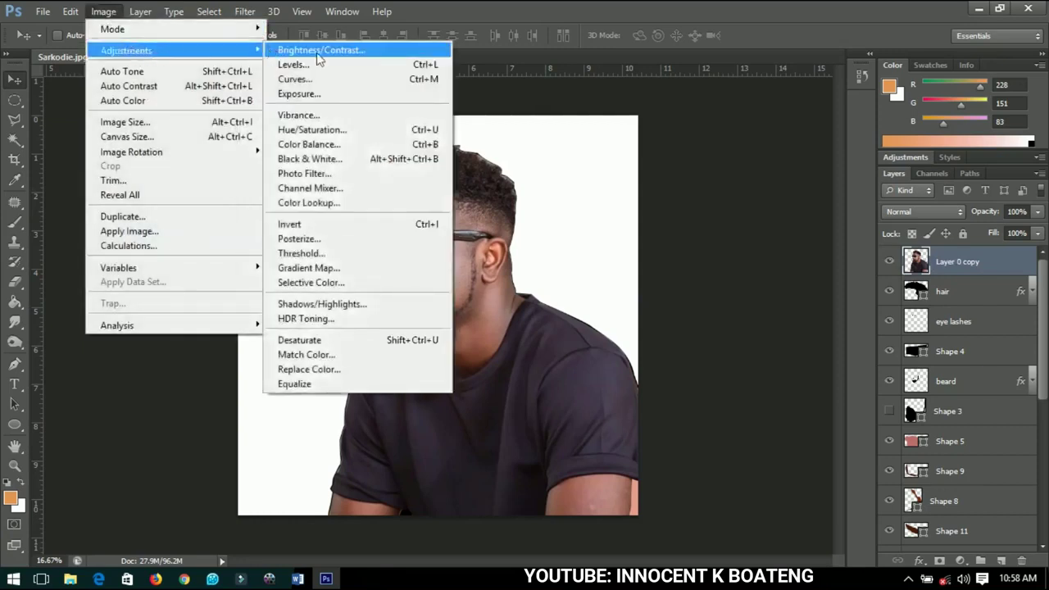
click(335, 238)
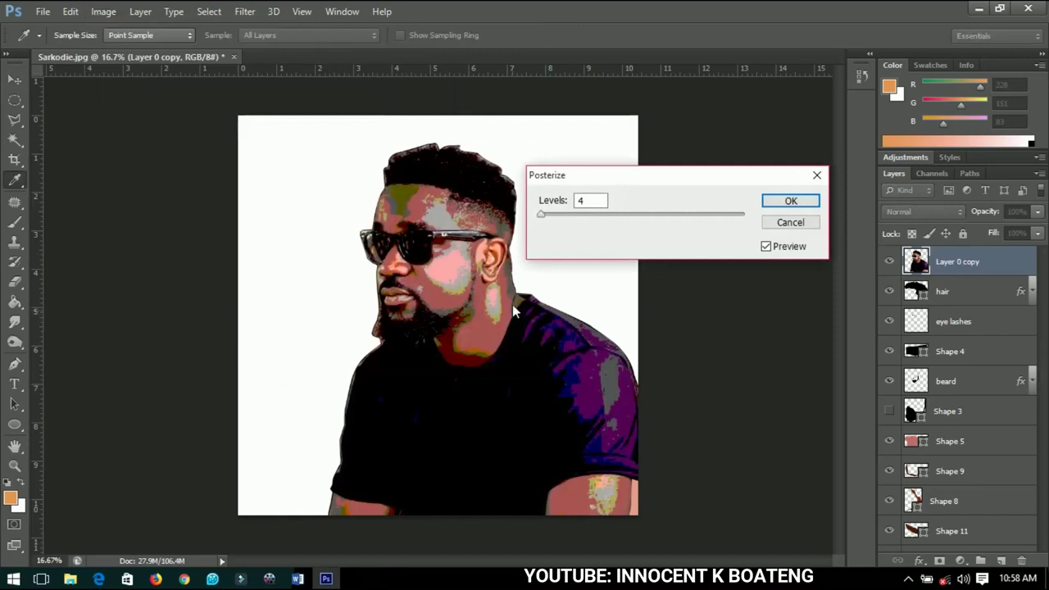
click(541, 215)
drag(540, 216, 544, 216)
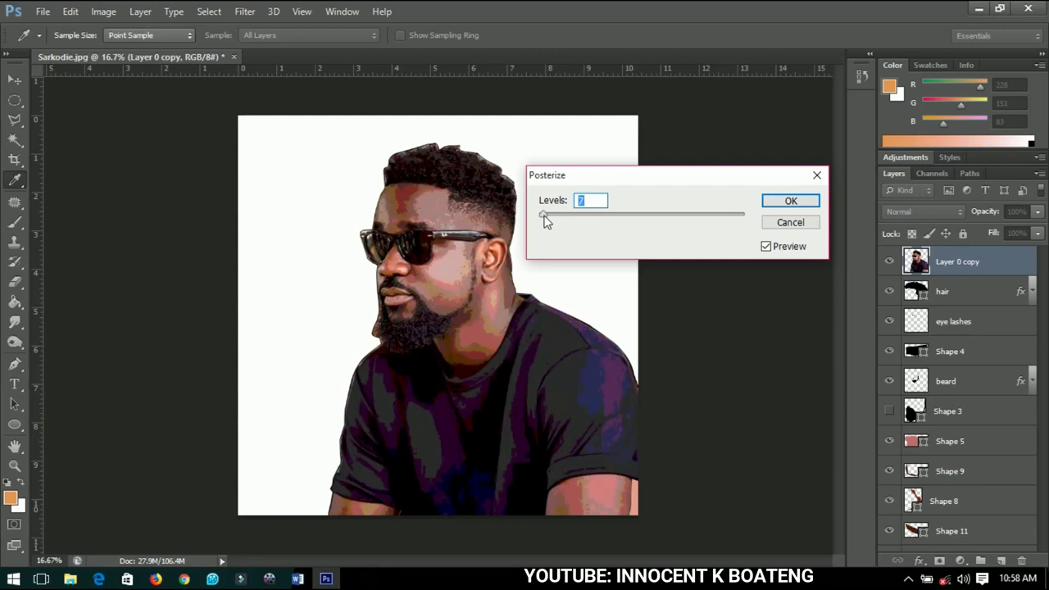
click(779, 199)
key(v)
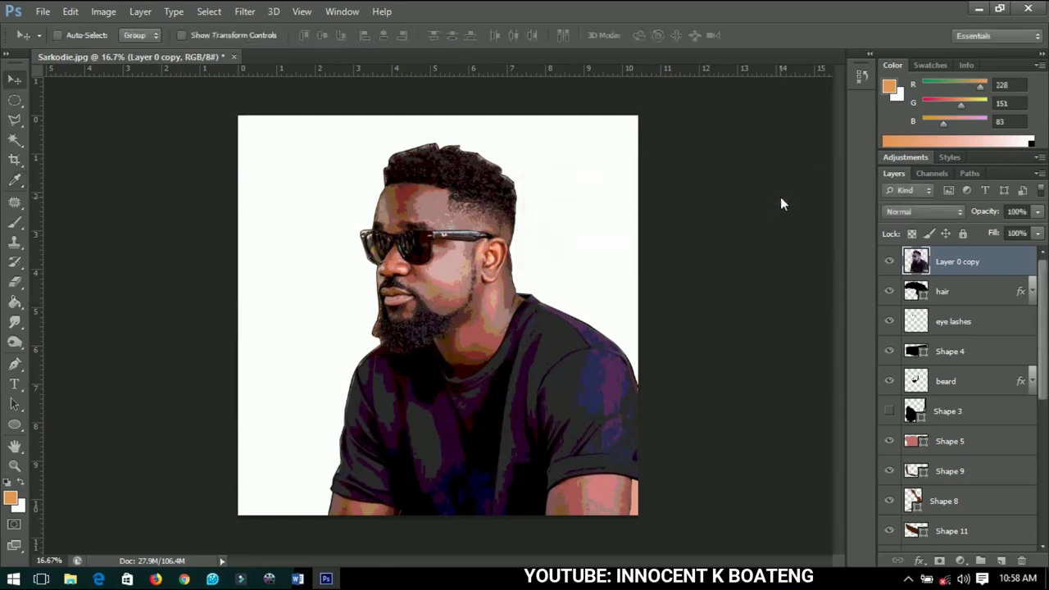
- Set the posterized photo layer's blend mode to Soft Light and its opacity to 56%
click(919, 213)
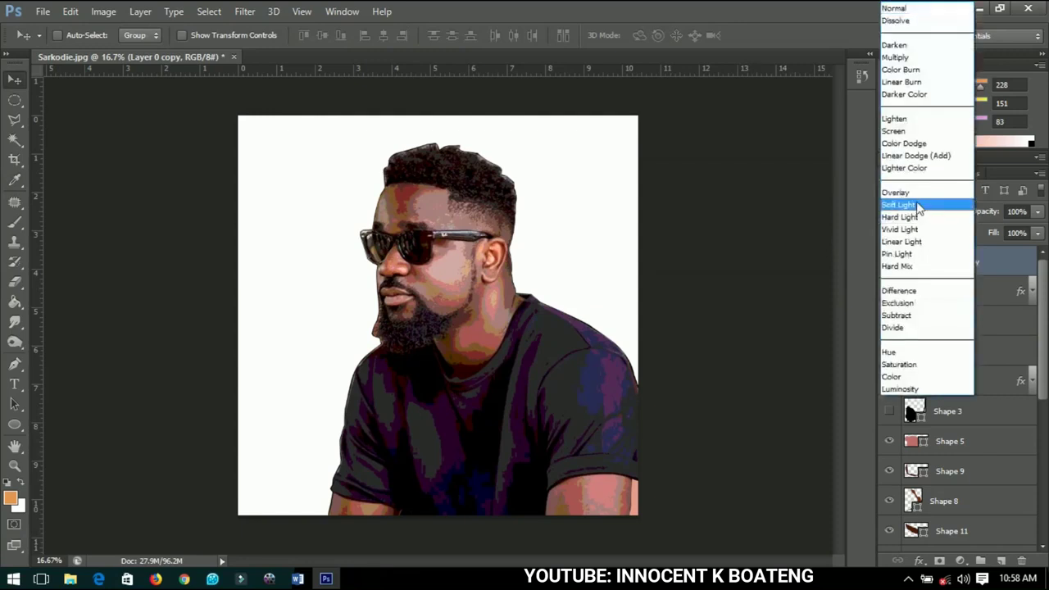
click(916, 194)
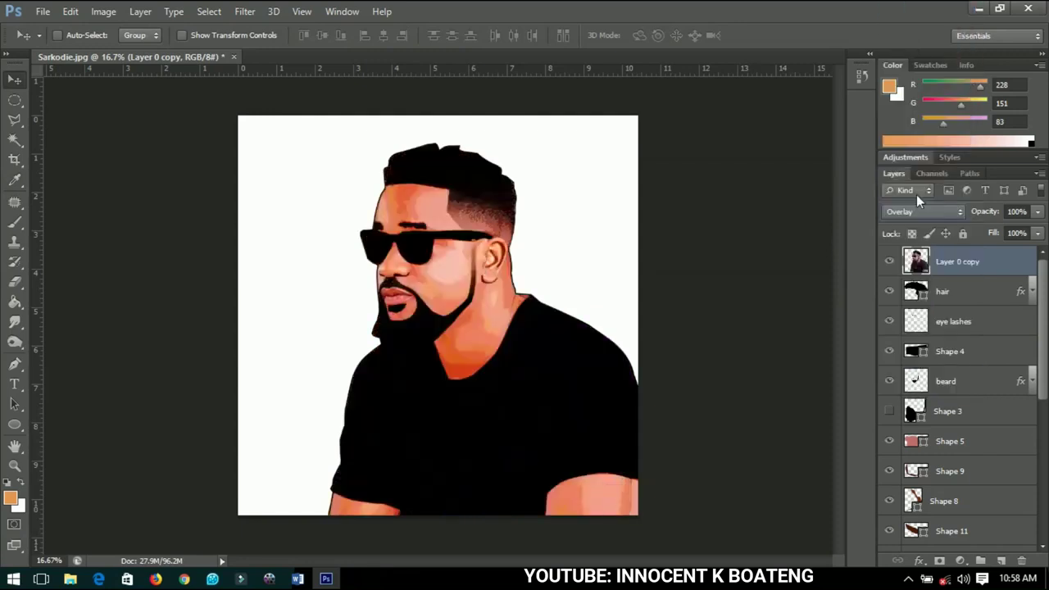
click(916, 217)
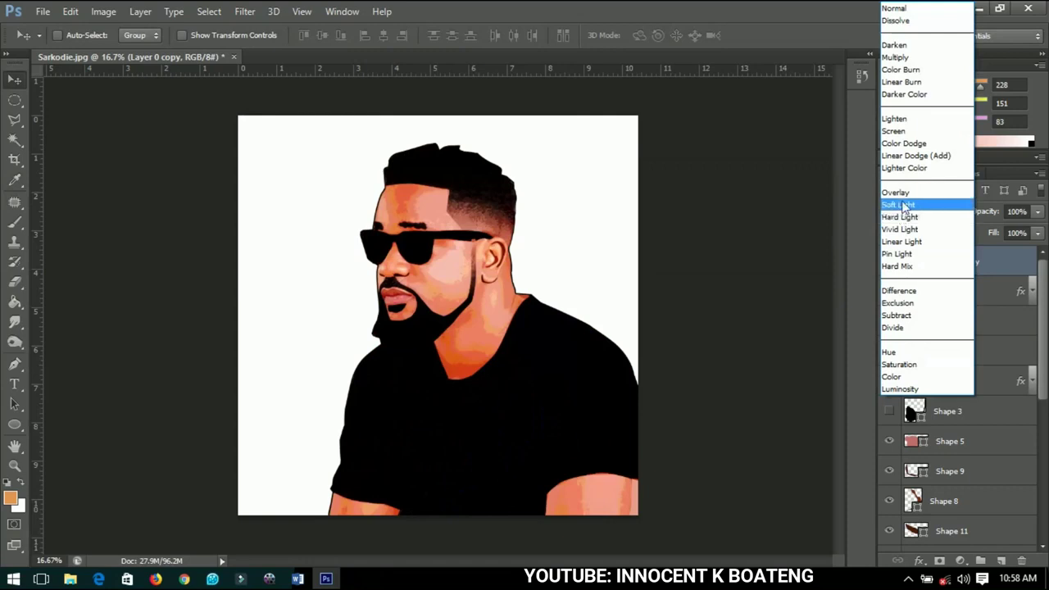
click(902, 203)
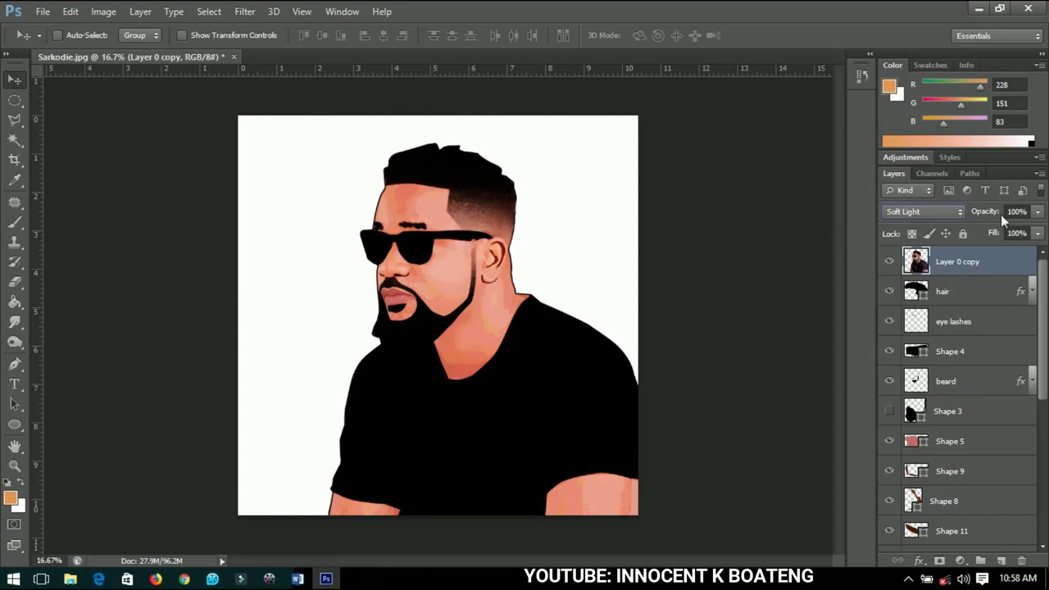
drag(993, 211, 959, 208)
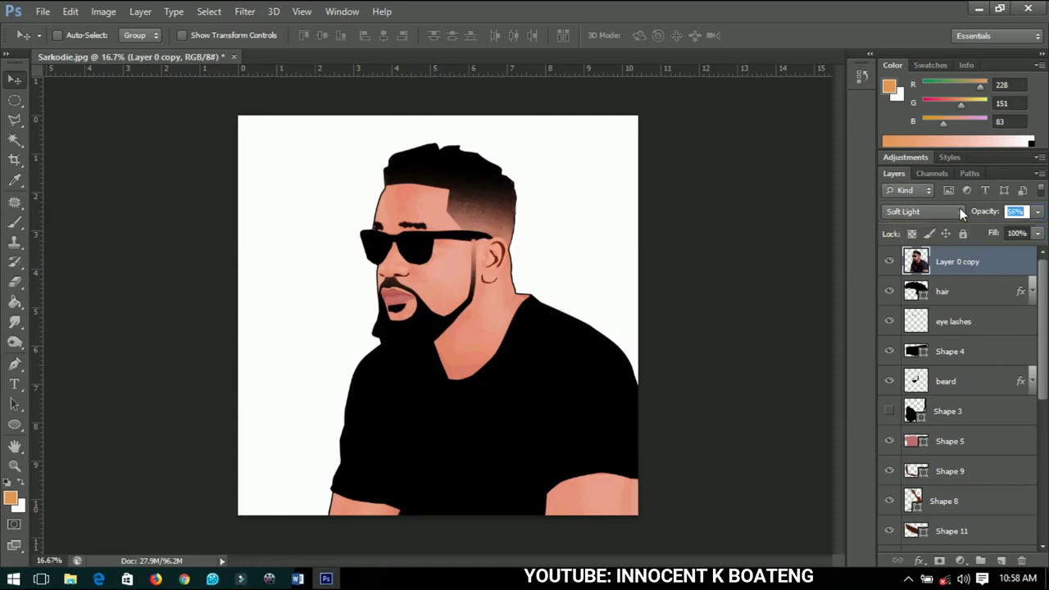
key(Return)
- Duplicate the original Layer 0 photo, bring the copy to the top of the layer stack, and set its opacity to 12%
scroll(945, 368, down, 5)
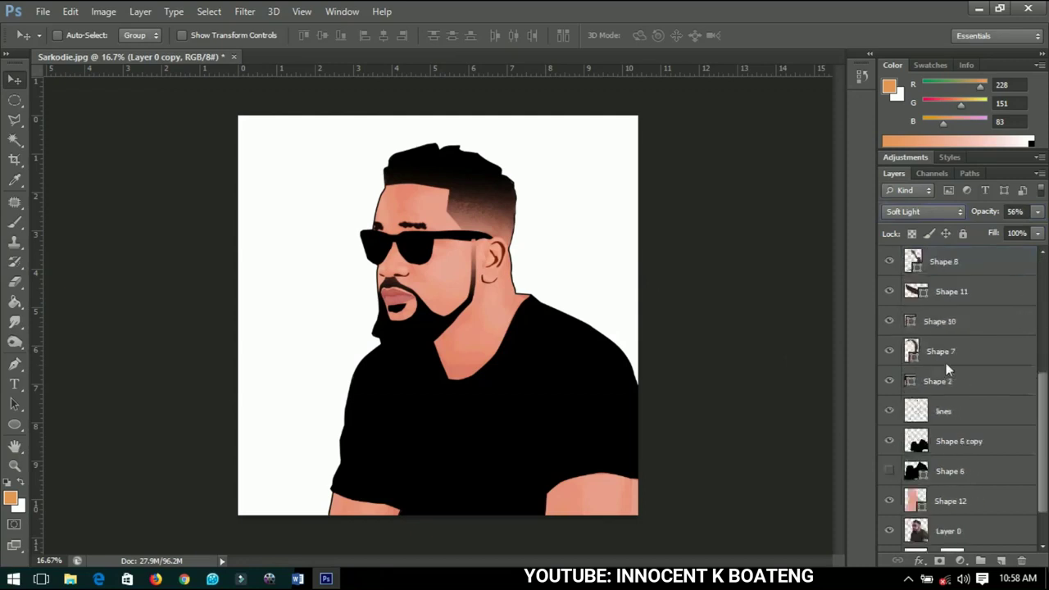
click(954, 510)
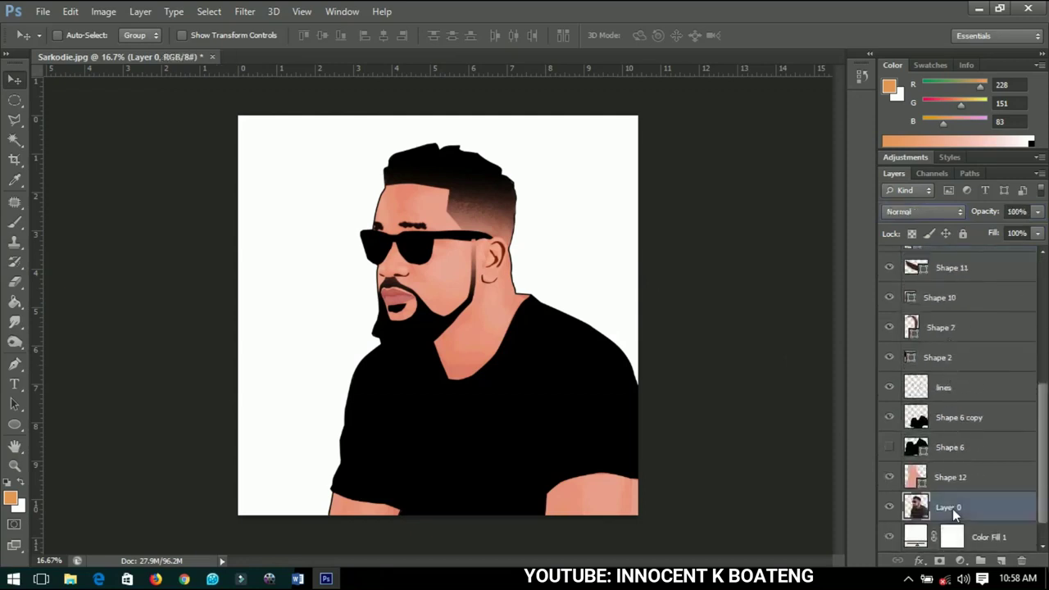
key(ctrl+j)
key(ctrl+shift+bracketright)
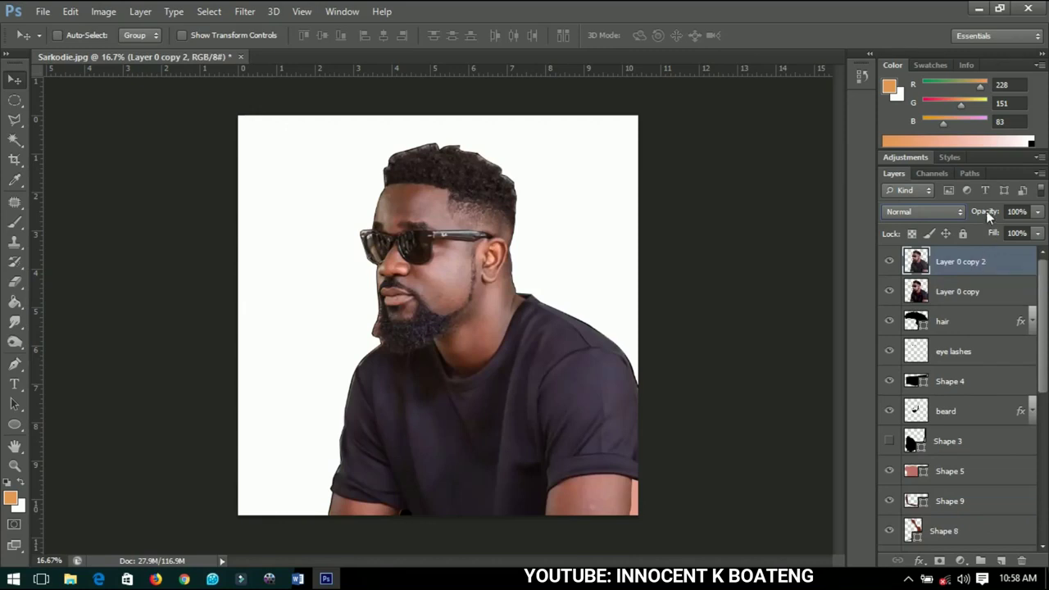
drag(986, 210, 919, 211)
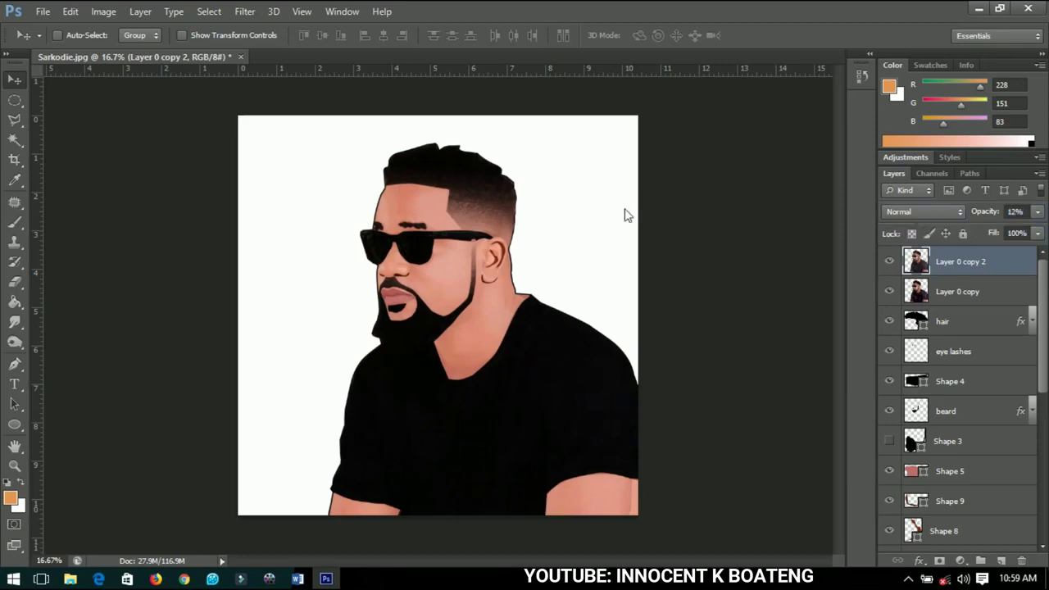
- Smooth the topmost photo copy with the Dust & Scratches noise filter, using a slightly increased radius
click(255, 12)
mouse_move(348, 136)
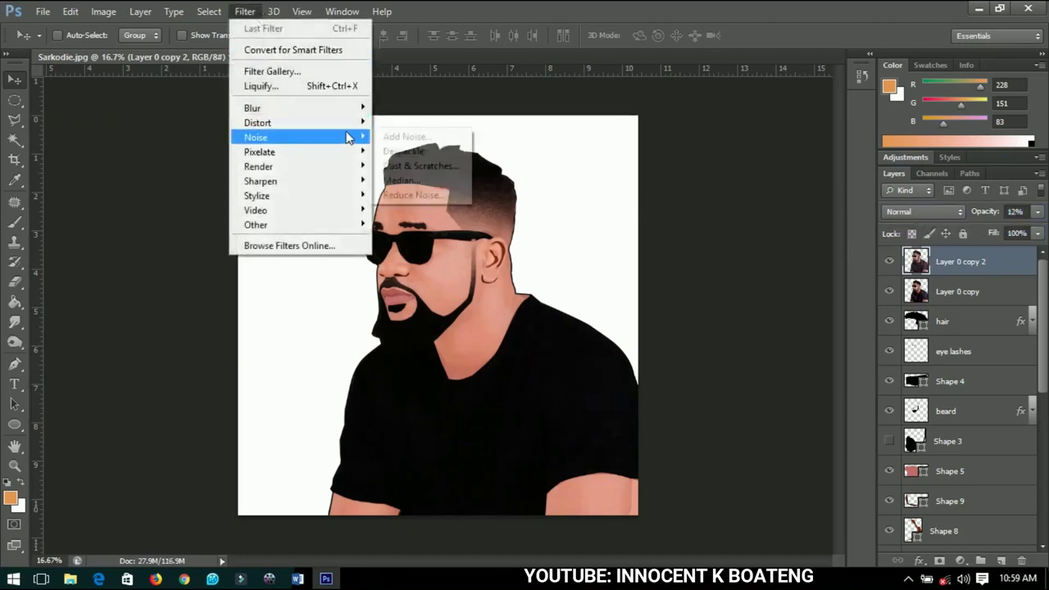
click(422, 166)
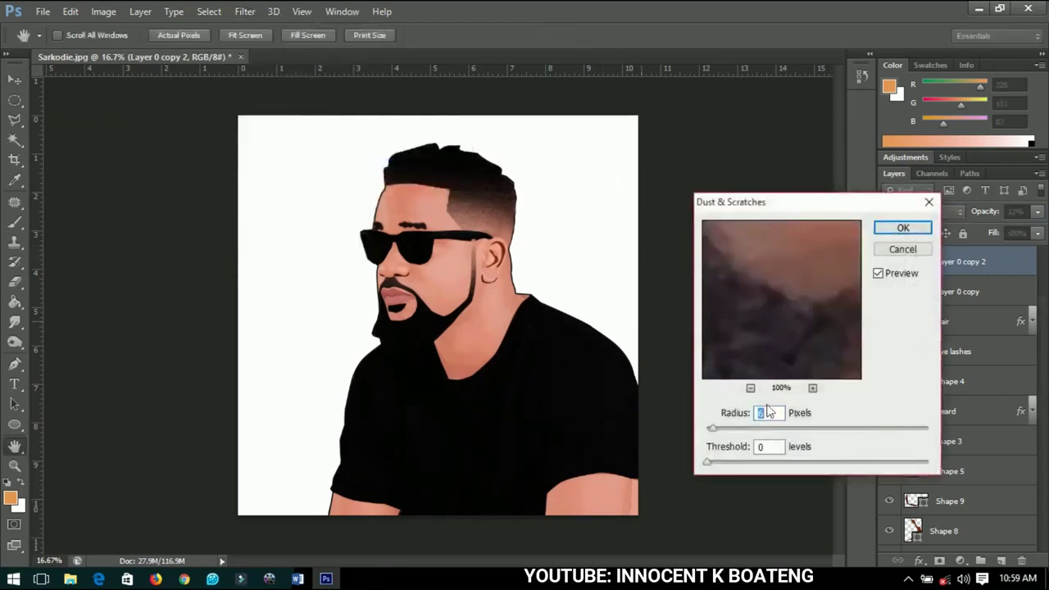
drag(717, 430, 721, 430)
click(894, 228)
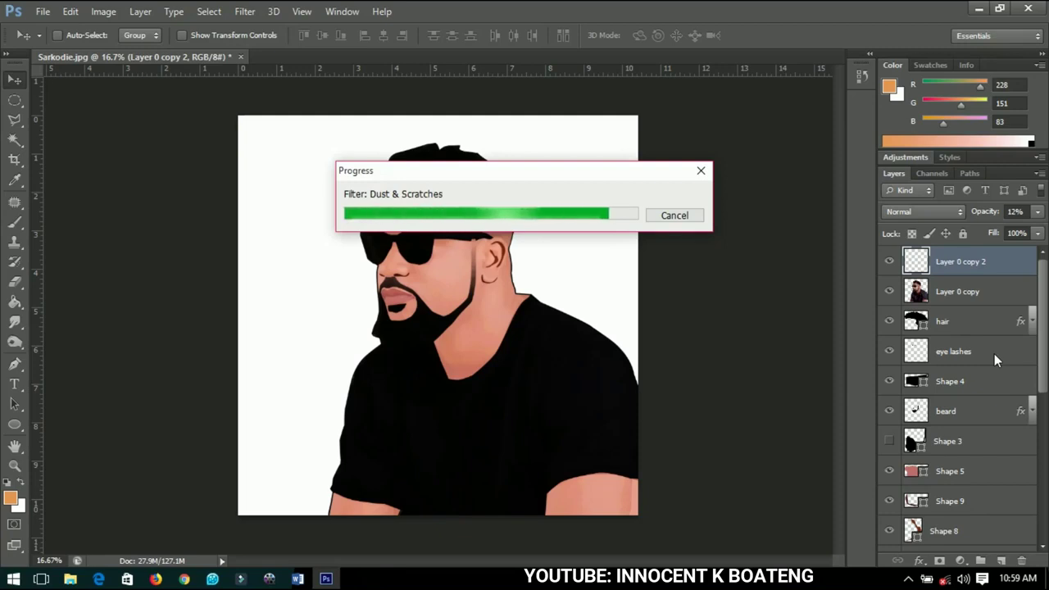
- On the beard layer, select the sideburn tip overlapping the sunglasses arm with the Polygonal Lasso, delete it, and deselect
scroll(994, 353, down, 8)
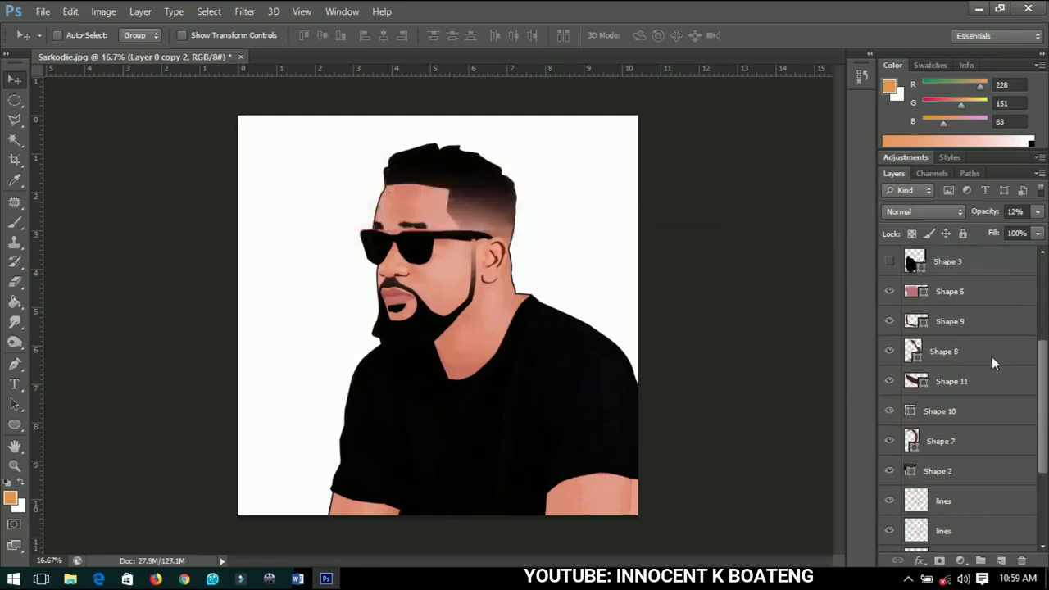
scroll(992, 358, up, 5)
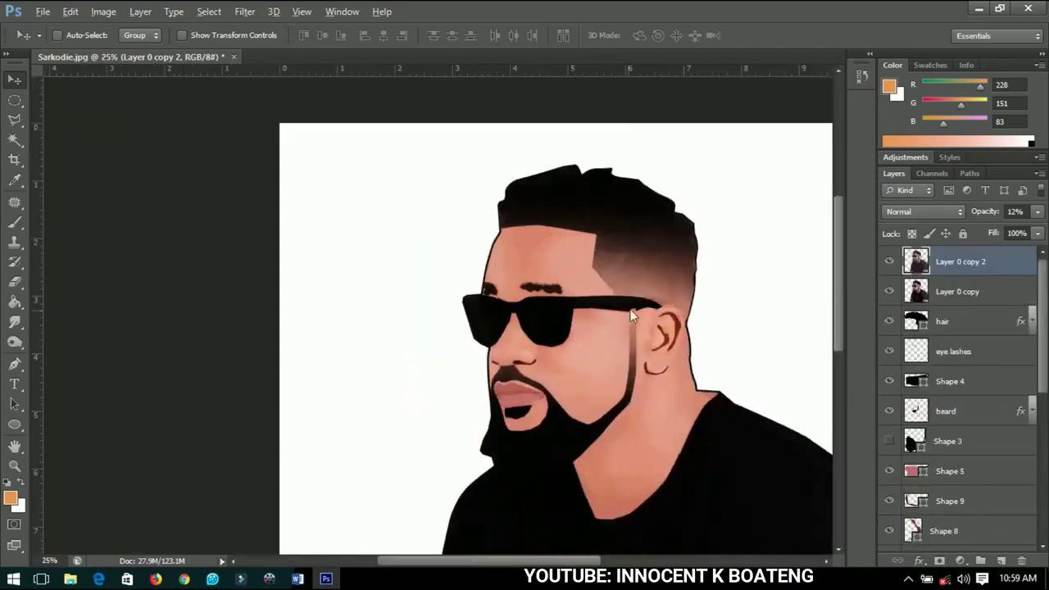
scroll(631, 312, up, 3)
scroll(629, 332, up, 1)
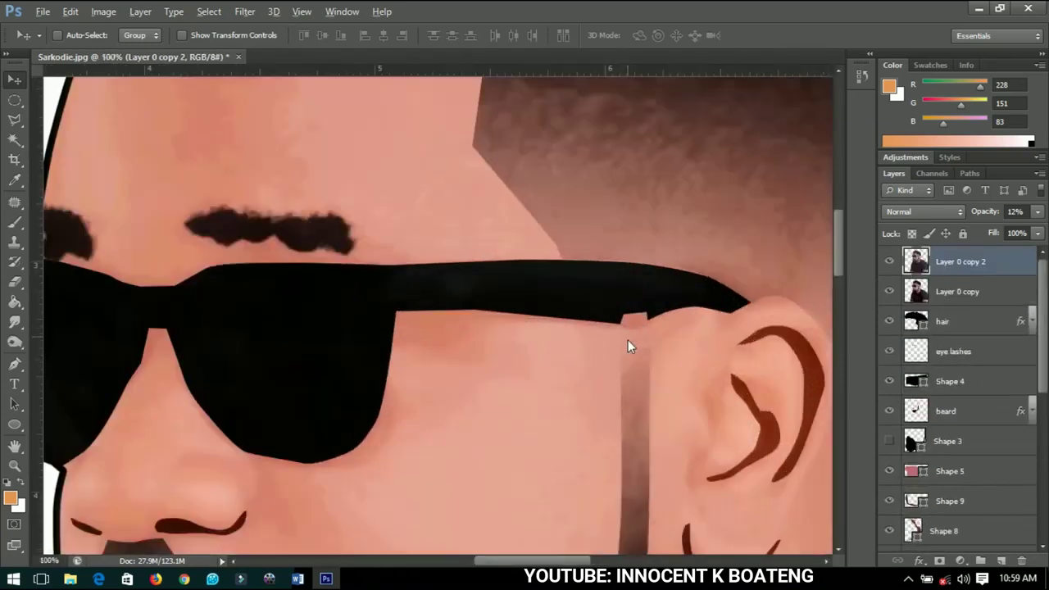
right_click(632, 366)
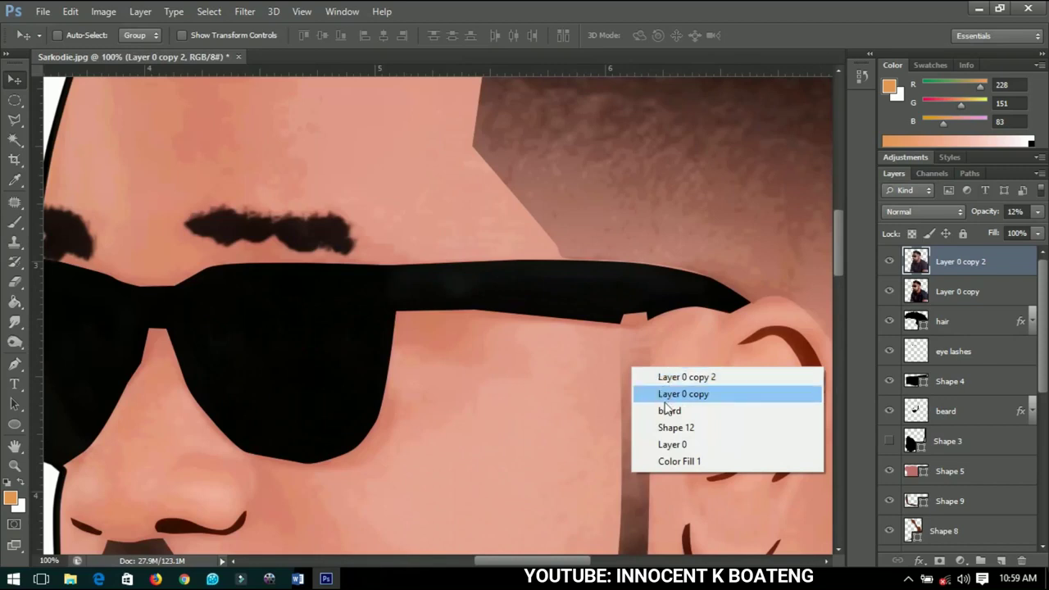
click(668, 411)
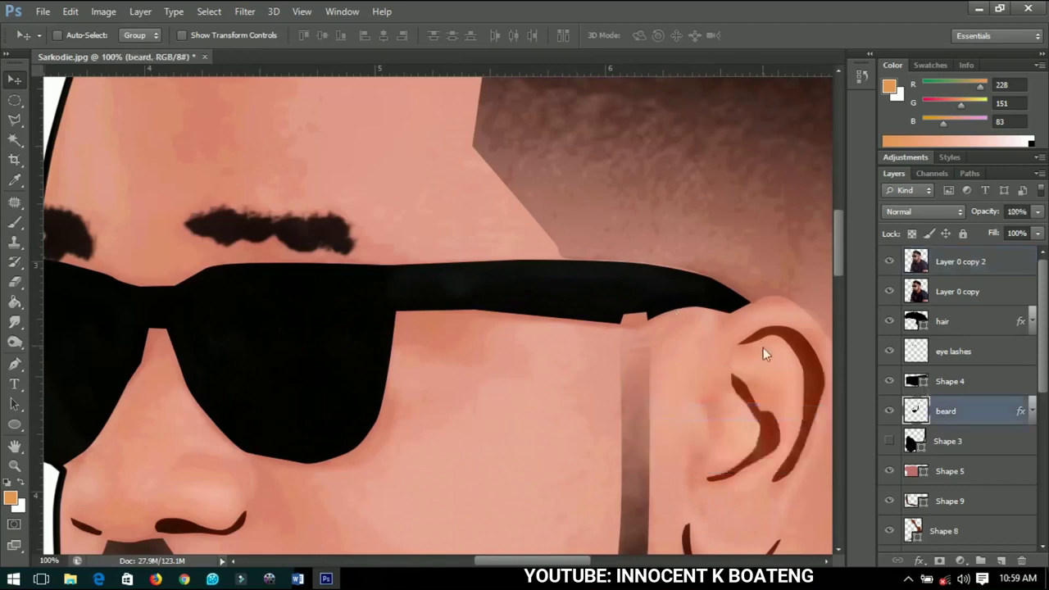
right_click(994, 414)
click(2, 98)
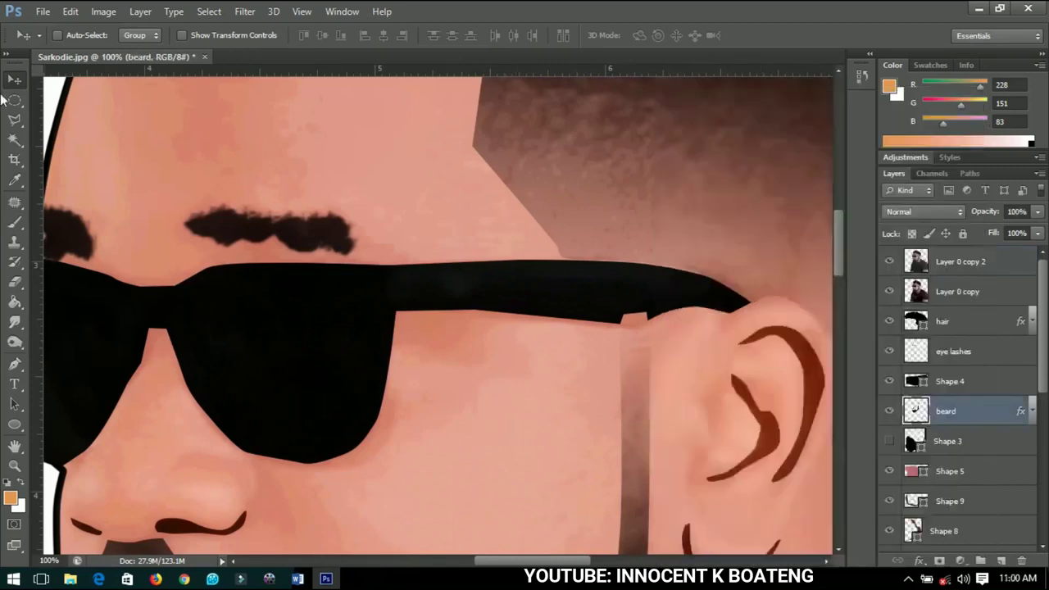
click(15, 119)
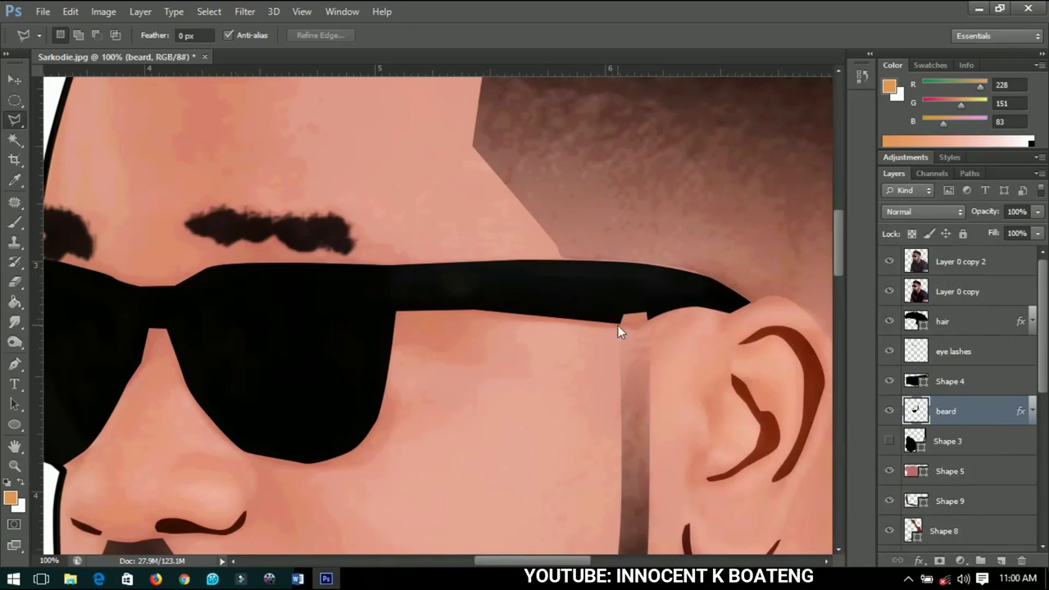
click(649, 316)
click(657, 310)
click(644, 301)
click(611, 314)
double_click(618, 325)
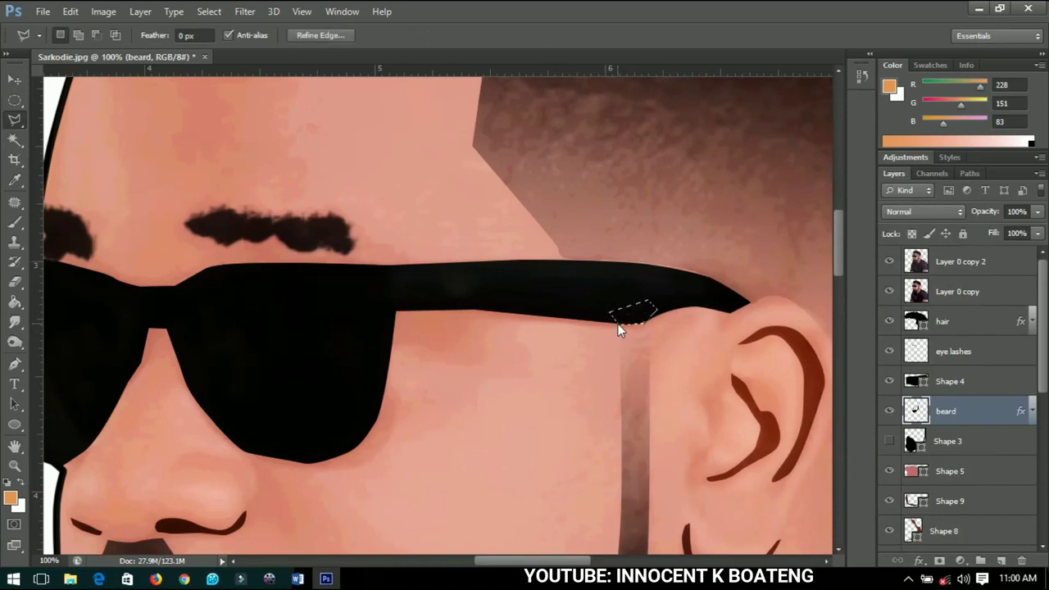
key(ctrl+d)
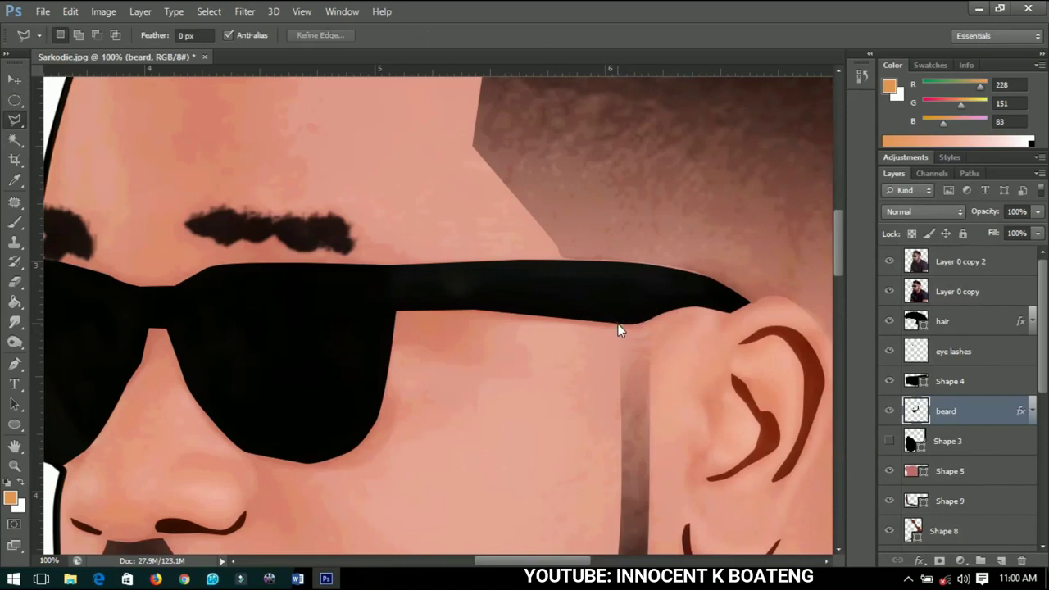
- Hide the lines layer directly above Shape 6 copy to remove the outline around the figure
key(ctrl+0)
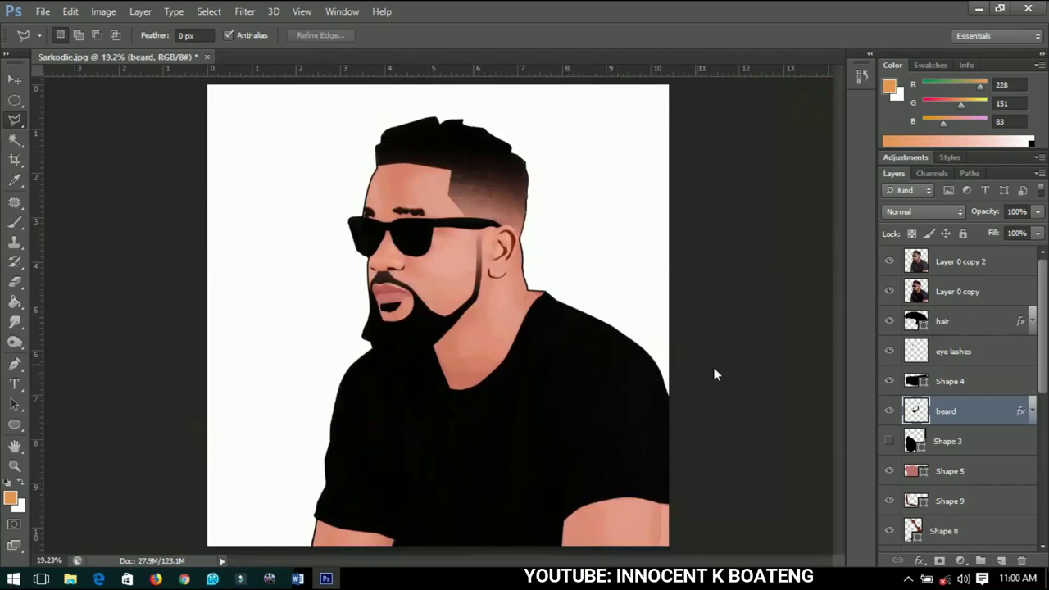
scroll(970, 397, down, 5)
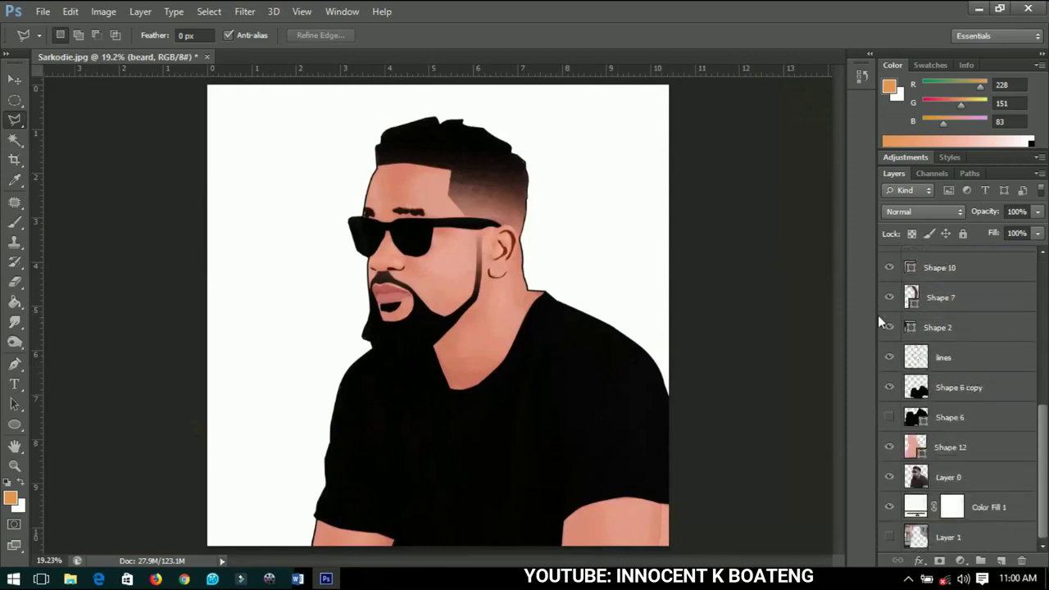
click(889, 357)
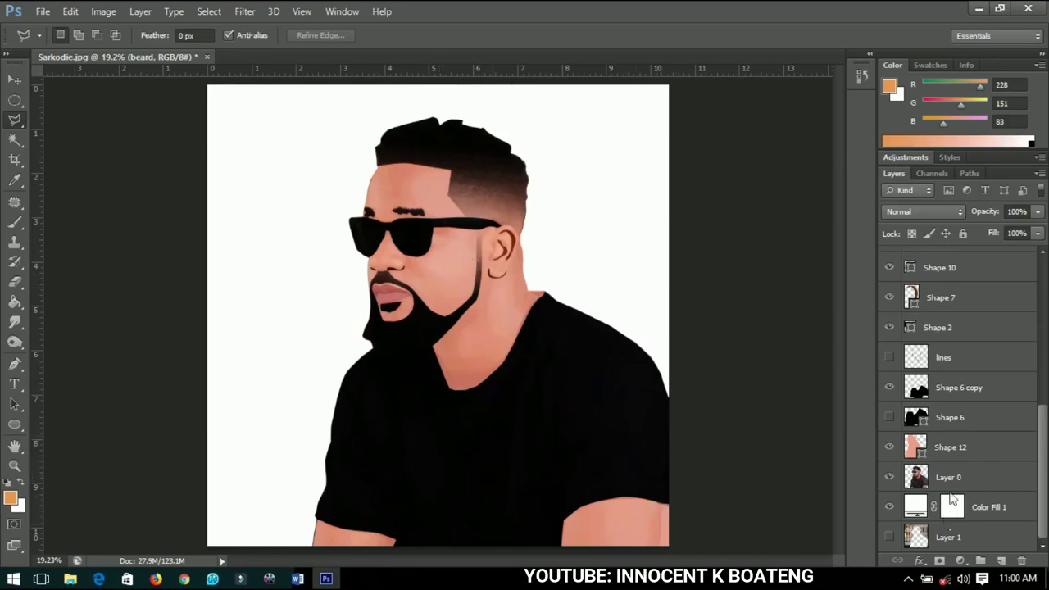
- Change the background's Color Fill 1 layer to bright cyan, hex 00fffc
double_click(917, 508)
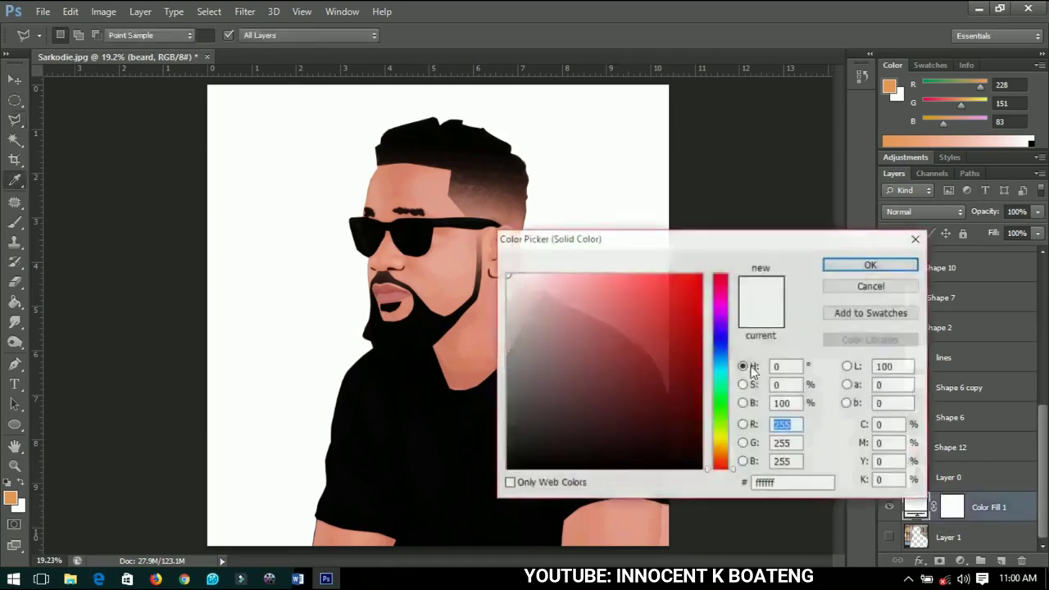
click(721, 372)
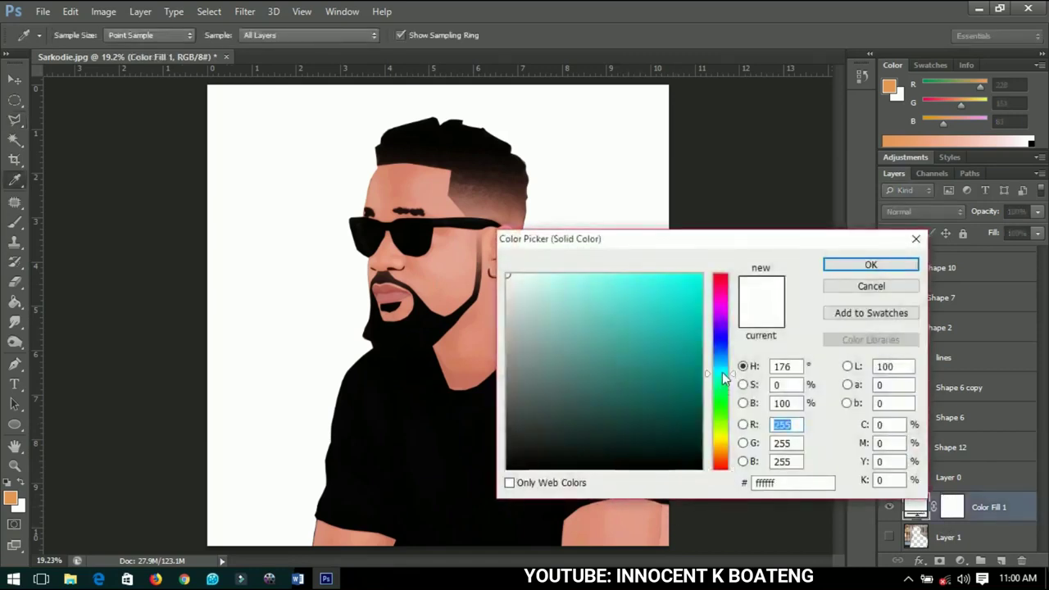
click(703, 281)
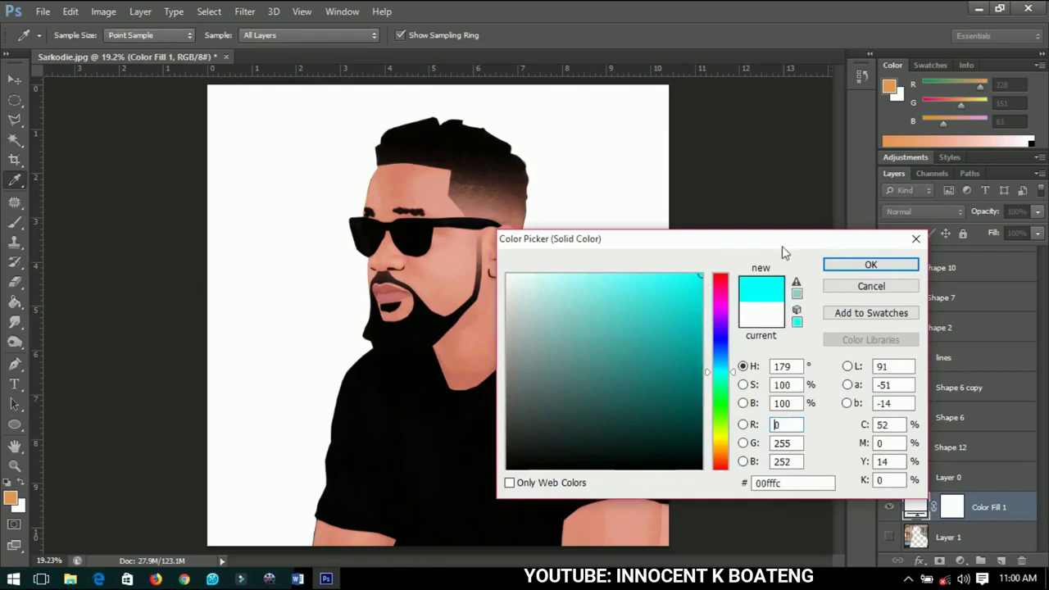
click(850, 263)
key(l)
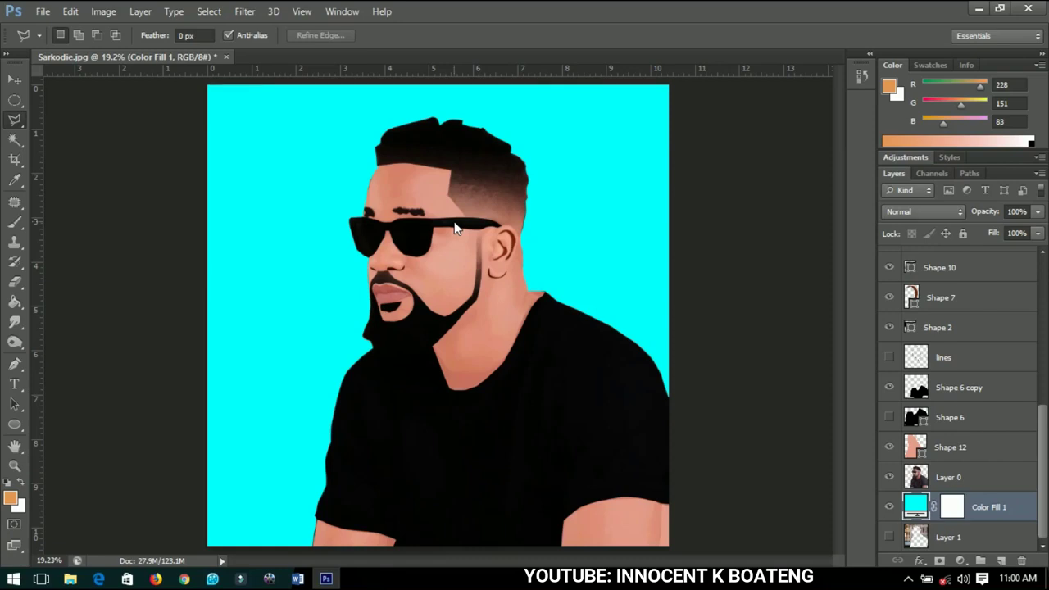
click(14, 79)
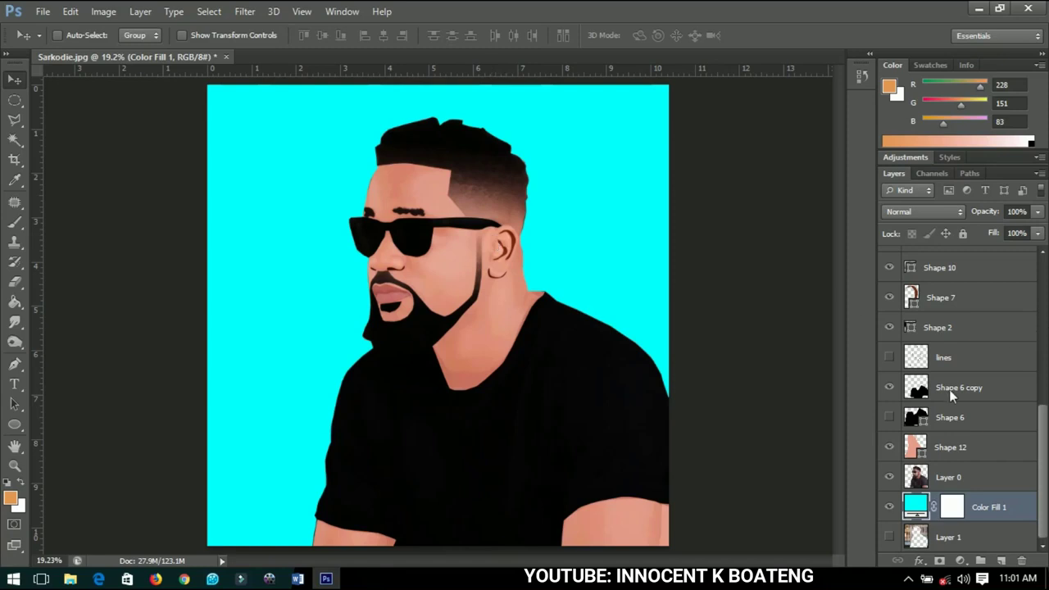
scroll(949, 389, up, 6)
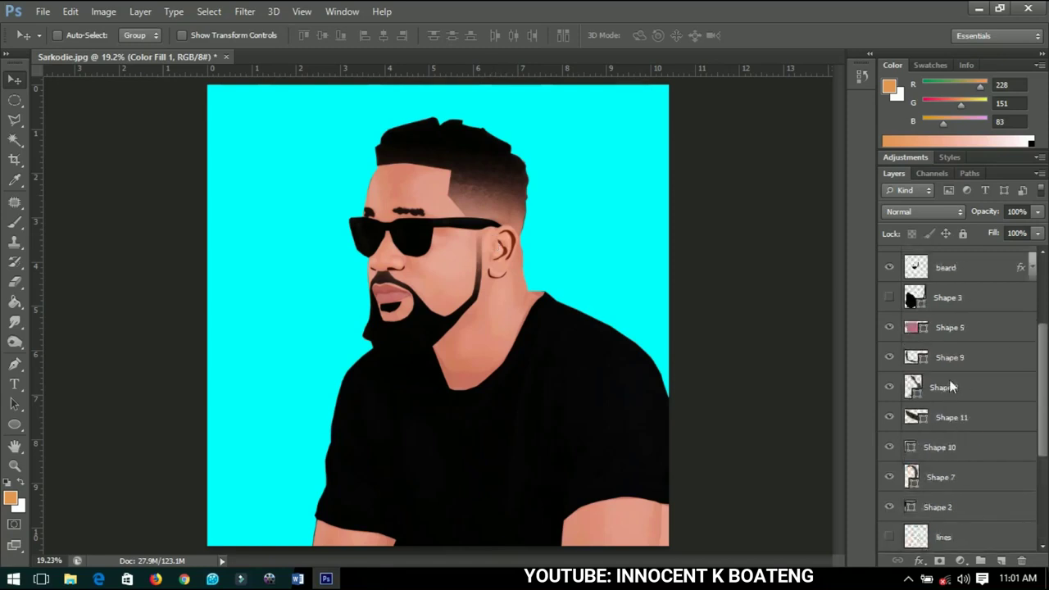
scroll(949, 372, up, 3)
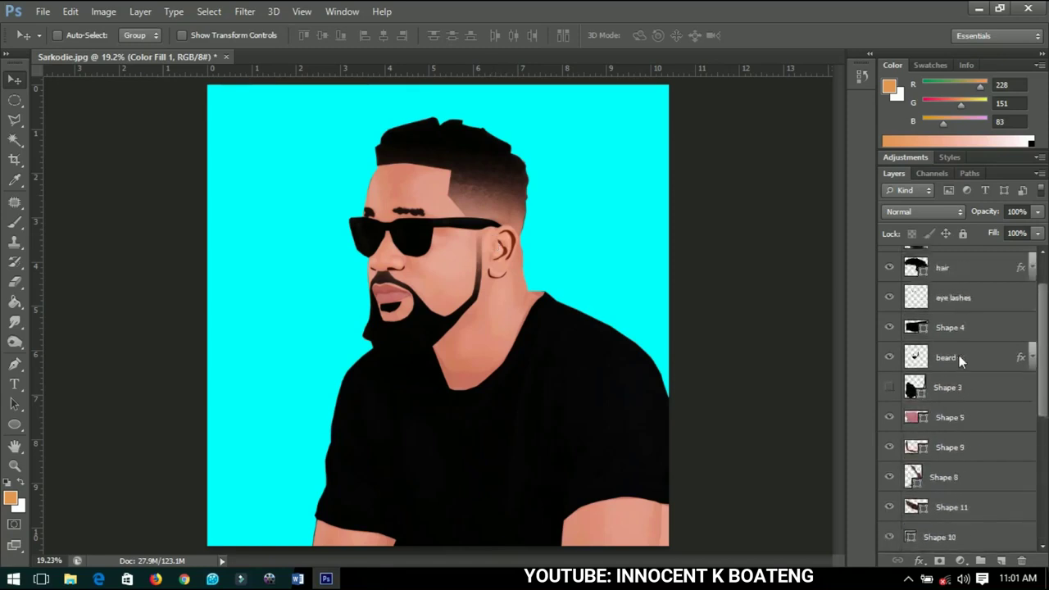
scroll(960, 359, up, 2)
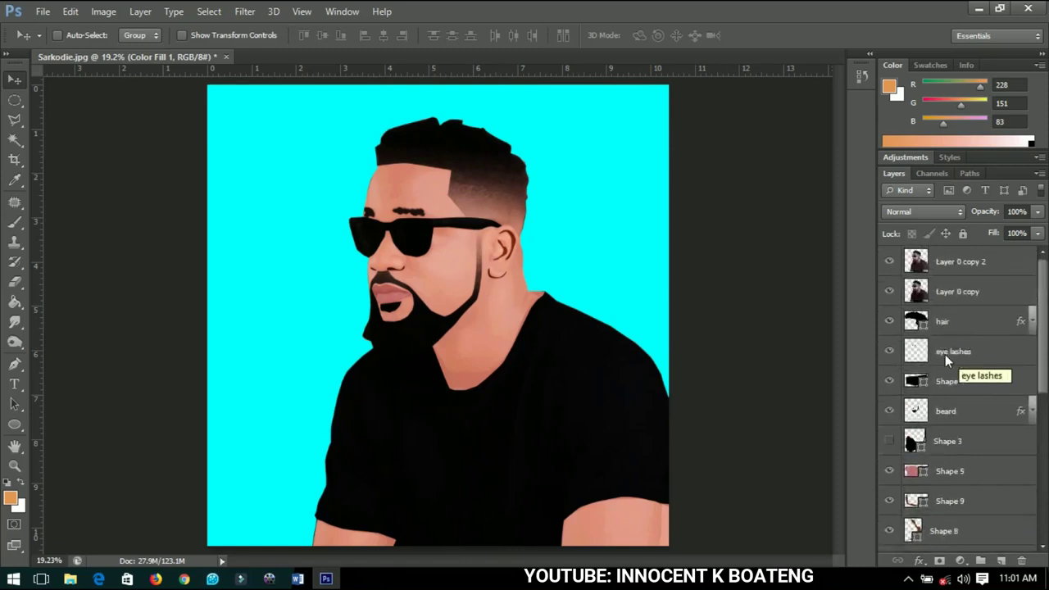